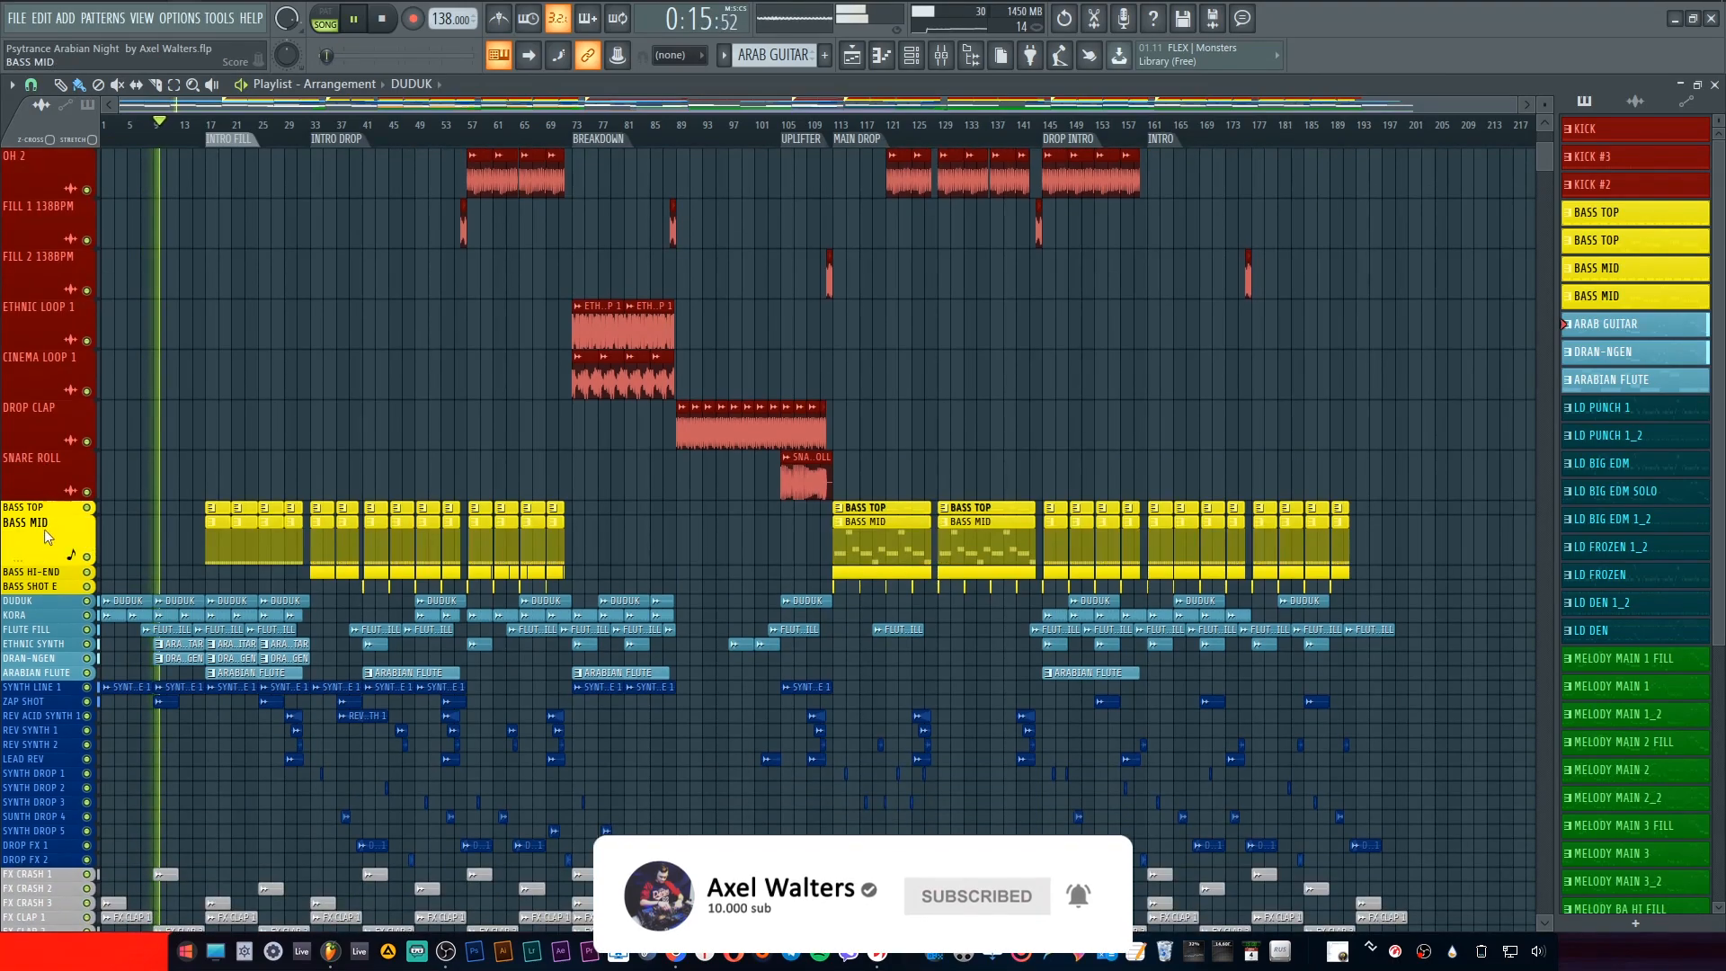
Step: Enlarge the collapsed BASS TOP, BASS HI-END and BASS SHOT E tracks in the playlist to full height
double_click(45, 510)
scroll(45, 521, "down", 1)
double_click(43, 614)
scroll(45, 620, "down", 2)
double_click(45, 515)
Step: Enlarge the DUDUK, FLUTE FILL, ETHNIC SYNTH, DRAN-NGEN and ARABIAN FLUTE playlist tracks to full height
double_click(45, 580)
double_click(45, 630)
scroll(45, 630, "down", 1)
double_click(45, 631)
double_click(55, 688)
scroll(50, 666, "down", 2)
double_click(45, 574)
scroll(45, 580, "down", 1)
Step: Enlarge the blue synth tracks from SYNTH LINE 1 down to SYNTH DROP 2 to full height
double_click(42, 624)
scroll(41, 624, "down", 2)
double_click(44, 576)
double_click(43, 624)
double_click(45, 672)
double_click(44, 721)
scroll(44, 720, "down", 2)
double_click(45, 687)
double_click(47, 677)
scroll(45, 676, "down", 2)
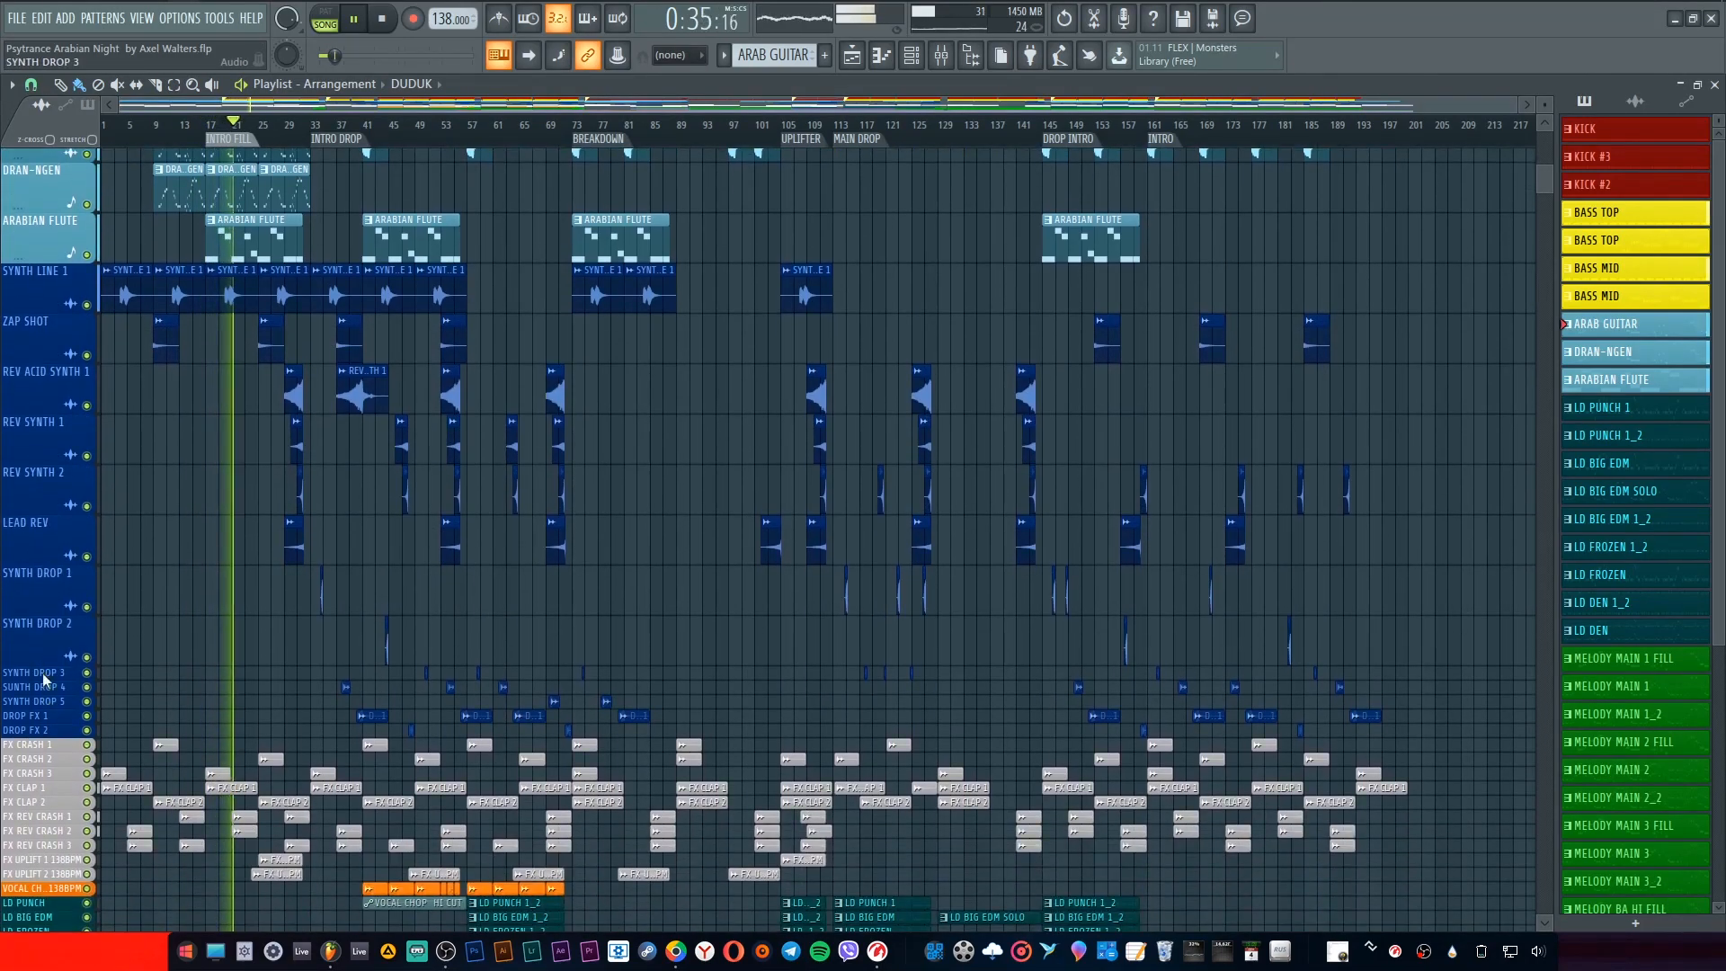
Step: Enlarge the SYNTH DROP 3, 4 and 5 tracks and both DROP FX tracks to full height
double_click(42, 673)
double_click(41, 719)
scroll(43, 716, "down", 2)
double_click(43, 677)
double_click(41, 719)
scroll(40, 717, "down", 2)
double_click(40, 674)
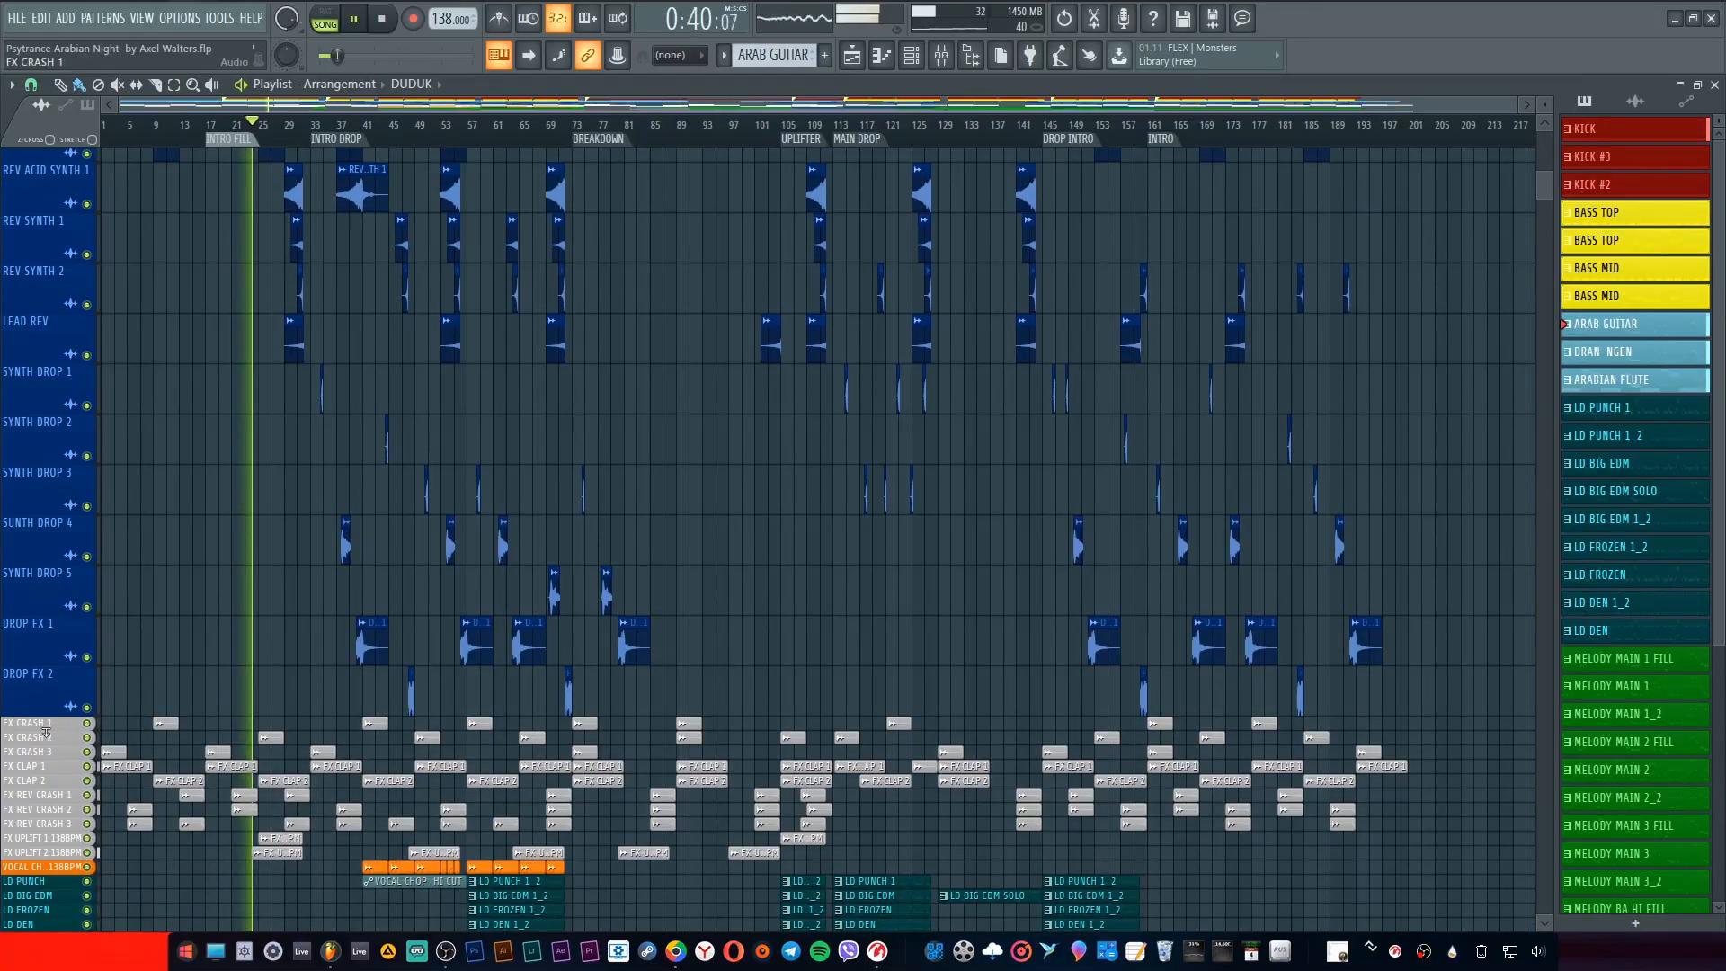
Step: Enlarge the three FX CRASH tracks and both FX CLAP tracks to full height
double_click(41, 724)
scroll(42, 722, "down", 3)
double_click(43, 624)
double_click(45, 675)
double_click(49, 725)
scroll(51, 730, "down", 1)
scroll(52, 731, "down", 1)
double_click(49, 676)
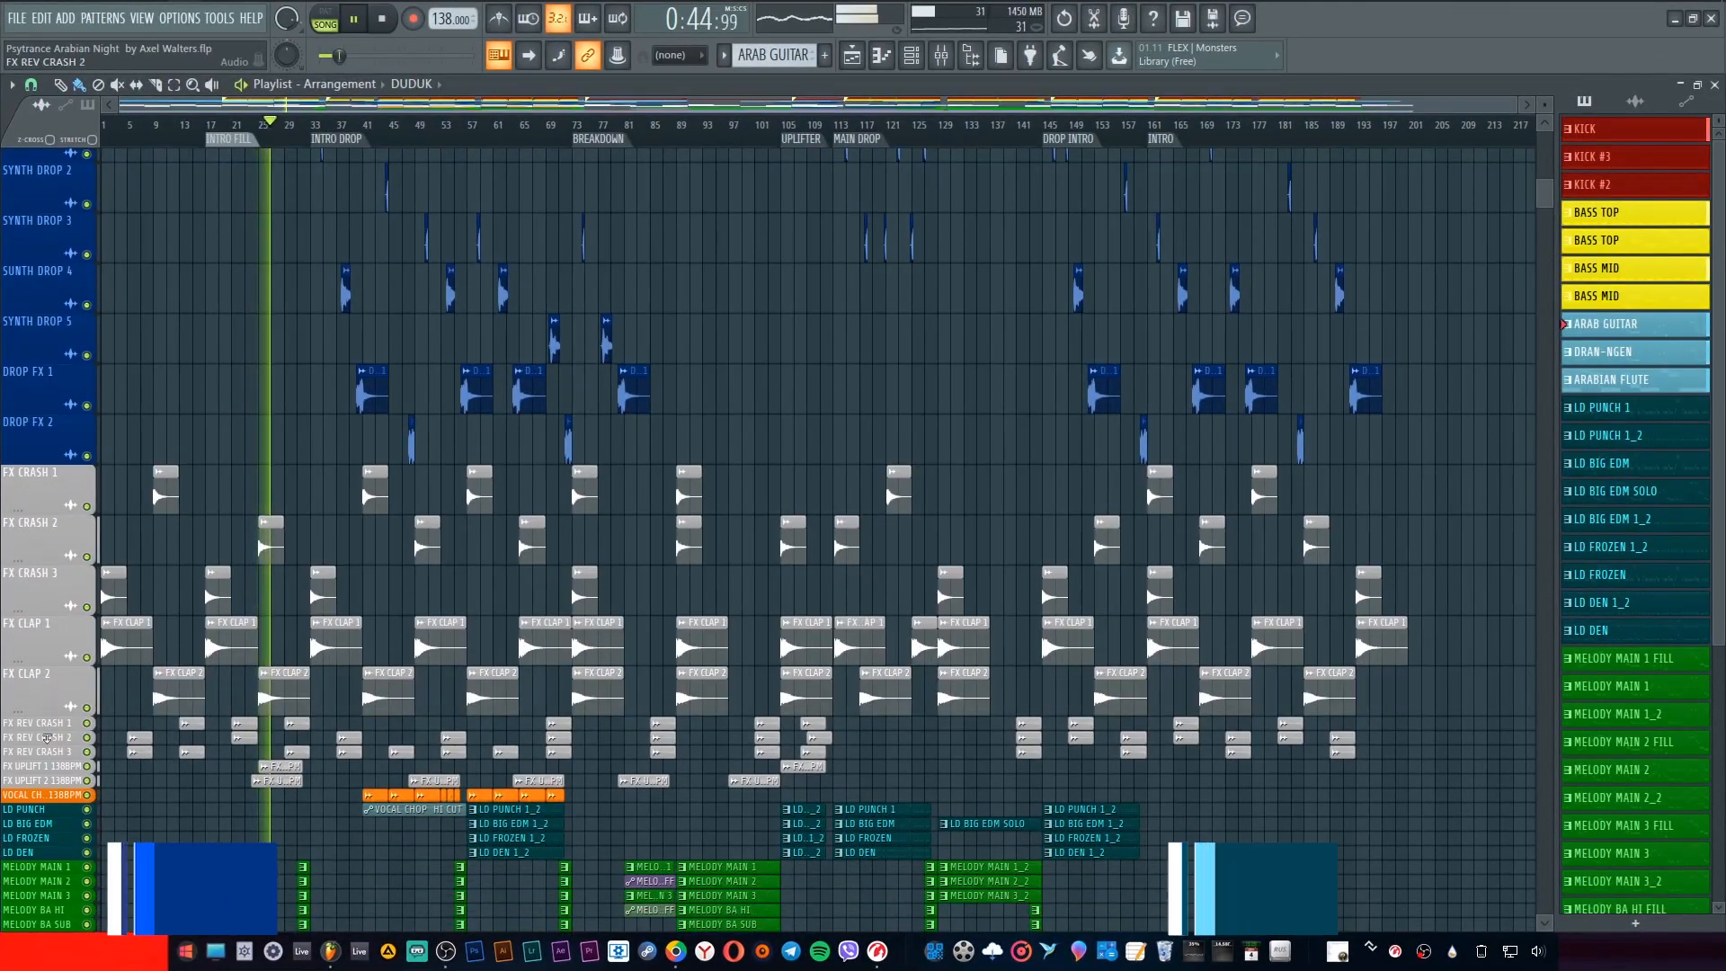
Step: Enlarge the three FX REV CRASH tracks and both FX UPLIFT tracks to full height
double_click(49, 726)
scroll(51, 726, "down", 2)
double_click(51, 675)
double_click(51, 724)
scroll(54, 752, "down", 1)
double_click(54, 752)
scroll(54, 752, "down", 3)
double_click(49, 675)
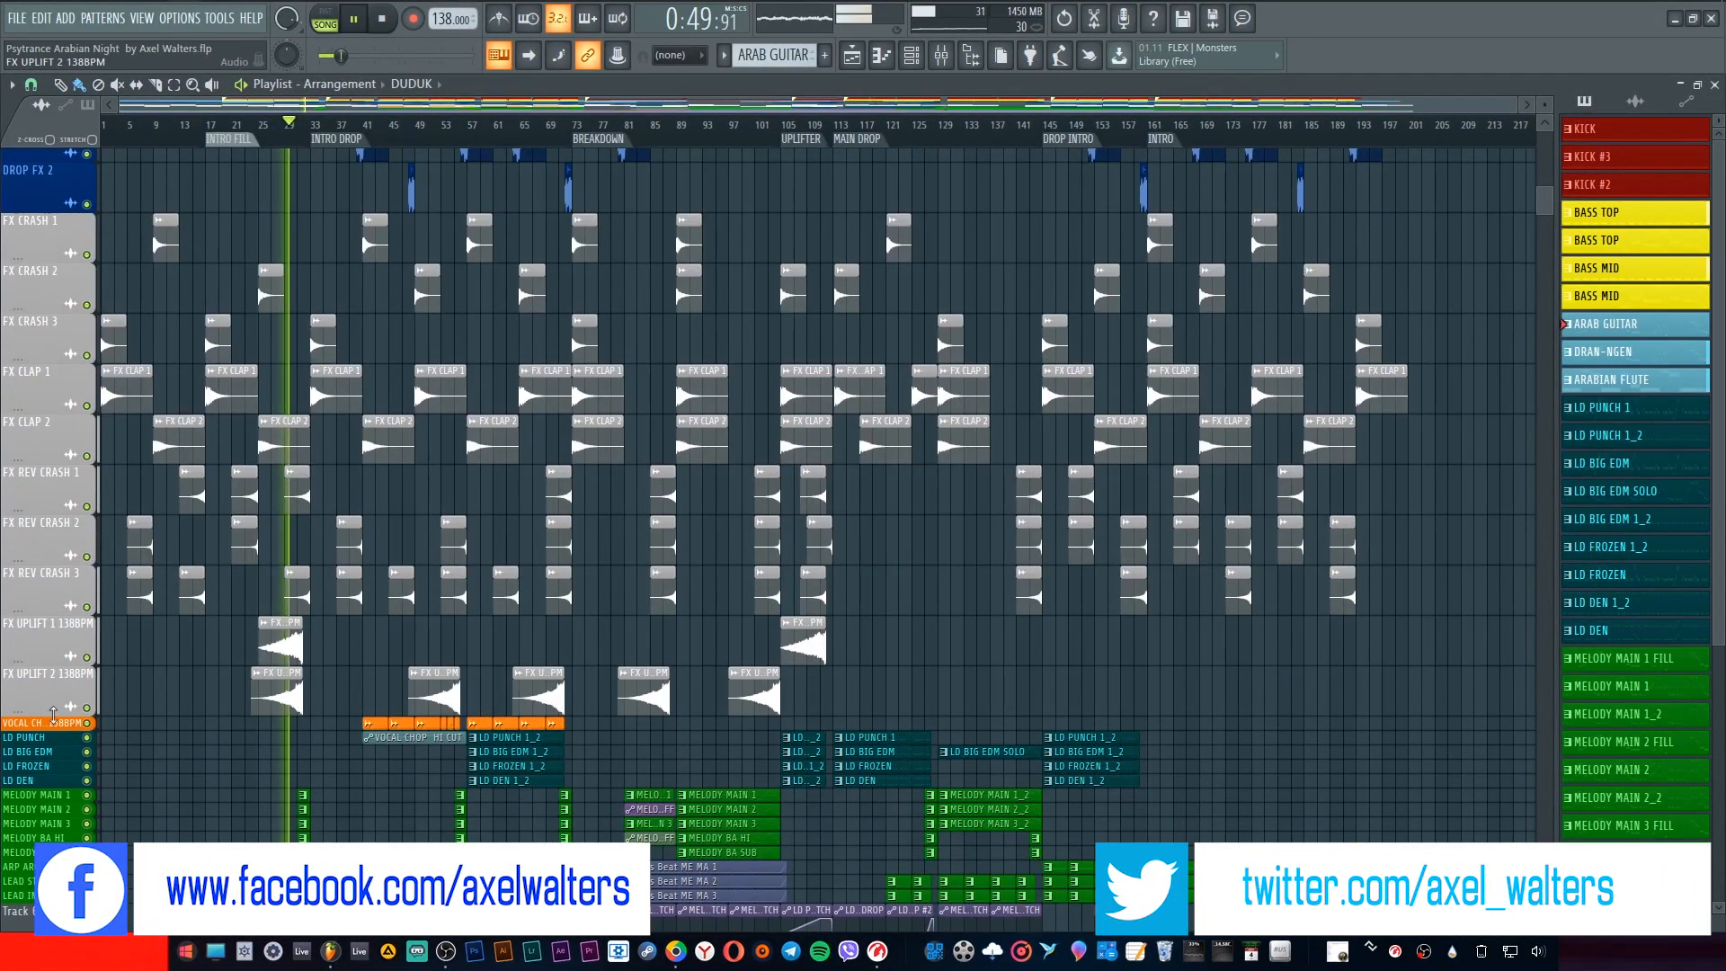
Step: Enlarge the vocal chop track and the LD PUNCH, LD BIG EDM, LD FROZEN and LD DEN tracks
double_click(46, 736)
scroll(45, 733, "down", 2)
double_click(44, 625)
double_click(41, 724)
scroll(42, 720, "down", 2)
double_click(41, 678)
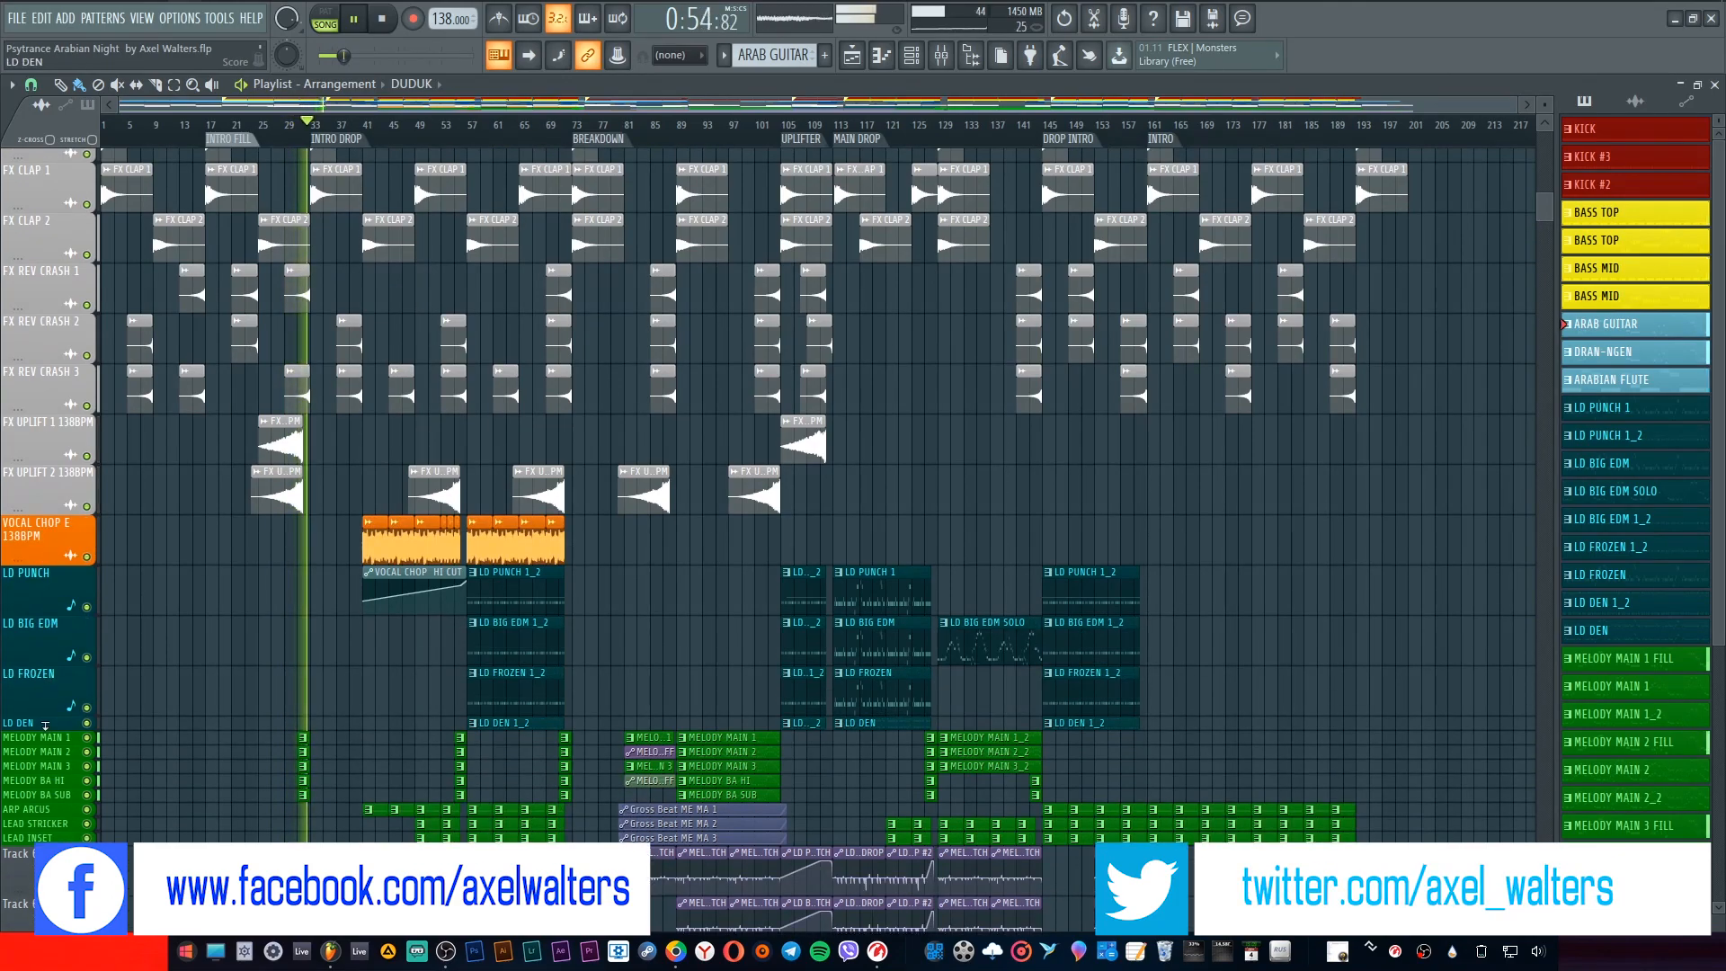
double_click(42, 729)
scroll(43, 727, "down", 2)
Step: Enlarge the green tracks from MELODY MAIN 1 down to LEAD INSET to full height
double_click(43, 679)
double_click(44, 730)
double_click(45, 779)
scroll(46, 765, "down", 3)
double_click(46, 679)
double_click(47, 729)
double_click(48, 779)
scroll(48, 777, "down", 3)
double_click(47, 691)
double_click(48, 677)
scroll(51, 690, "down", 14)
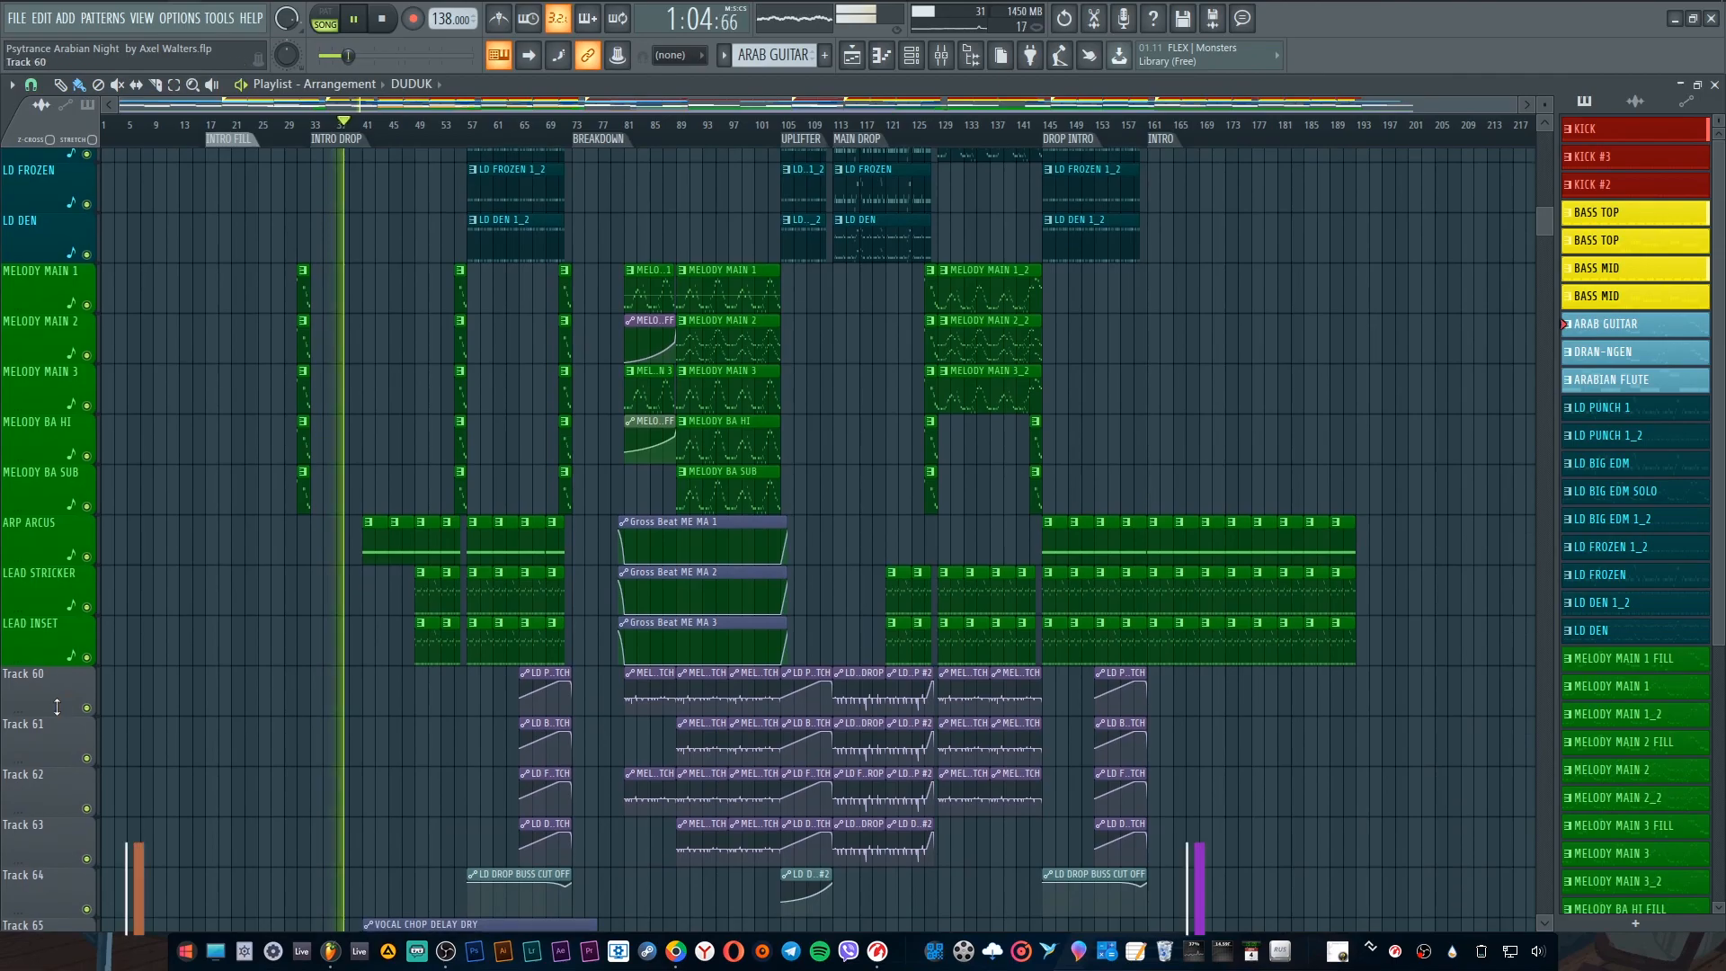
Step: Show all channels in the channel rack and look through the complete channel list
scroll(429, 356, "up", 11)
scroll(429, 354, "up", 20)
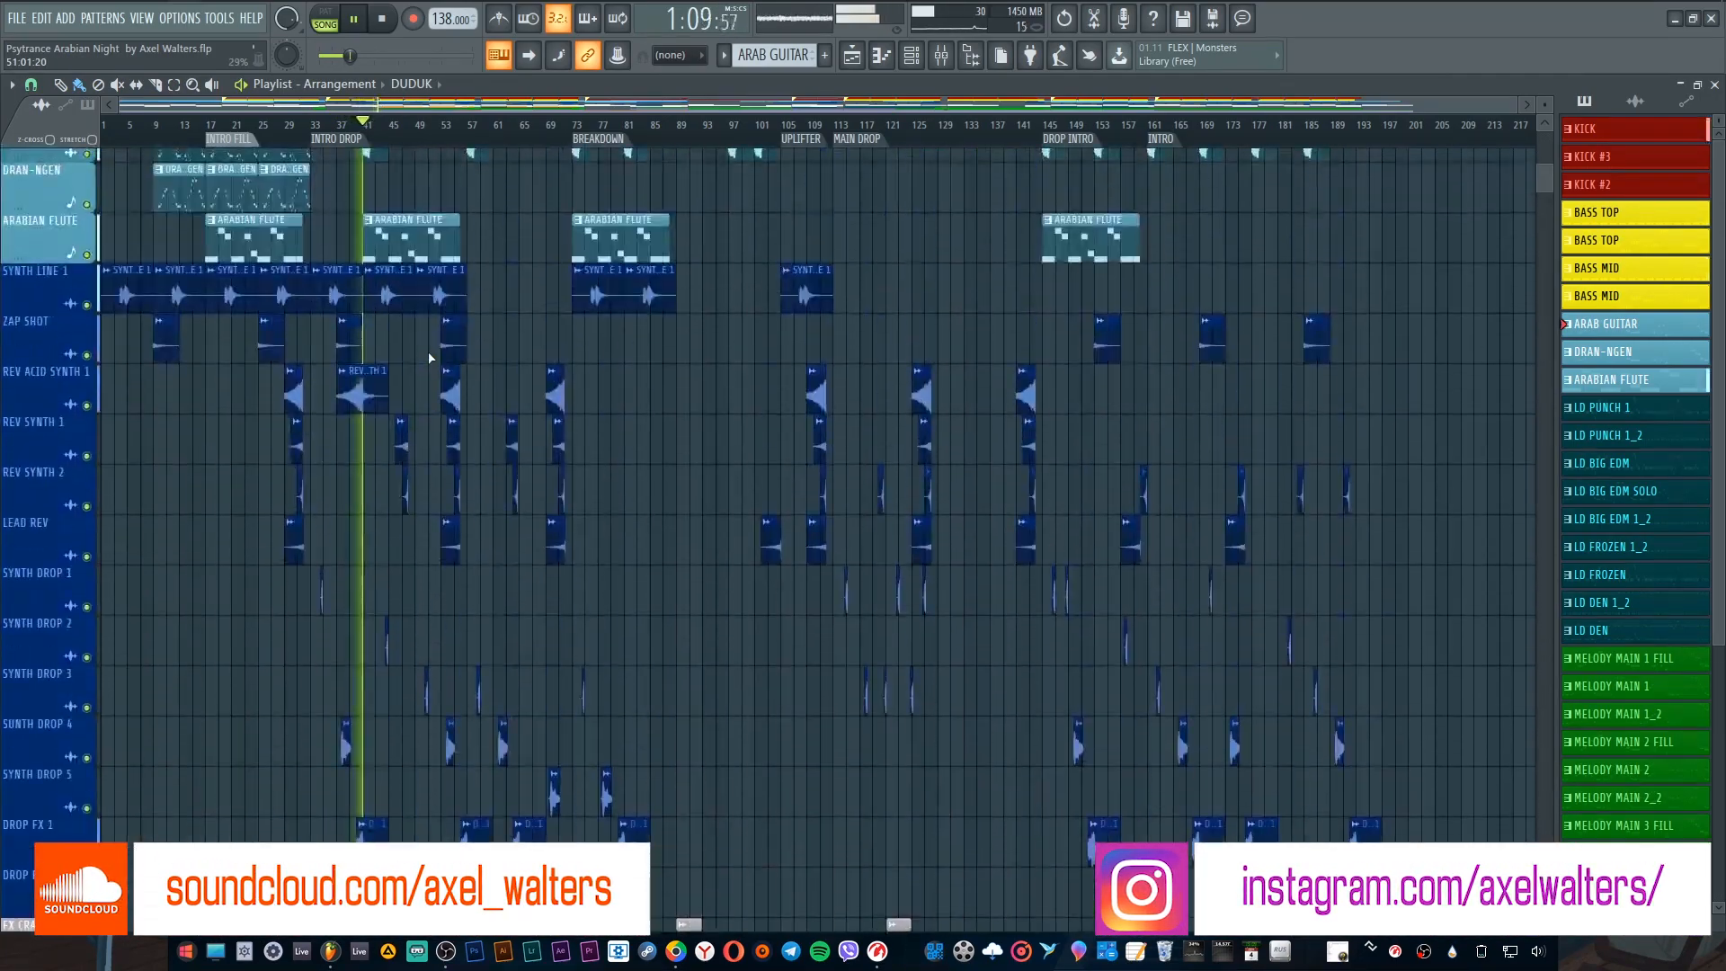
scroll(401, 130, "up", 4)
left_click(911, 56)
scroll(1391, 280, "down", 12)
scroll(1388, 286, "up", 12)
left_click(1367, 89)
left_click(1354, 111)
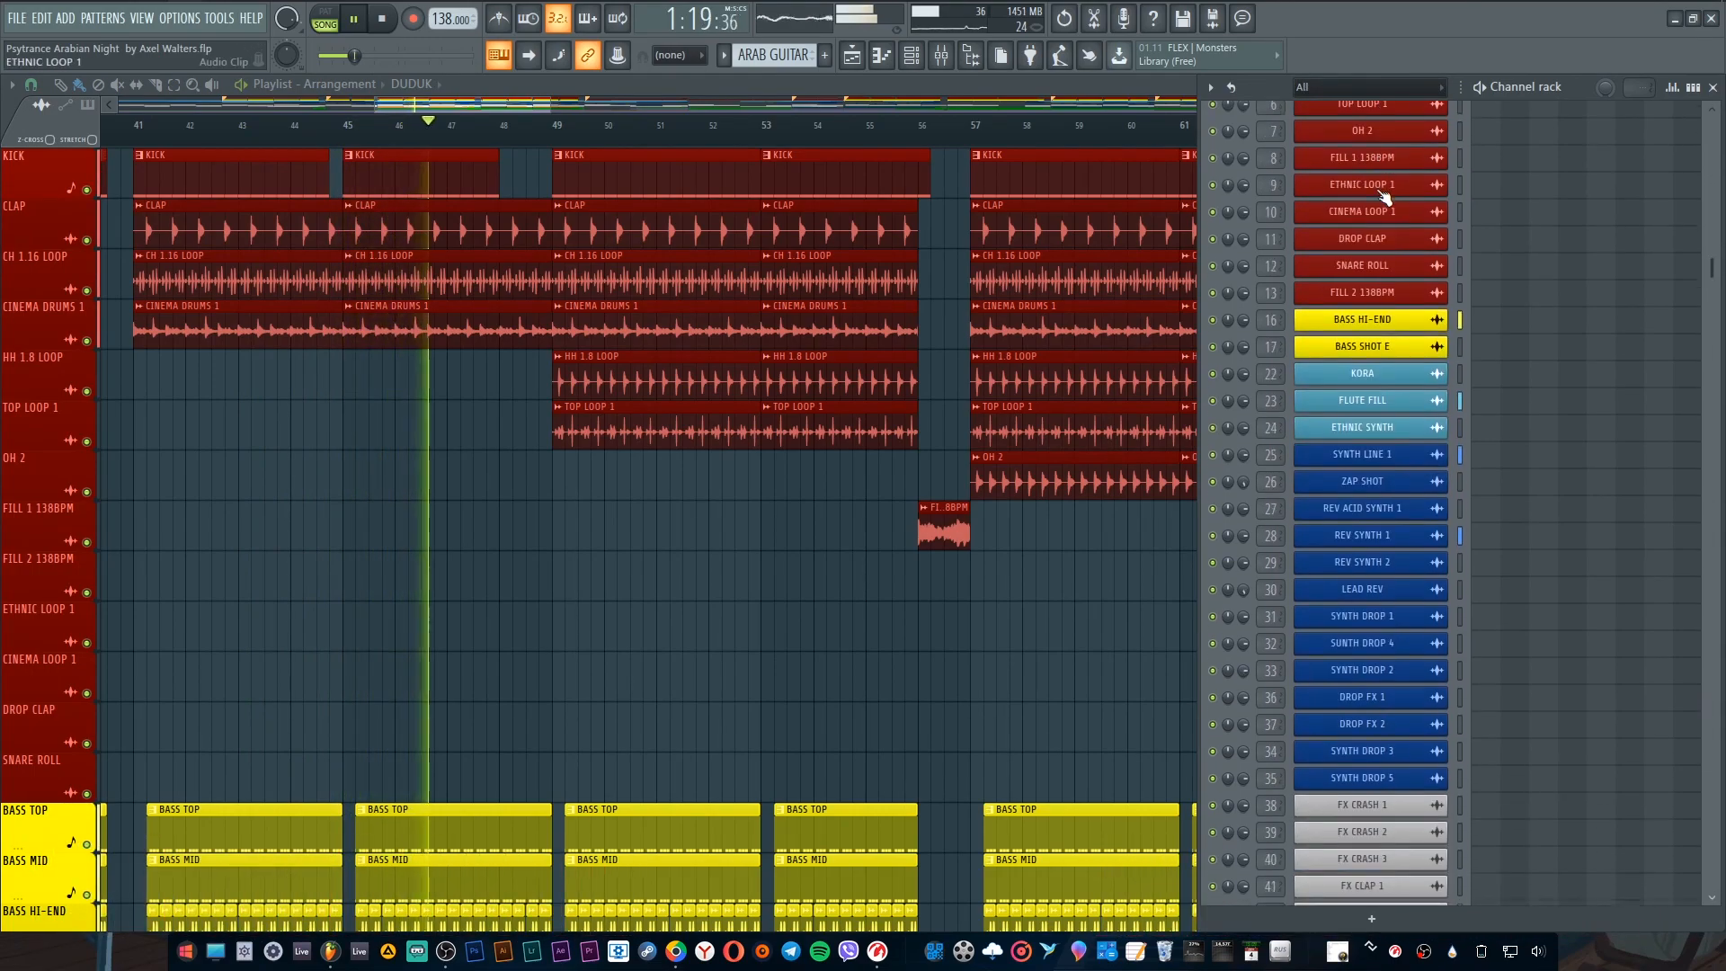
scroll(1380, 250, "down", 15)
scroll(1379, 250, "up", 15)
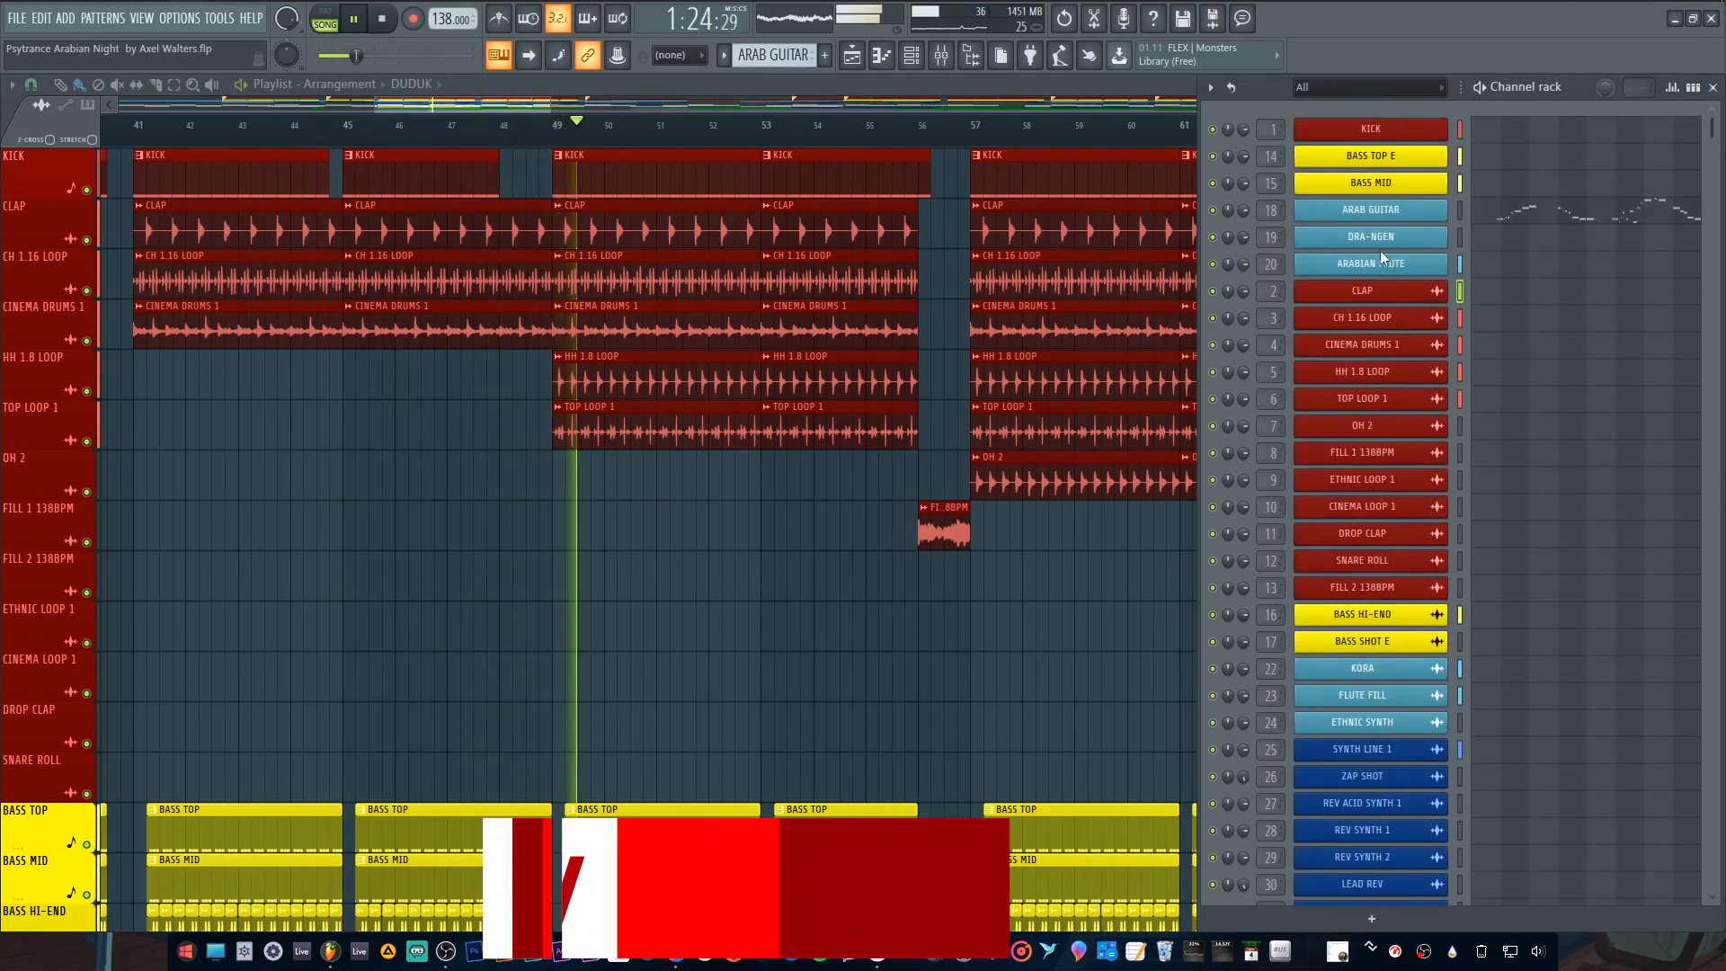
left_click(1713, 88)
Step: Open the mixer and look through its insert tracks and buses
left_click(942, 56)
scroll(687, 491, "down", 6)
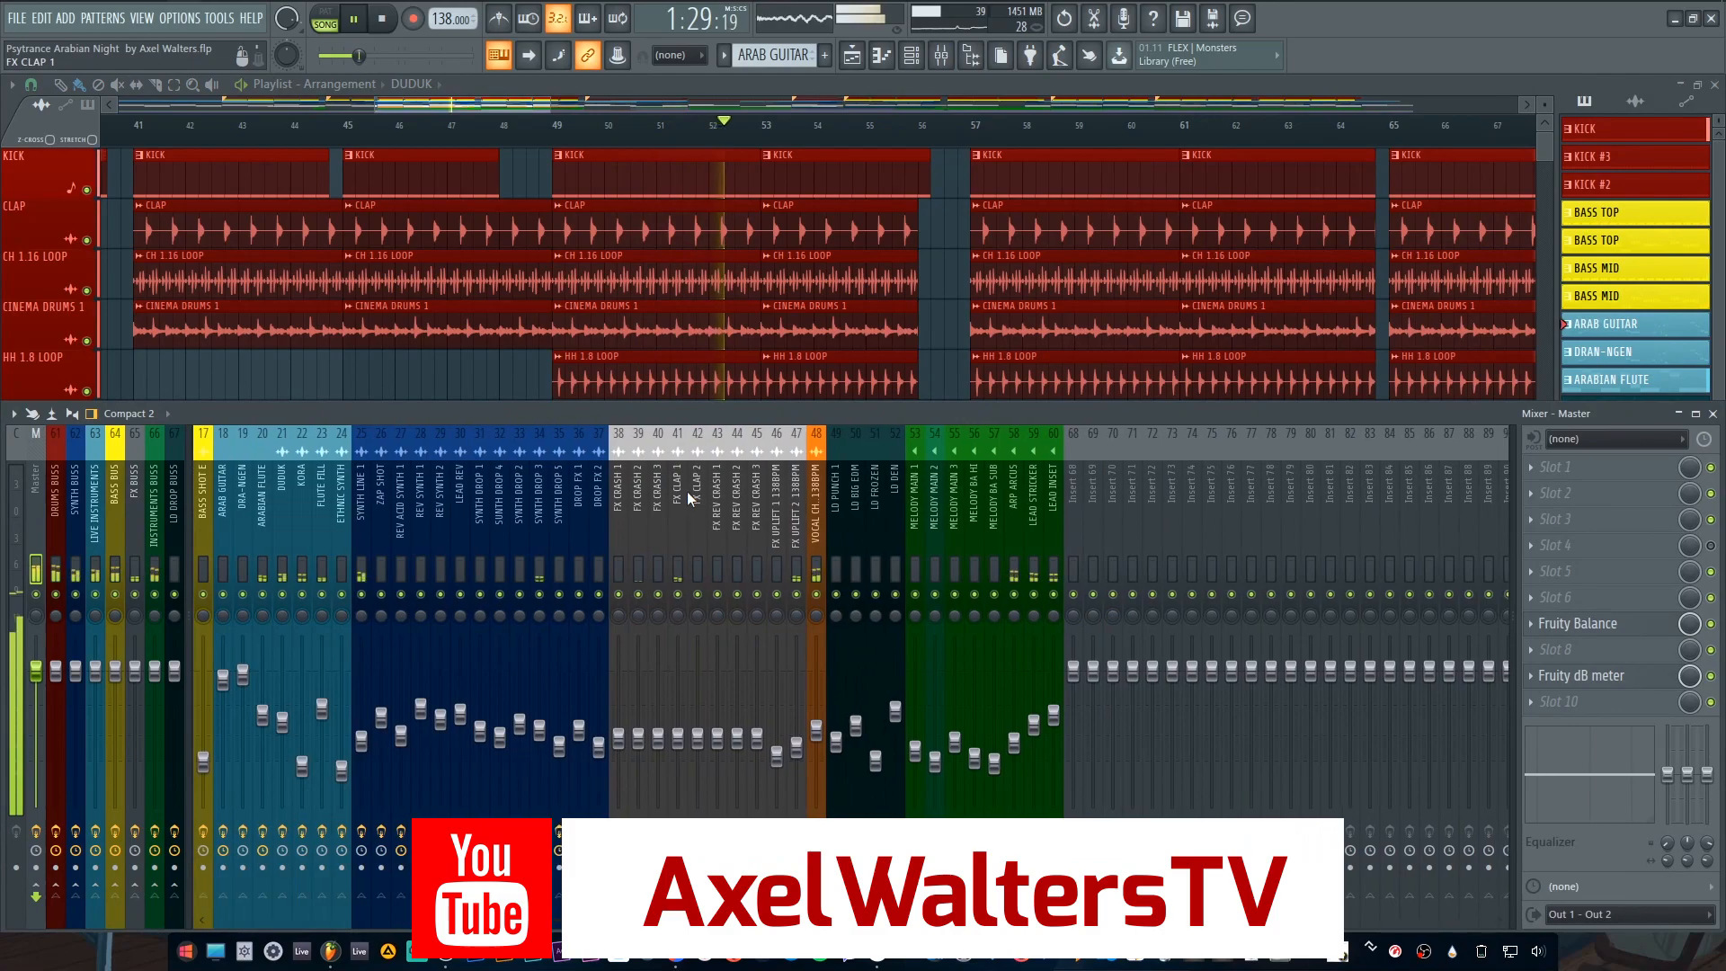
left_click(892, 499)
left_click(657, 497)
scroll(710, 495, "up", 1)
left_click(678, 498)
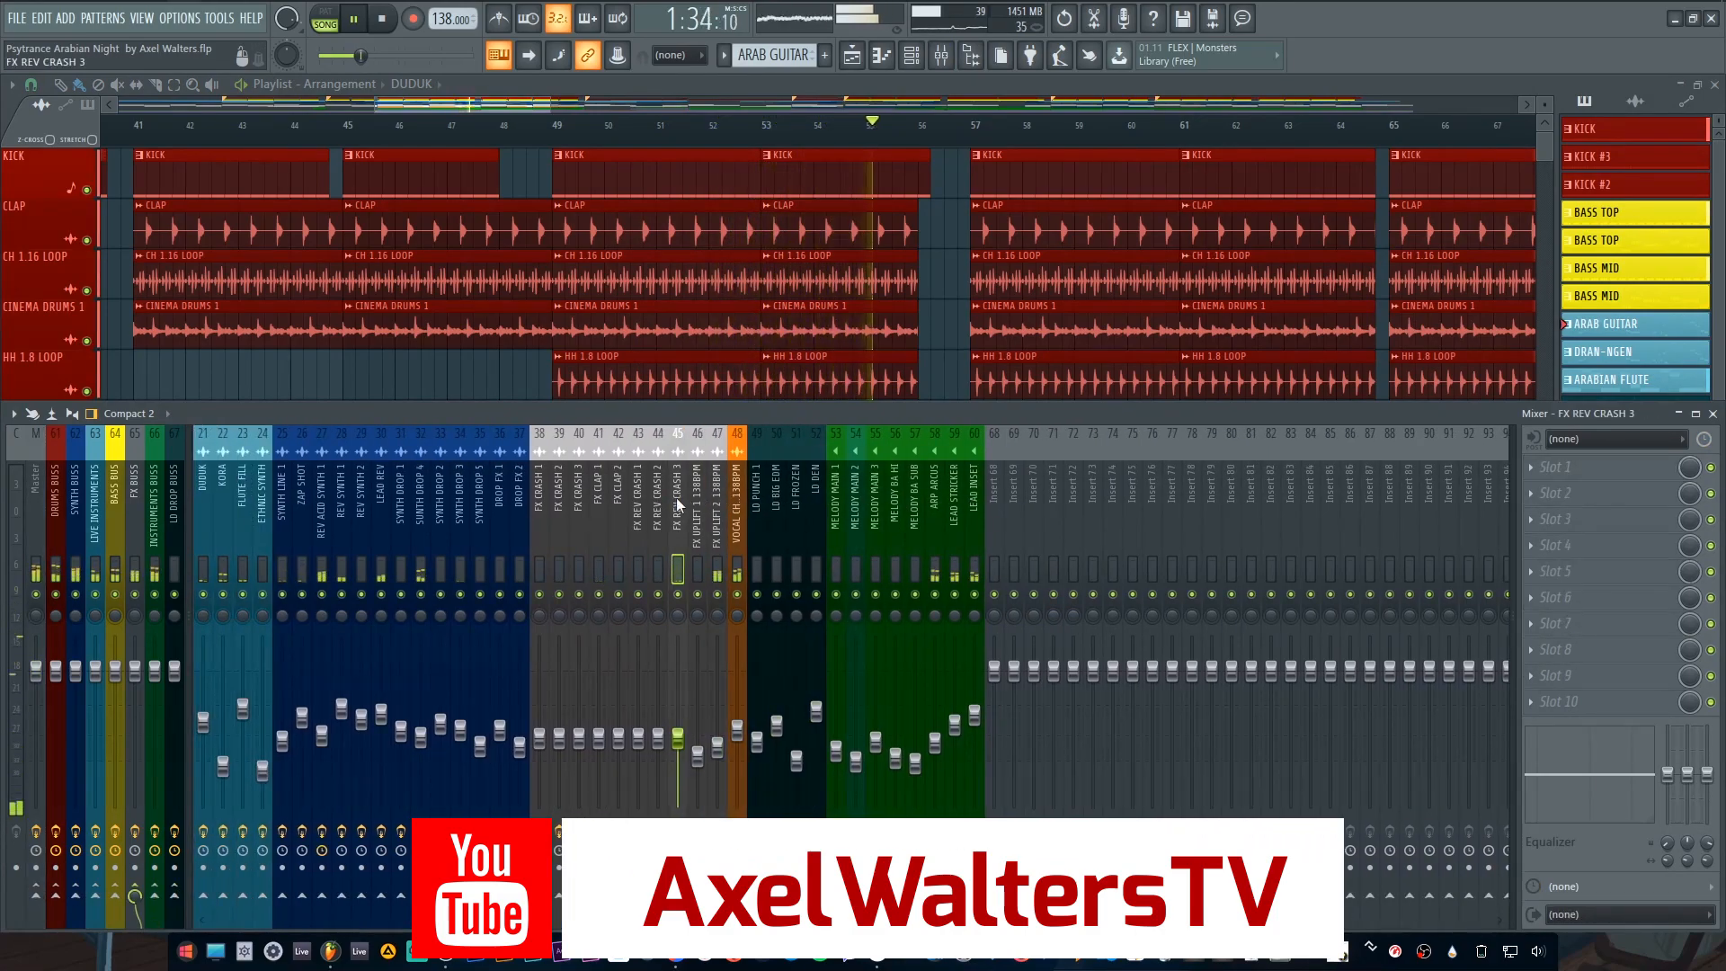
scroll(679, 500, "up", 1)
scroll(751, 502, "up", 3)
left_click(954, 499)
left_click_drag(939, 499, 209, 495)
scroll(198, 491, "up", 2)
left_click(38, 493)
left_click_drag(54, 499, 169, 501)
Step: Inspect the effect plugins on the LD DROP BUSS mixer track one by one
left_click(172, 499)
left_click(1567, 524)
left_click(312, 215)
left_click(1568, 546)
left_click(818, 235)
left_click(1572, 573)
left_click(458, 262)
left_click(1600, 468)
left_click(568, 166)
left_click(1713, 414)
Step: Switch from song to pattern playback mode and open the channel rack
key("space")
scroll(915, 137, "down", 5)
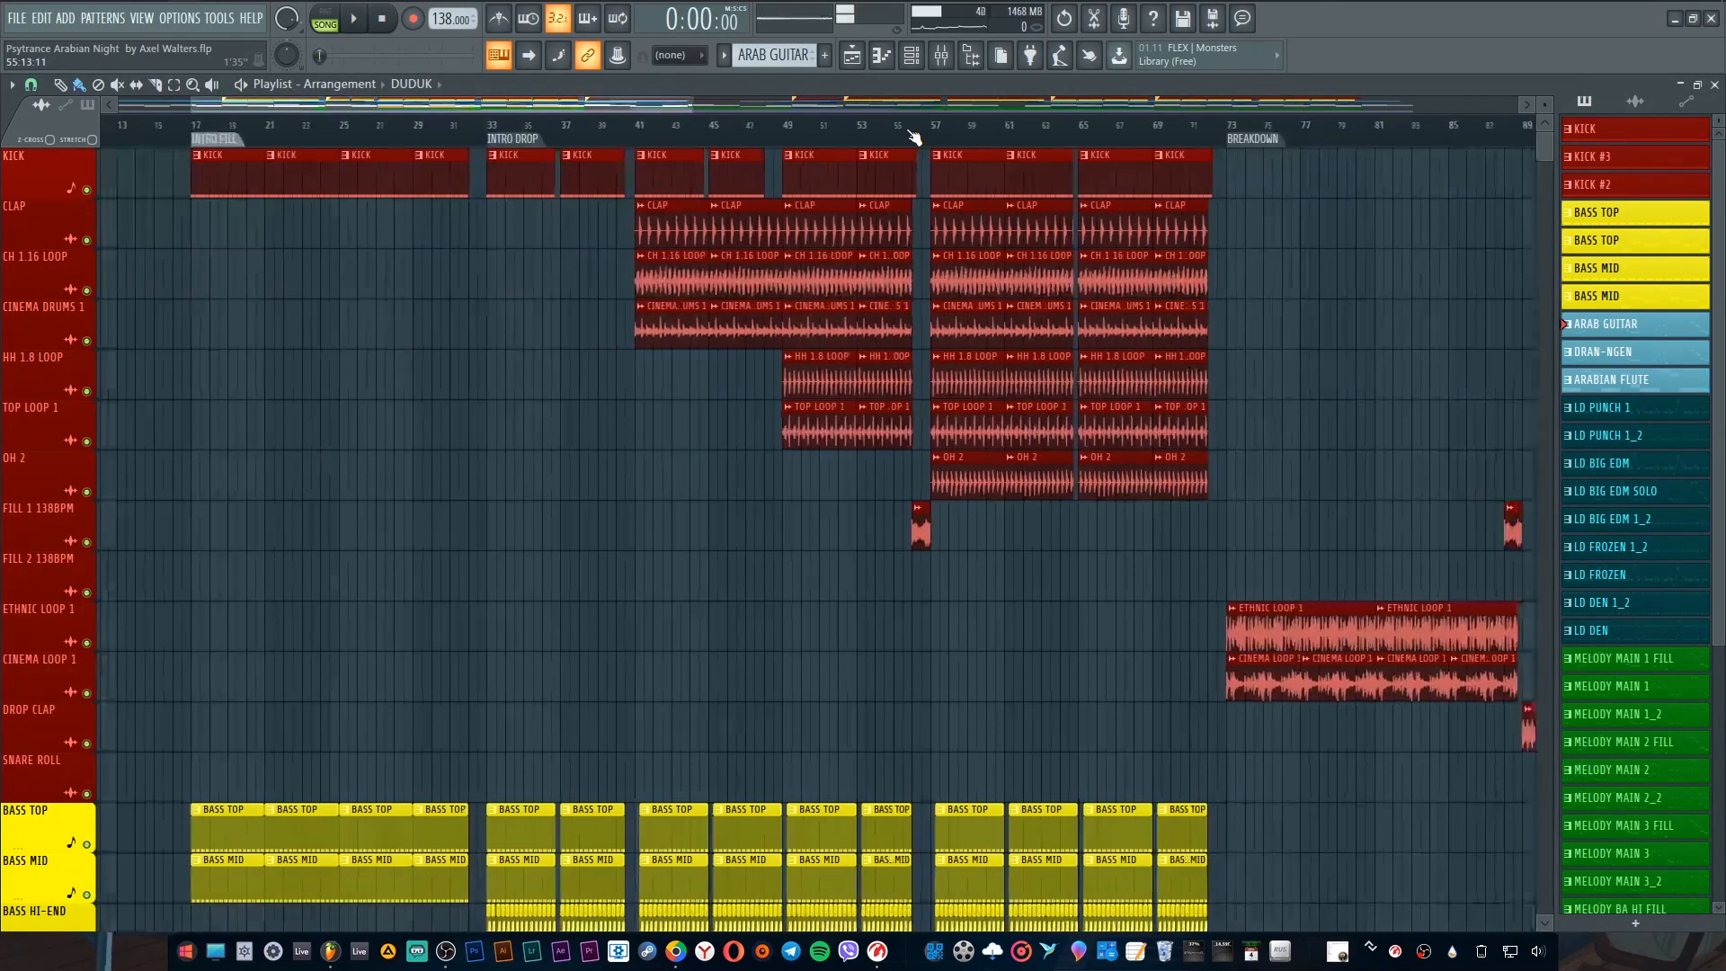
scroll(809, 131, "up", 2)
scroll(764, 360, "down", 5)
left_click(342, 23)
left_click(923, 59)
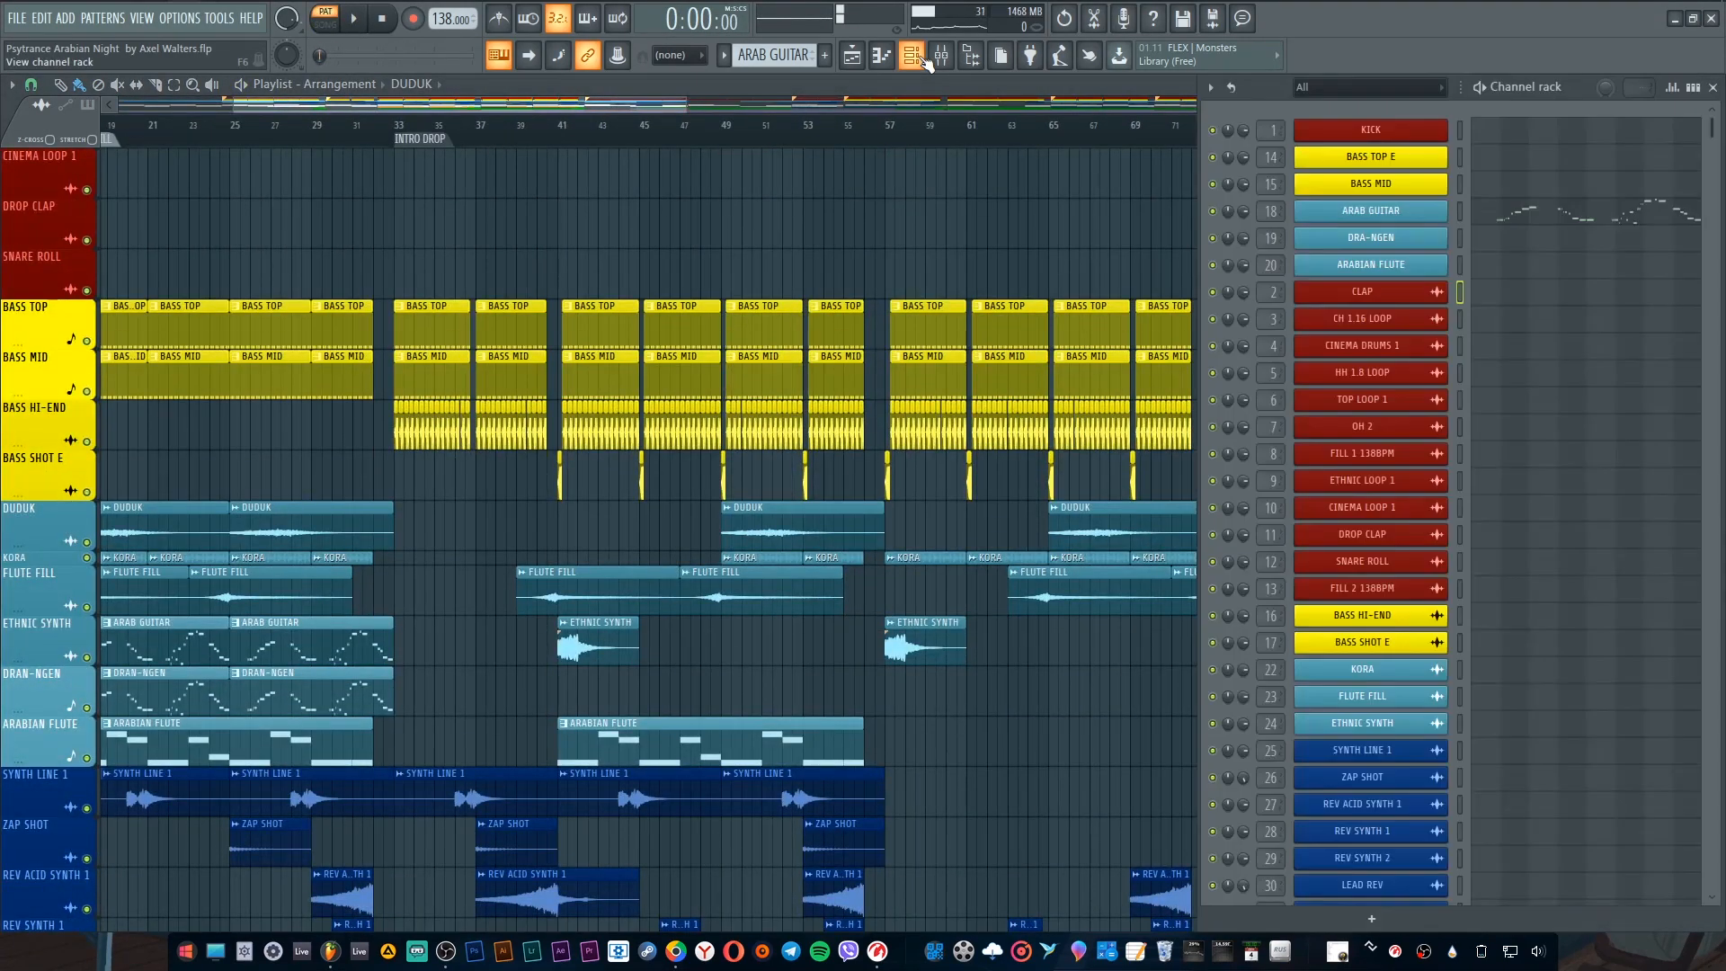
Step: Play the BASS TOP pattern and inspect the BASS TOP E channel's sampler settings and piano roll notes
left_click(750, 56)
left_click(839, 122)
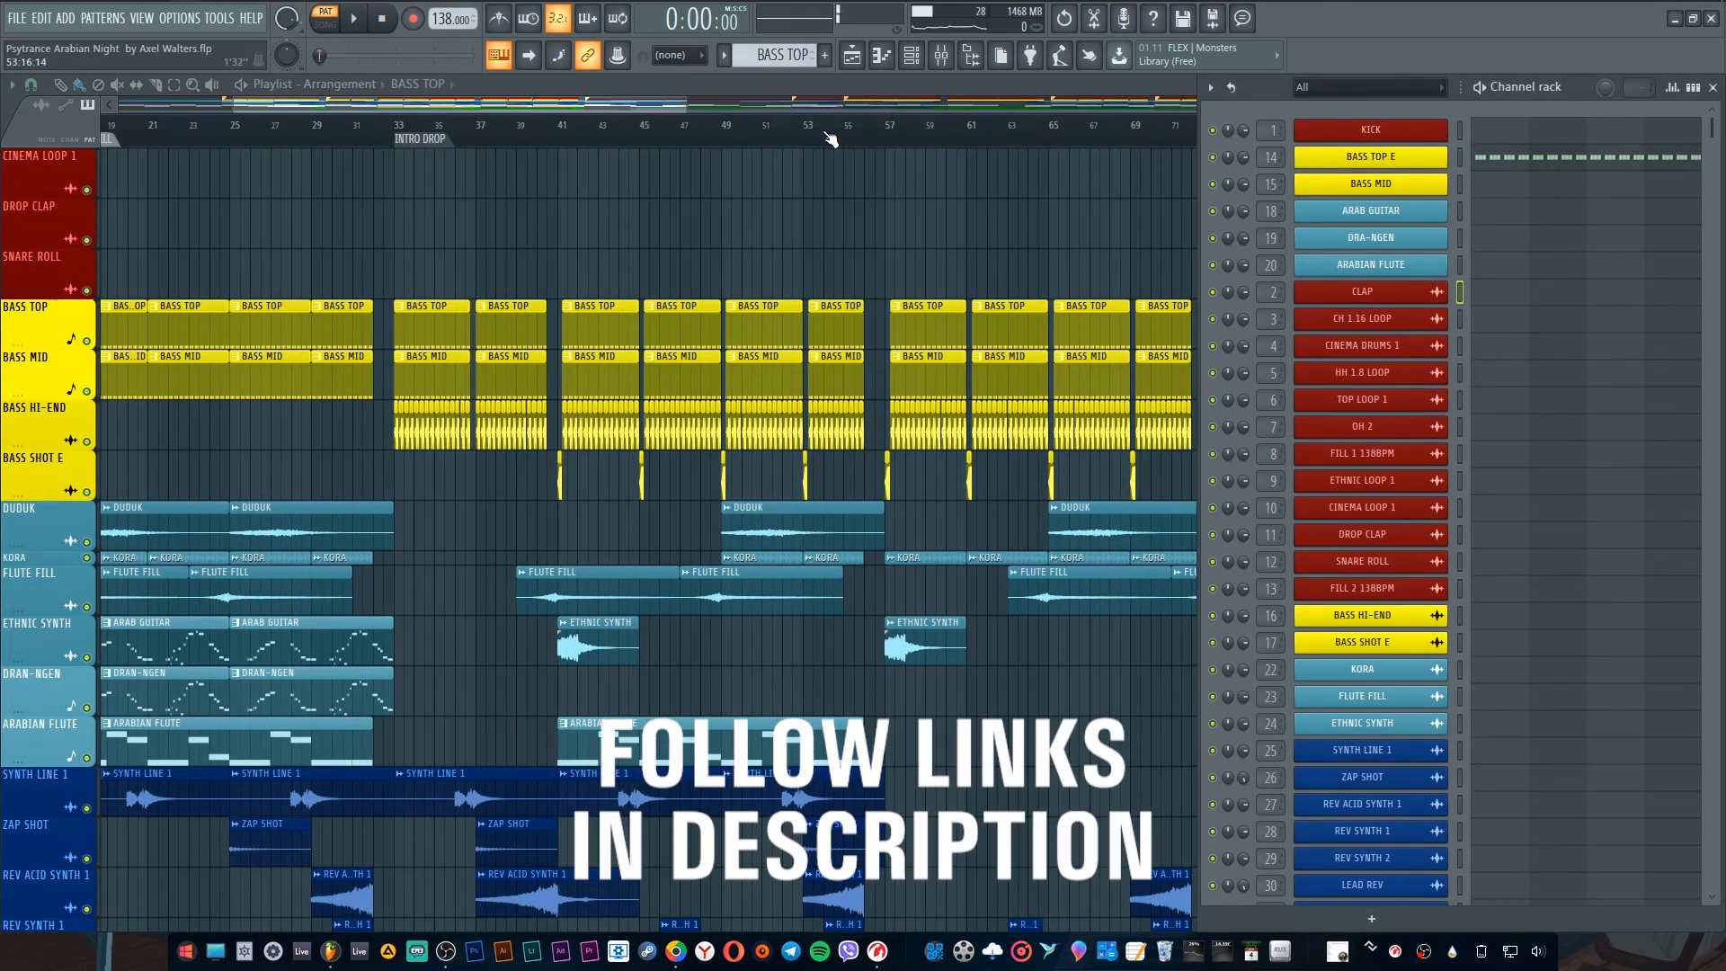
key("space")
left_click(1416, 161)
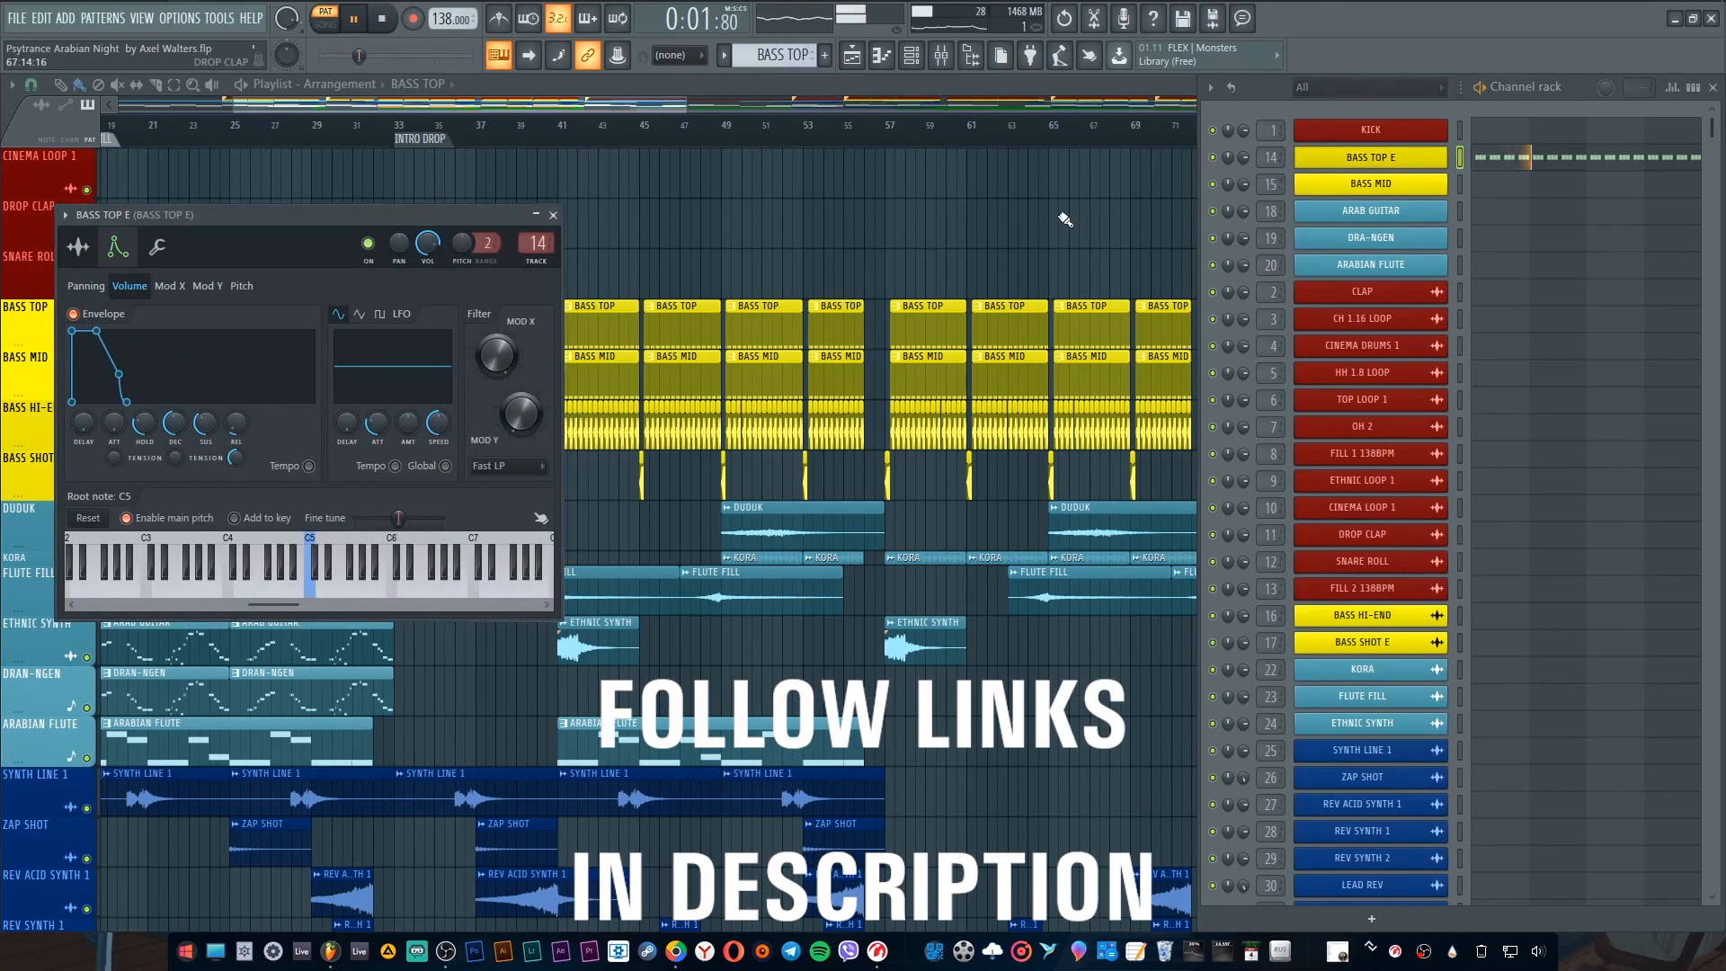
left_click(82, 252)
left_click(1523, 160)
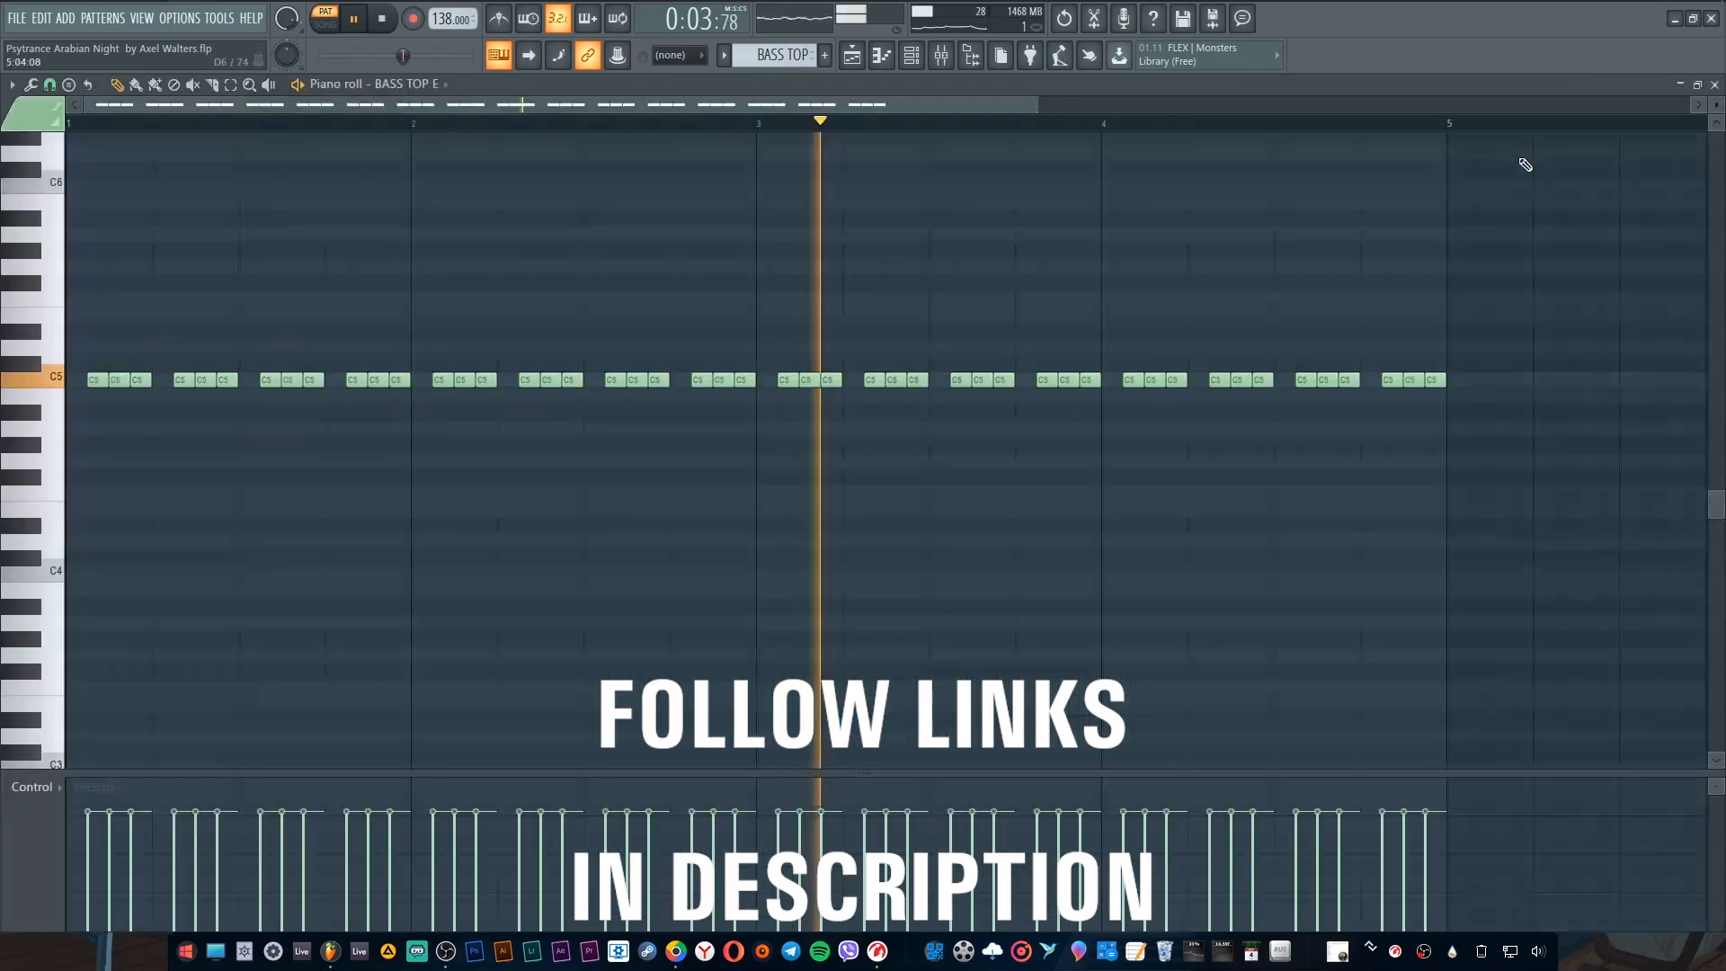
left_click(1715, 85)
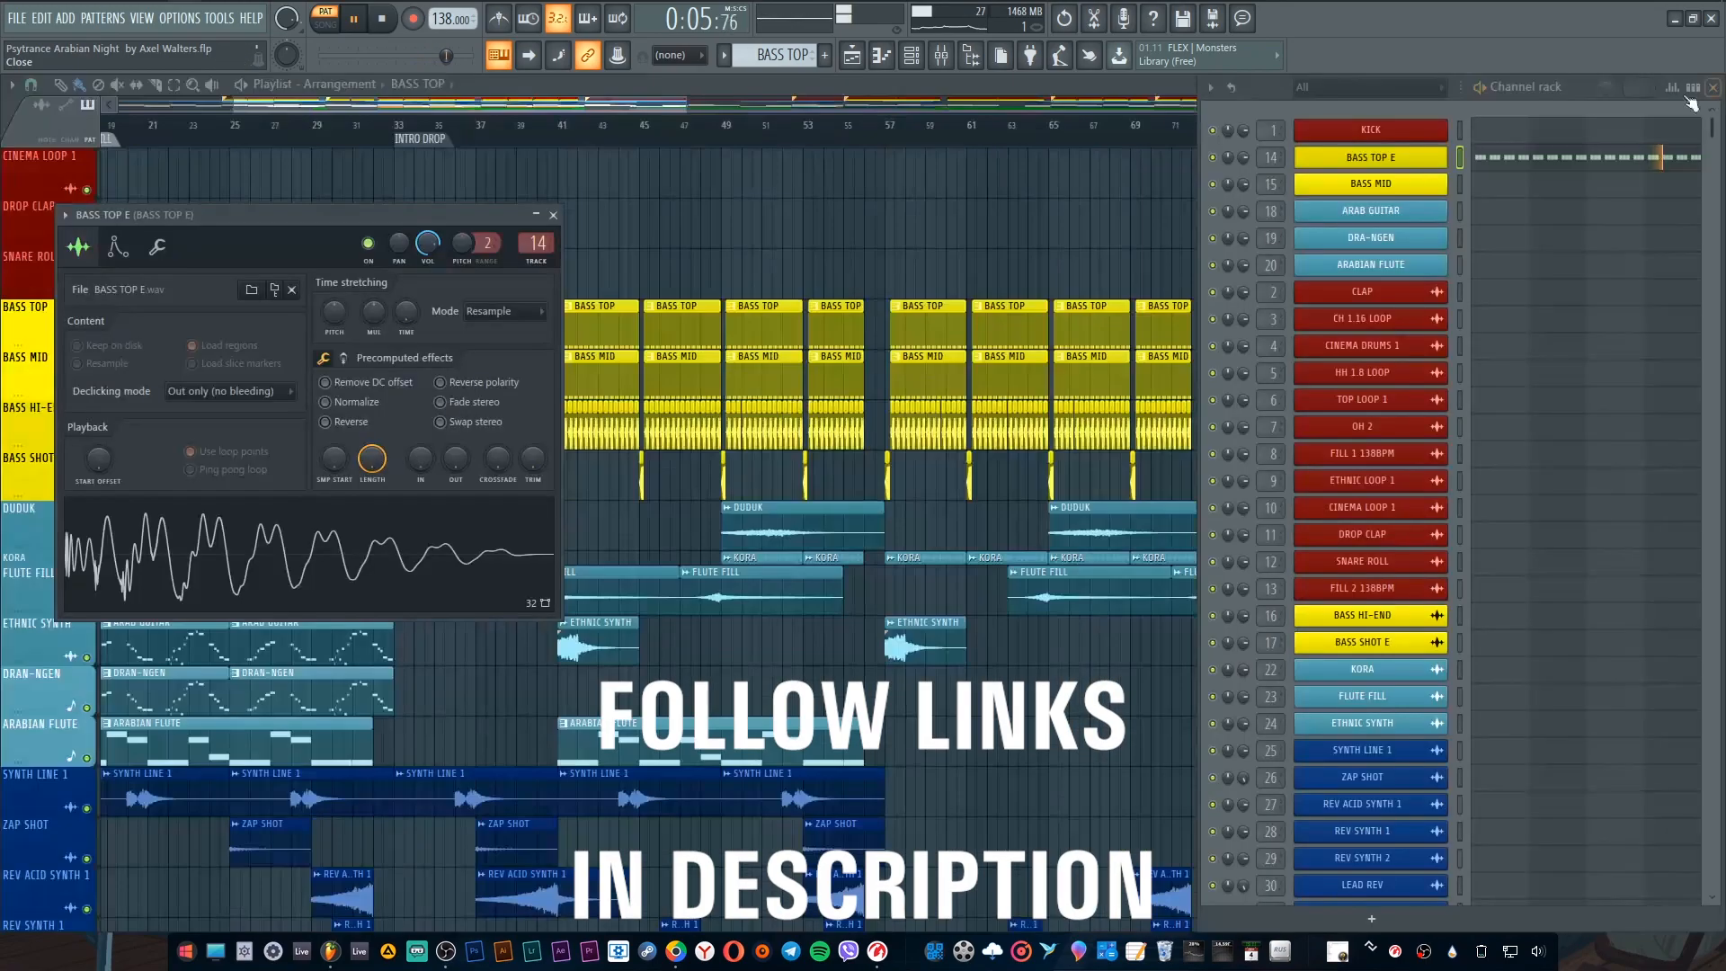
left_click(555, 215)
Step: Play the BASS MID pattern and inspect its channel's sampler settings and piano roll notes
key("space")
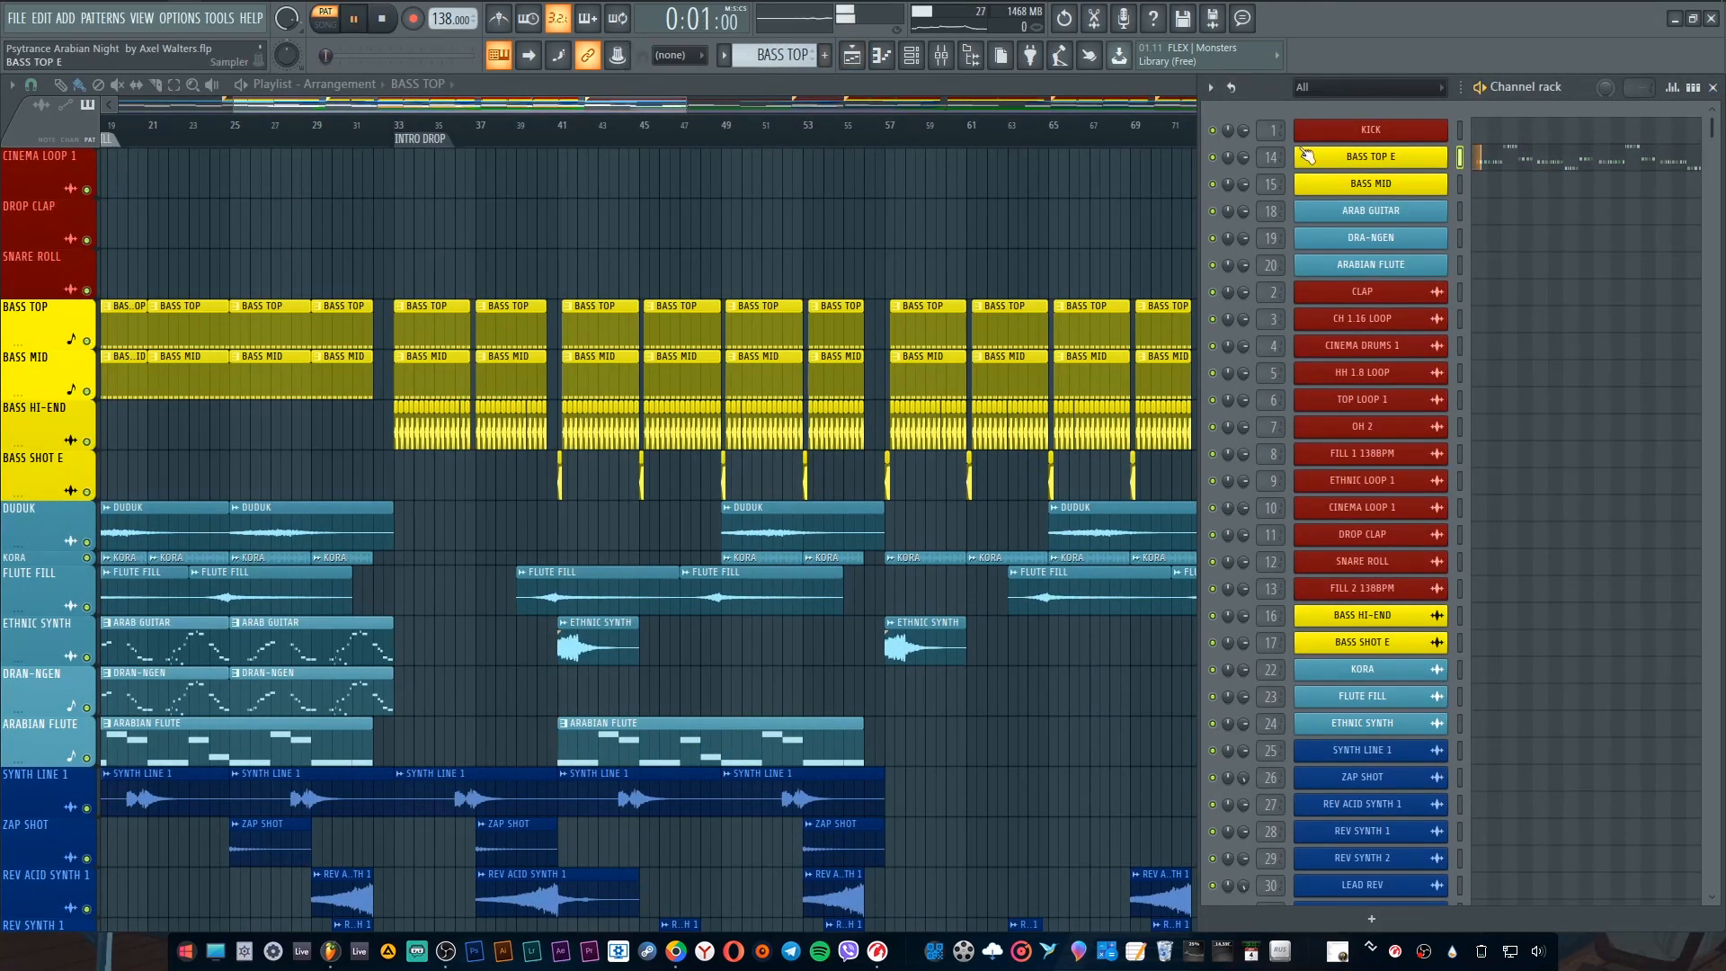
scroll(801, 51, "down", 1)
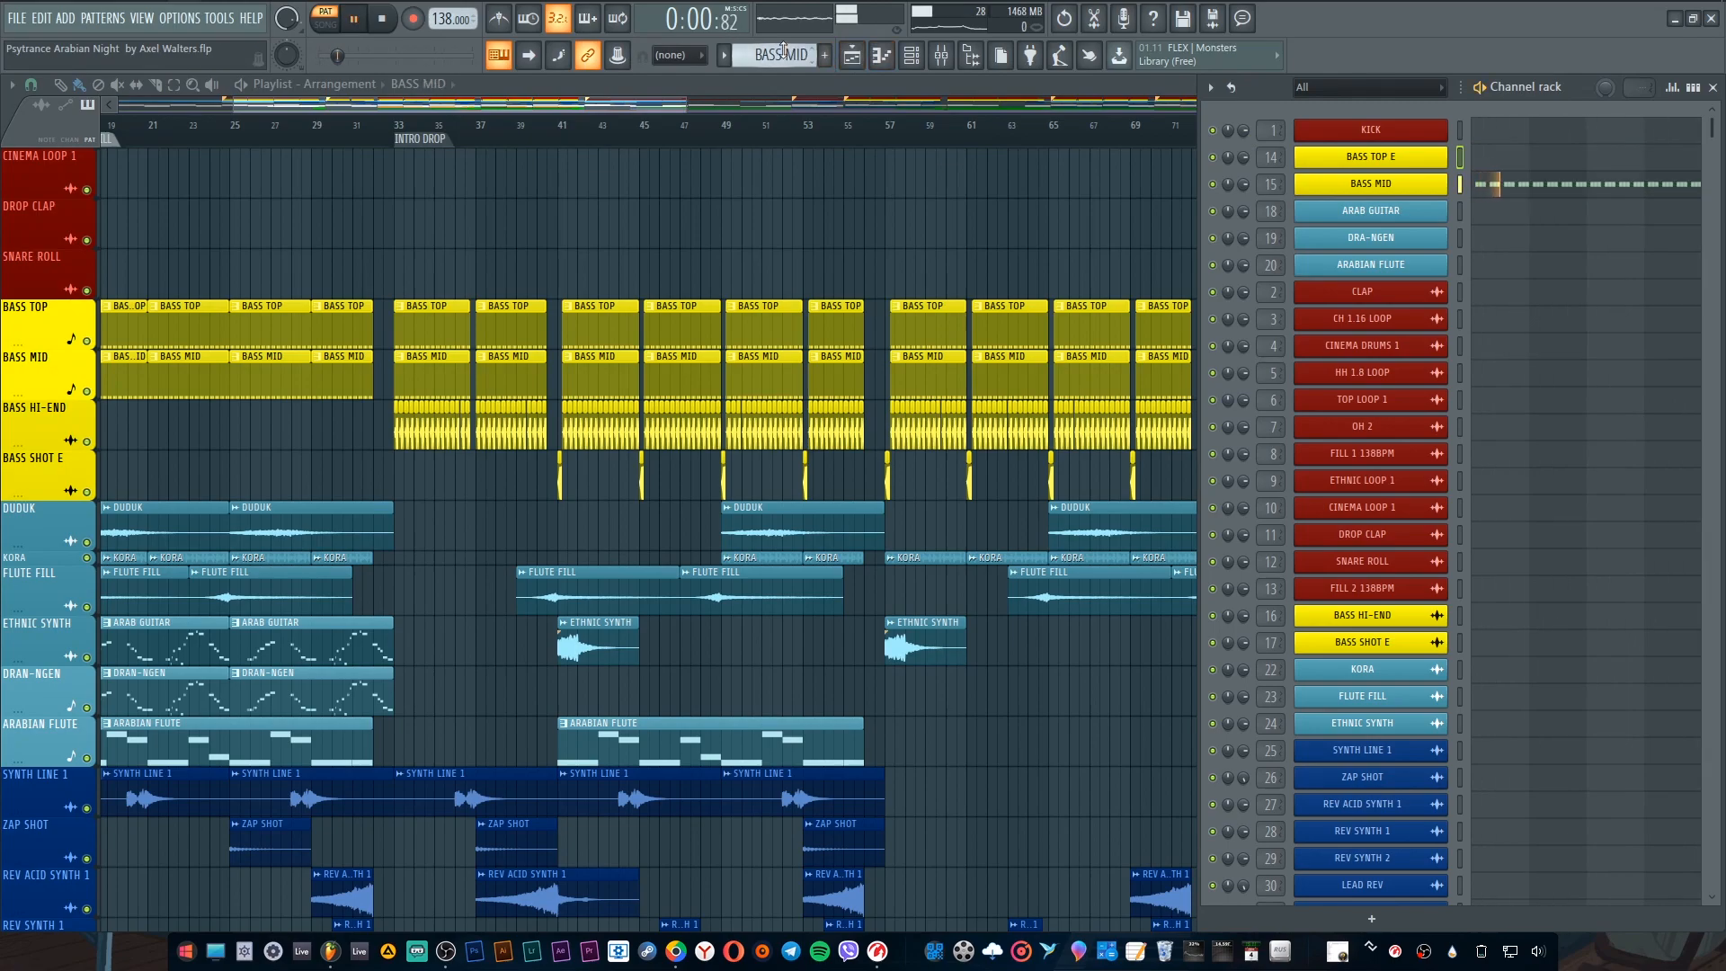
left_click(1391, 208)
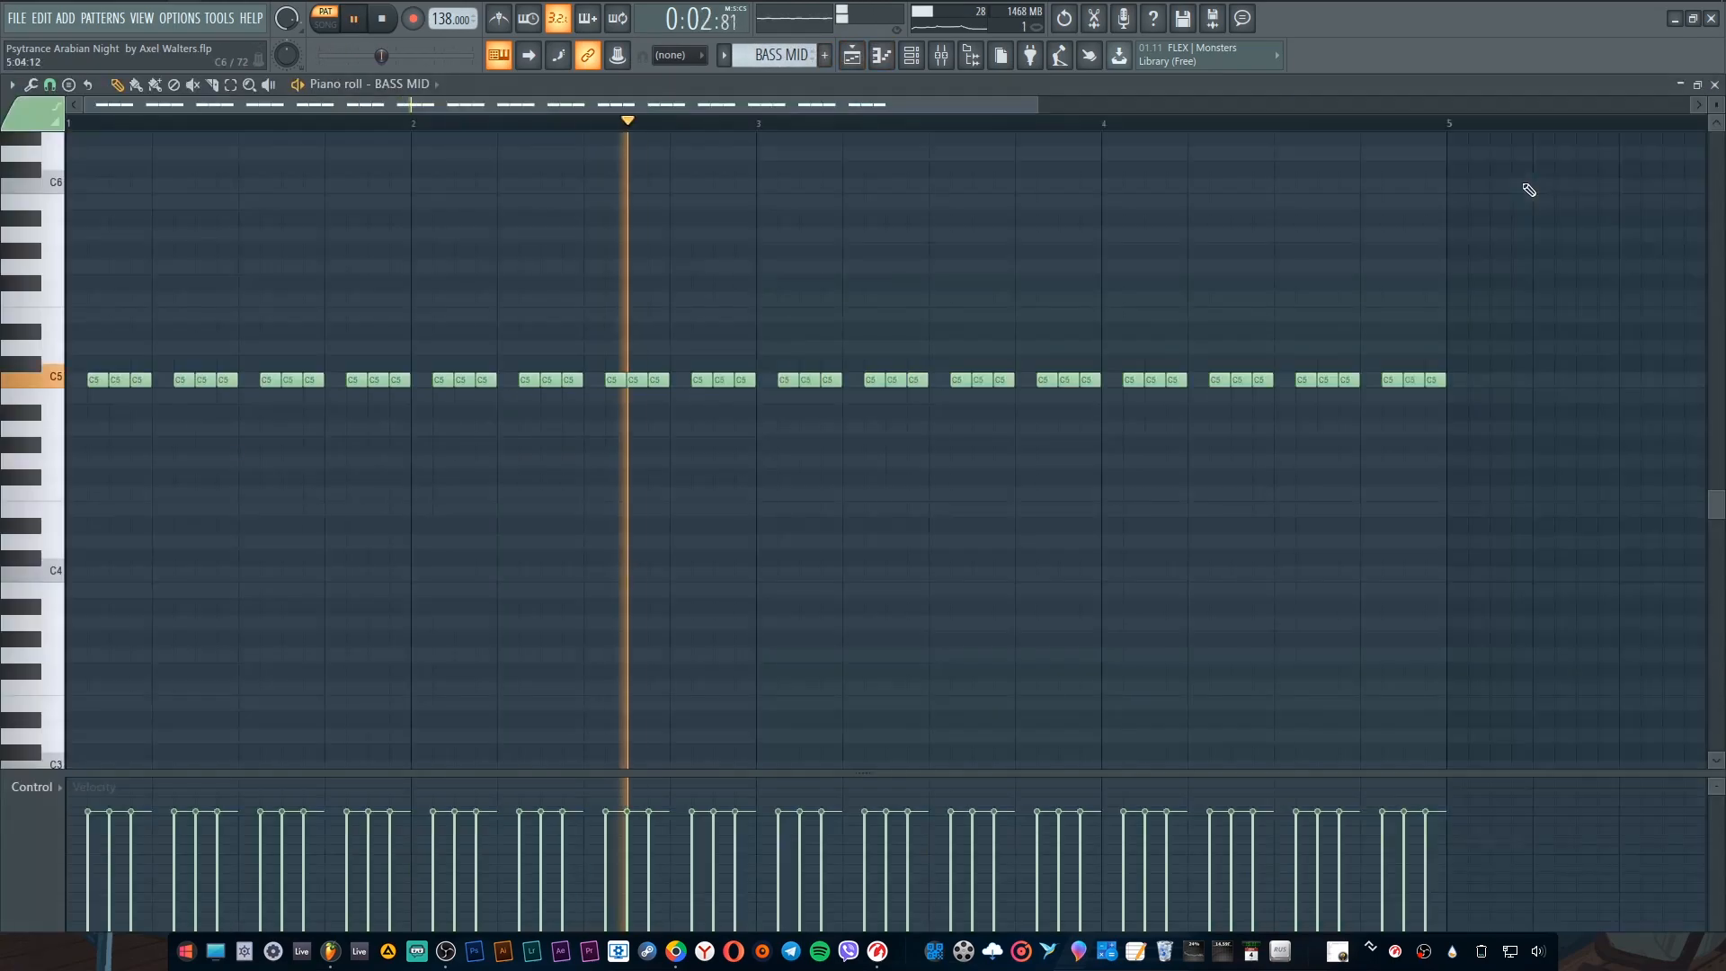
left_click(1528, 184)
left_click(1715, 86)
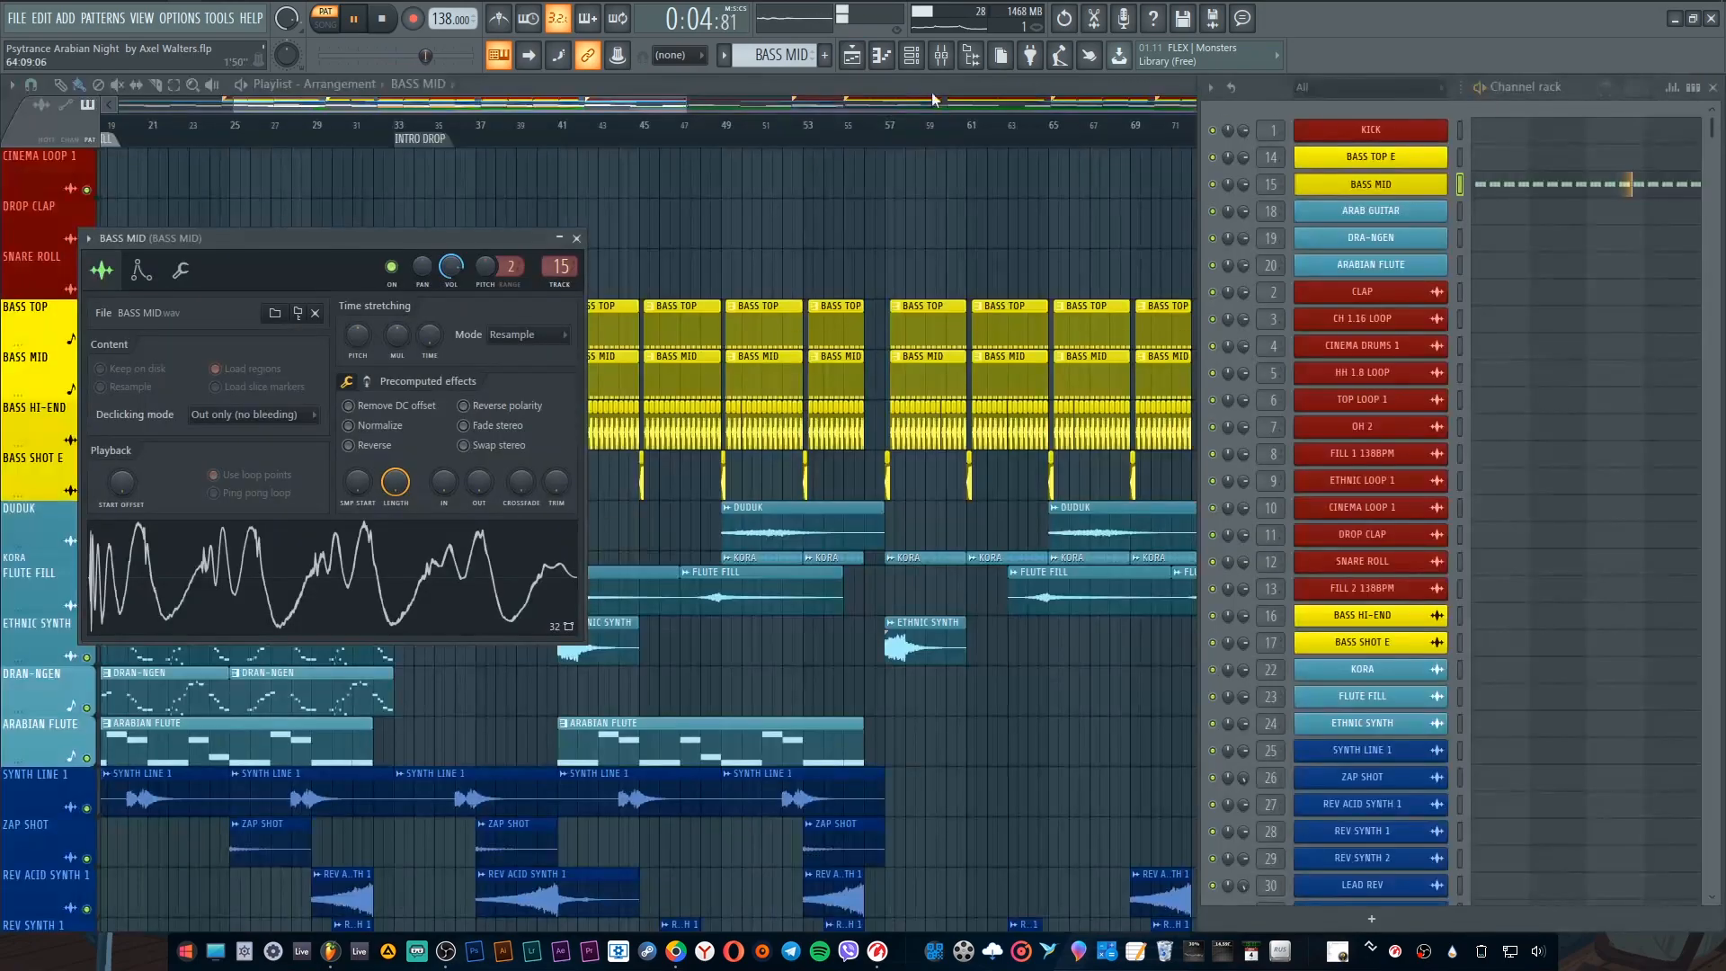
Step: Open the BASS MID channel's mixer track and inspect its Fruity parametric EQ 2 and Gross Beat effects
double_click(559, 267)
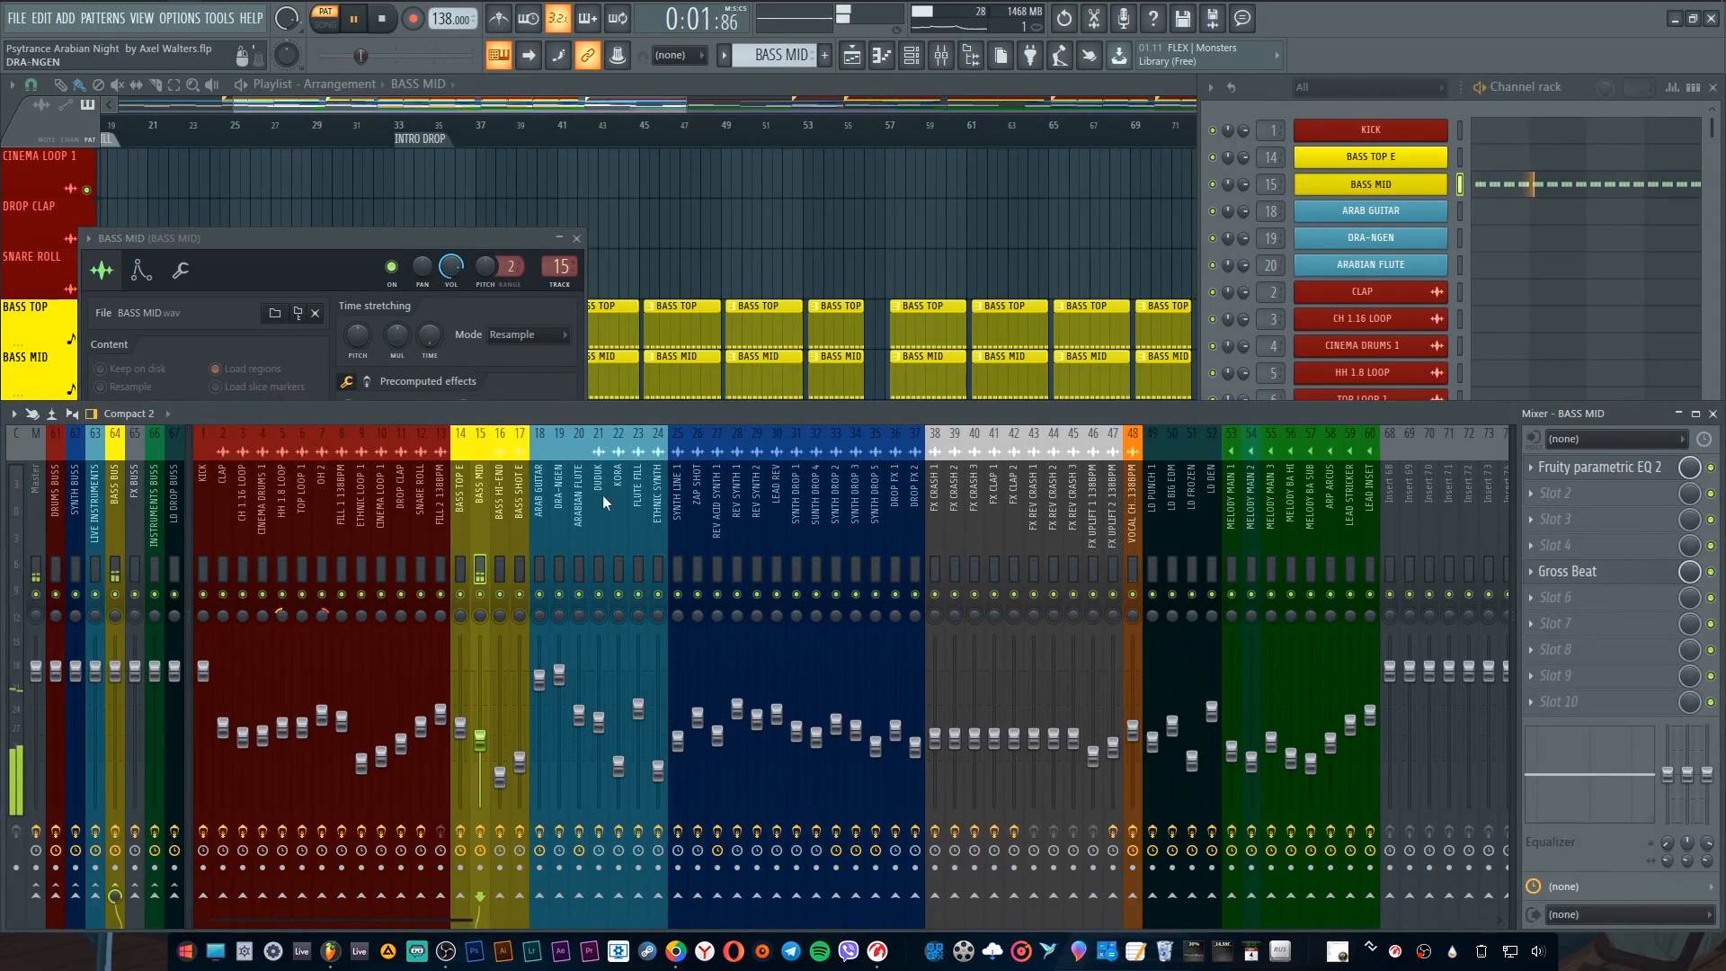
left_click(1596, 466)
left_click(1596, 467)
left_click(1605, 572)
left_click(1603, 576)
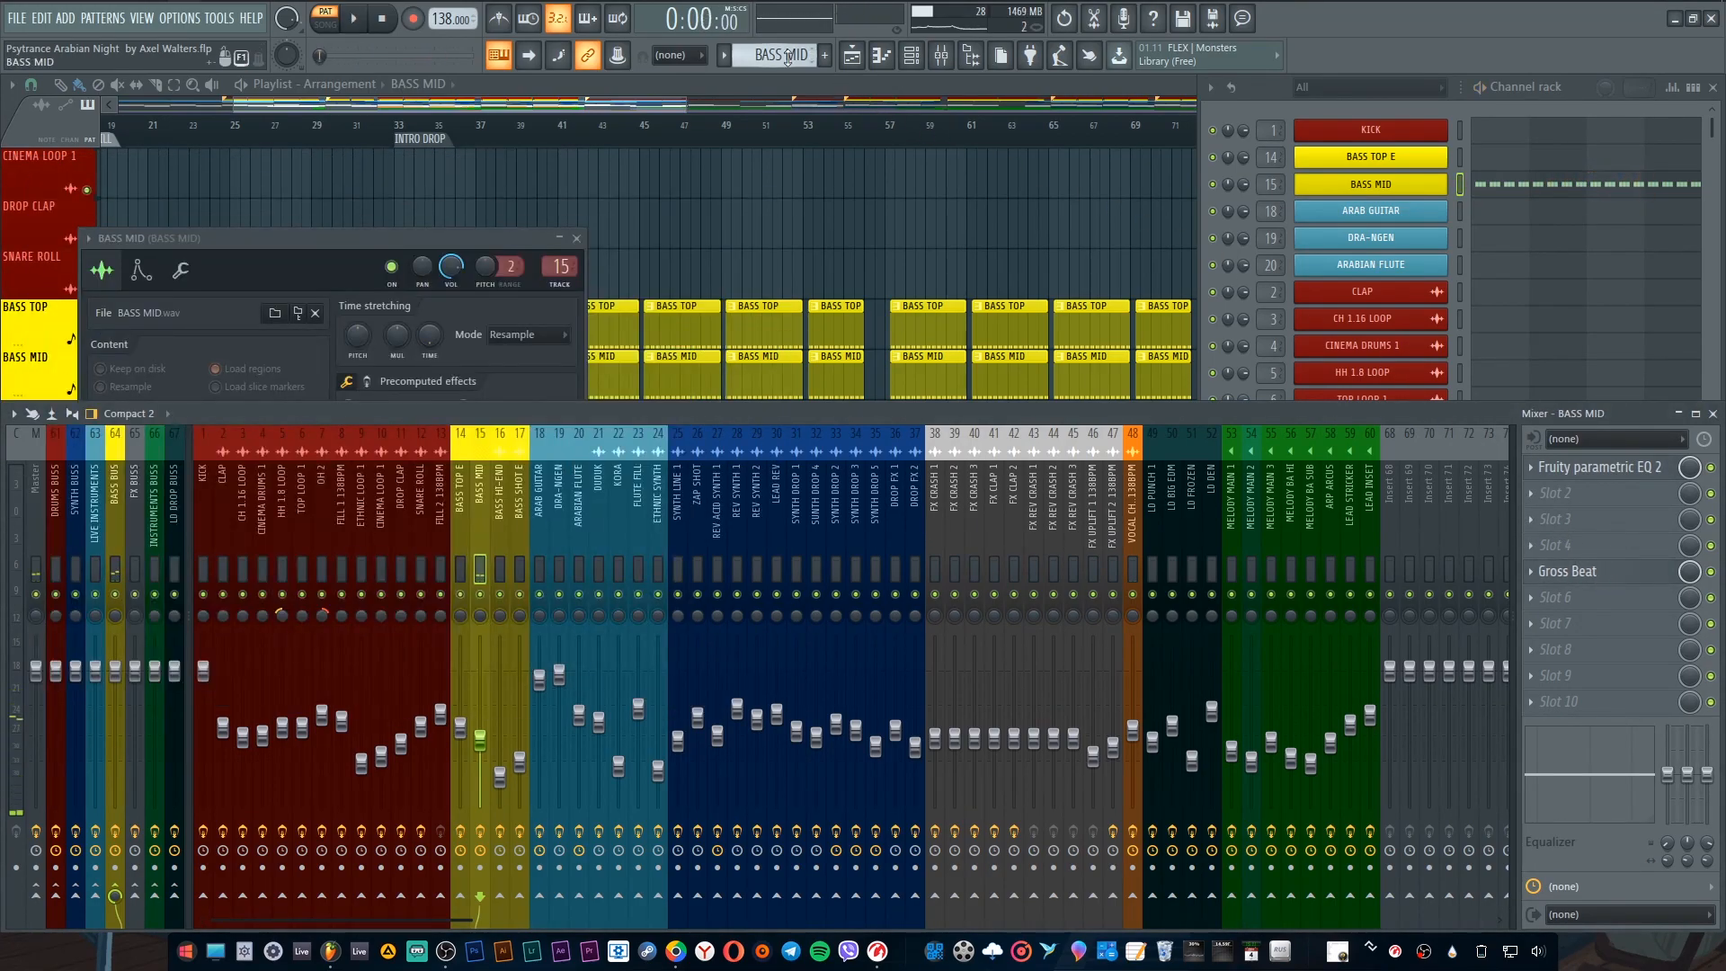
Step: Play the DRAN-NGEN pattern and open its channel's sampler settings and linked mixer track
left_click(780, 55)
left_click(838, 203)
key("space")
left_click(1371, 238)
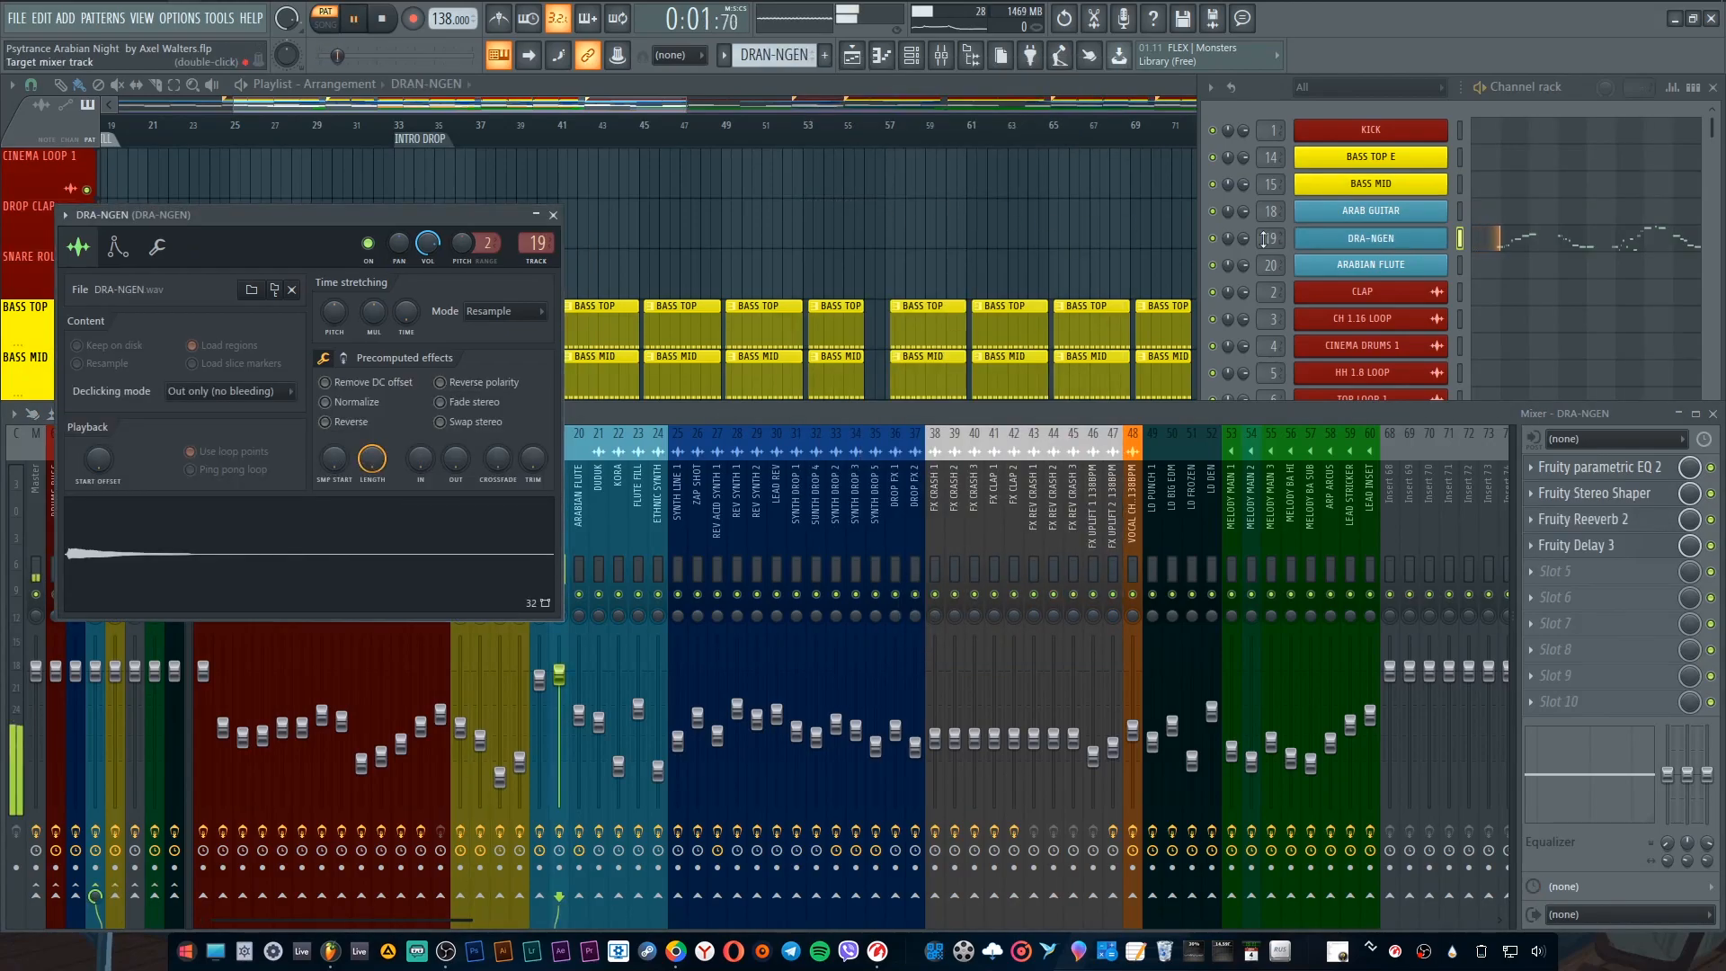
double_click(533, 249)
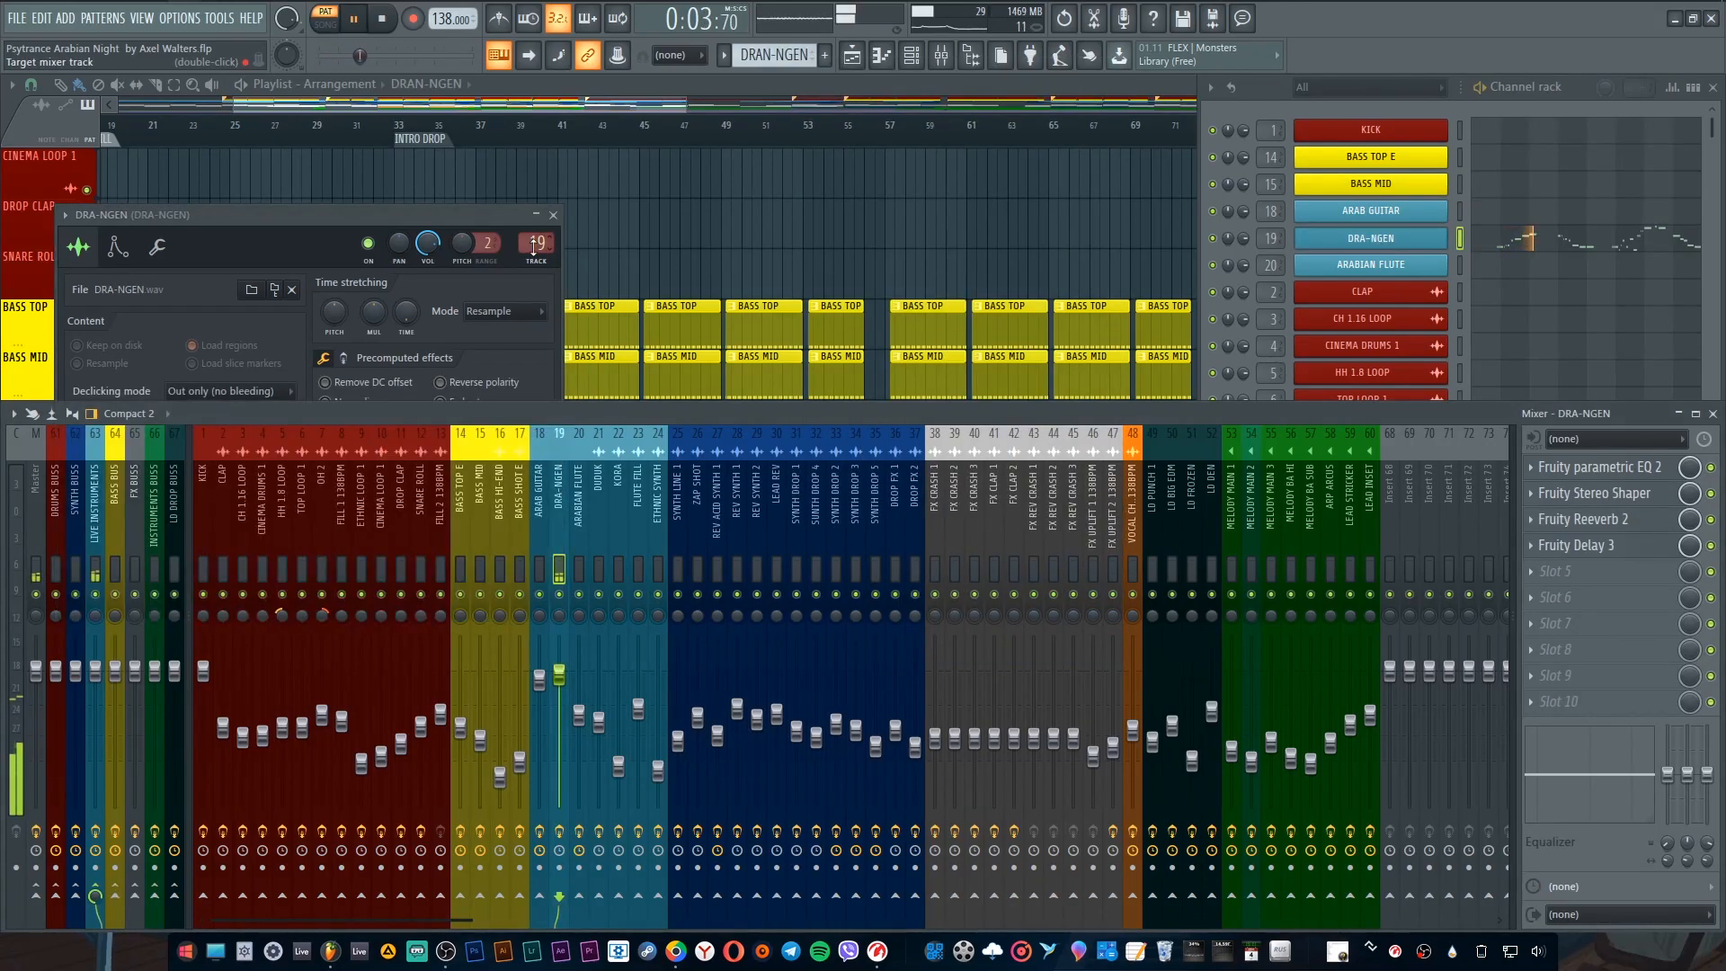
Step: Inspect the DRA-NGEN mixer track's Fruity parametric EQ 2, Stereo Shaper, Reeverb 2 and Delay 3 effects
left_click(1610, 468)
left_click(1614, 495)
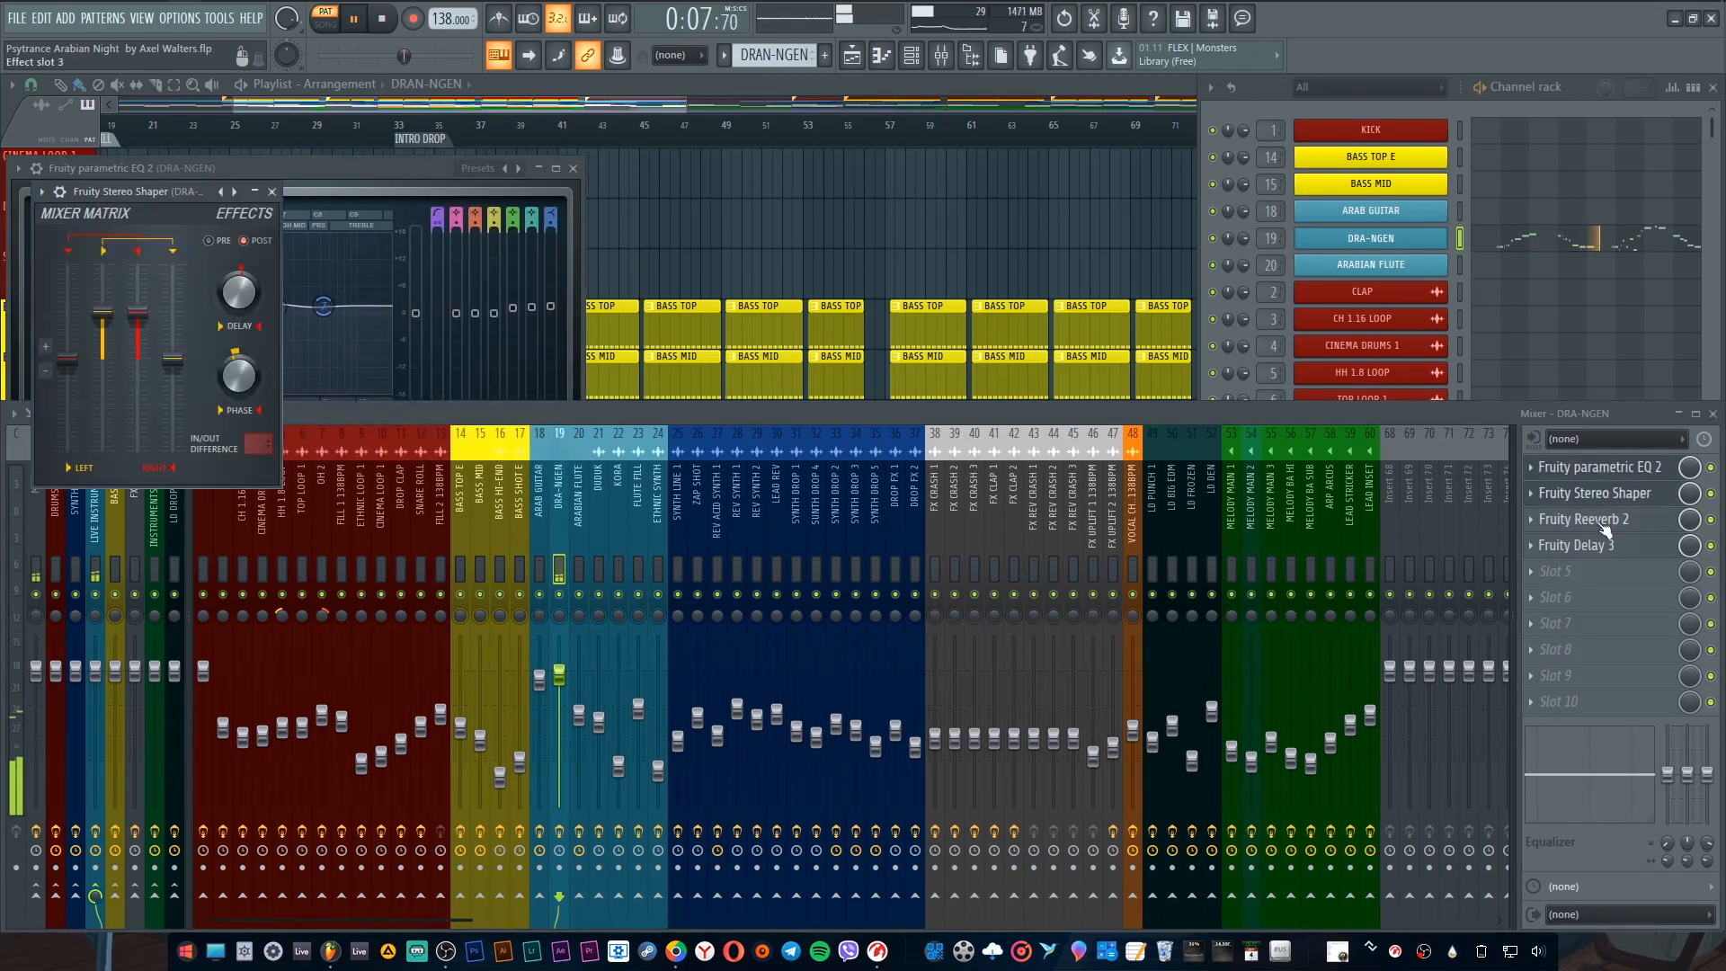
left_click(1601, 522)
left_click(1582, 546)
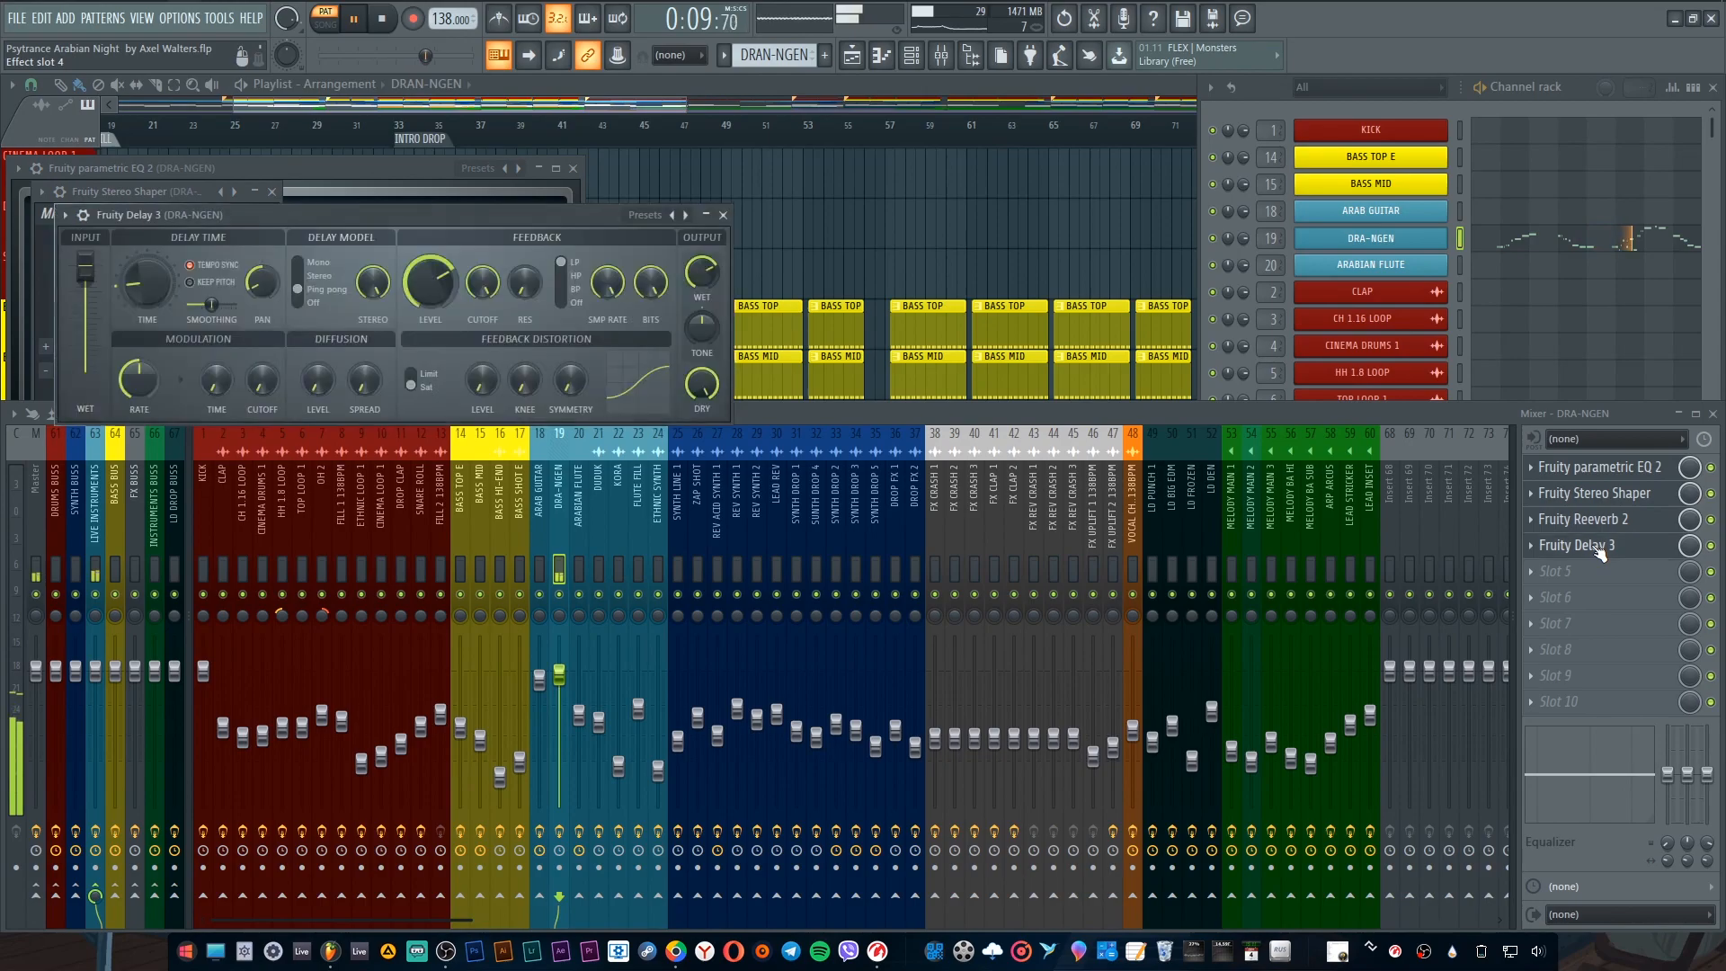
Step: Play the LD PUNCH 1 pattern and inspect its Spire synth and linked mixer track
left_click(766, 50)
left_click(843, 231)
key("space")
scroll(1468, 241, "down", 10)
scroll(1494, 256, "down", 4)
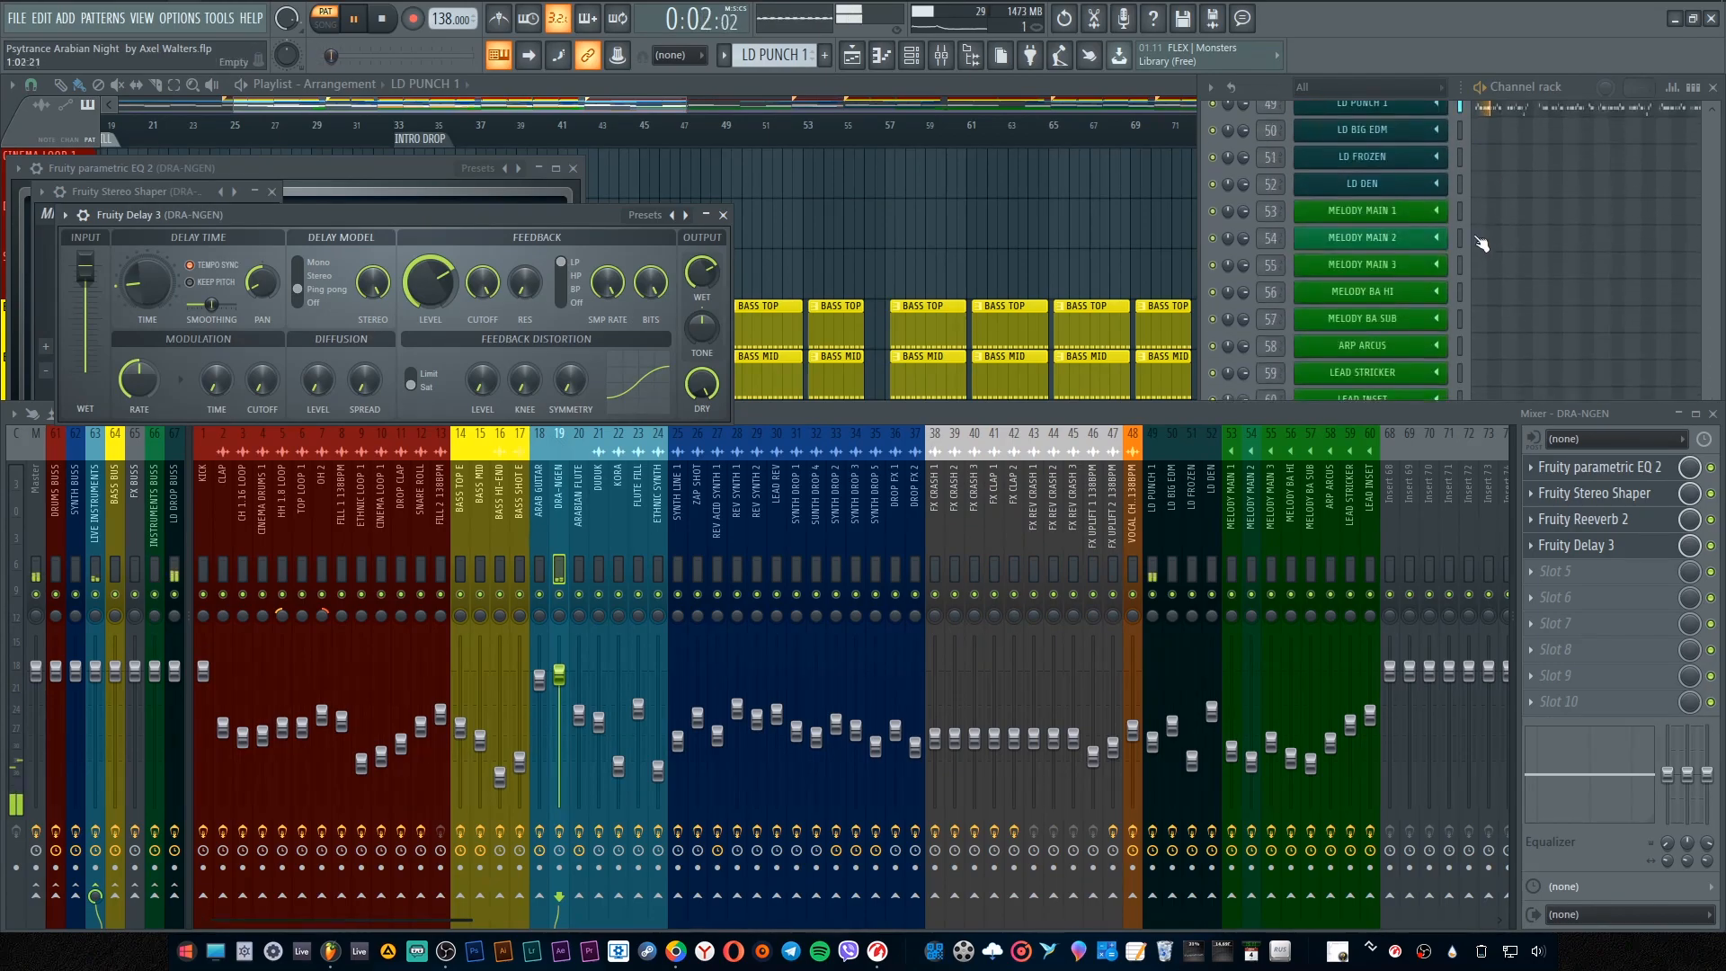
left_click(1376, 212)
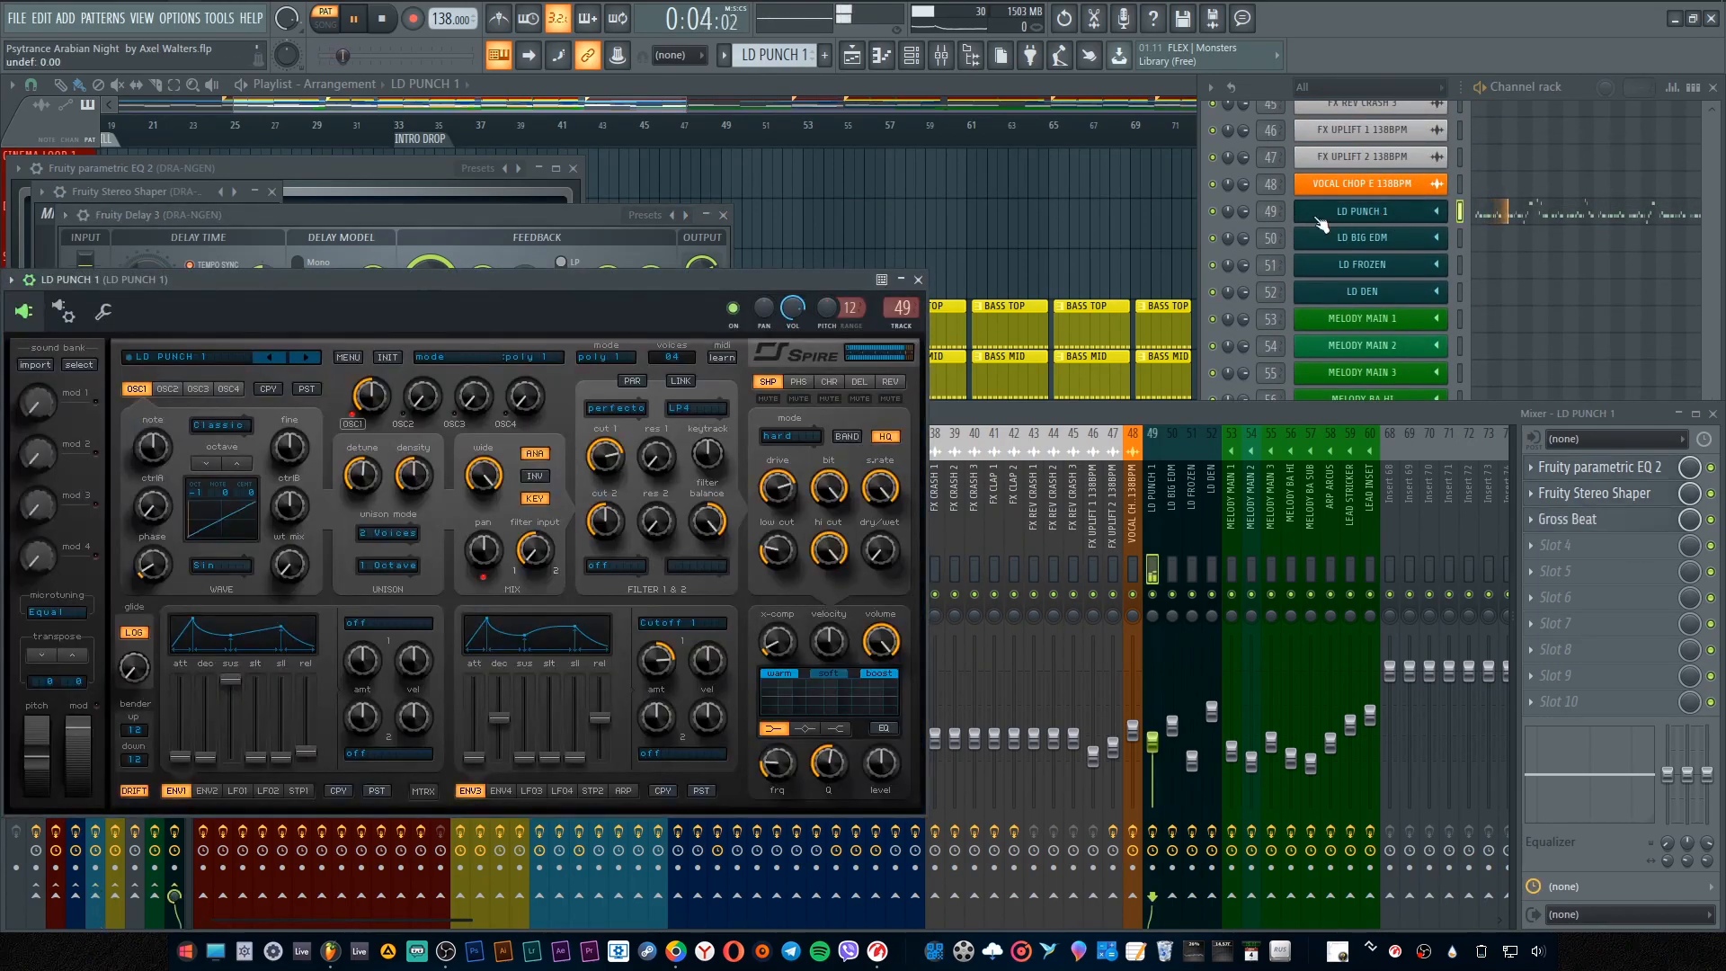
left_click(888, 307)
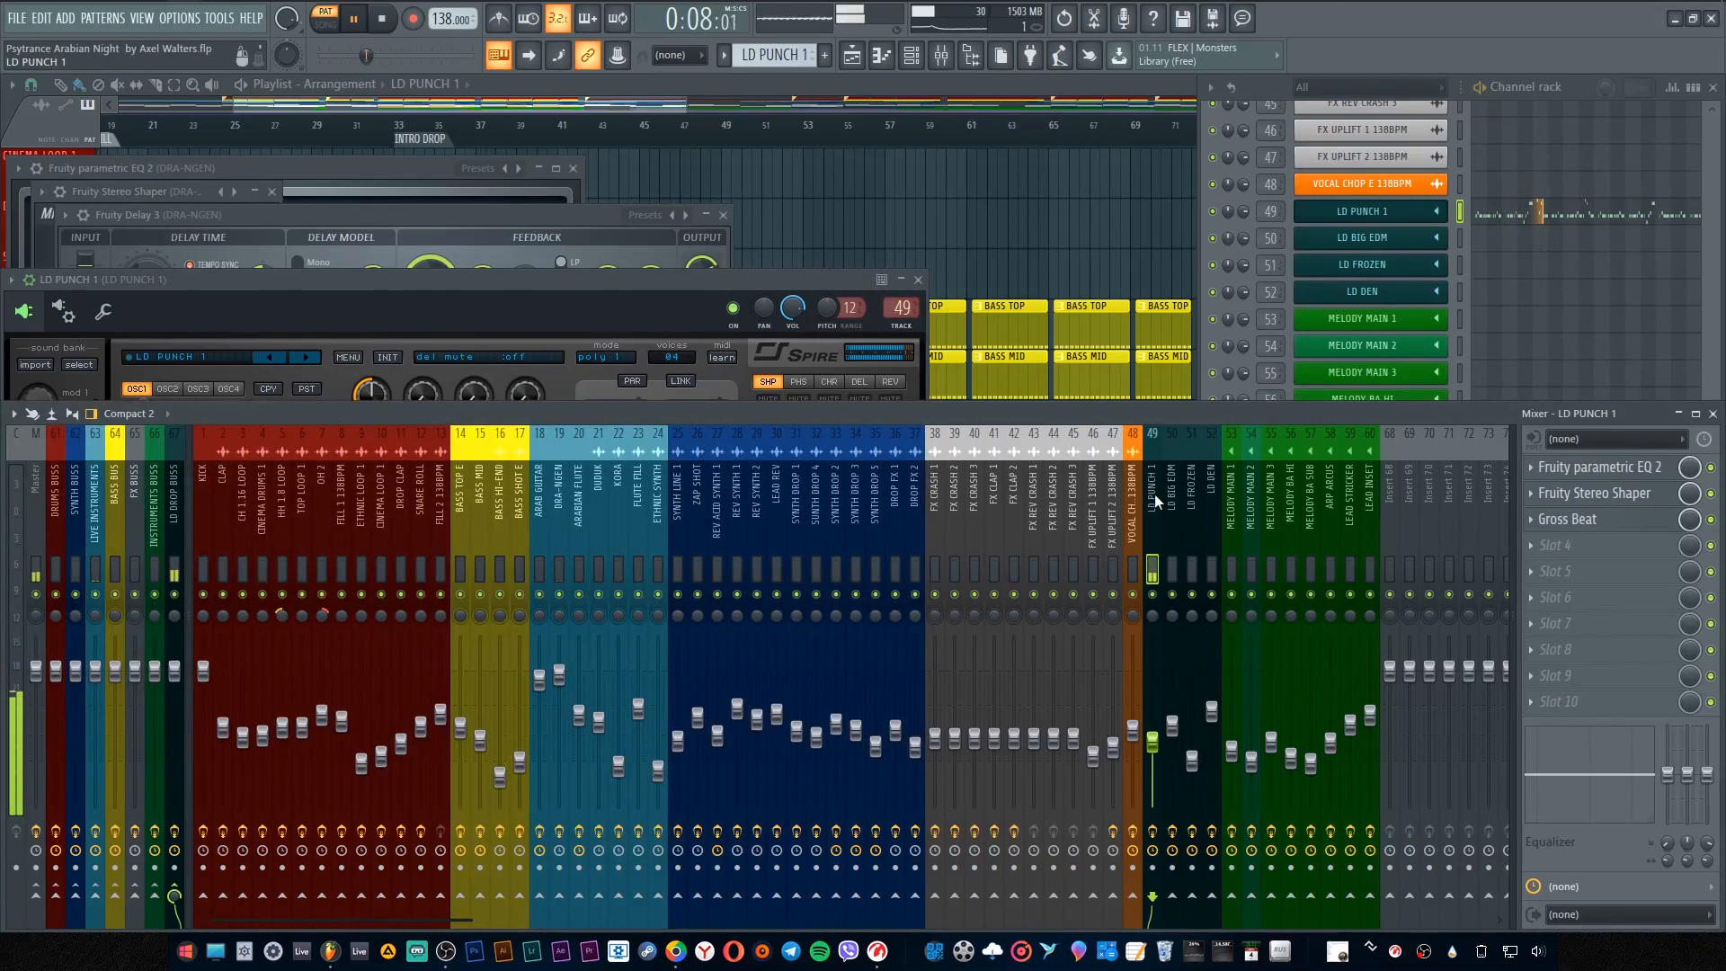
Step: Inspect the LD PUNCH 1 mixer track's Fruity parametric EQ 2, Fruity Stereo Shaper and Gross Beat effects
scroll(1157, 501, "down", 4)
left_click(1597, 469)
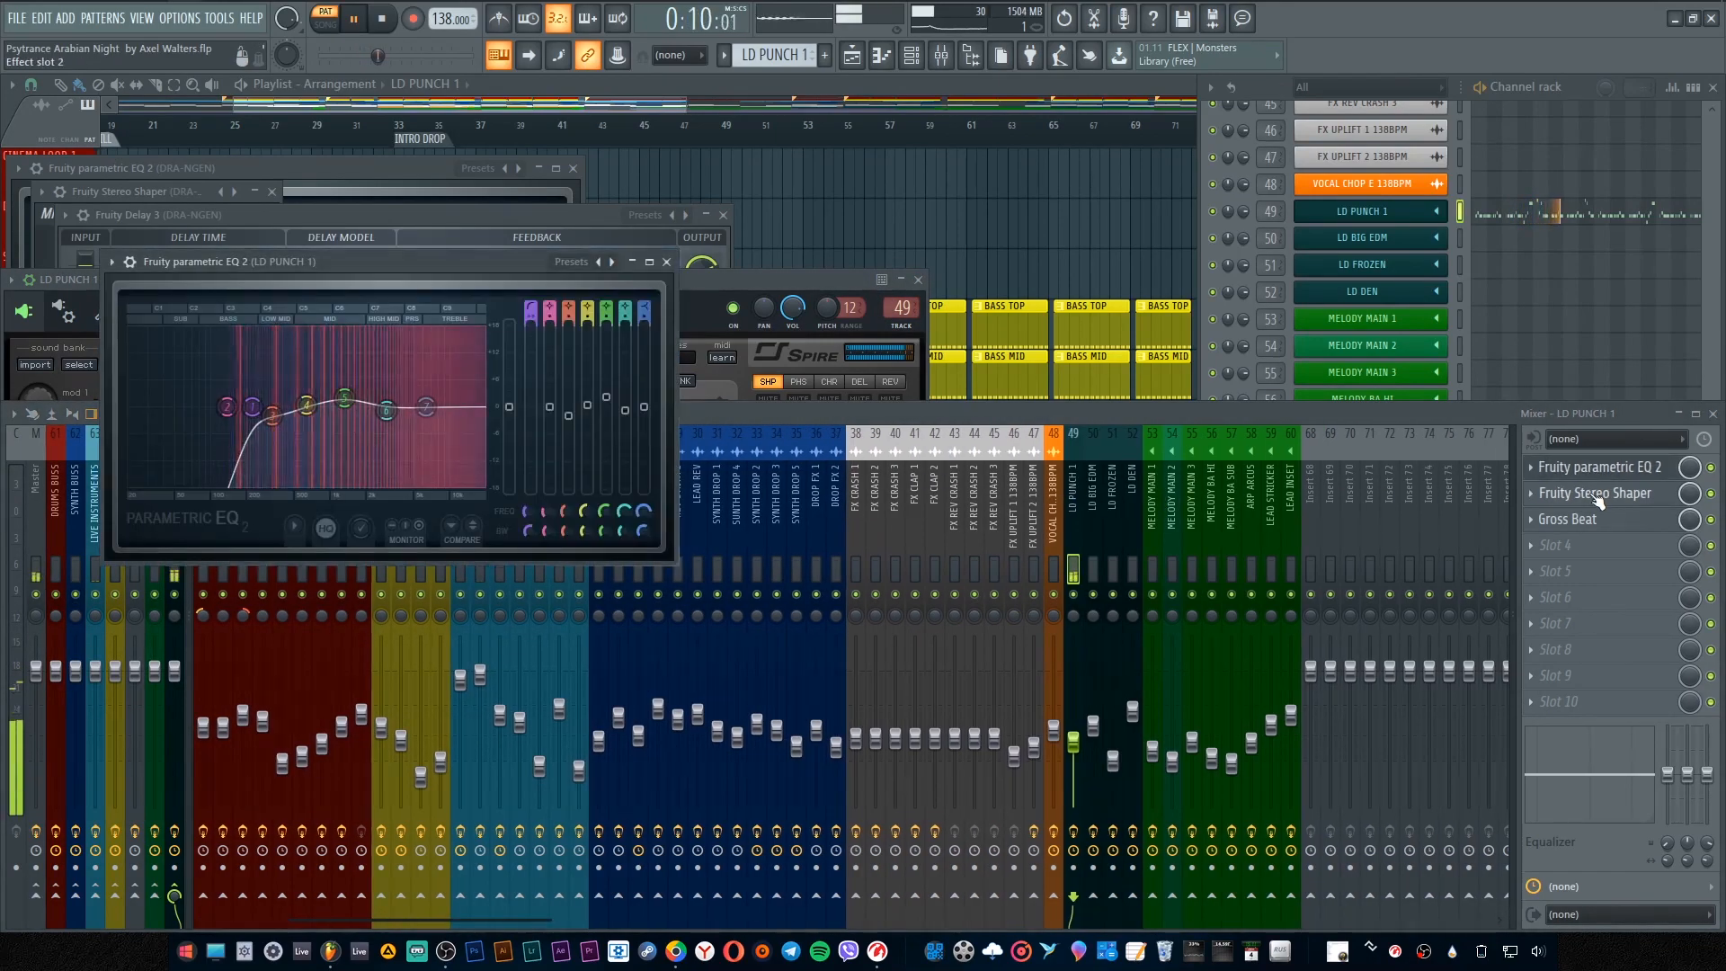
left_click(1599, 494)
left_click(1597, 520)
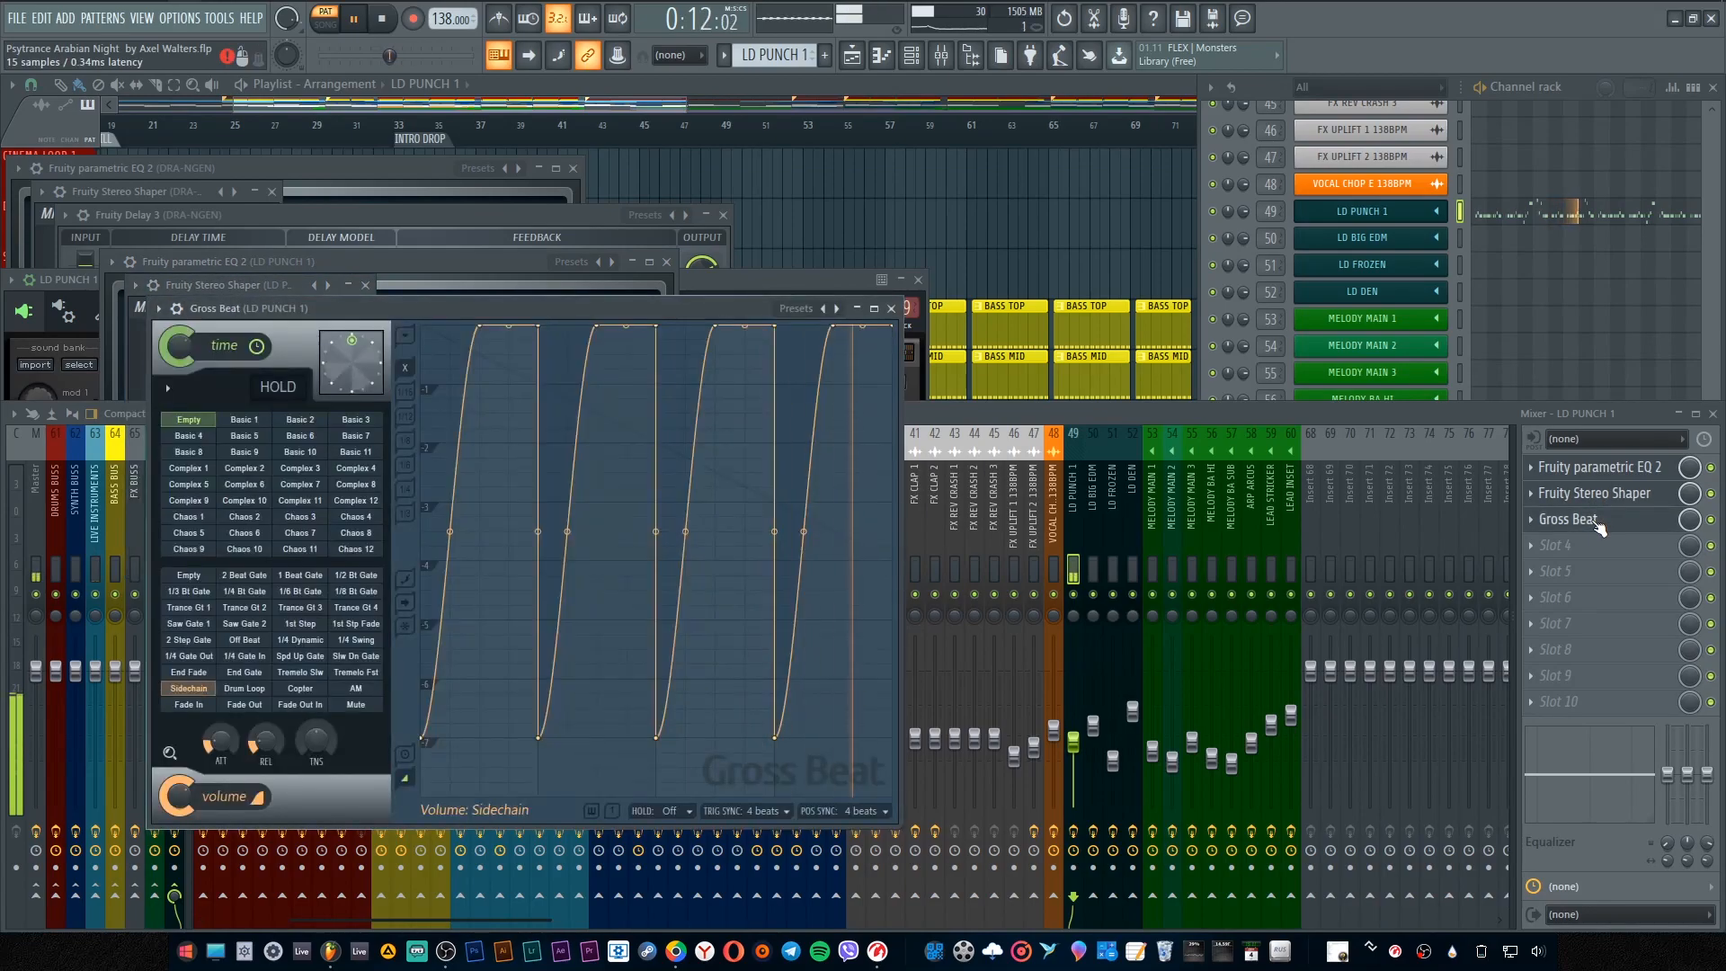
left_click(892, 308)
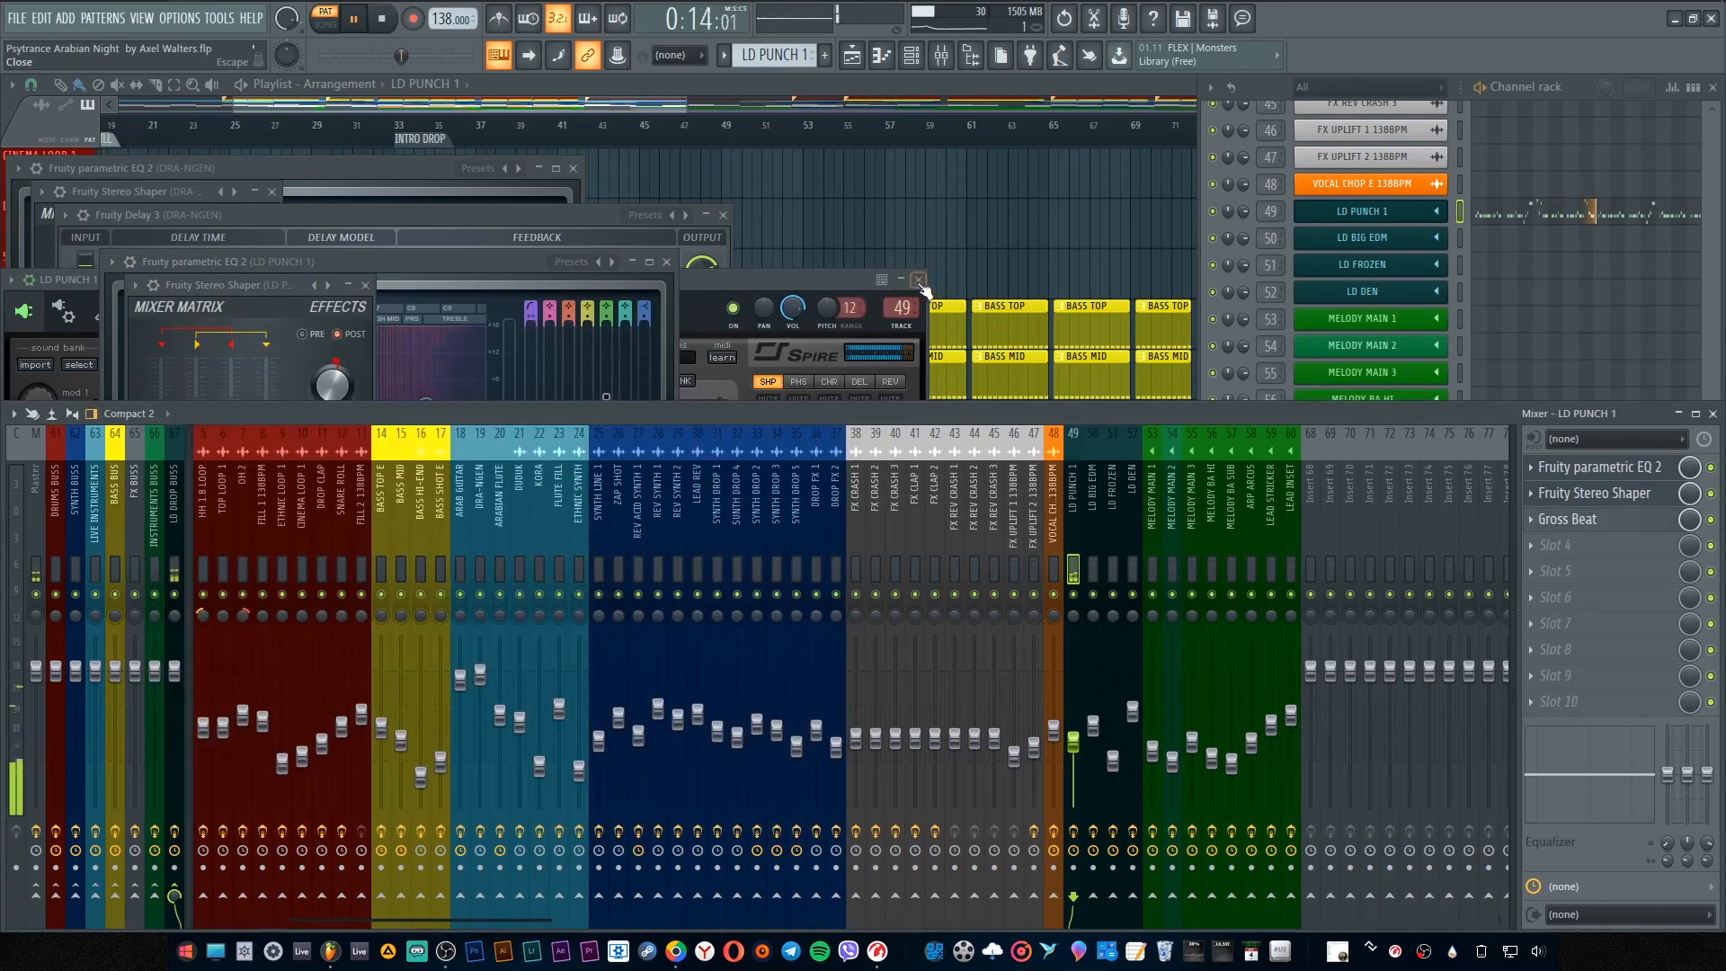
Step: Close the remaining synth and effect plugin windows of LD PUNCH 1 and DRA-NGEN
left_click(918, 279)
left_click(667, 262)
left_click(723, 214)
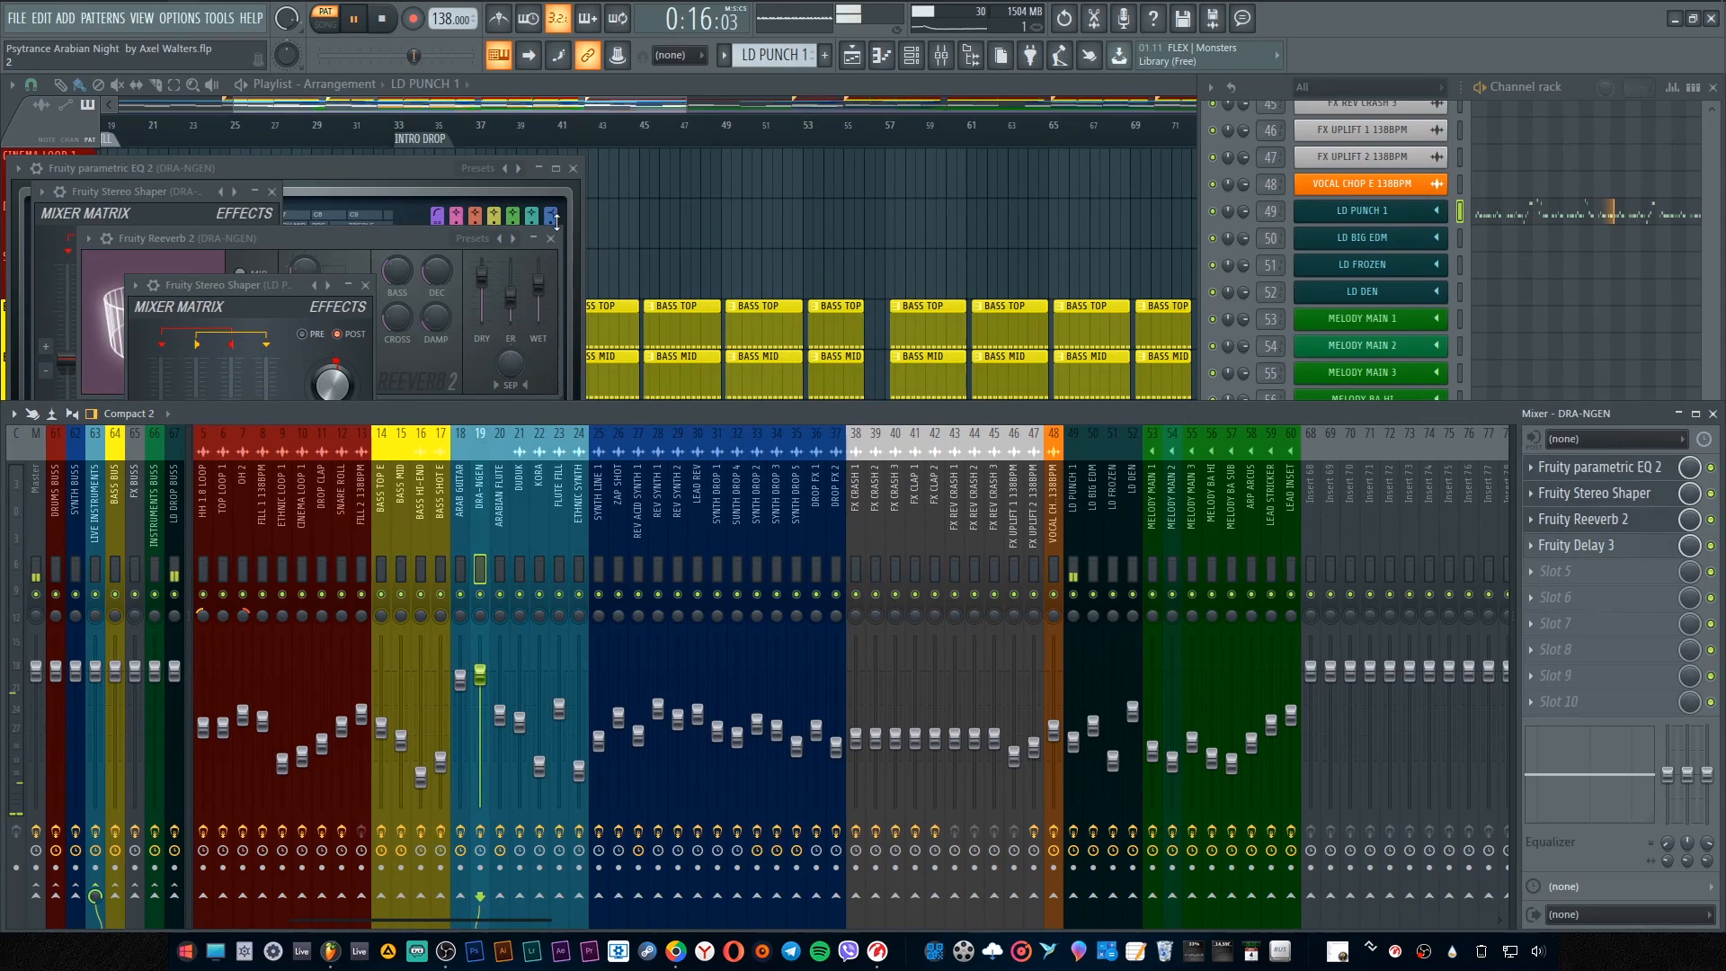
left_click(566, 238)
left_click(572, 169)
left_click(365, 285)
left_click(272, 191)
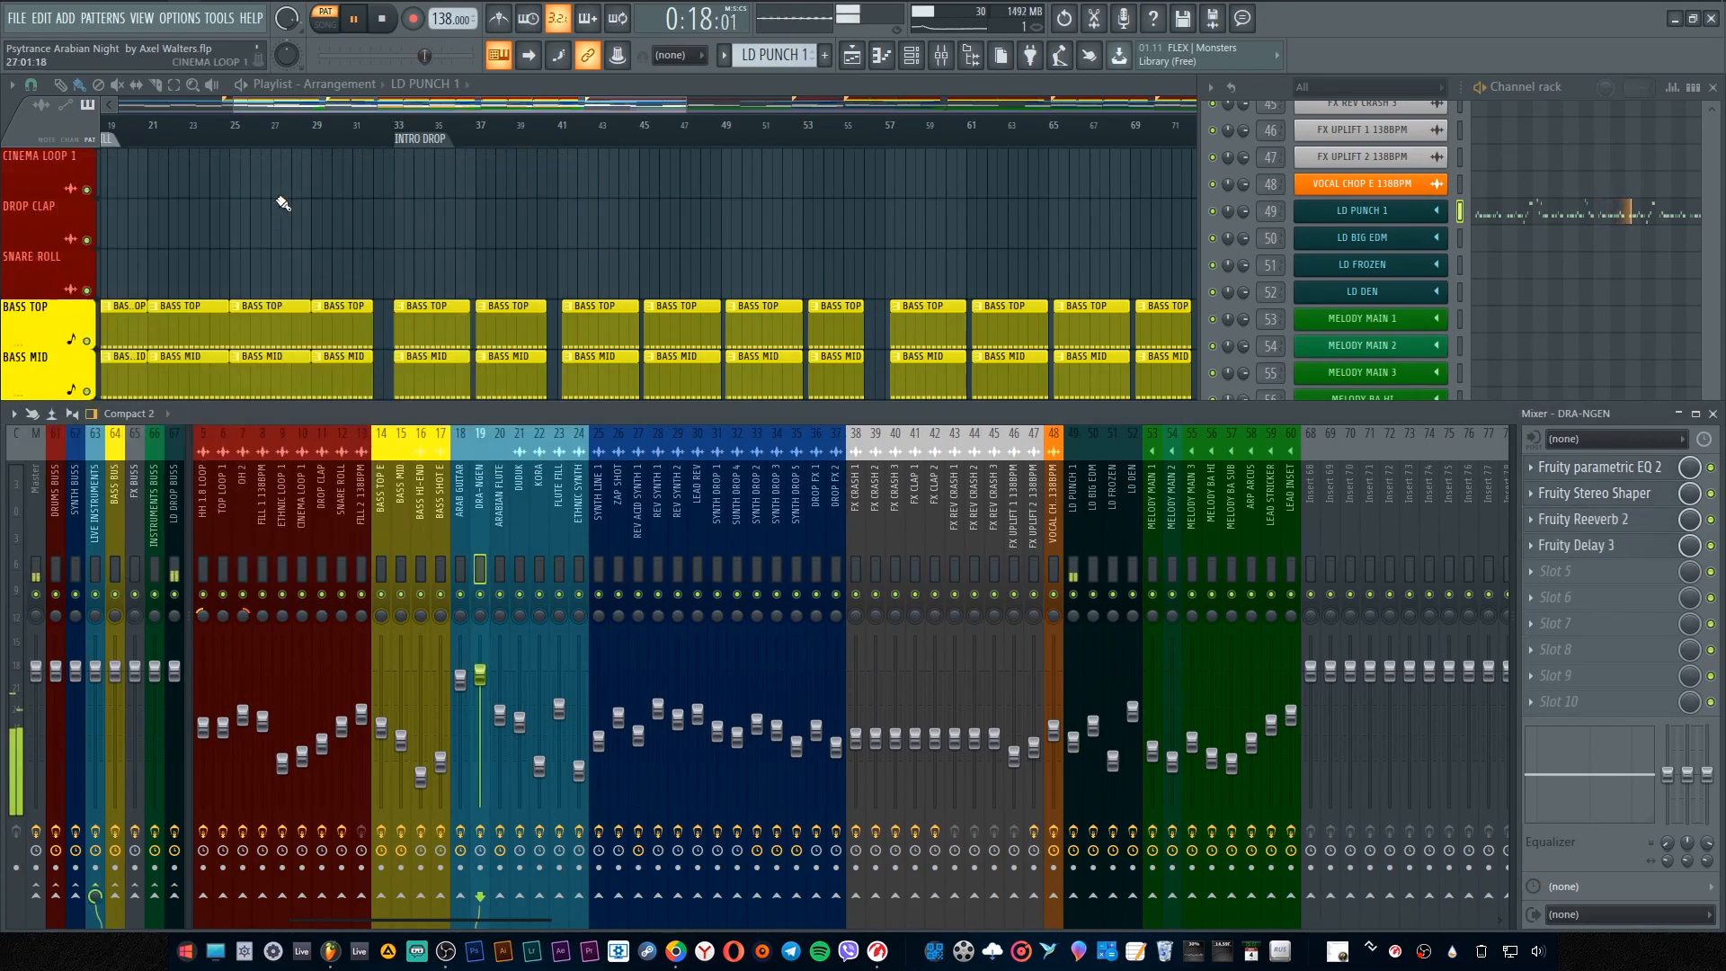
Step: Play the LD PUNCH 1 pattern and inspect the LD DROP BUSS track's first Fruity parametric EQ 2, Fruity Limiter and OTT
left_click(173, 501)
key("space")
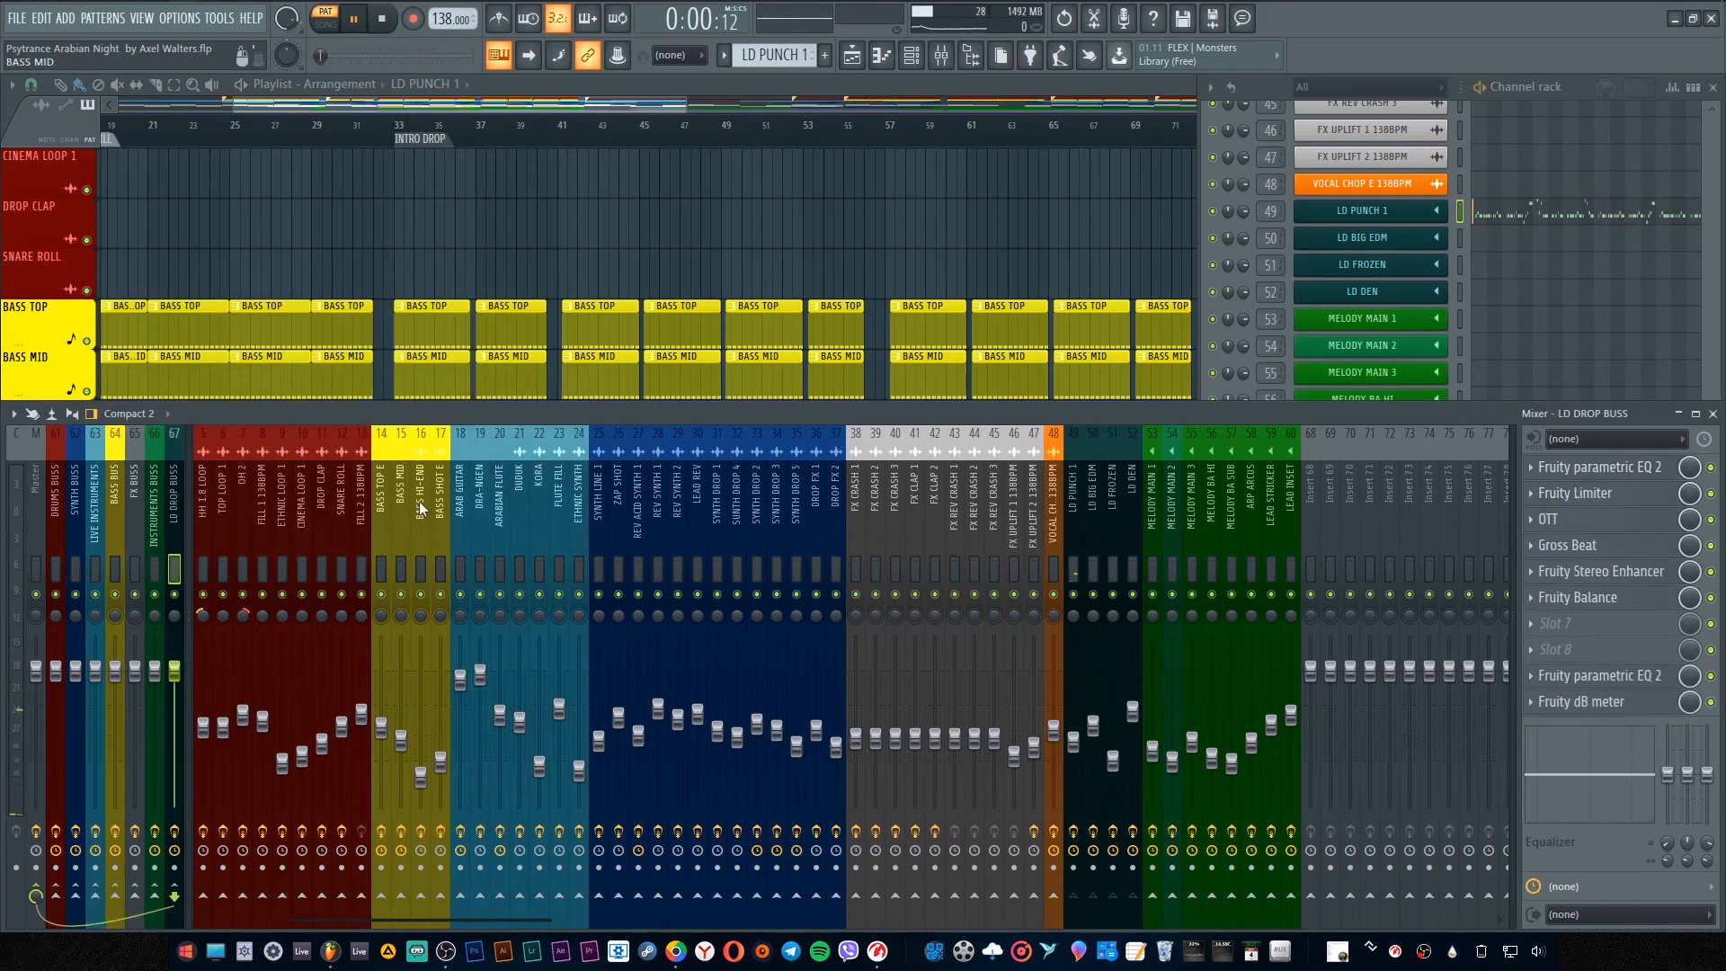
left_click(1591, 469)
left_click(1590, 493)
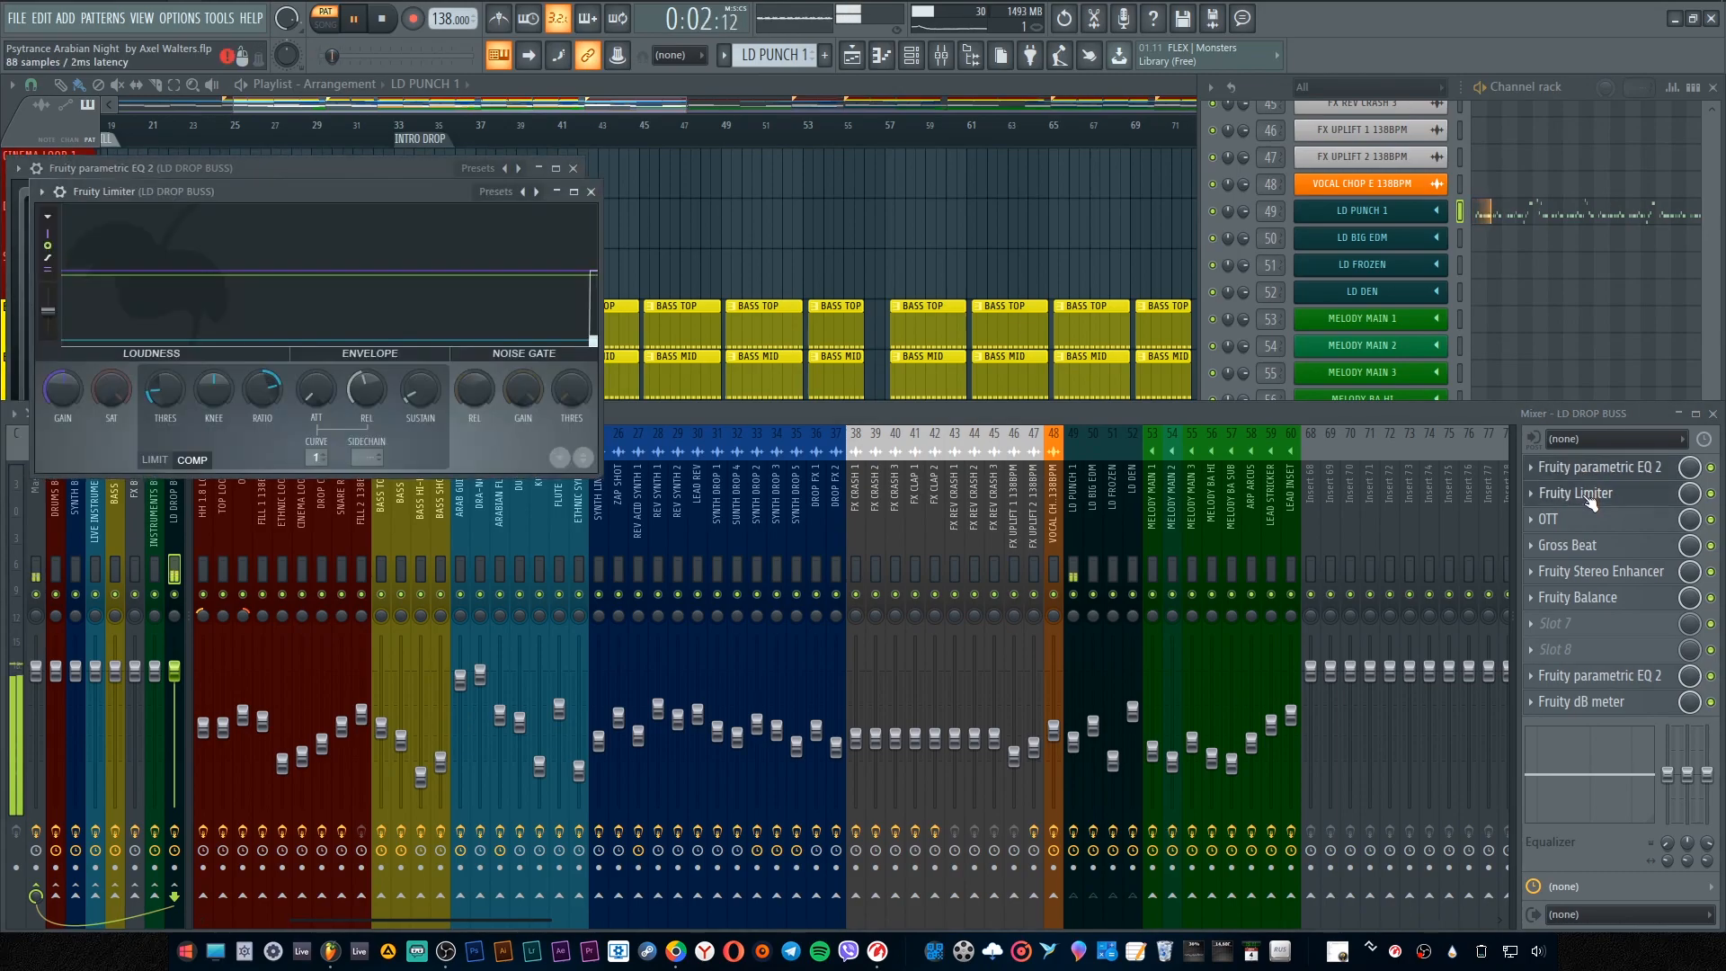
left_click(1591, 520)
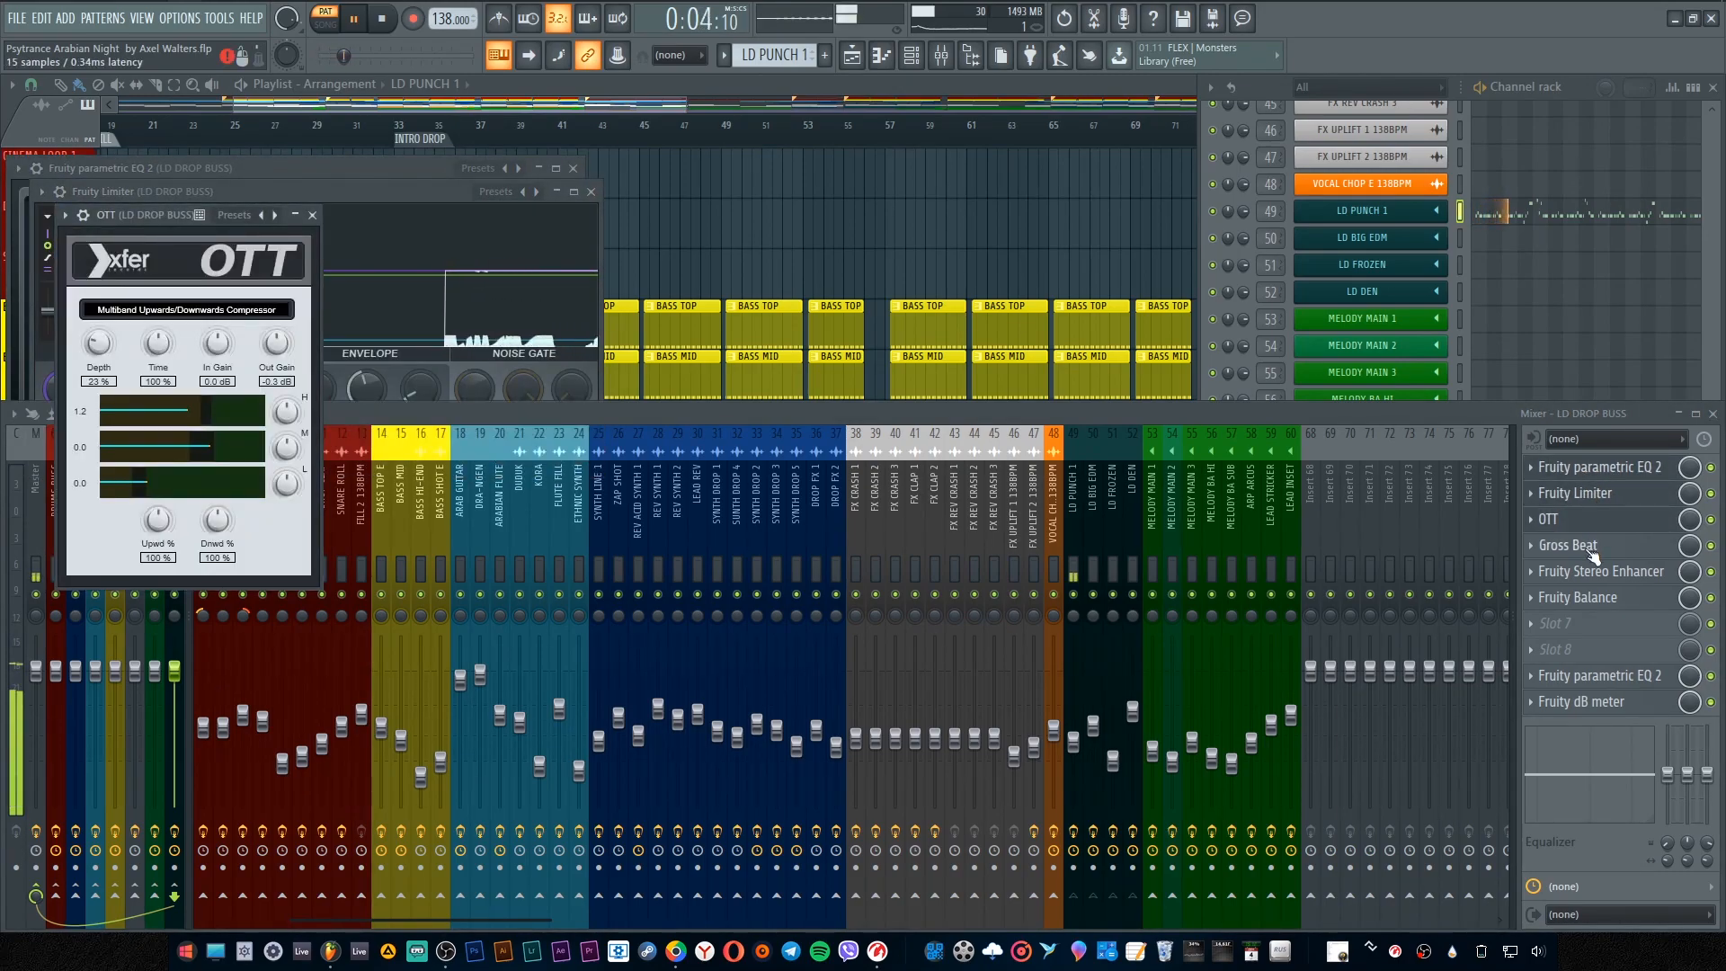
Step: Inspect LD DROP BUSS's Gross Beat, Stereo Enhancer, Fruity Balance, second parametric EQ 2 and dB meter, and stop playback
left_click(1590, 545)
left_click(1590, 581)
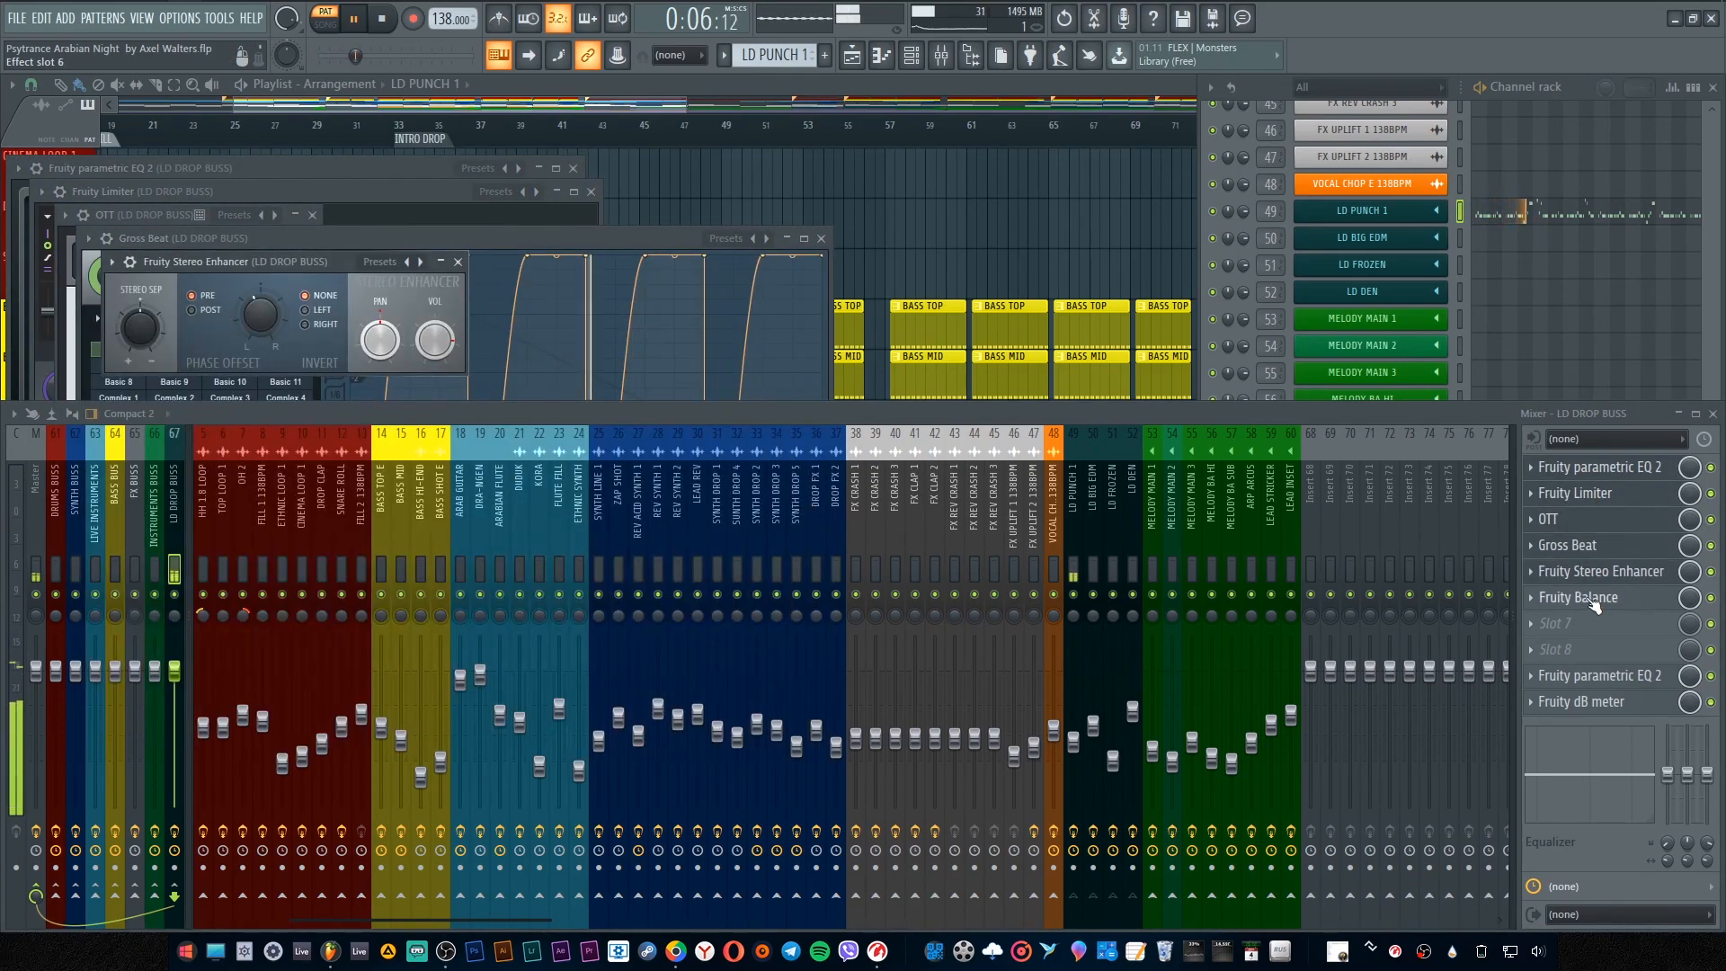
left_click(1591, 598)
left_click(1590, 676)
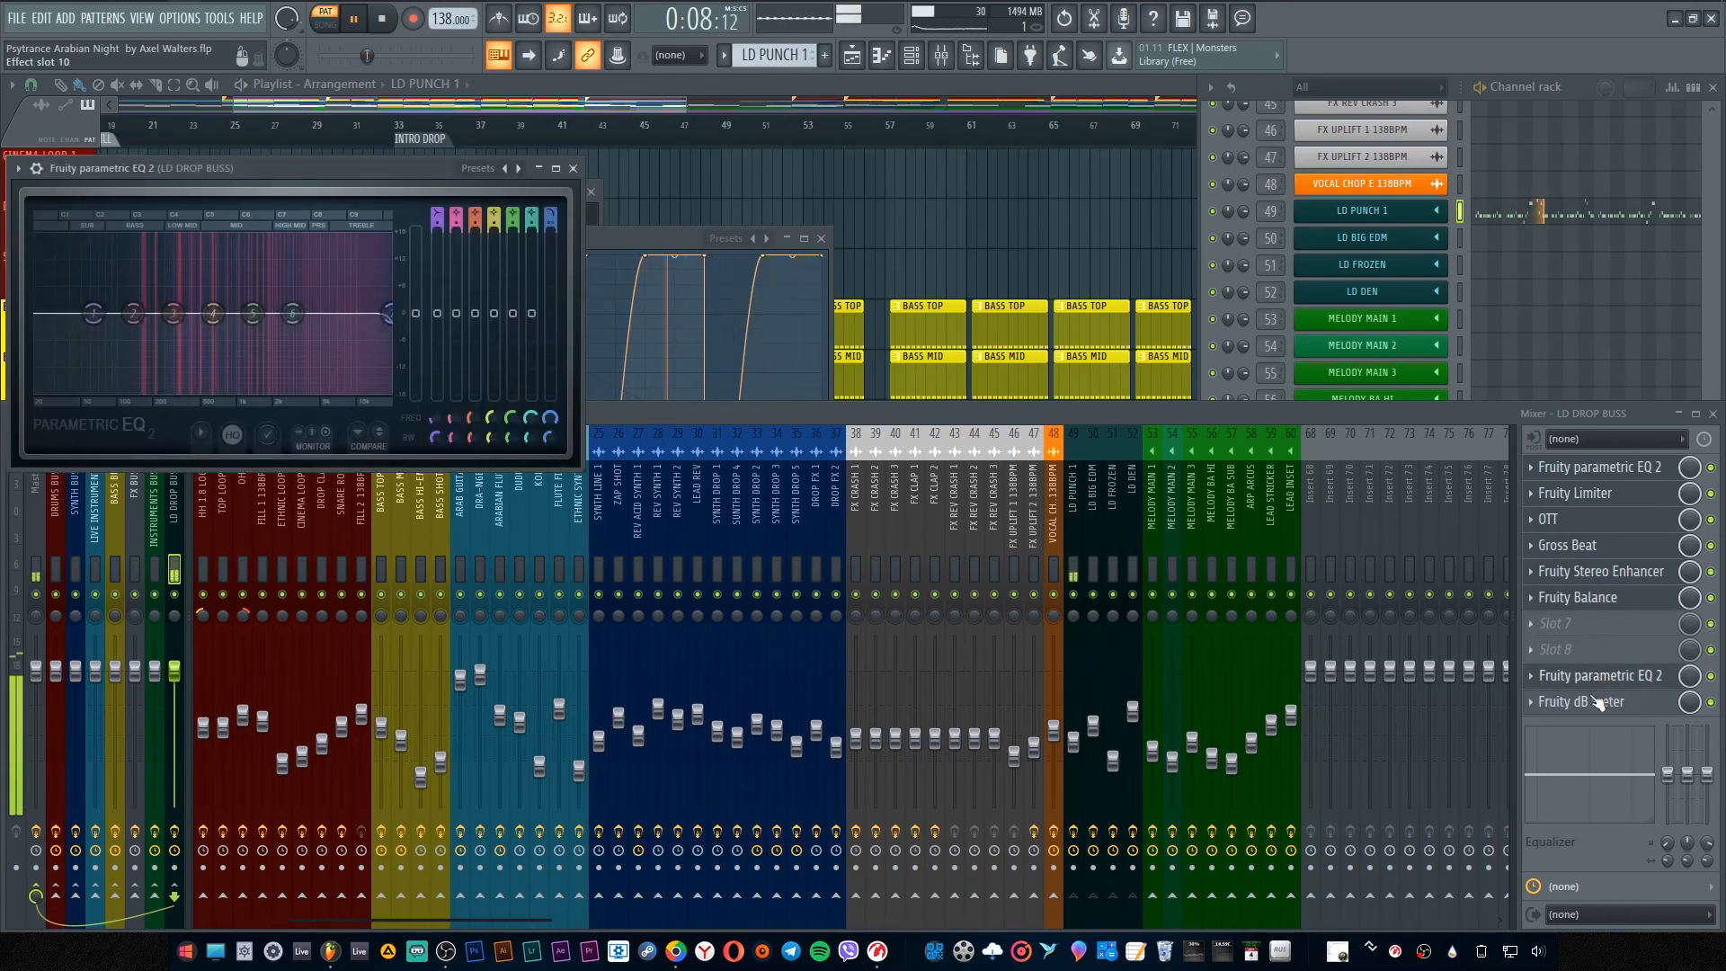
left_click(1596, 708)
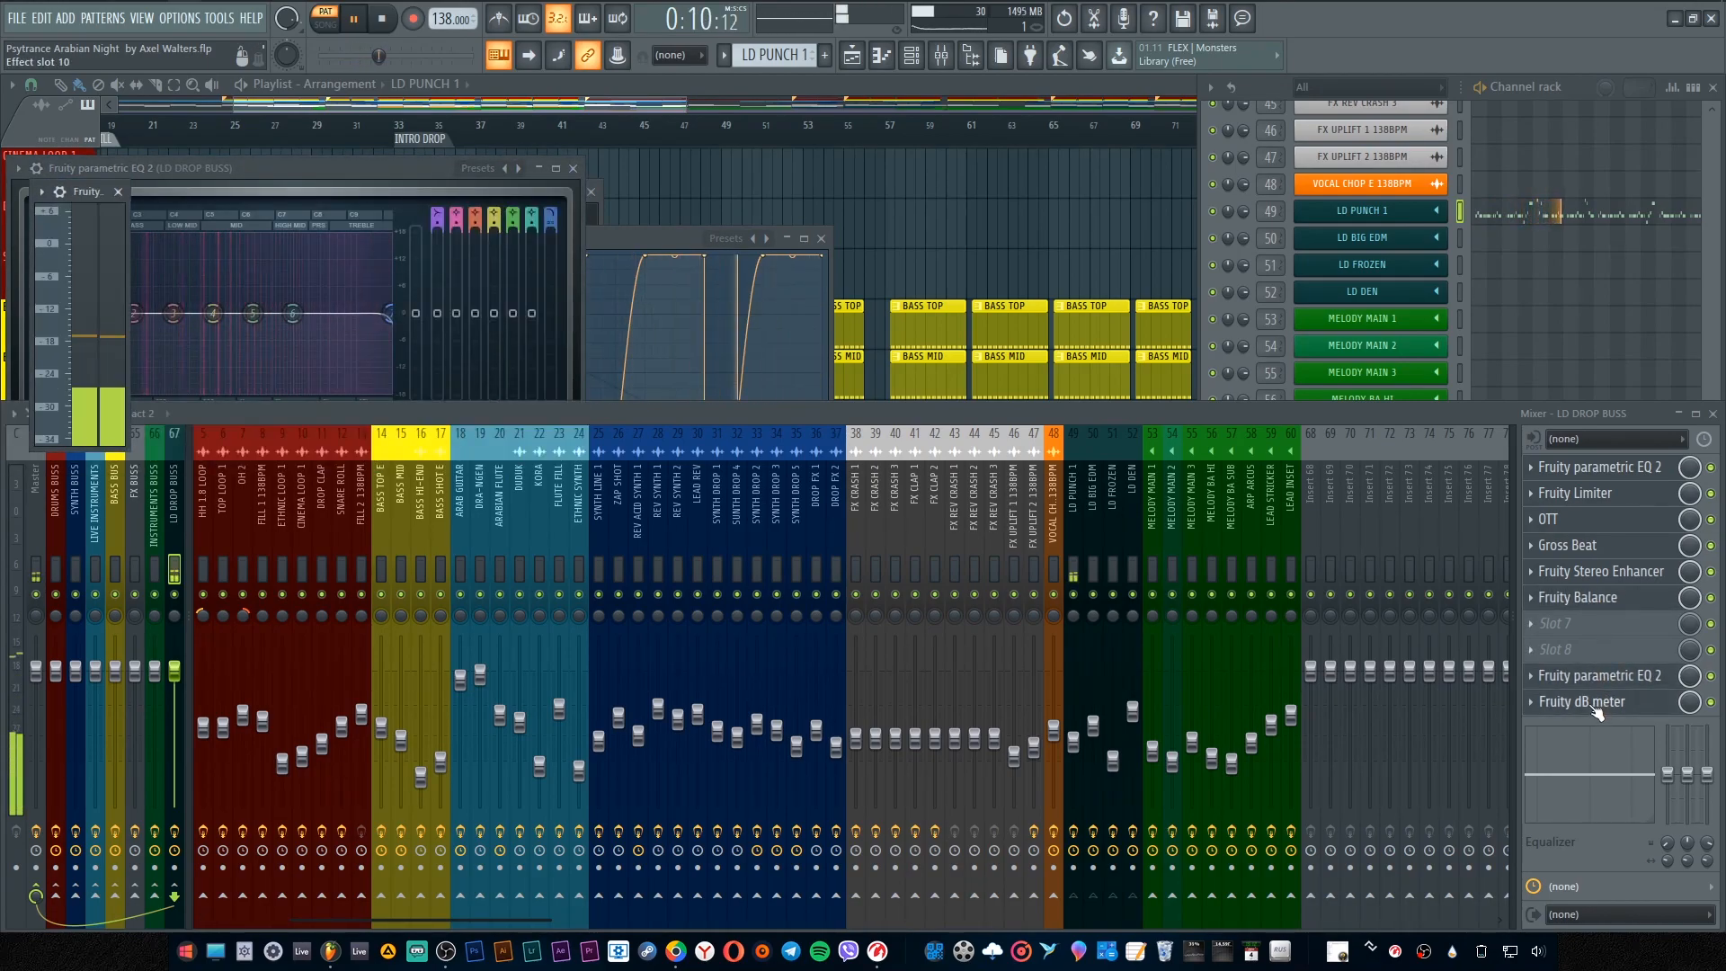
key("space")
Step: Switch to the MELODY MAIN 1 FILL pattern and inspect its Spire synth, linked mixer track and Fruity parametric EQ 2
left_click_drag(656, 105, 671, 104)
left_click(941, 58)
left_click(911, 55)
left_click(779, 56)
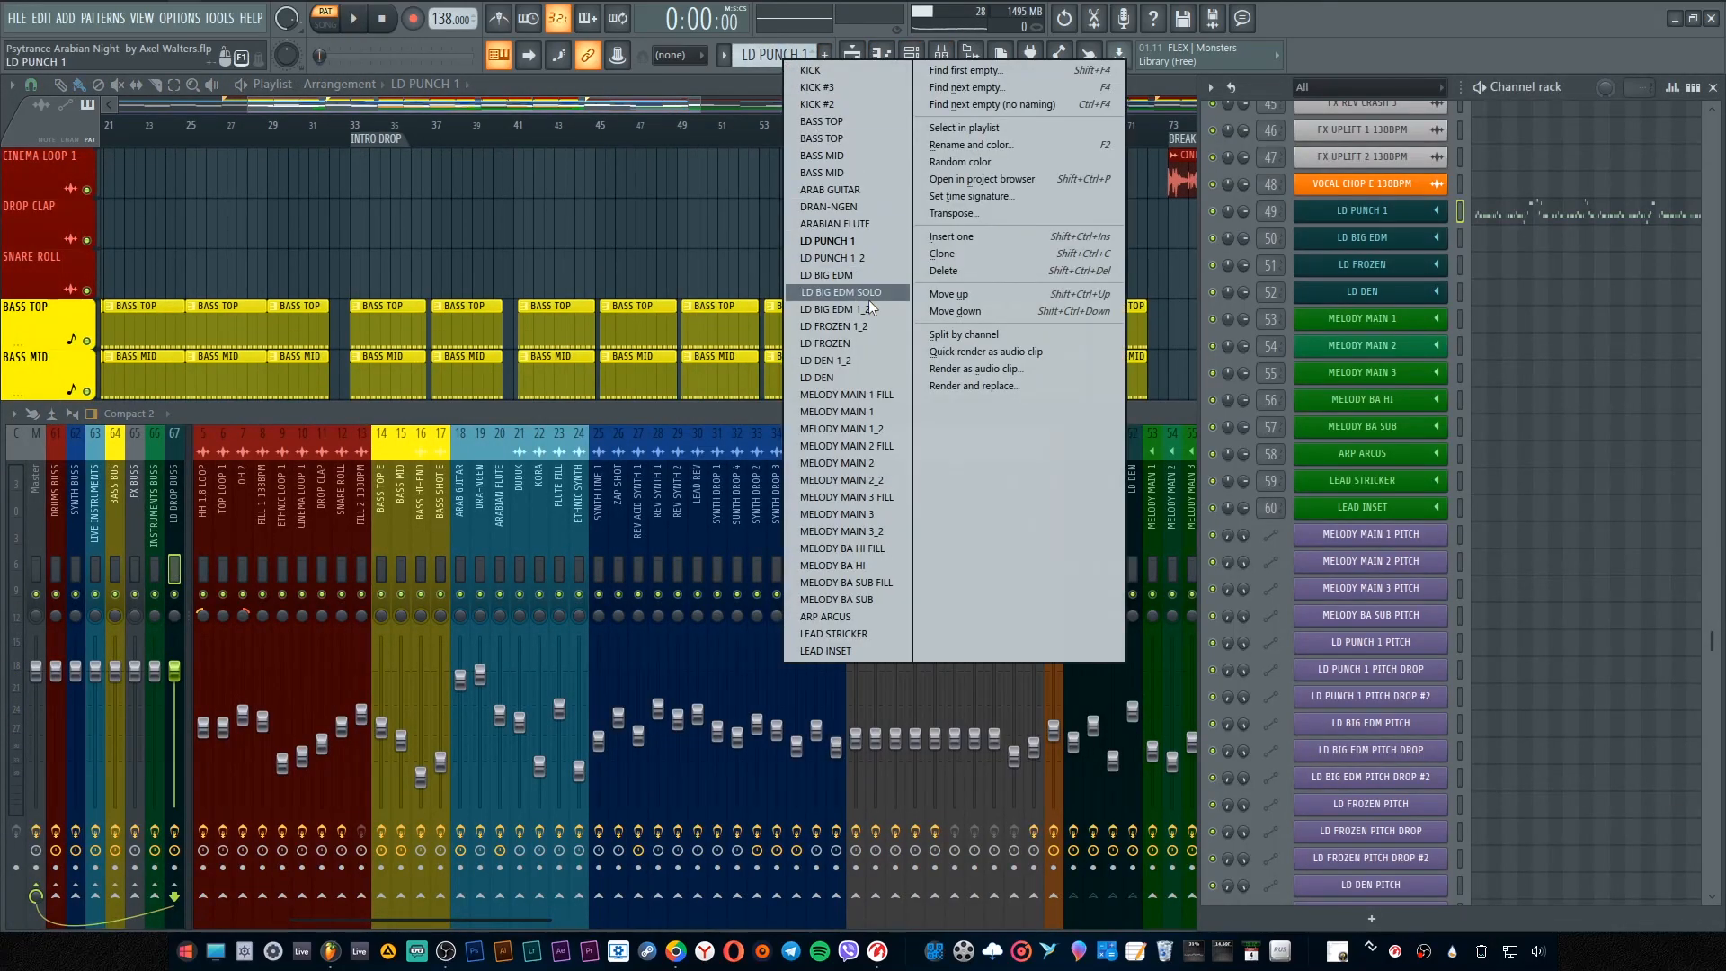
left_click(858, 396)
left_click(1385, 329)
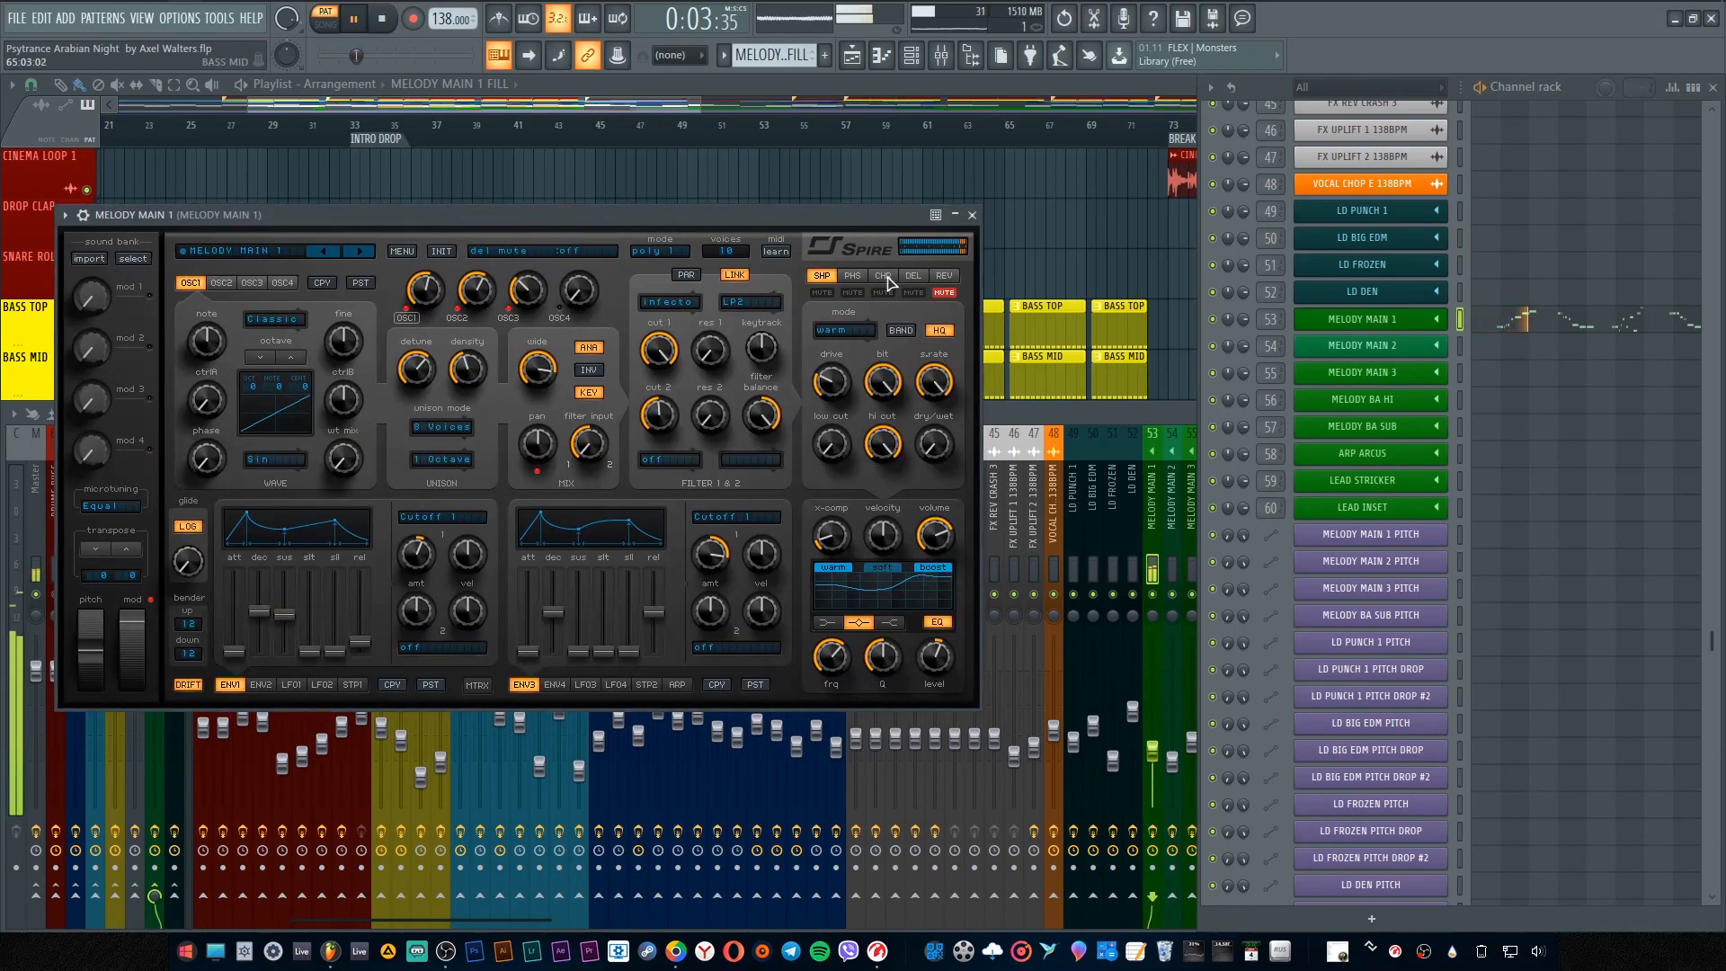
left_click(83, 215)
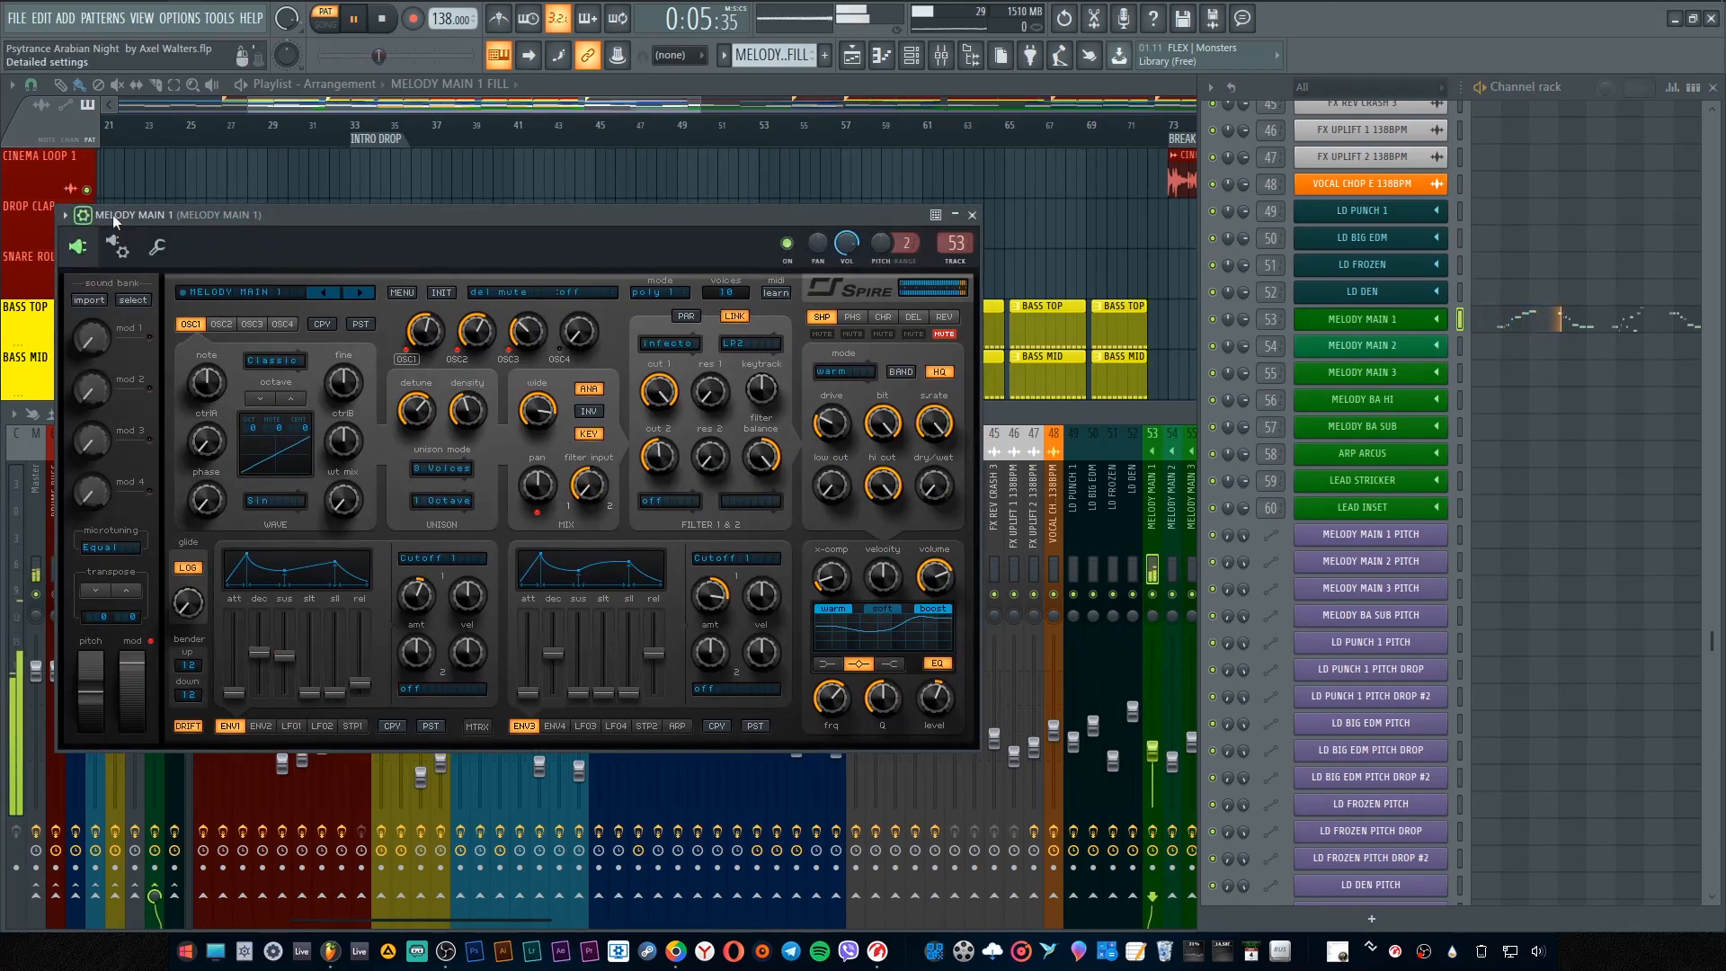
double_click(956, 242)
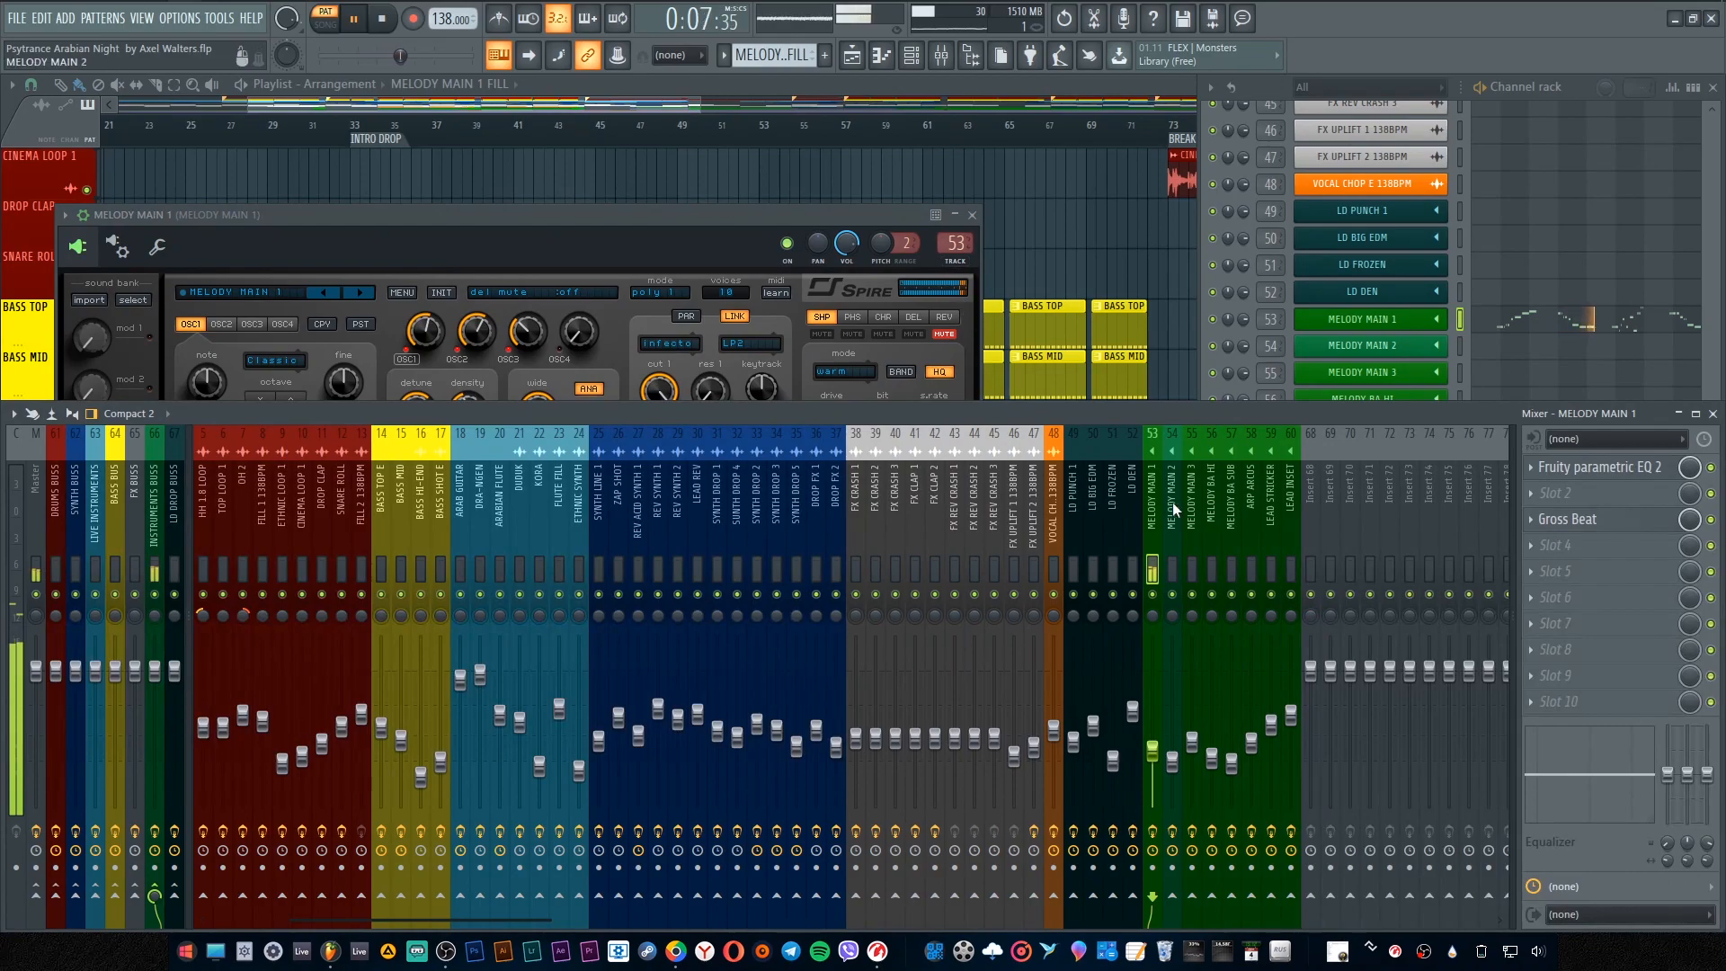
left_click(1605, 472)
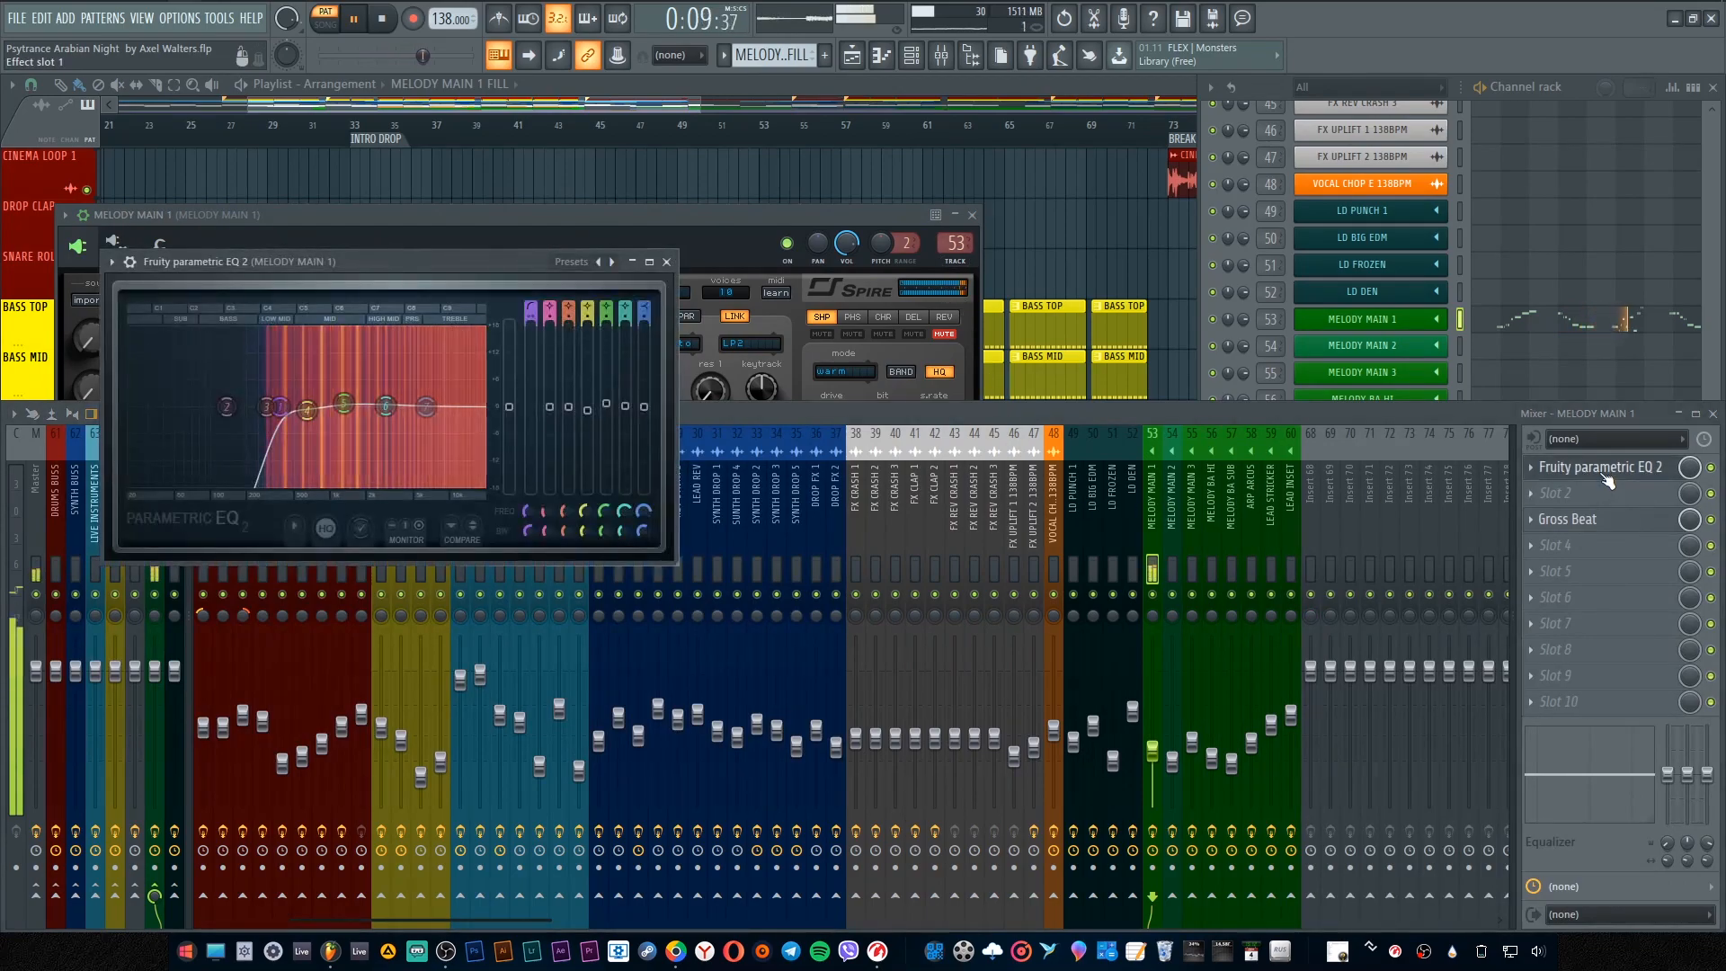
left_click(1605, 472)
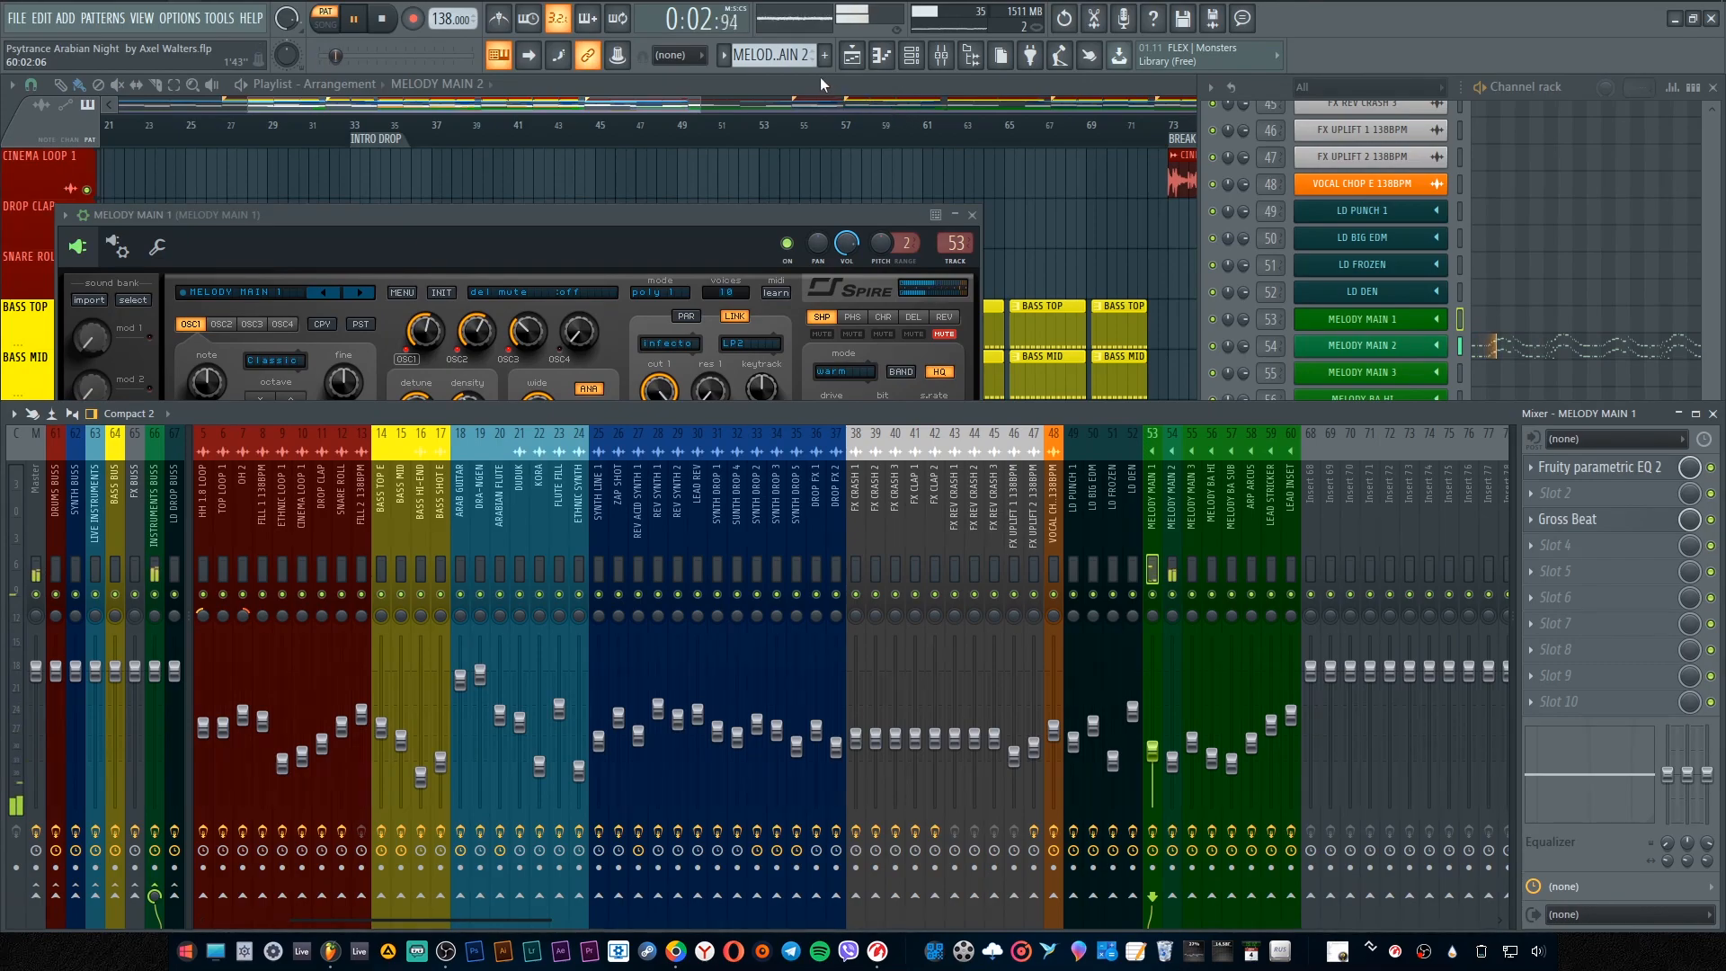
Step: Inspect the MELODY MAIN 2 channel's Spire synth and the Serum synth behind the MELODY MAIN 3 FILL pattern
left_click(1340, 346)
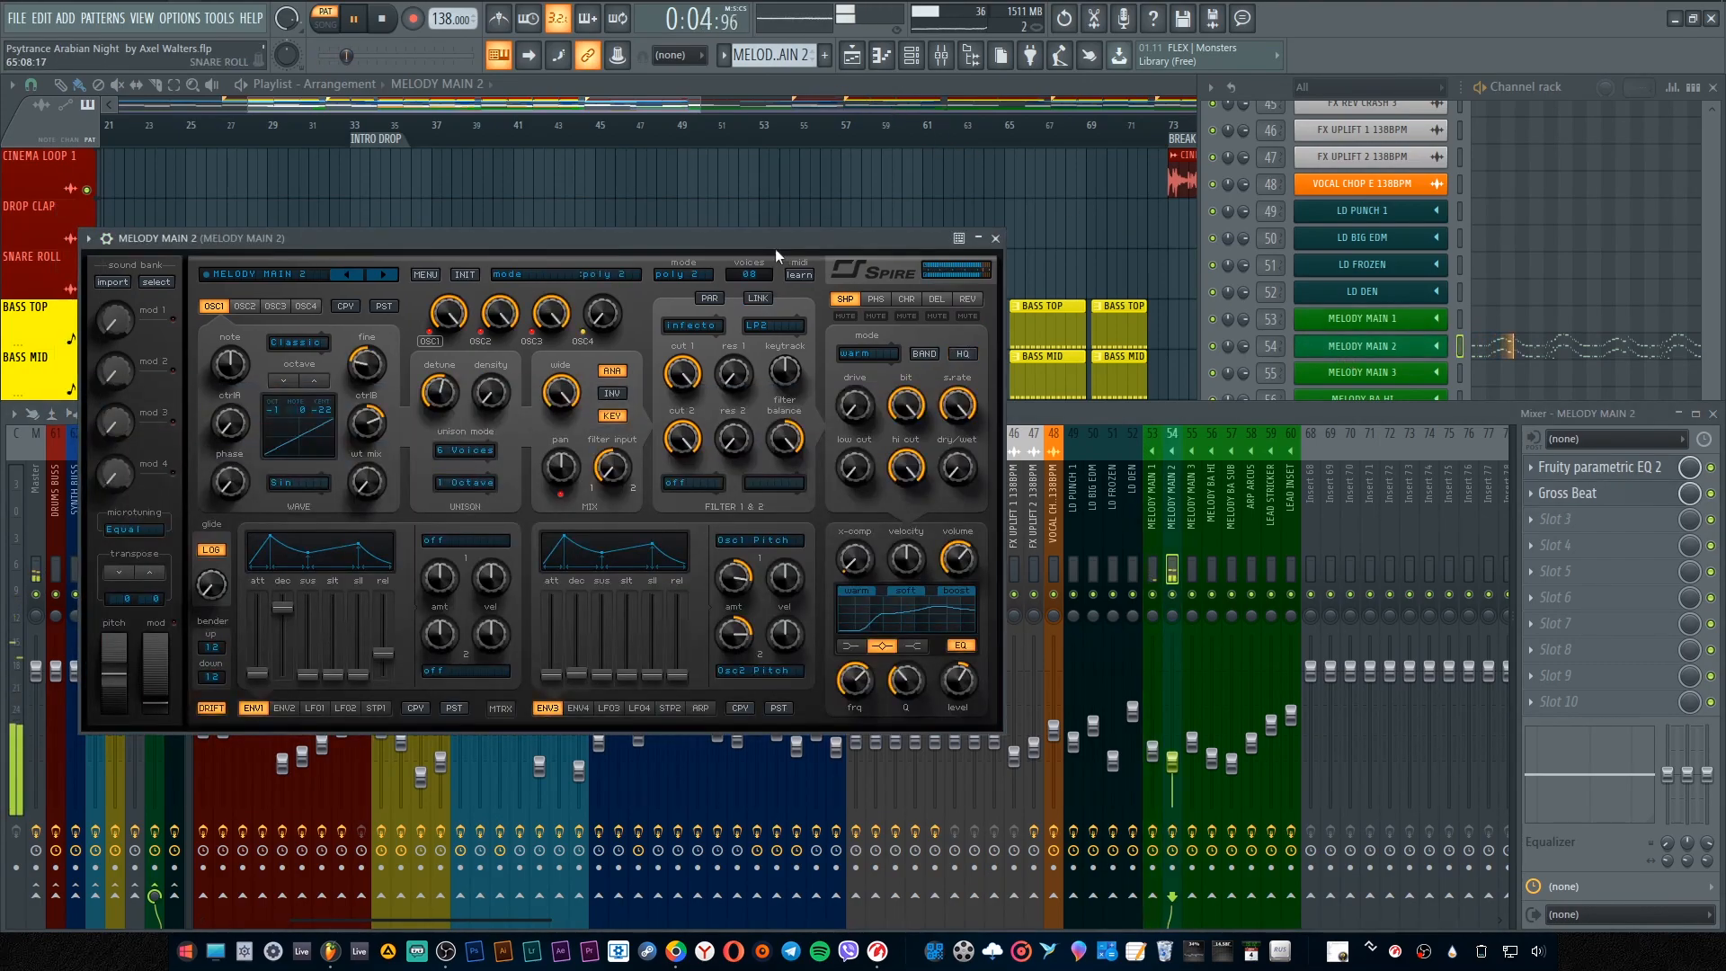
scroll(769, 56, "down", 2)
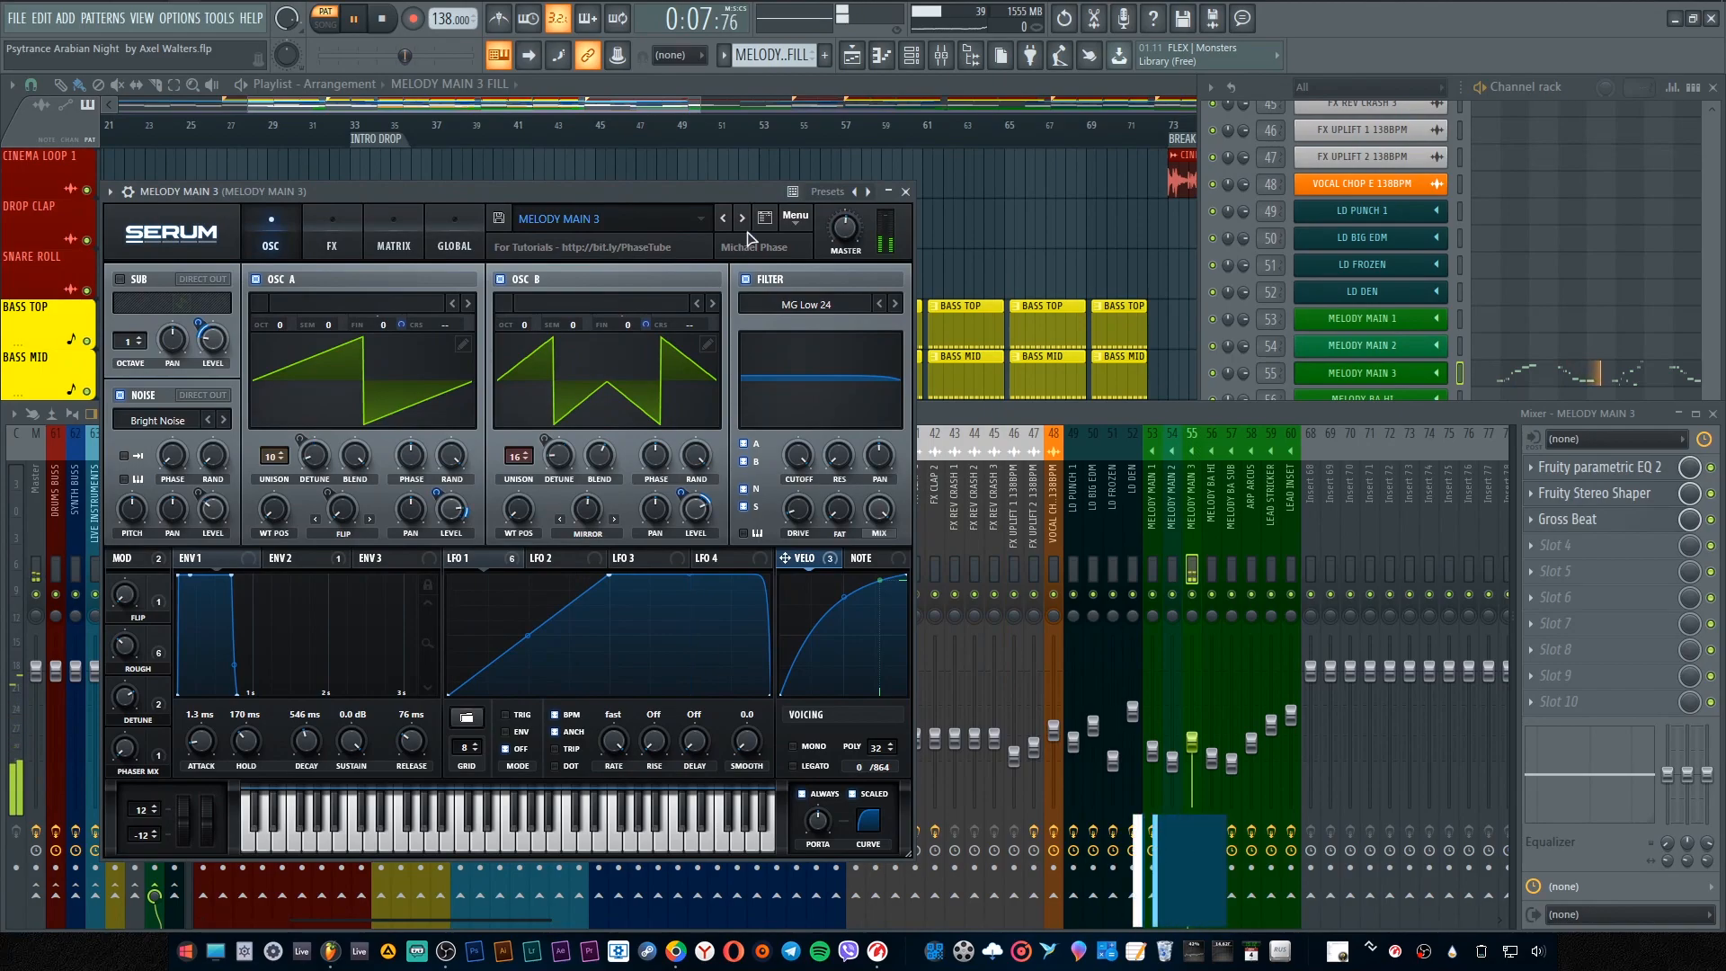
scroll(1385, 332, "down", 4)
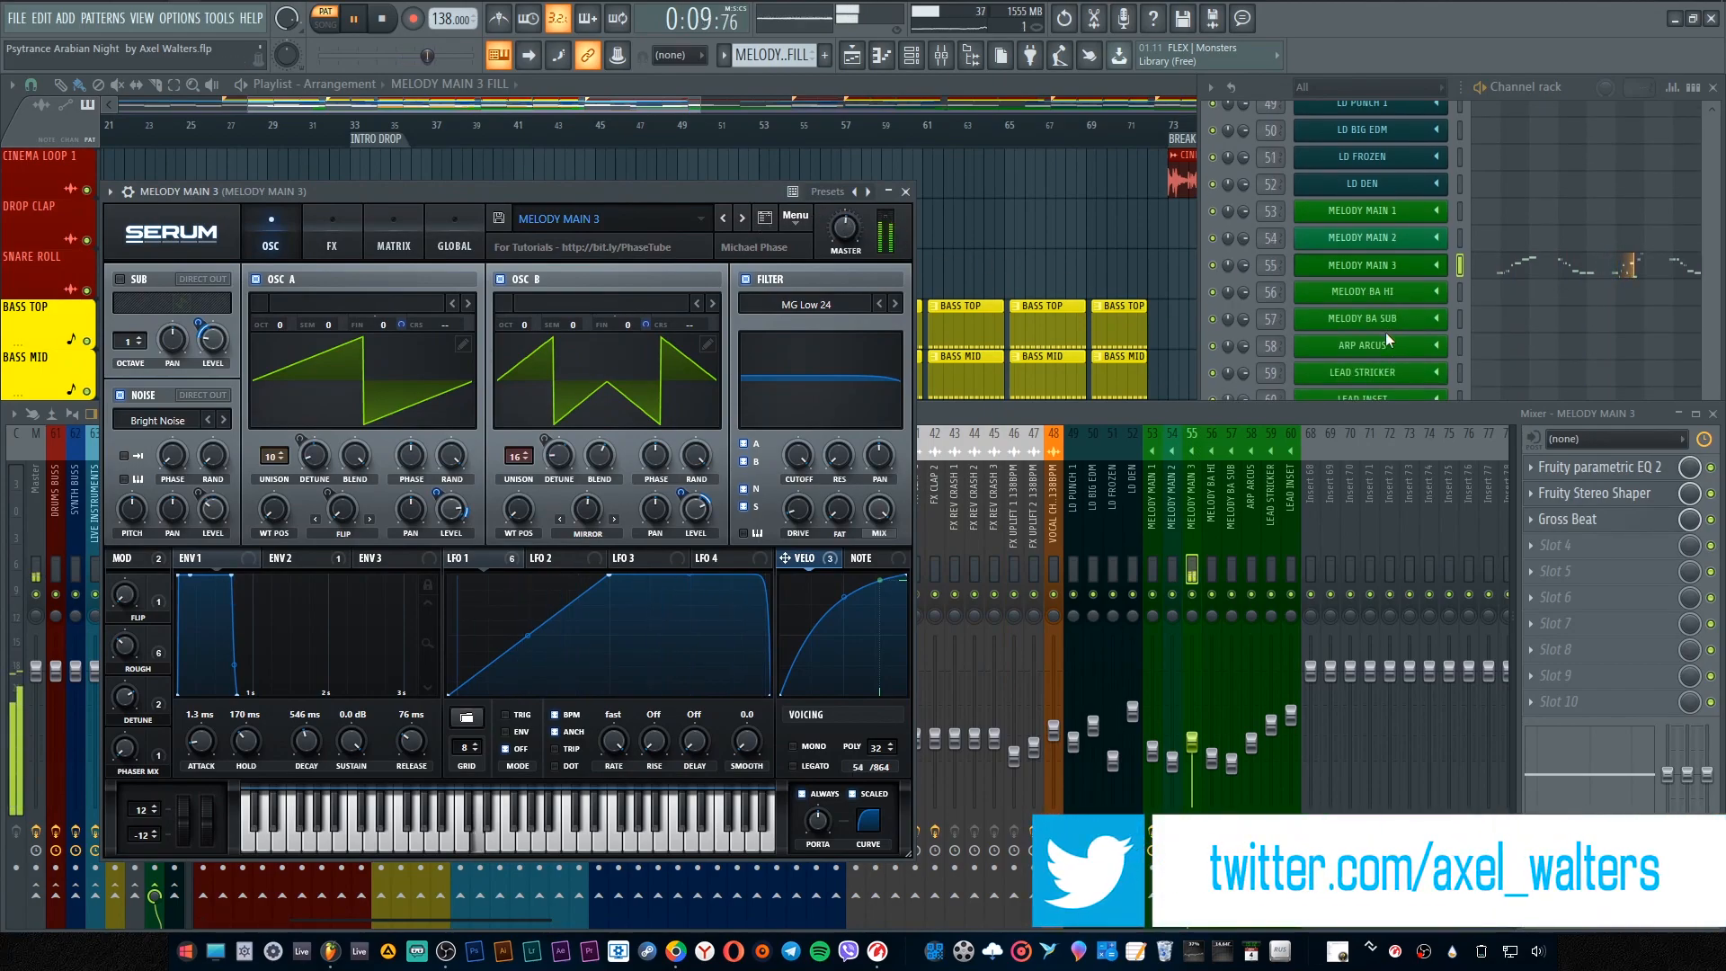
Step: Play the MELODY BA HI FILL pattern, close the Serum window, and inspect the MELODY BA HI Spire synth and its linked mixer track
key("space")
key("space")
scroll(784, 54, "up", 1)
scroll(784, 54, "up", 1)
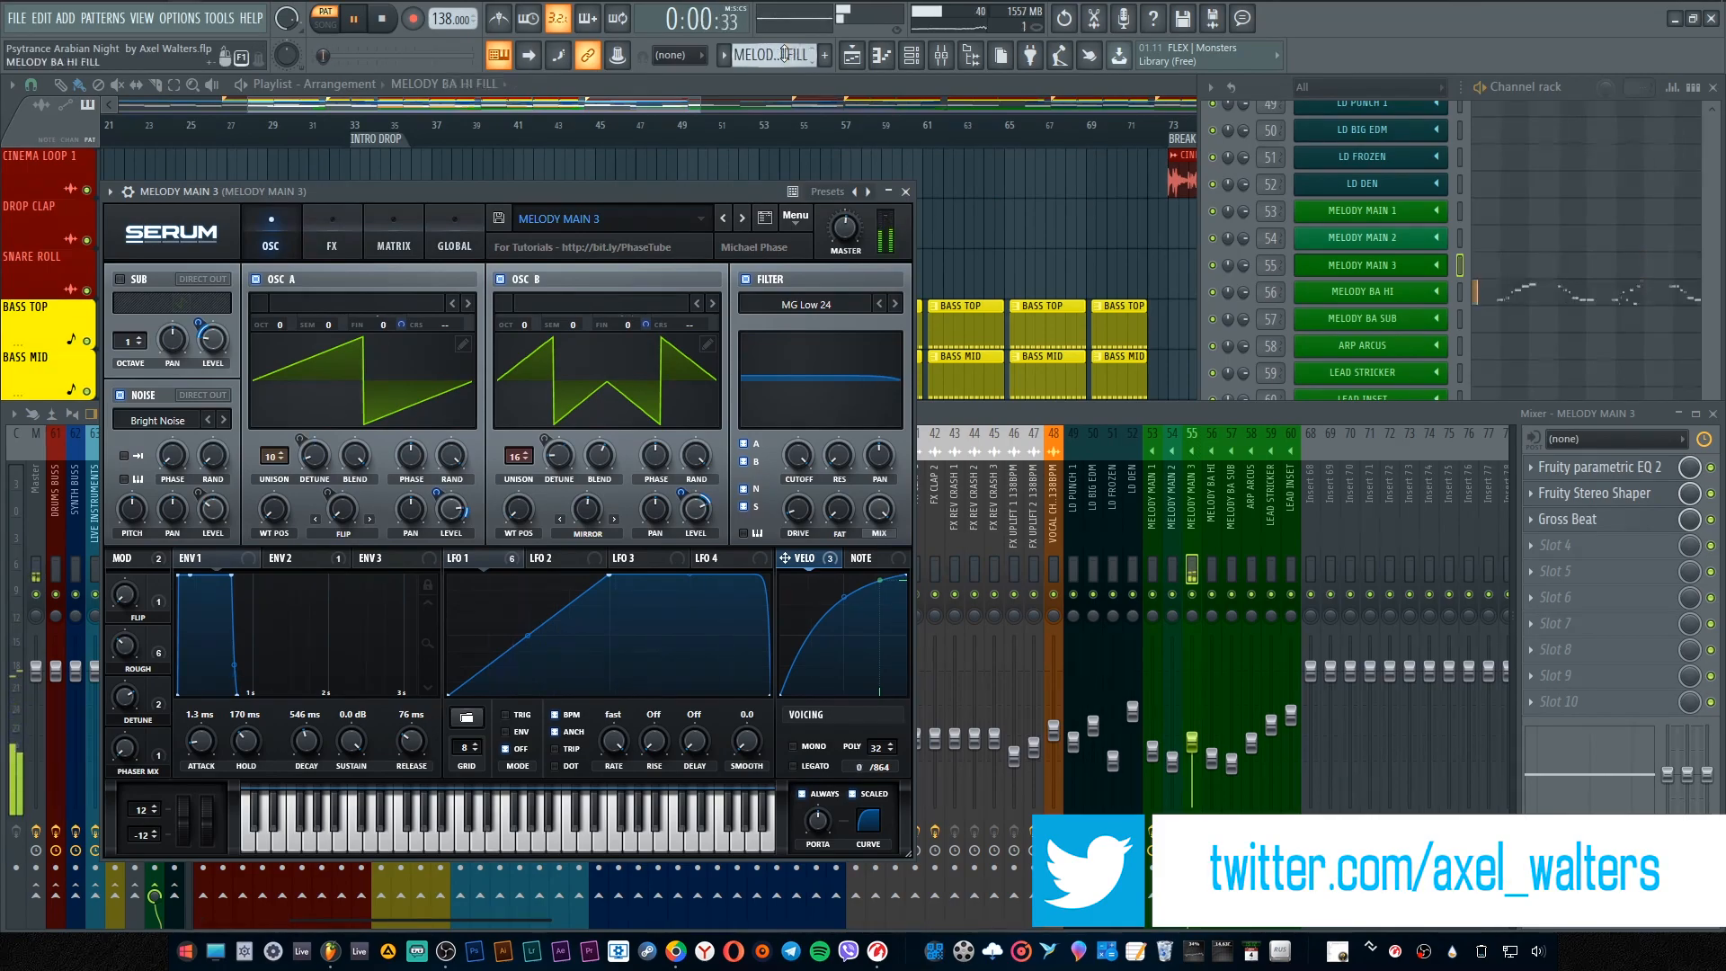
left_click(905, 192)
left_click(1391, 295)
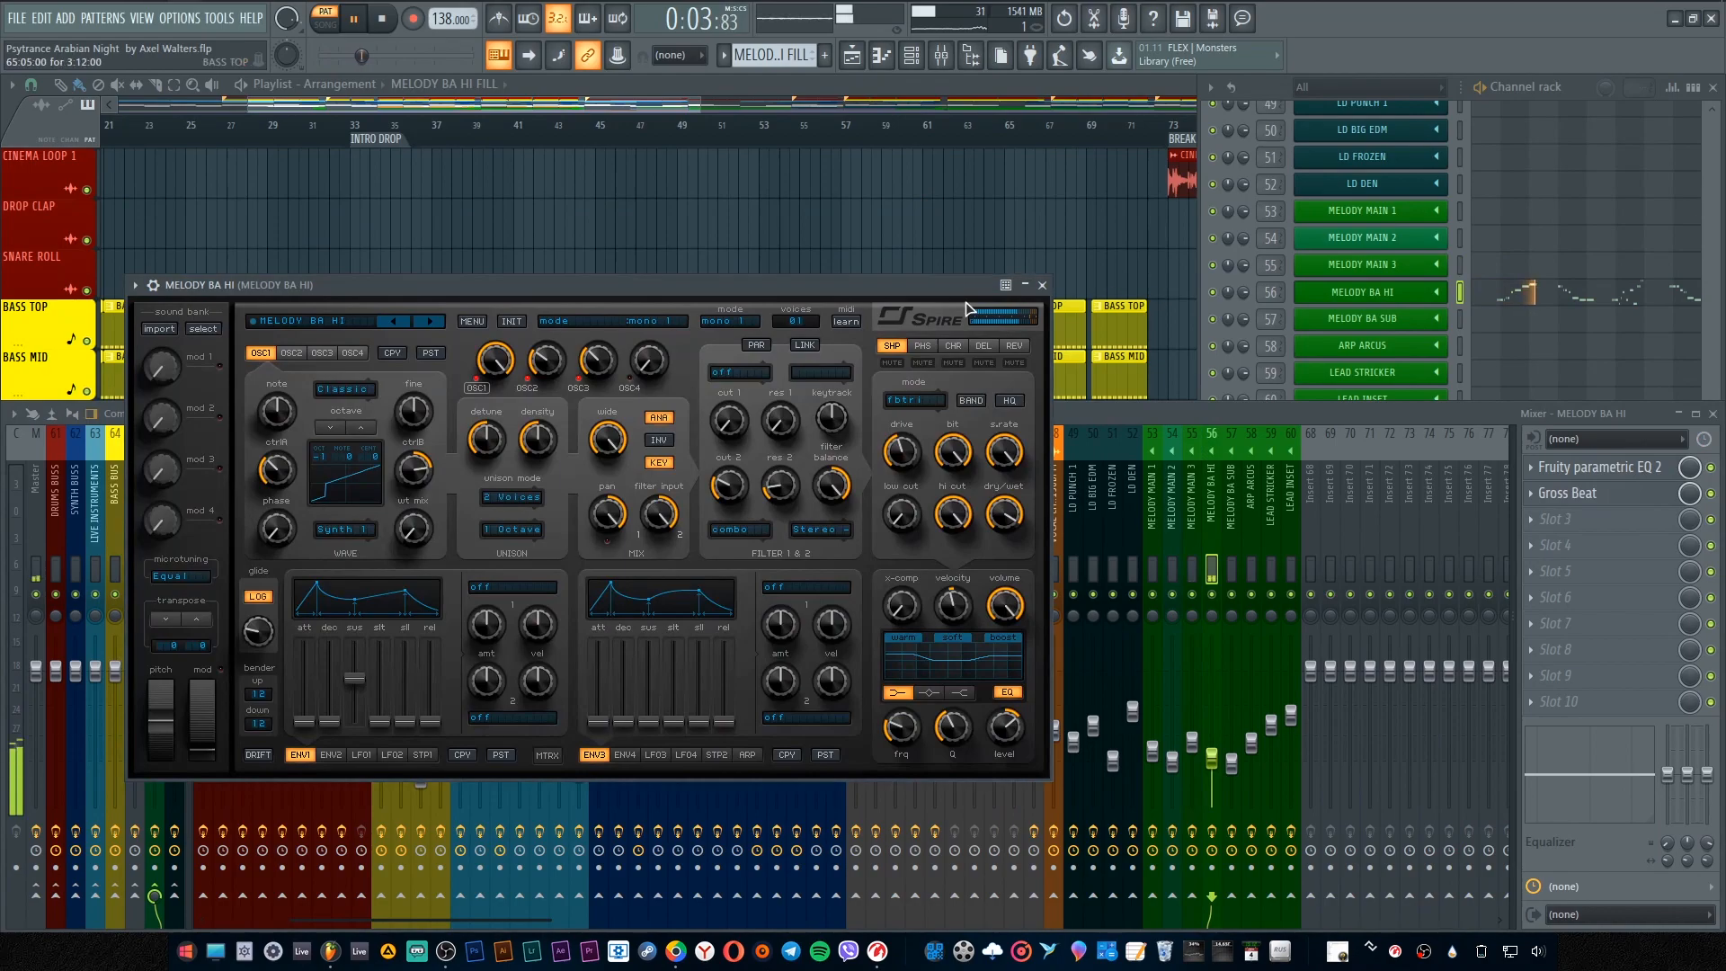
left_click(153, 285)
left_click(1026, 316)
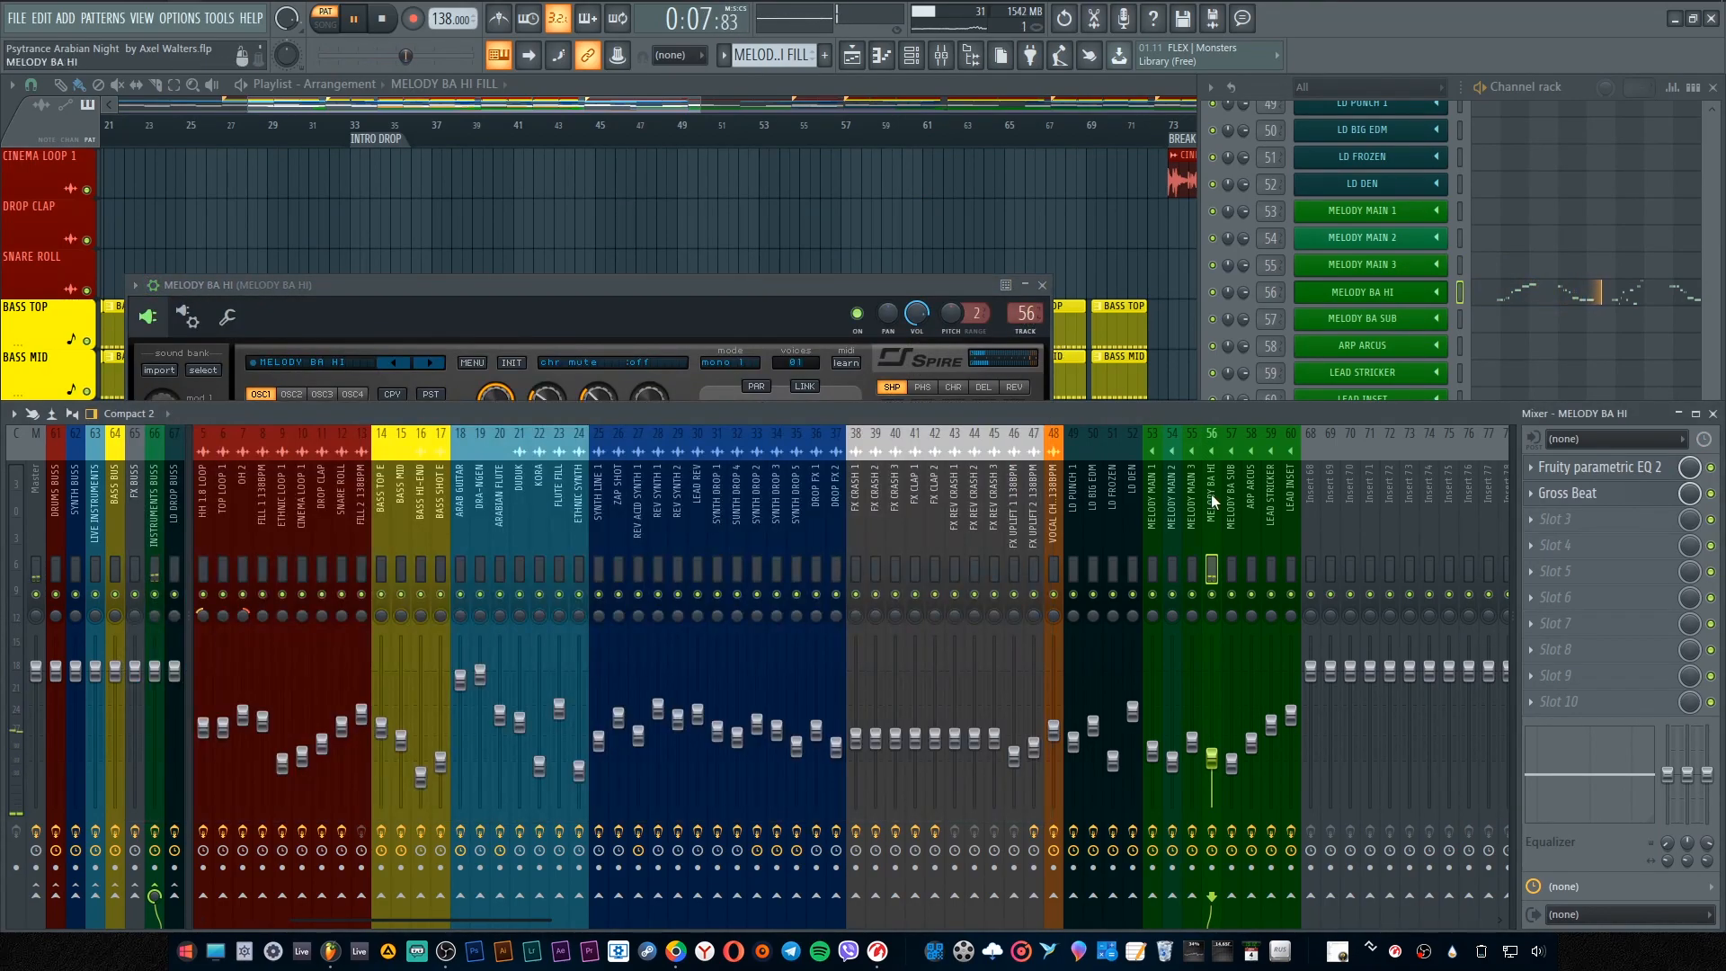
Step: Inspect the MELODY BA HI mixer track's Fruity parametric EQ 2 and Gross Beat effects
left_click(1572, 469)
left_click(1573, 468)
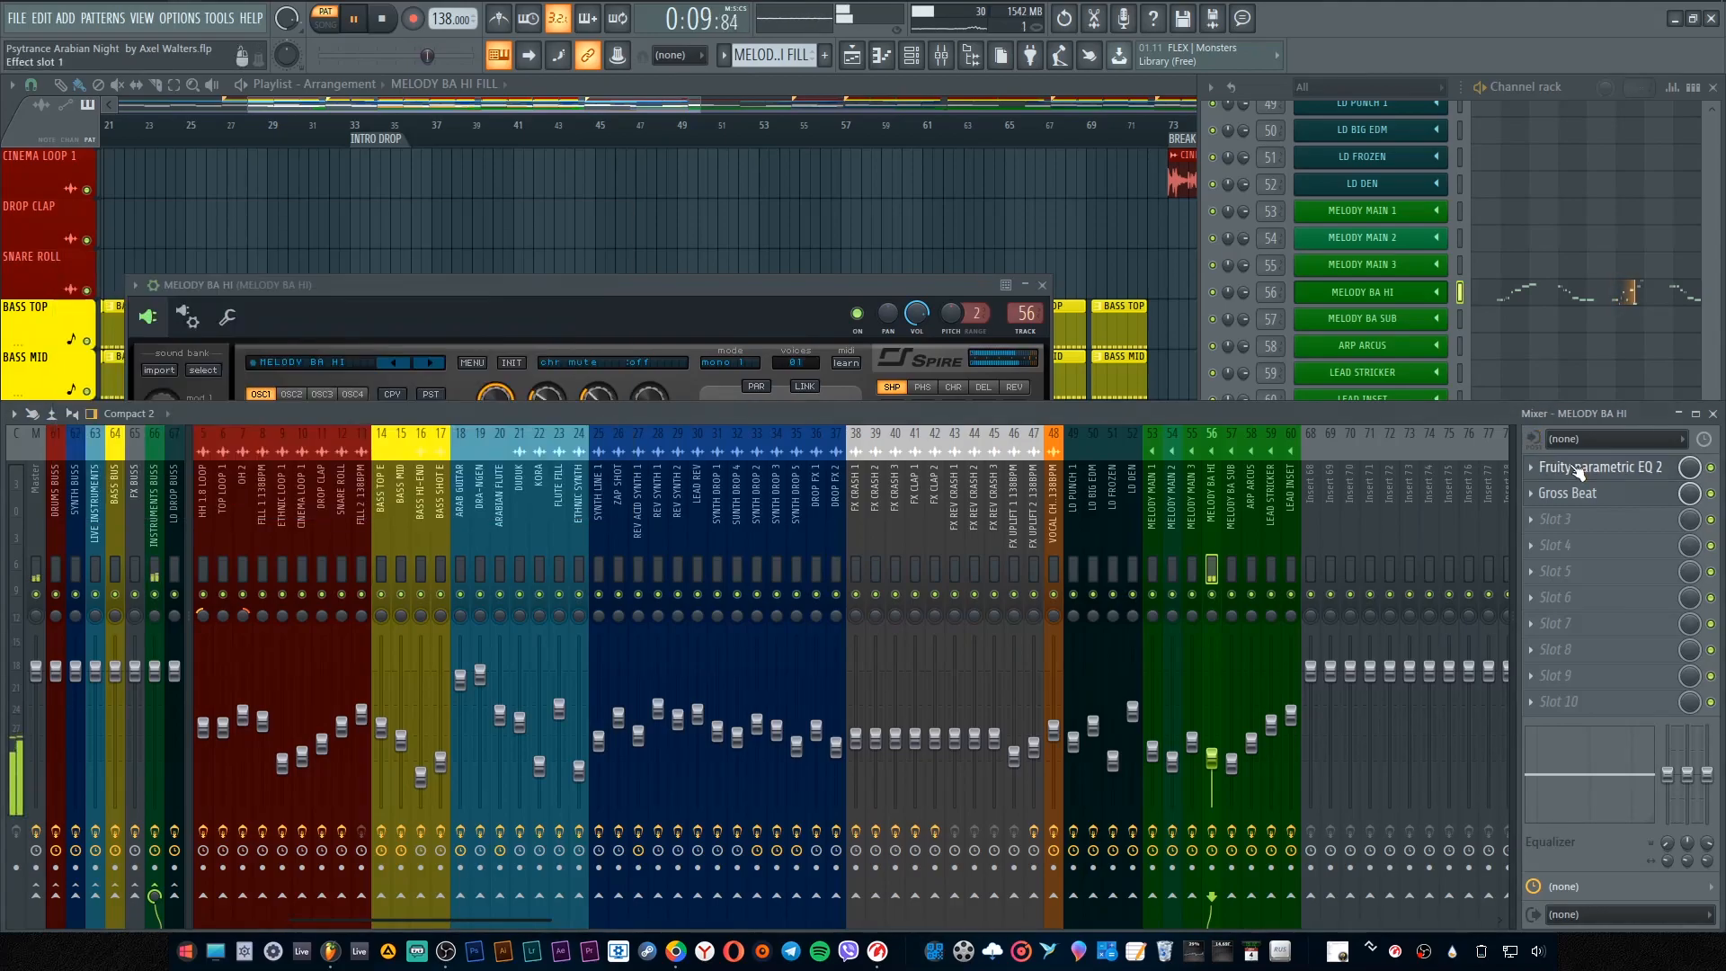
left_click(1583, 495)
left_click(1582, 495)
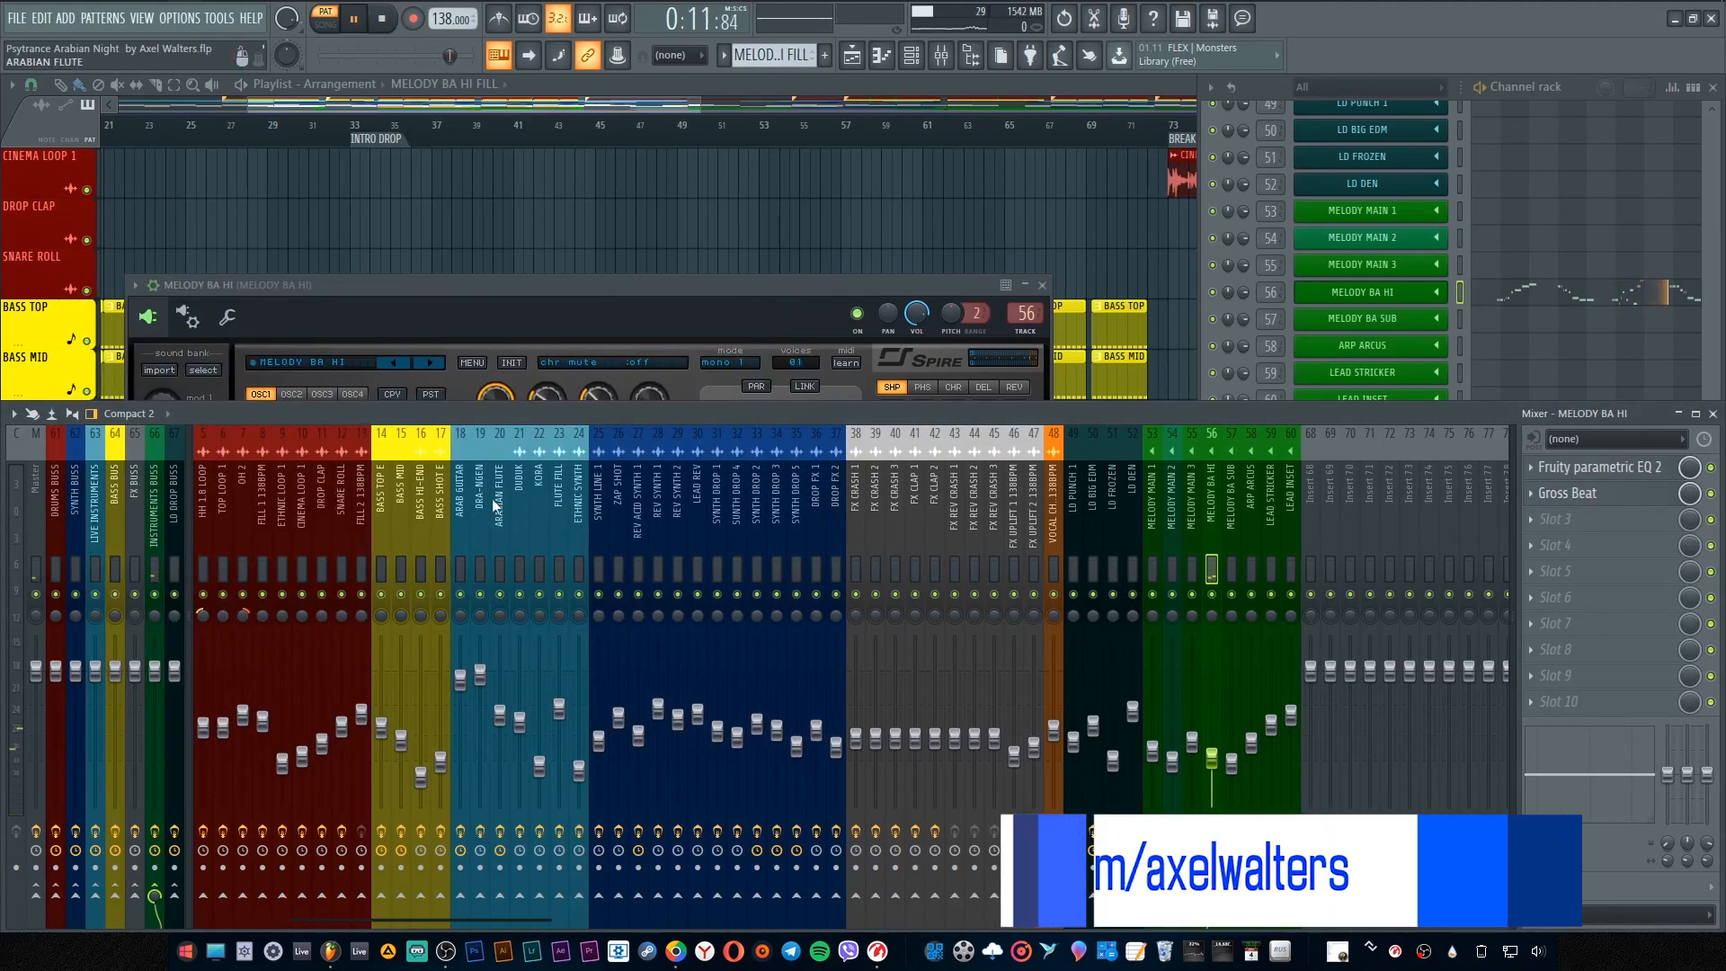
Step: Inspect the INSTRUMENTS BUSS mixer track's Fruity parametric EQ 2, OTT and Fruity Limiter effects
left_click(155, 506)
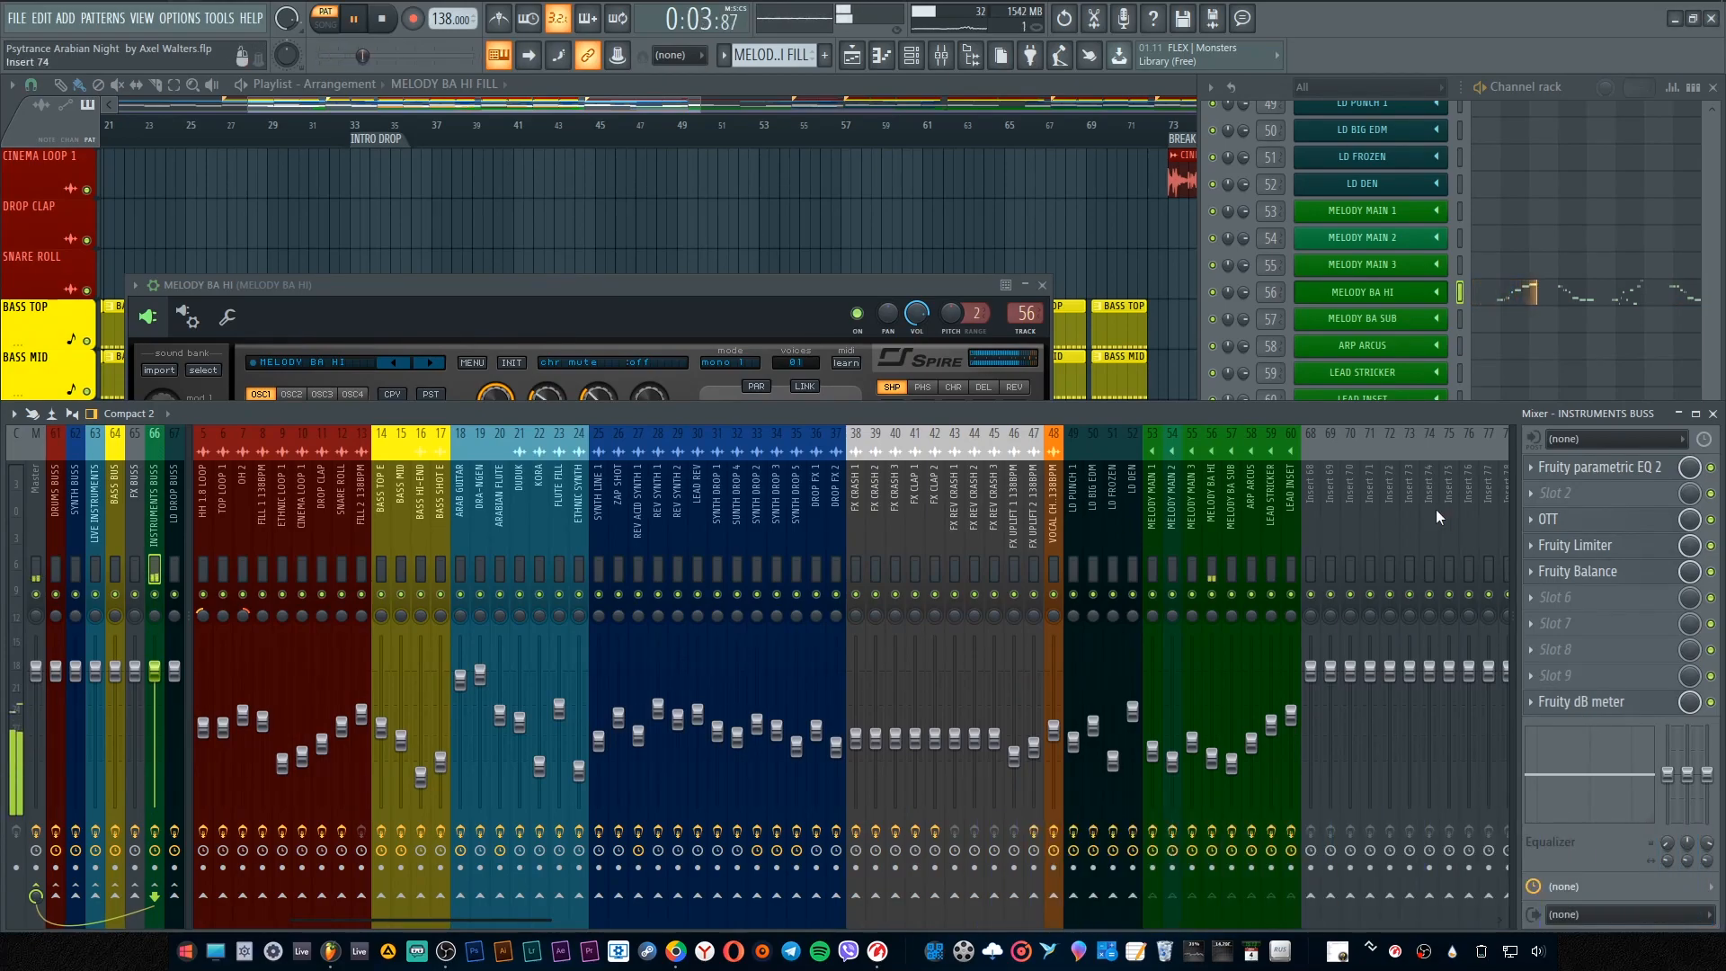
left_click(1593, 468)
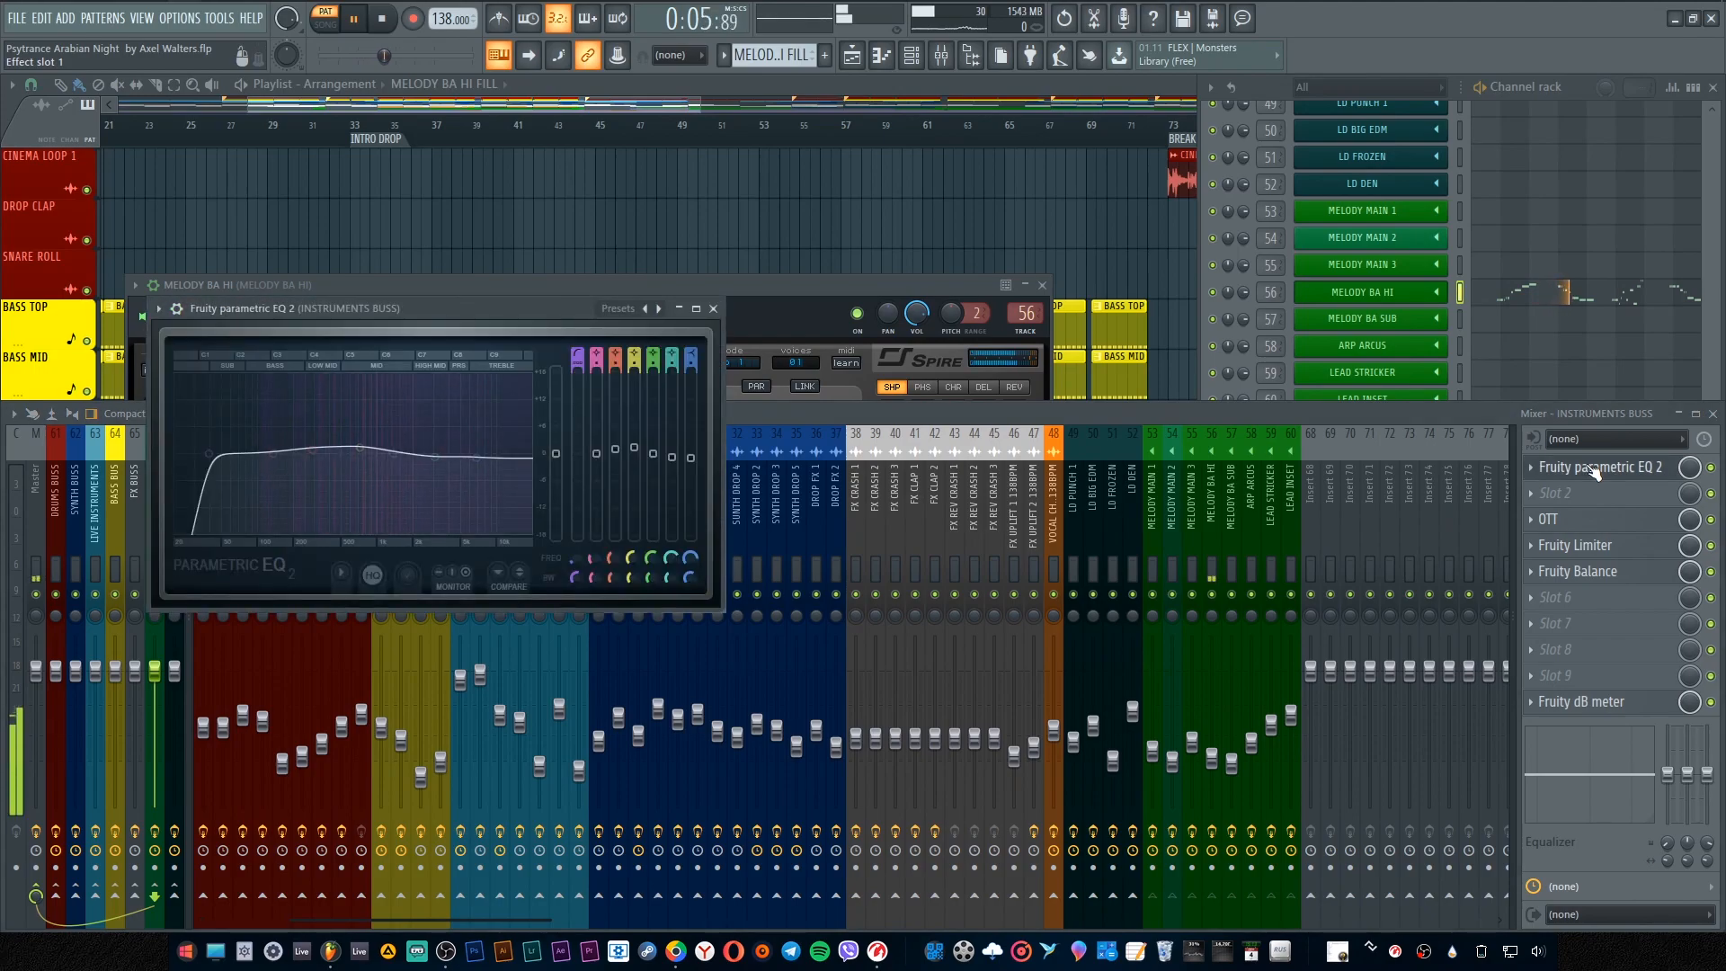
left_click(1593, 468)
left_click(1593, 521)
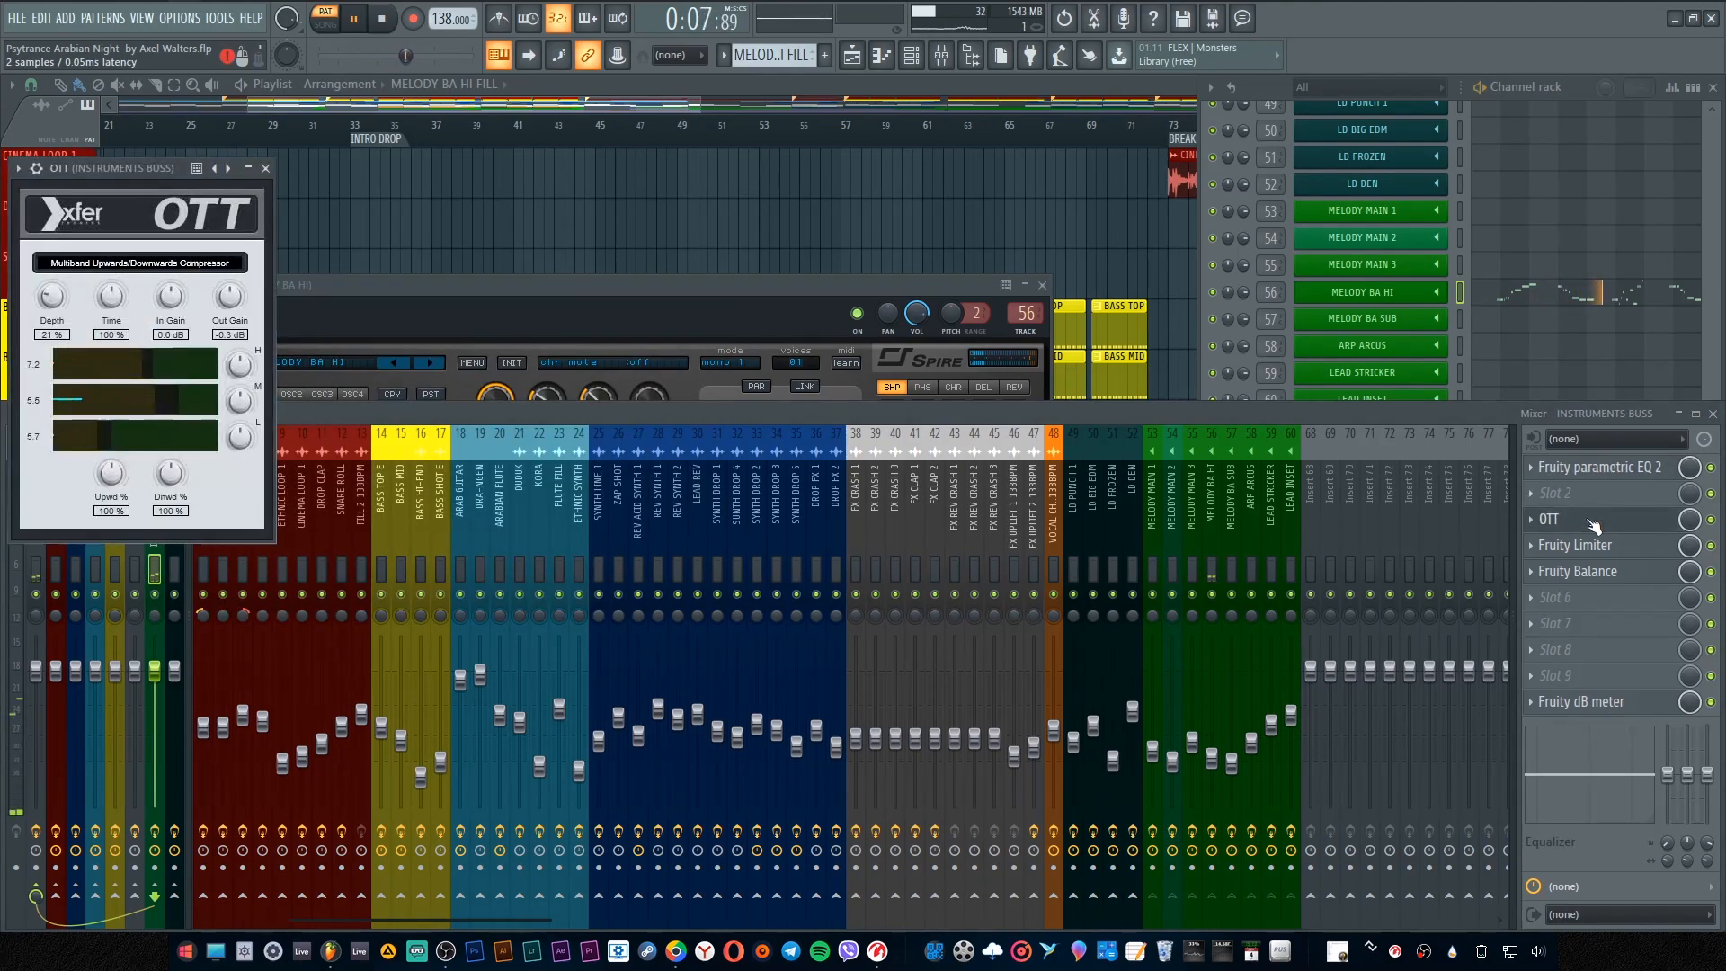
left_click(1594, 522)
left_click(1596, 546)
left_click(1597, 545)
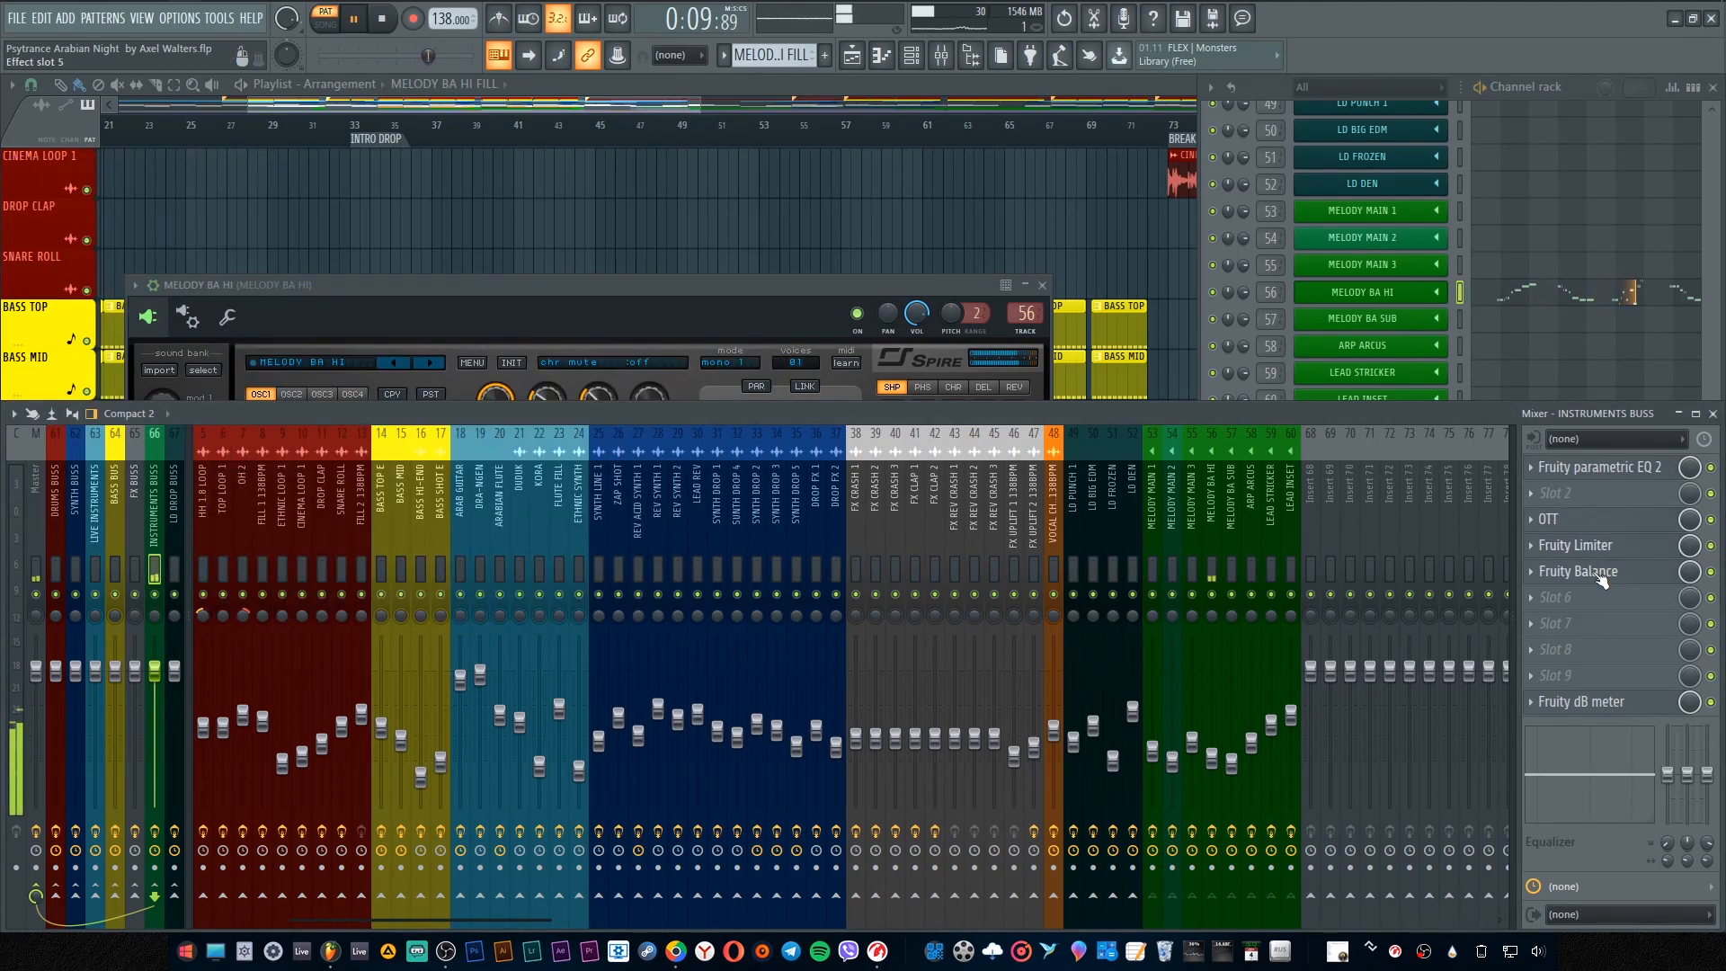
Step: Inspect the INSTRUMENTS BUSS track's Fruity Balance, recheck its OTT, and view its Fruity dB meter
left_click(1599, 573)
left_click(239, 215)
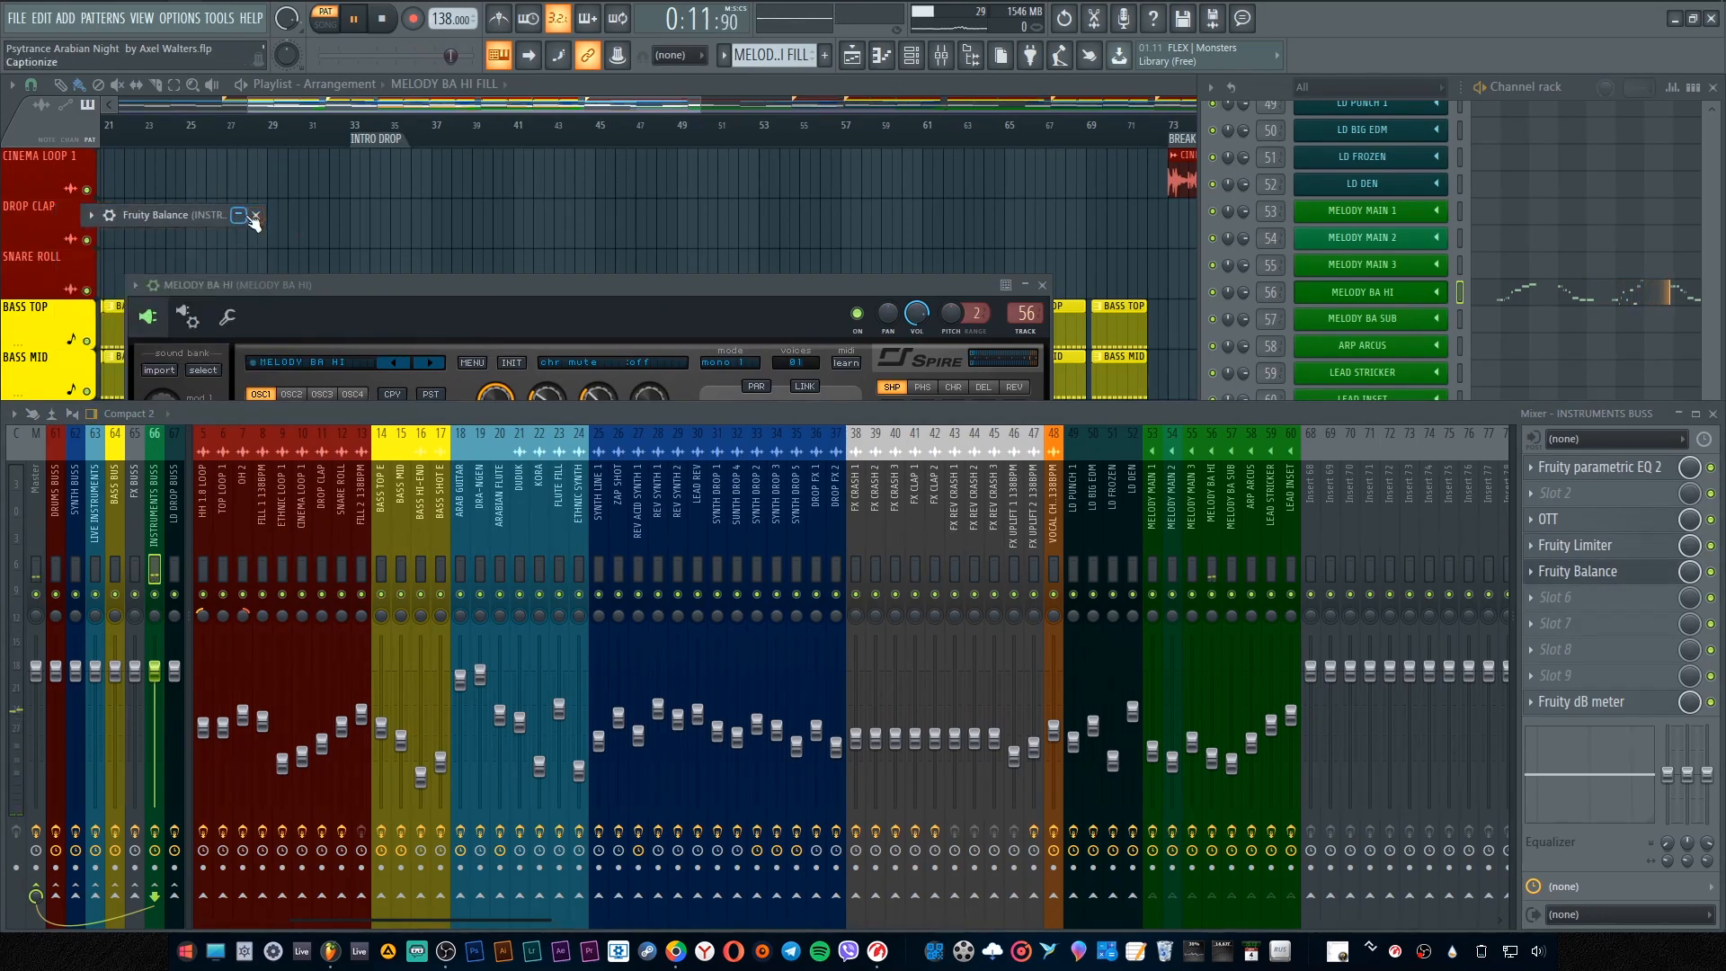
left_click(239, 215)
left_click(256, 215)
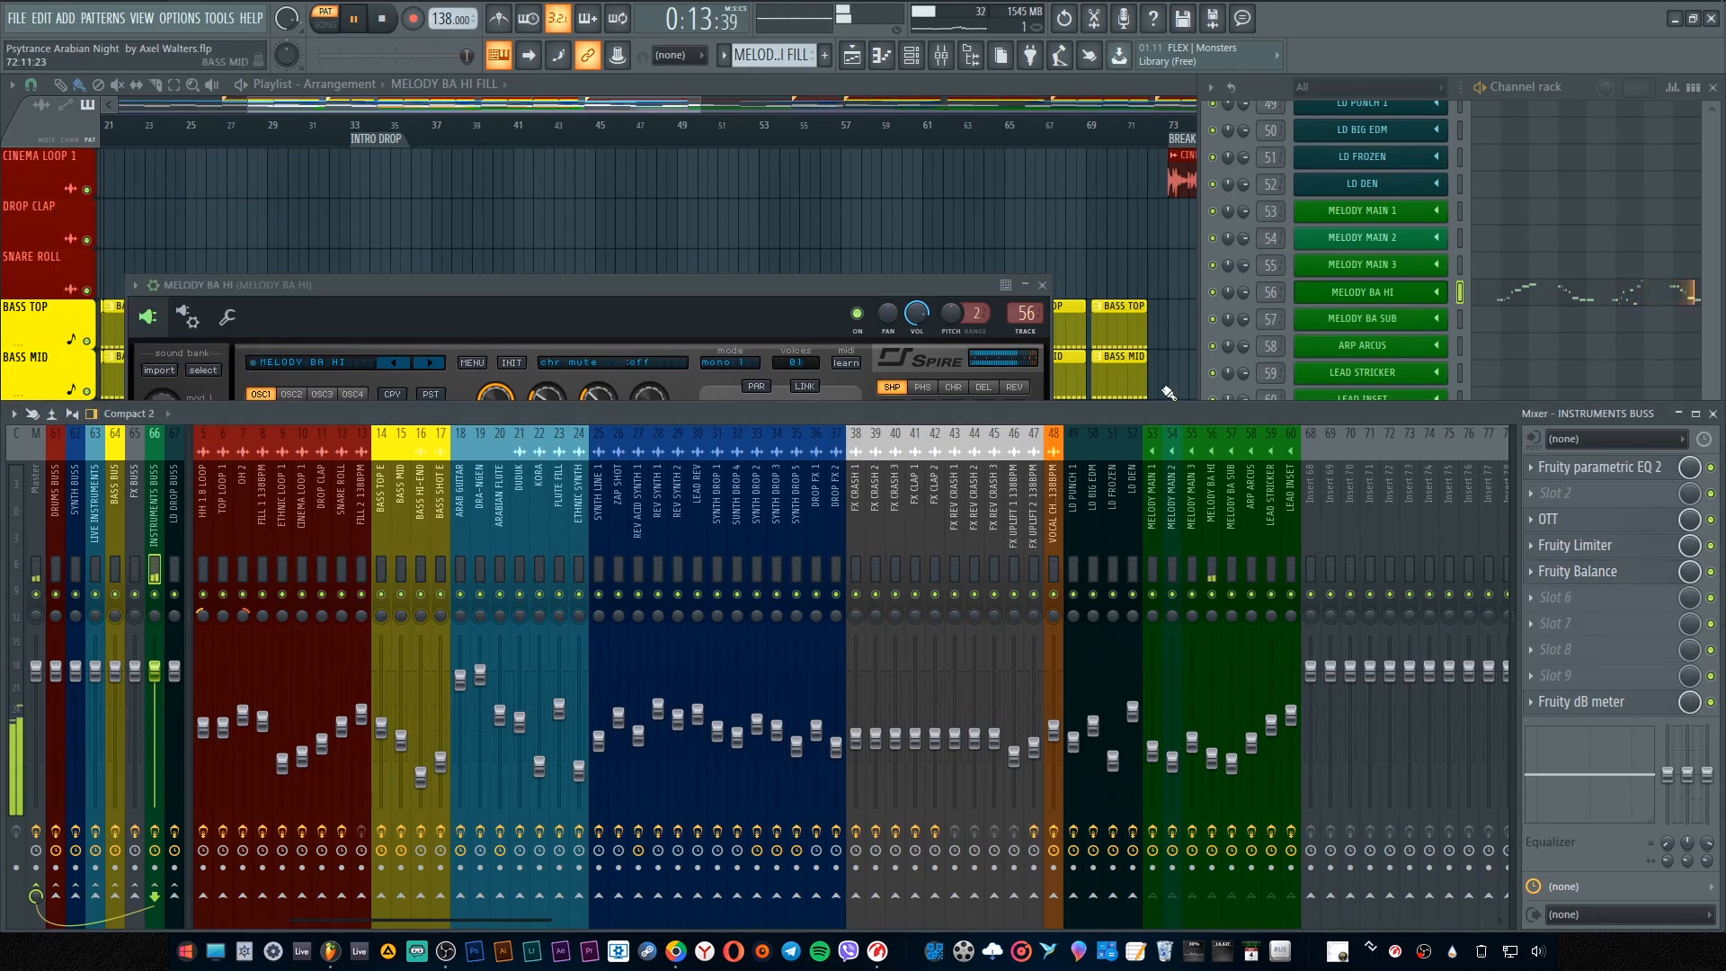
left_click(1558, 526)
left_click(265, 169)
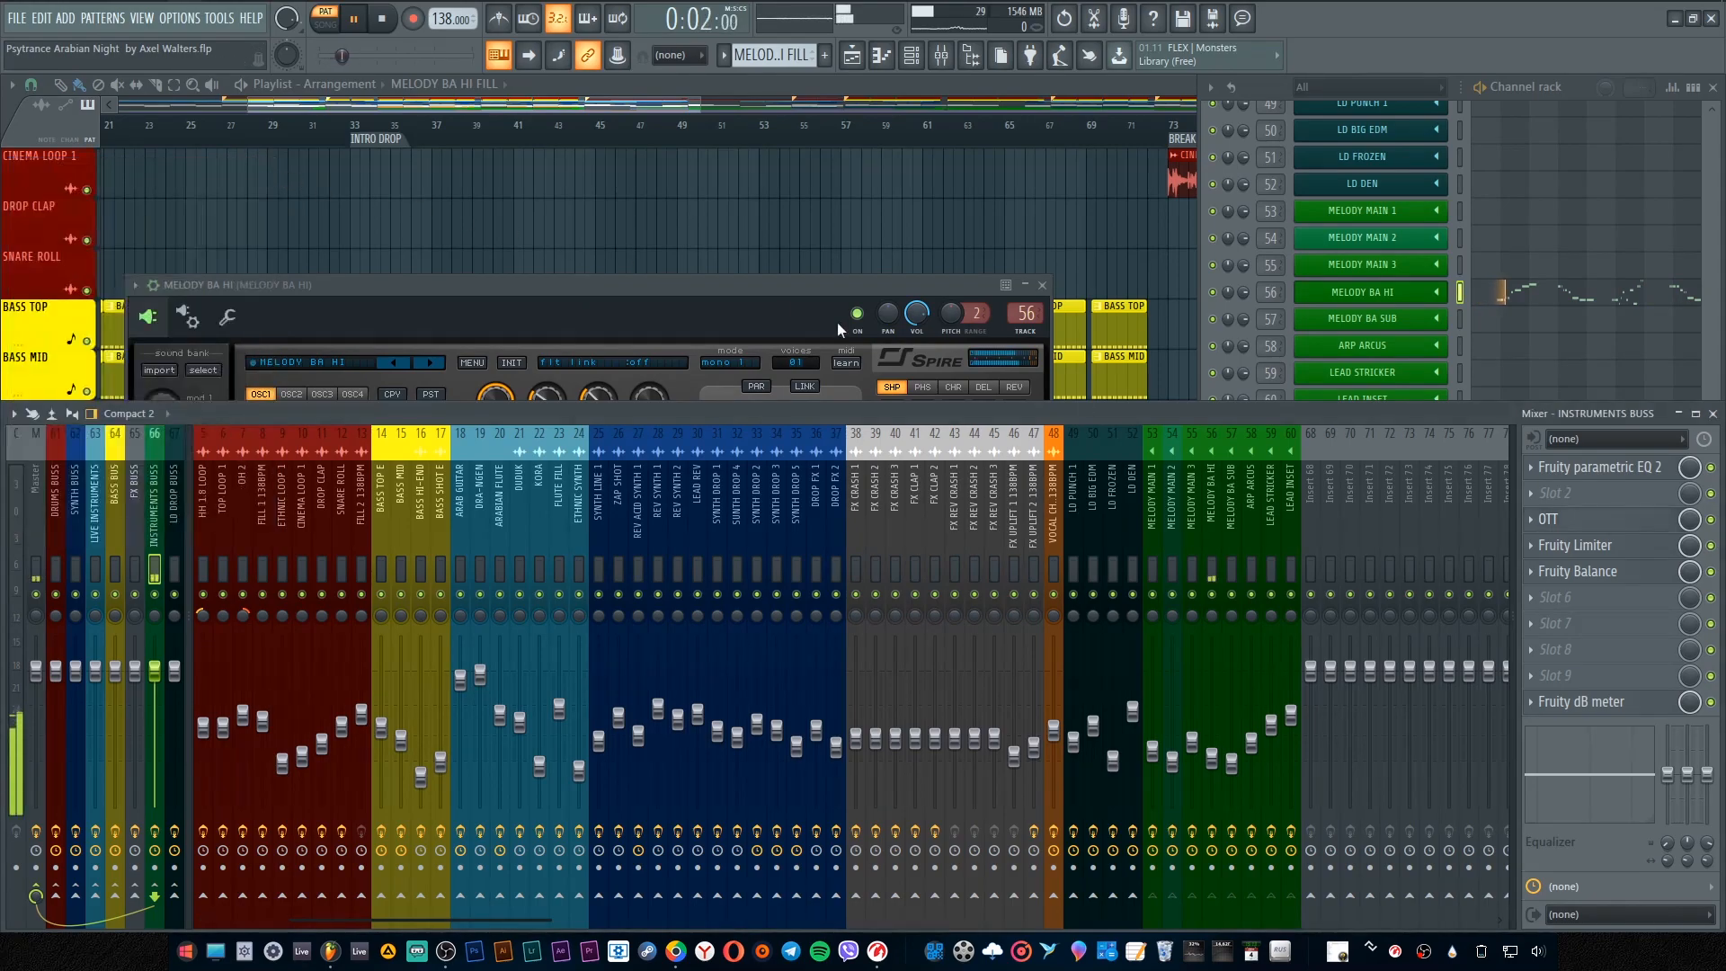
left_click(1584, 704)
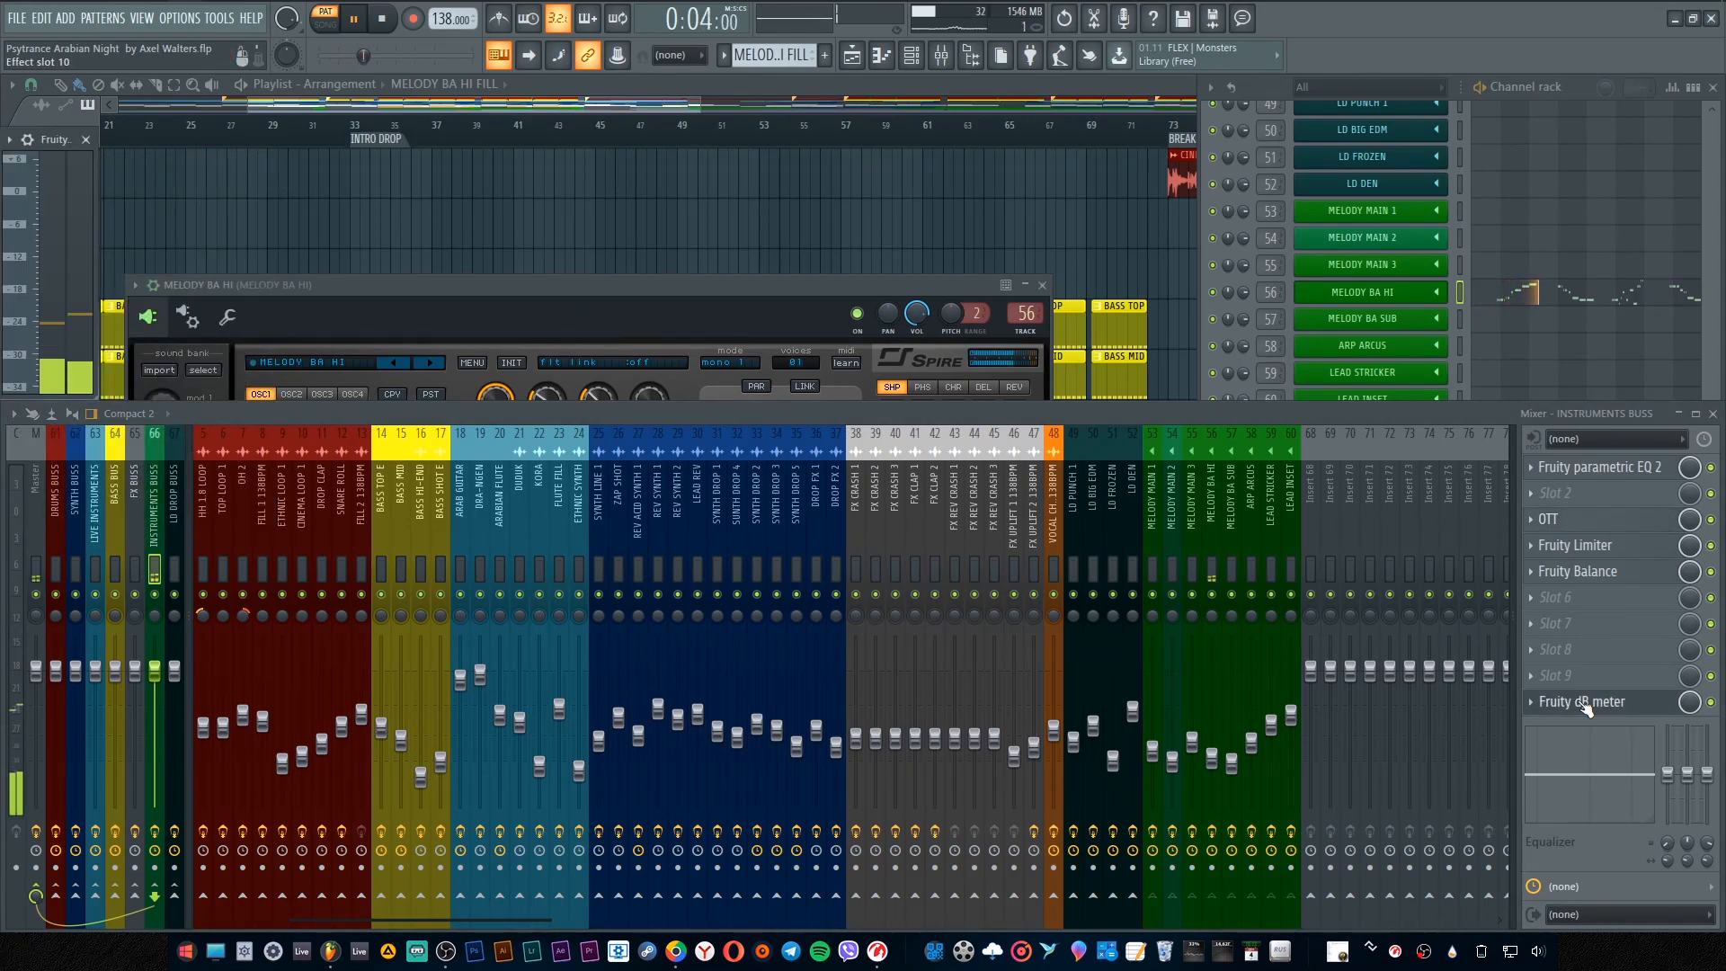
left_click(1585, 703)
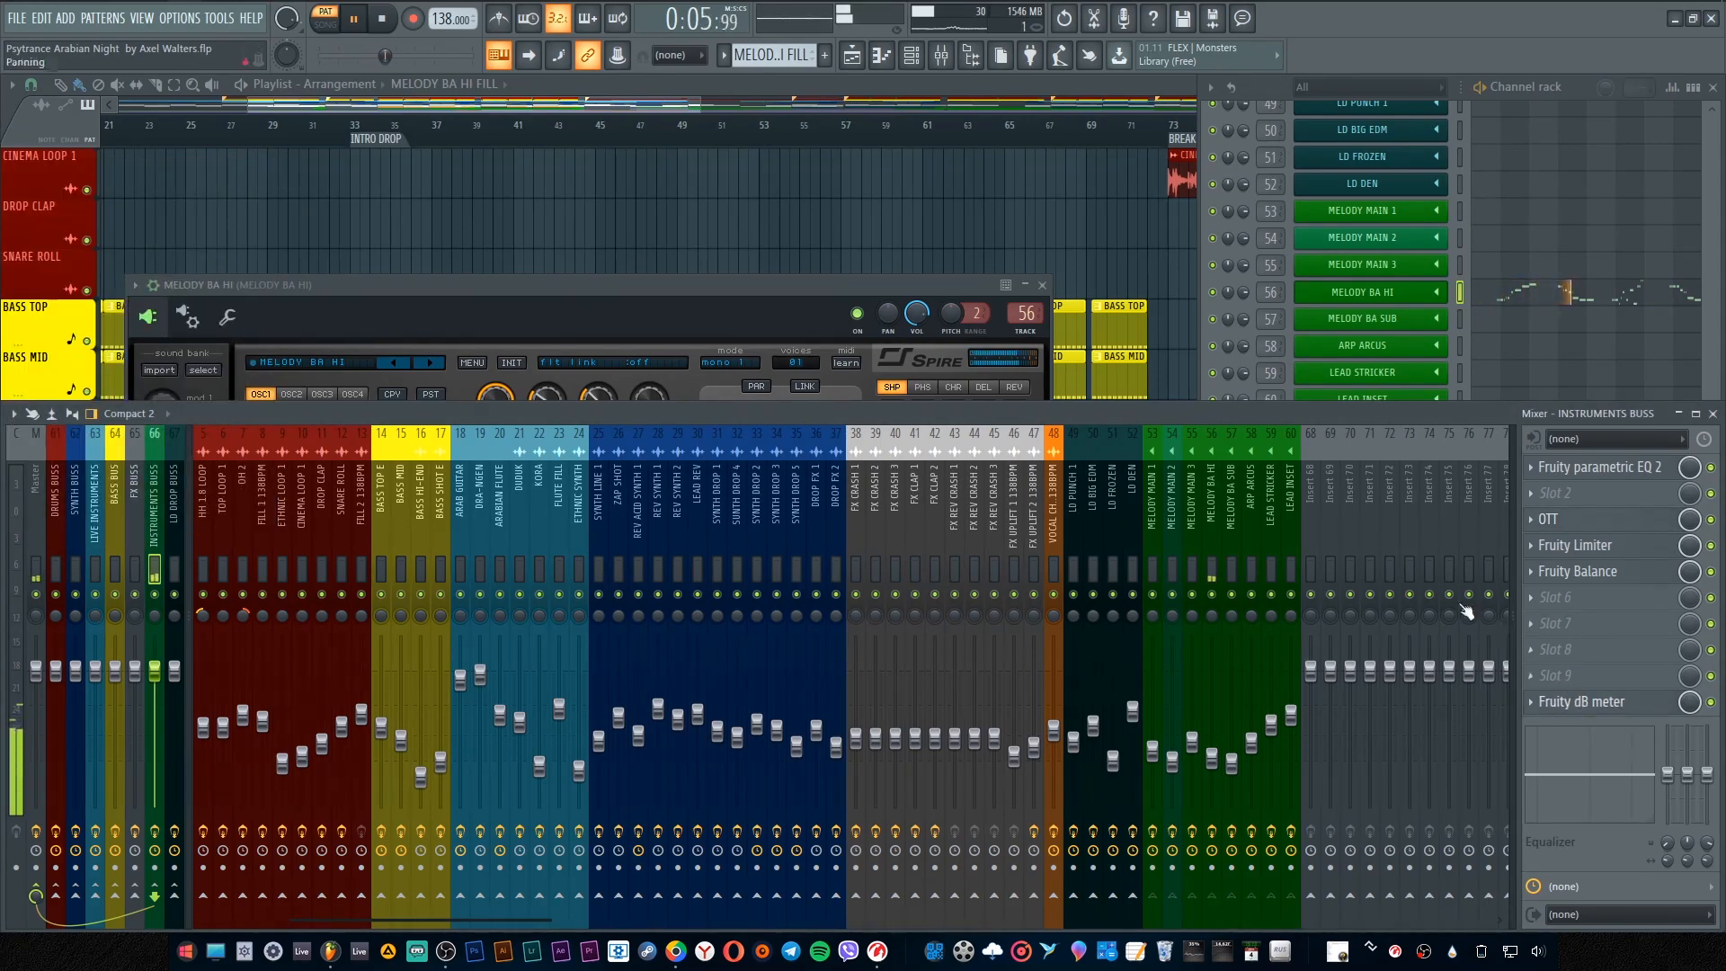
Step: Close the MELODY BA HI synth, play the MELODY MAIN 3_2 pattern and inspect its Serum synth
left_click(1043, 285)
scroll(773, 54, "up", 2)
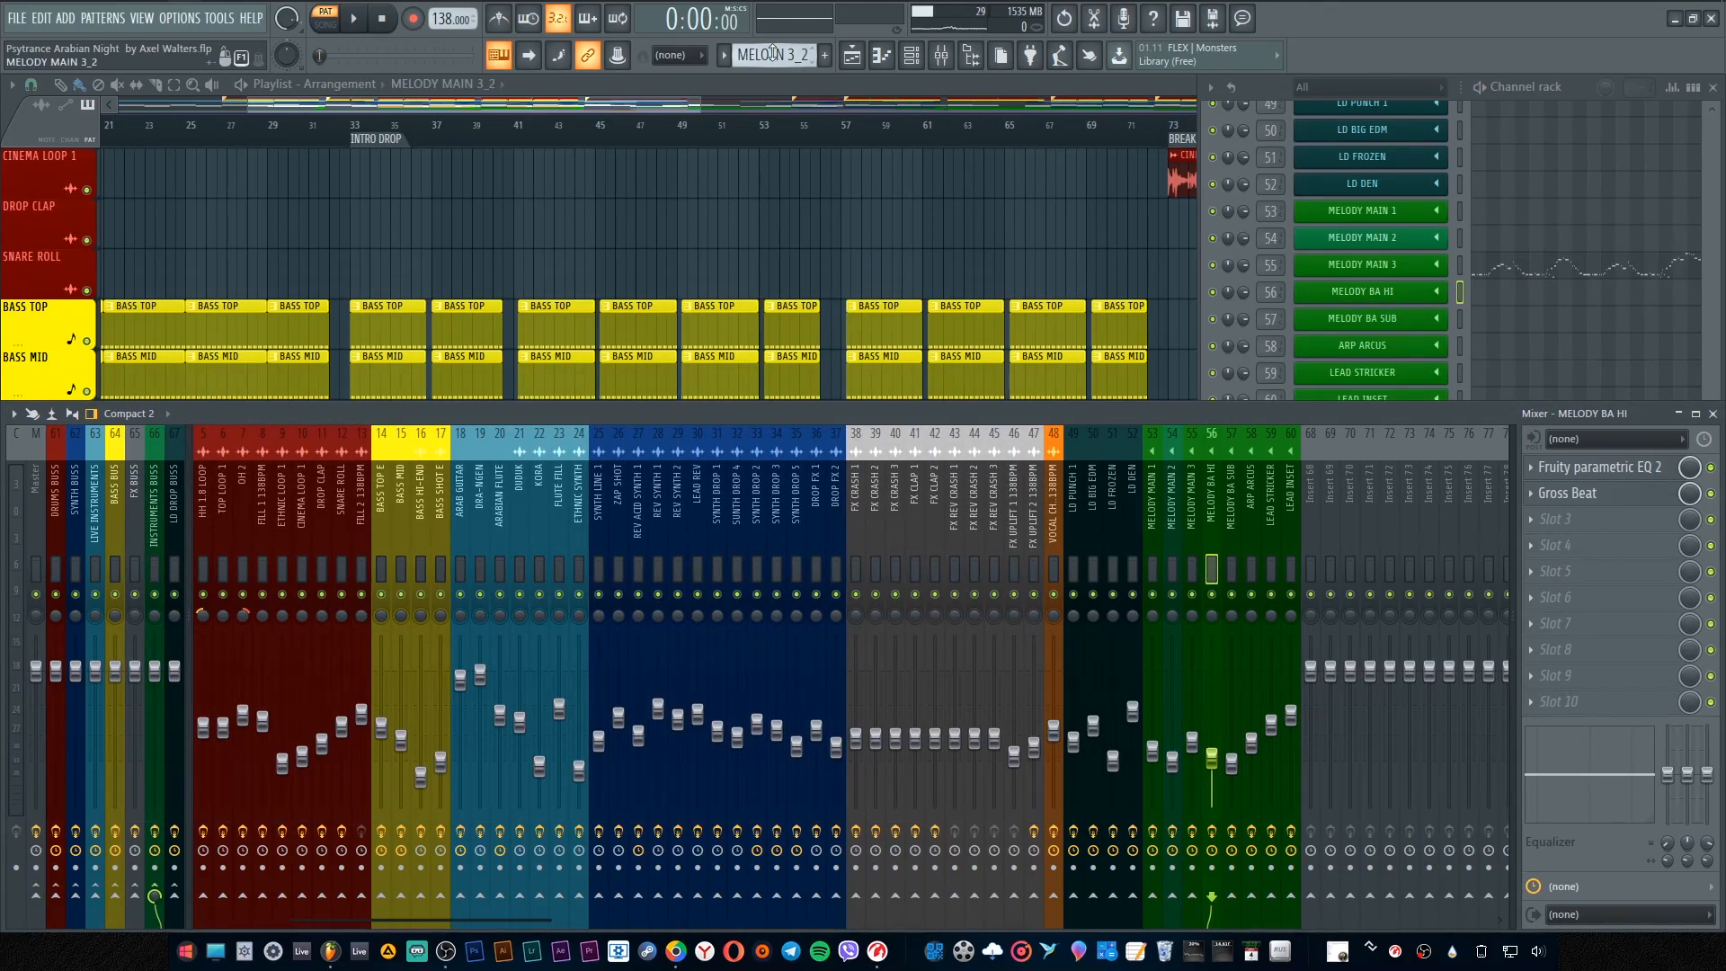
left_click(1359, 267)
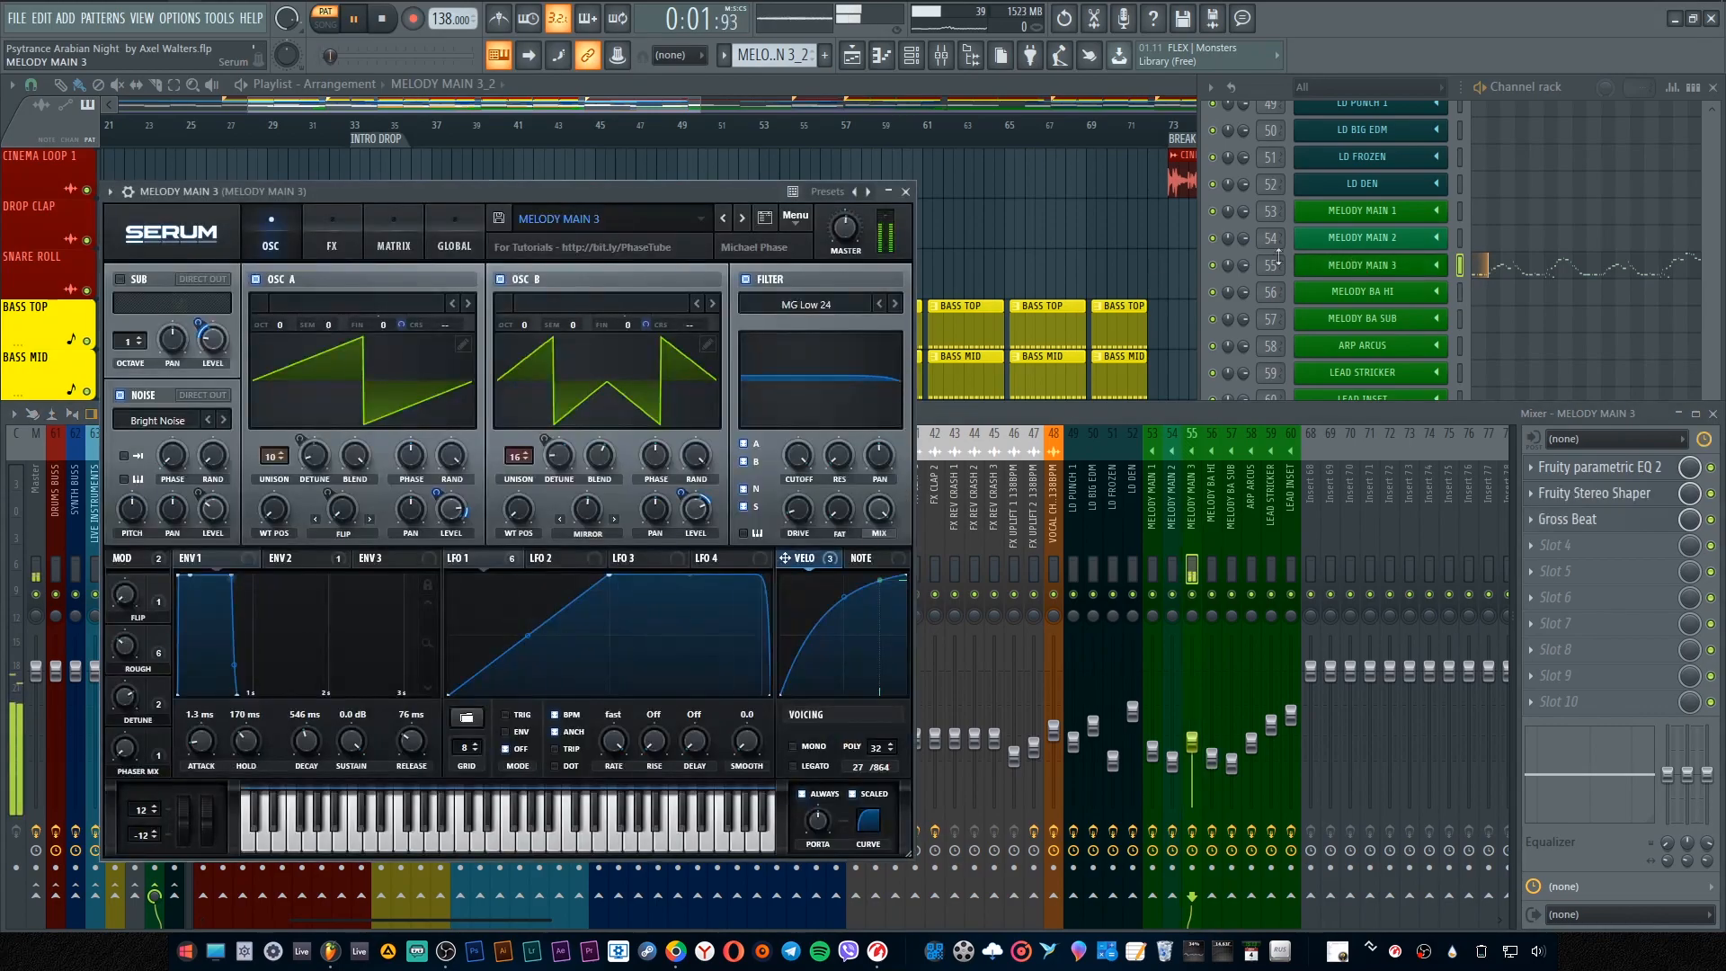
left_click(906, 193)
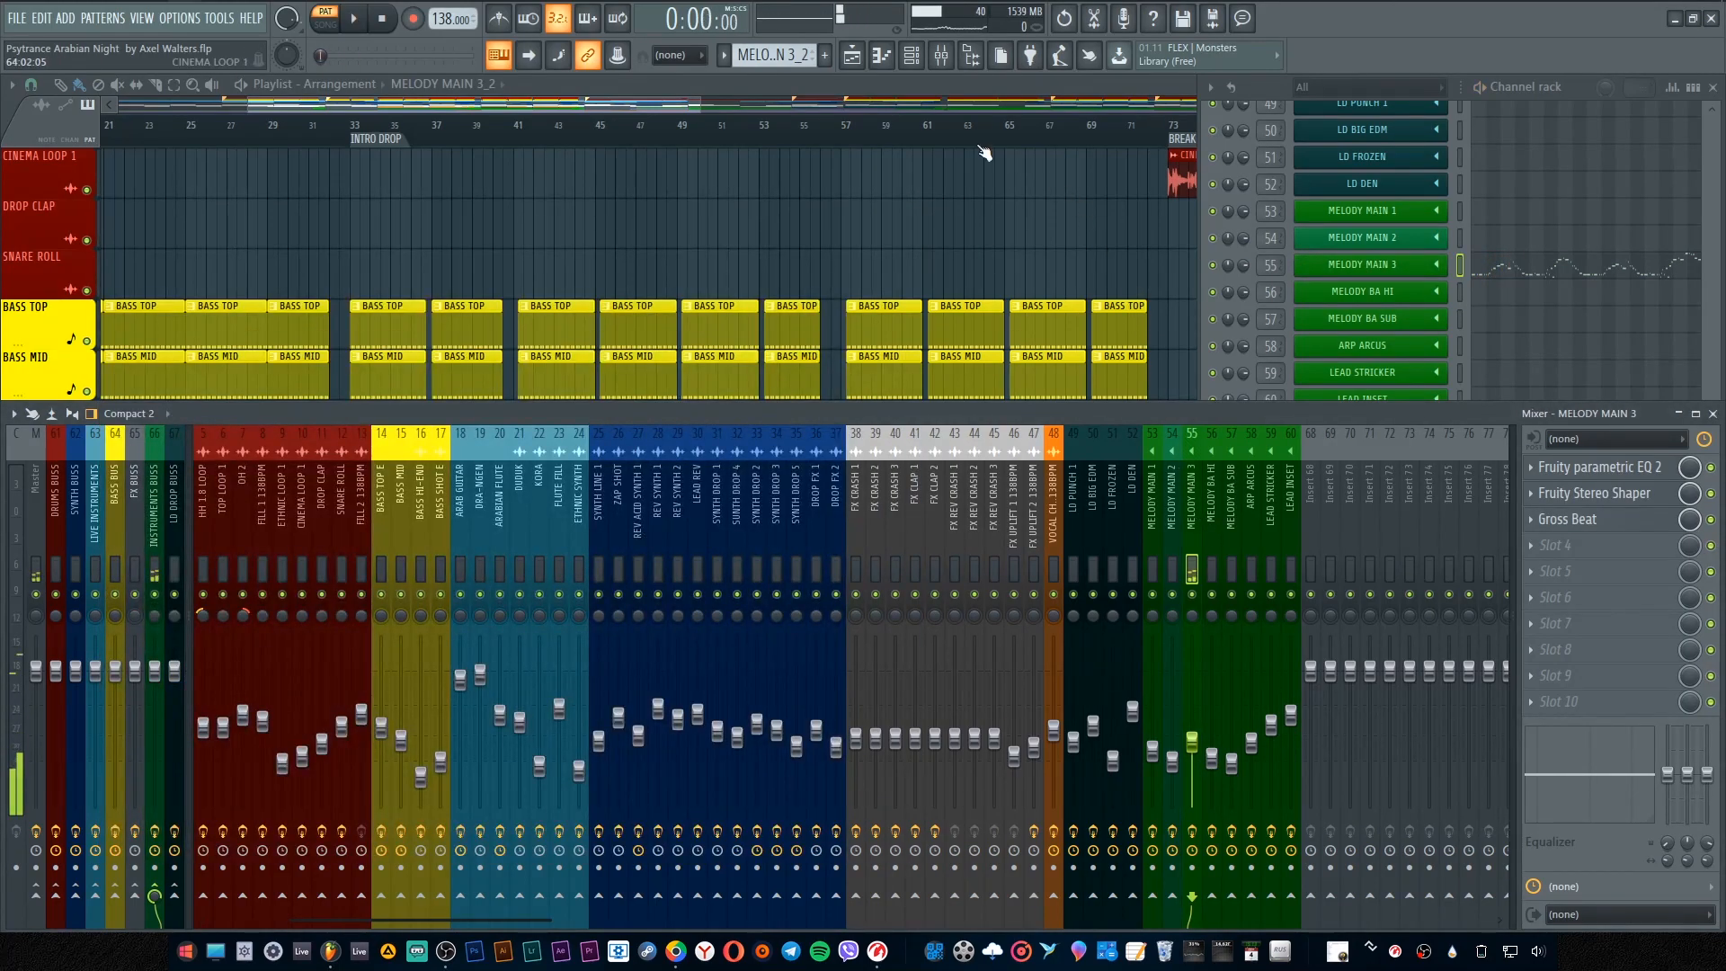
Step: Play the ARP ARCUS pattern and open its channel's Spire synth
left_click(764, 54)
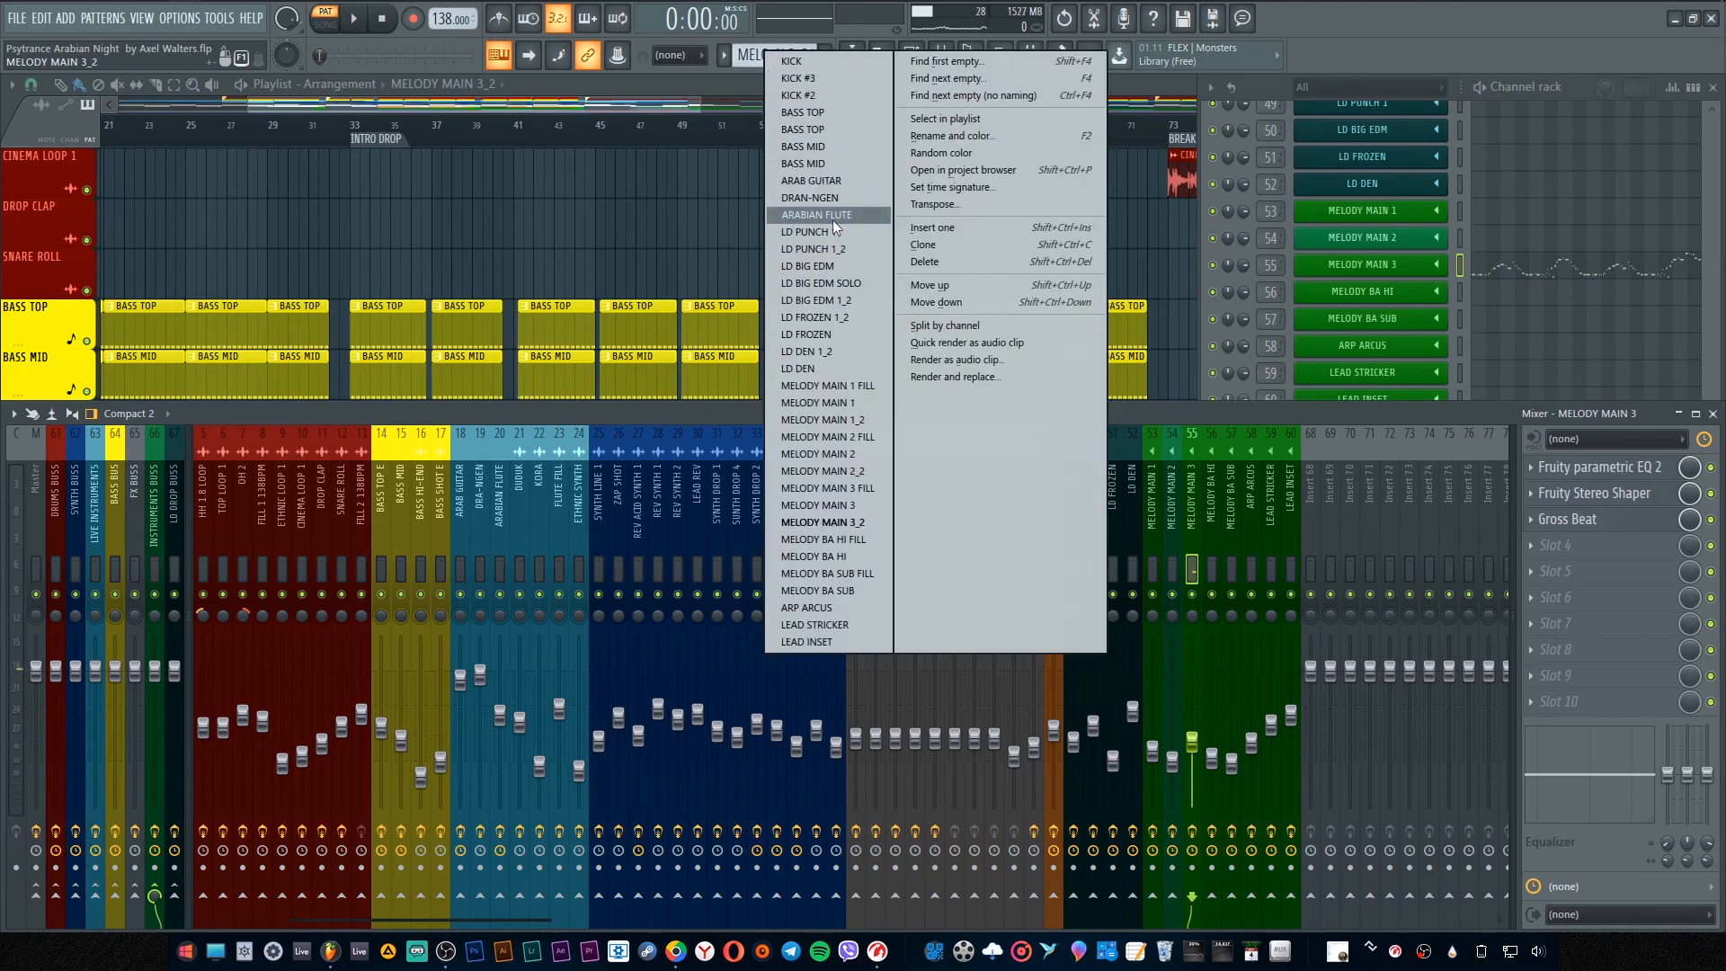
left_click(816, 607)
key("space")
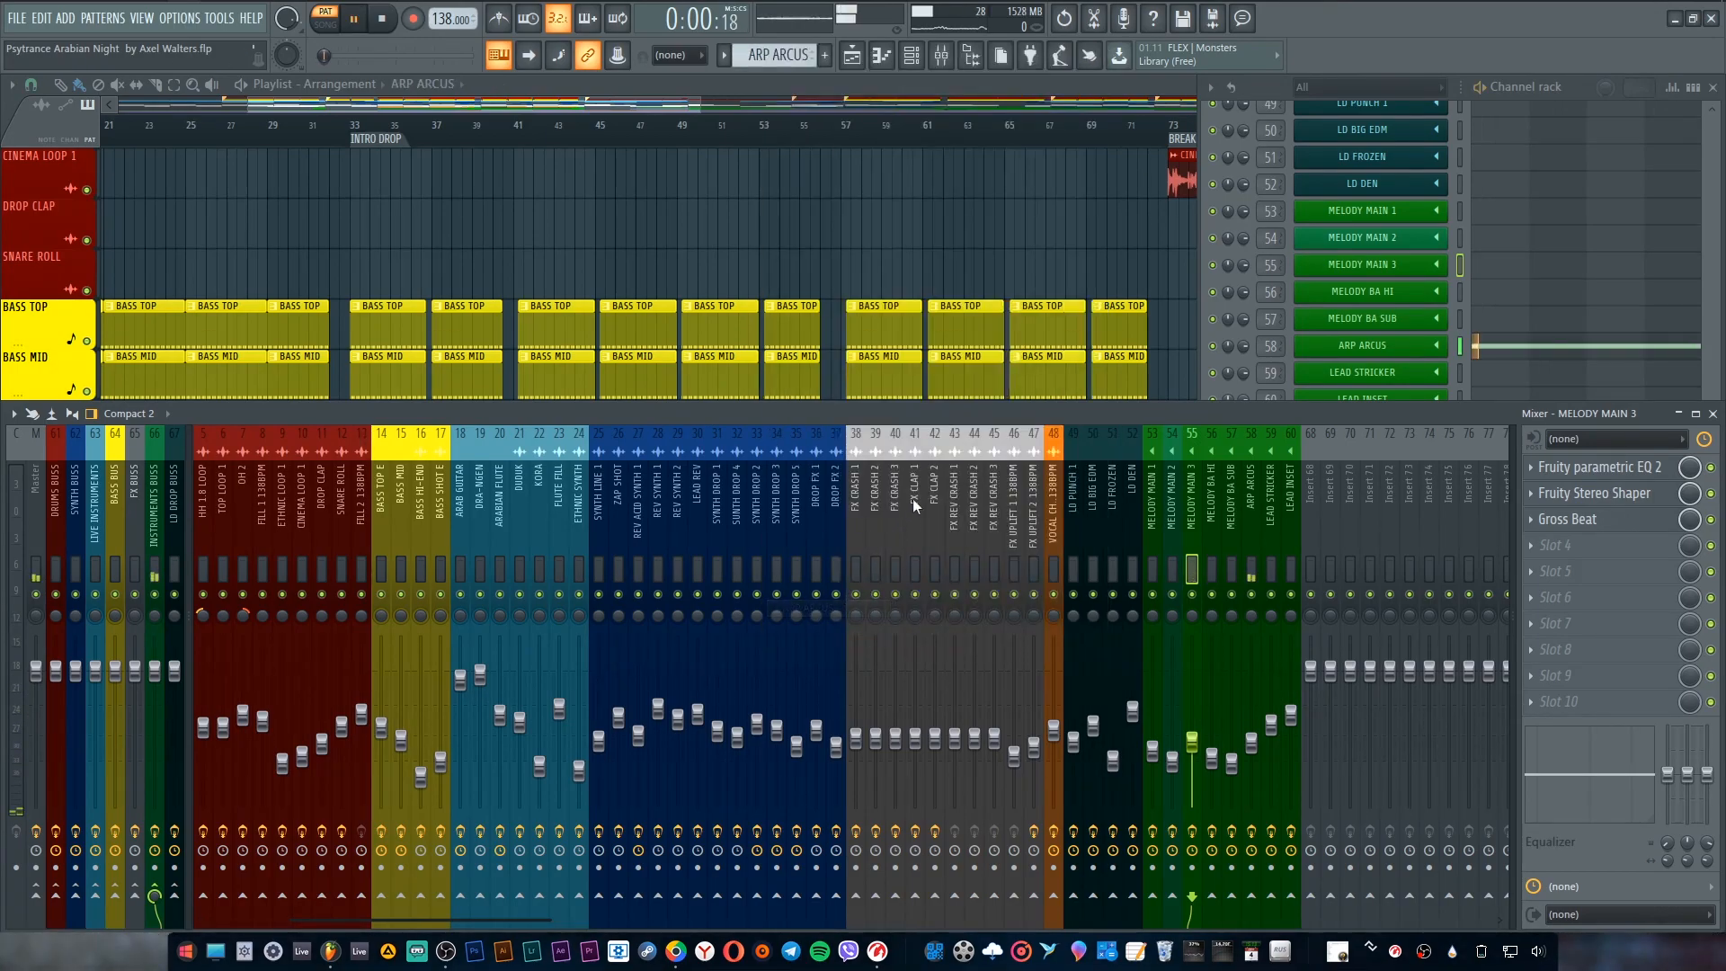
left_click(1410, 347)
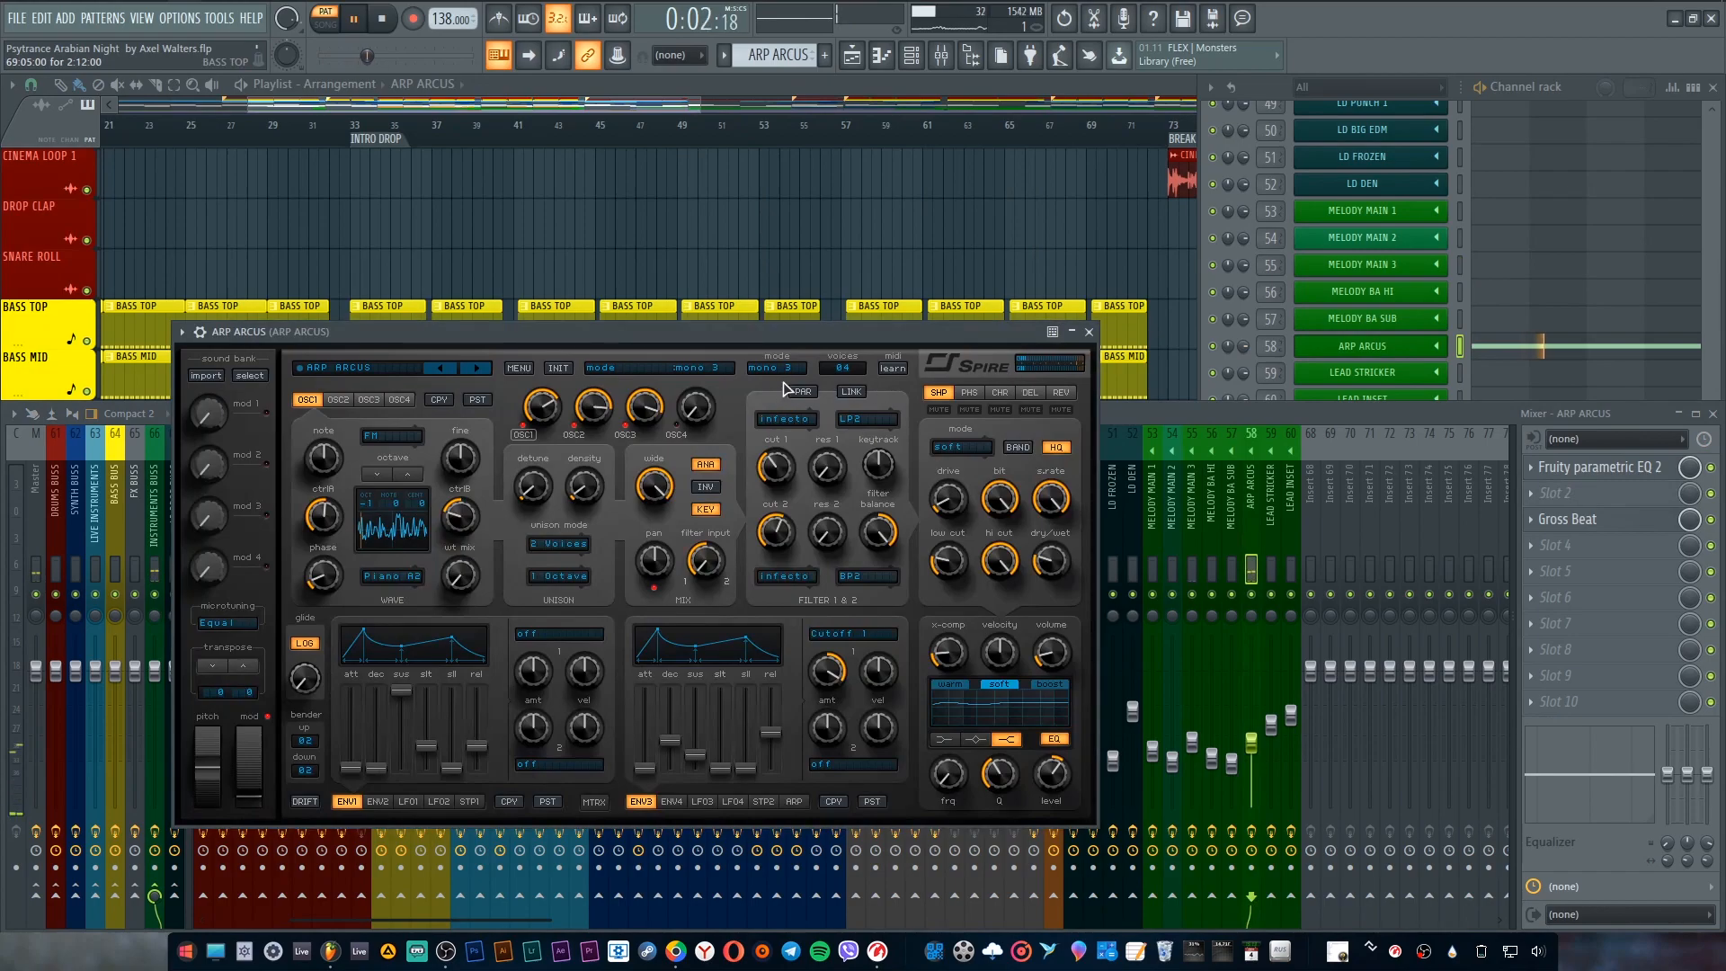
Step: Check the ARP ARCUS channel's mixer track assignment, inspect that track's Fruity parametric EQ 2 and close the synth window
left_click(201, 332)
double_click(1064, 361)
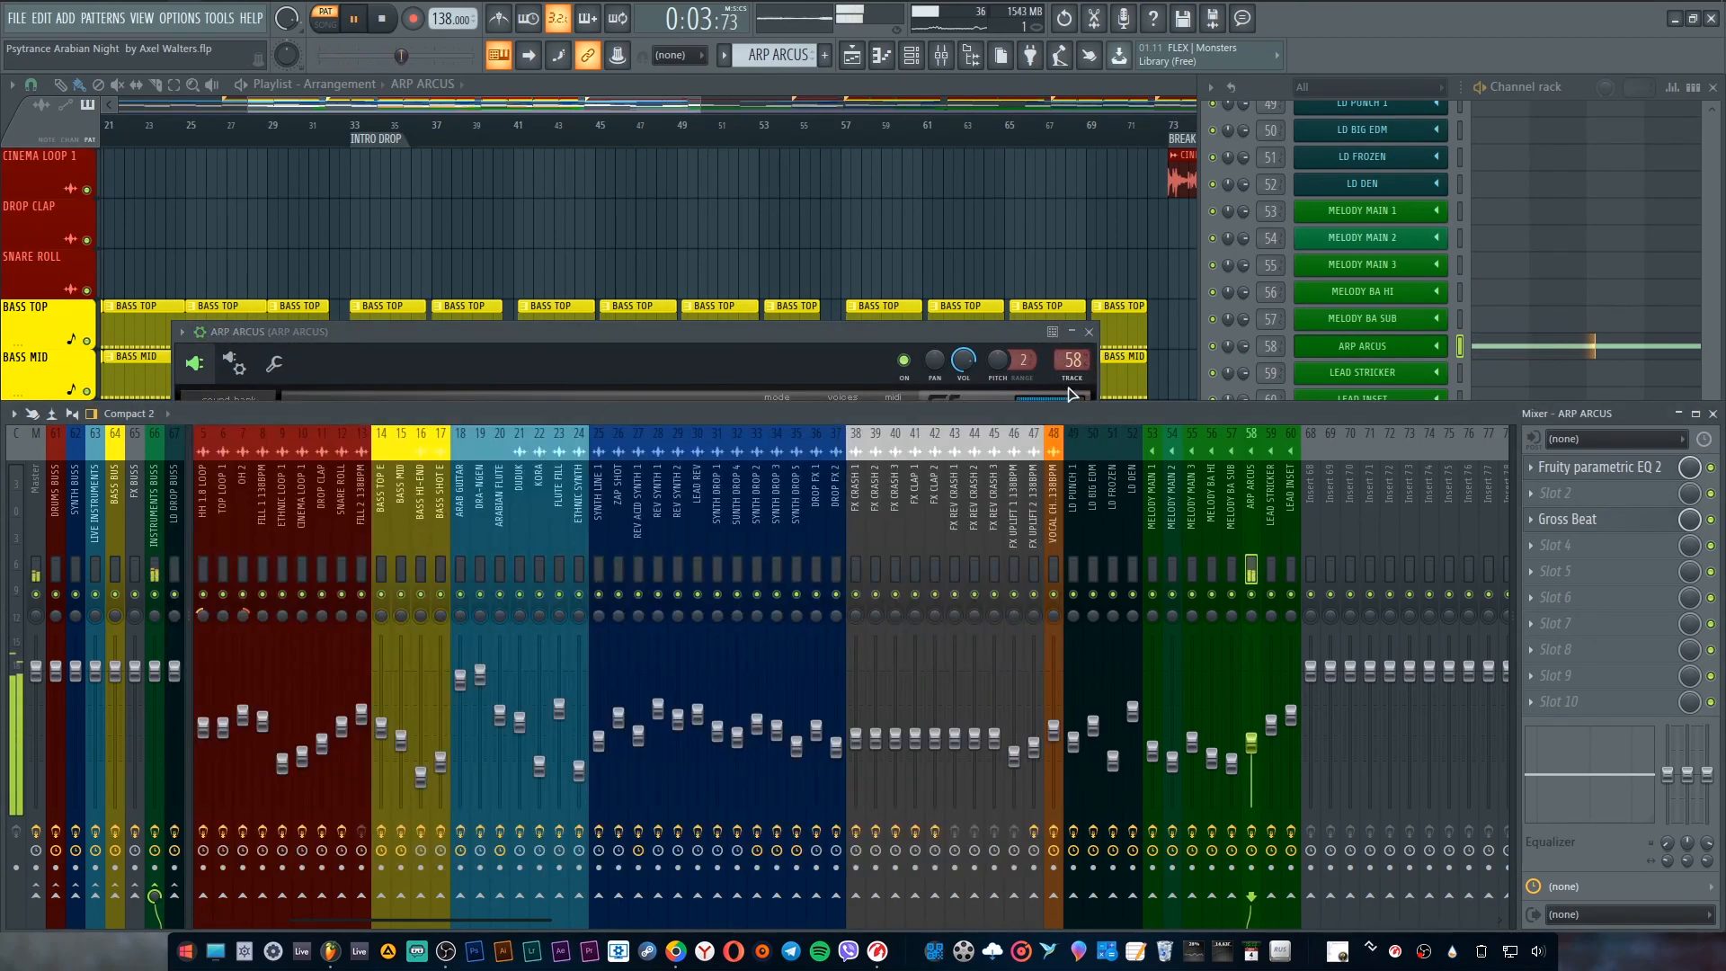
left_click(1577, 468)
left_click(1576, 468)
left_click(1112, 335)
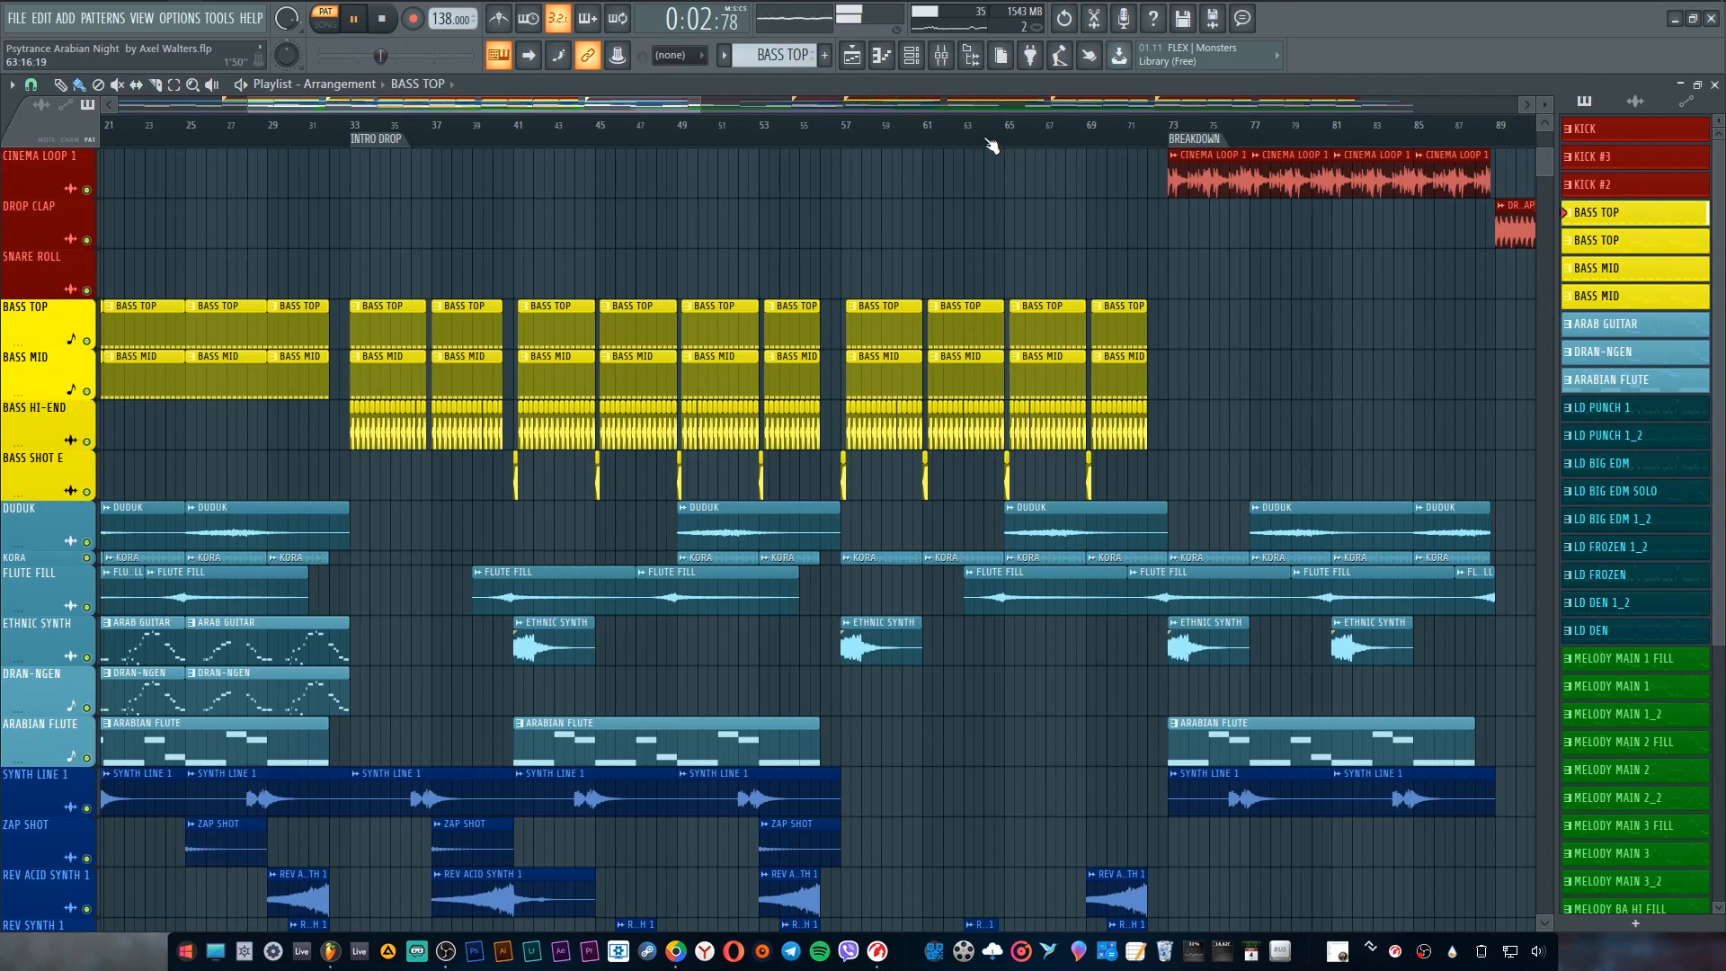
Step: View the bass channels in the channel rack and select the BASS BUS mixer track
scroll(990, 142, "down", 4)
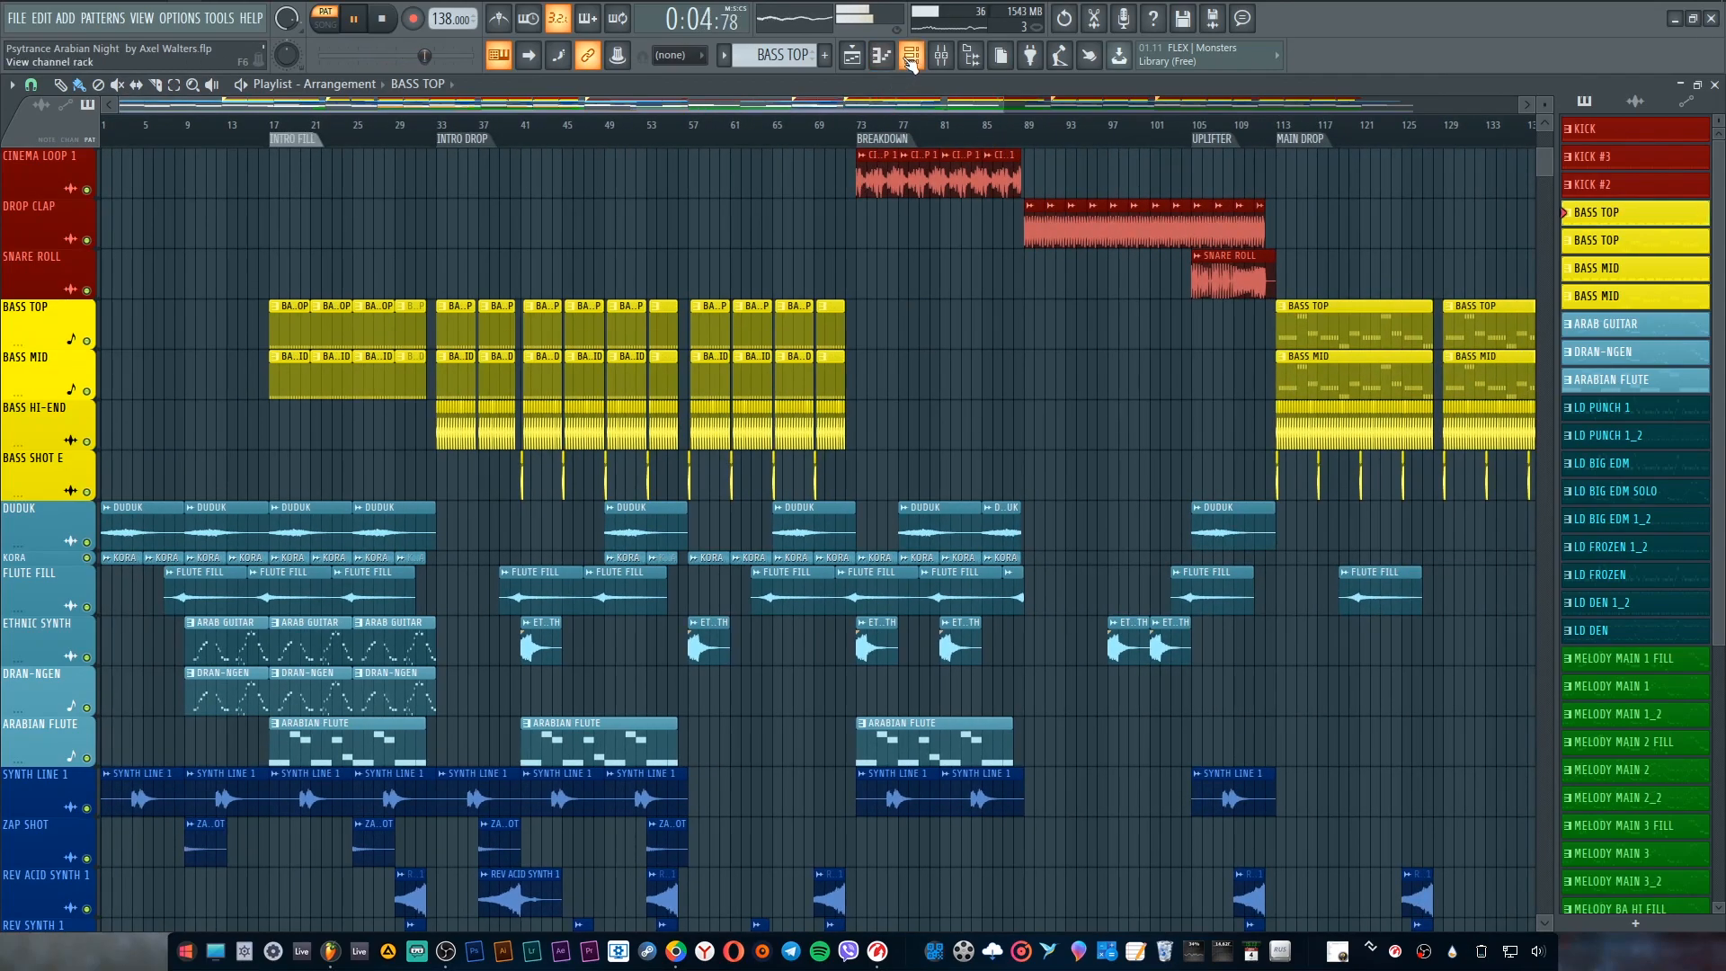
left_click(911, 59)
scroll(1371, 322, "up", 15)
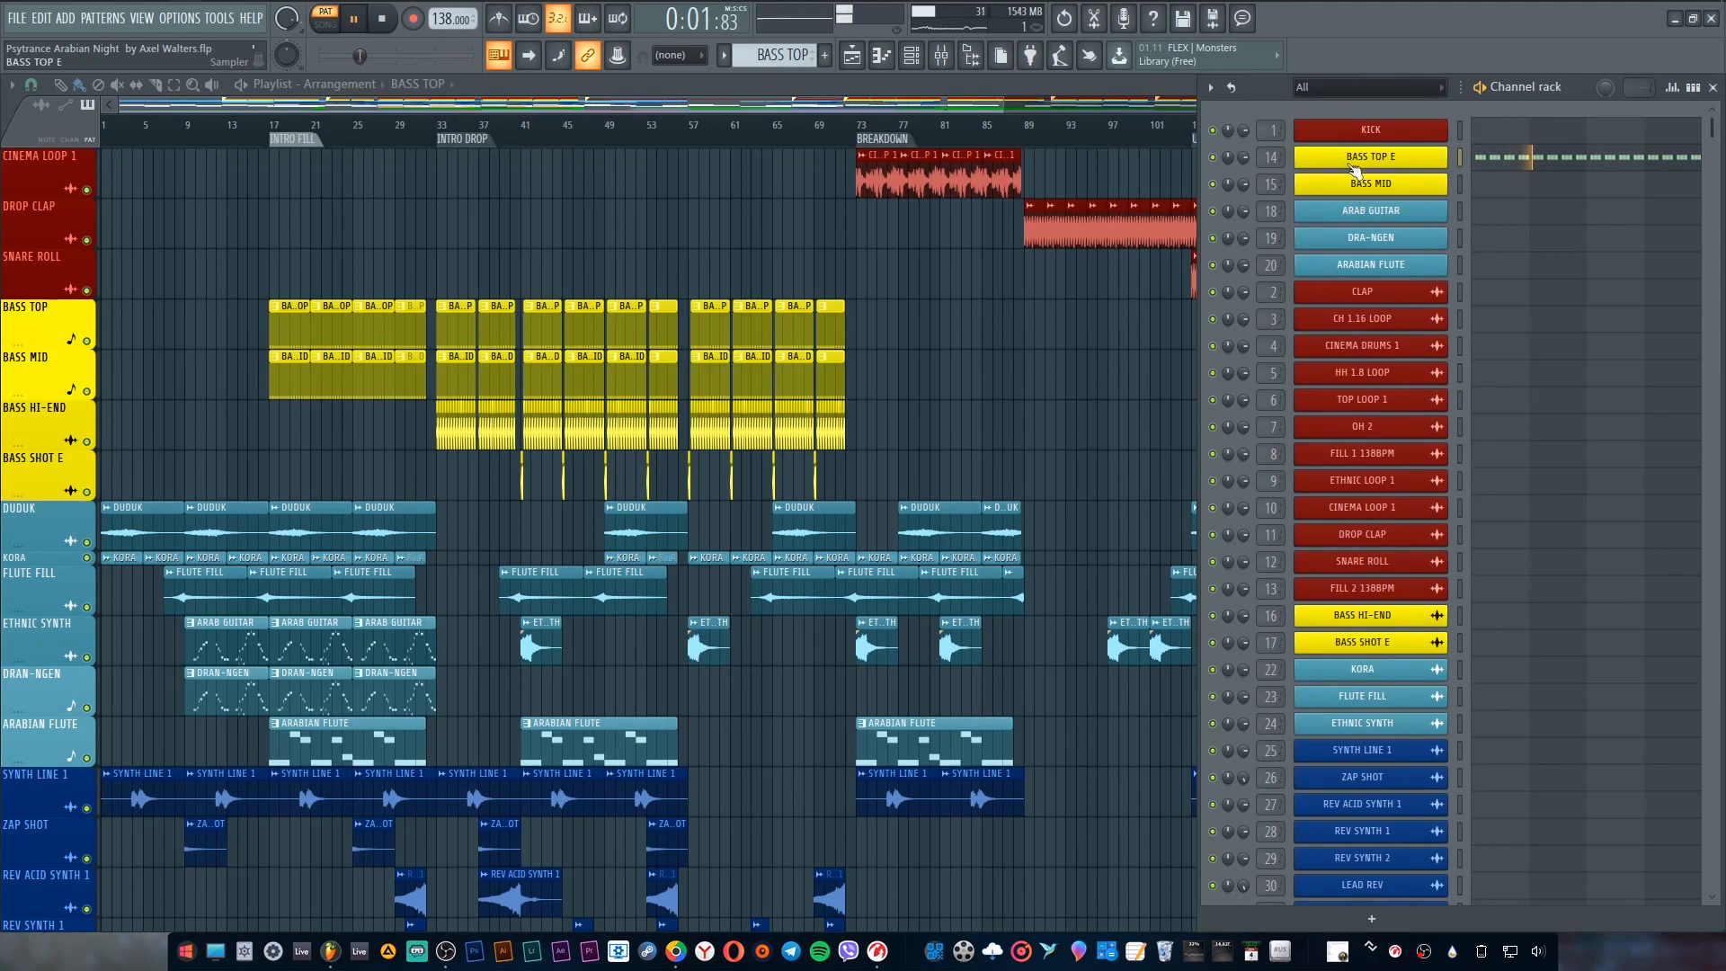
left_click(969, 58)
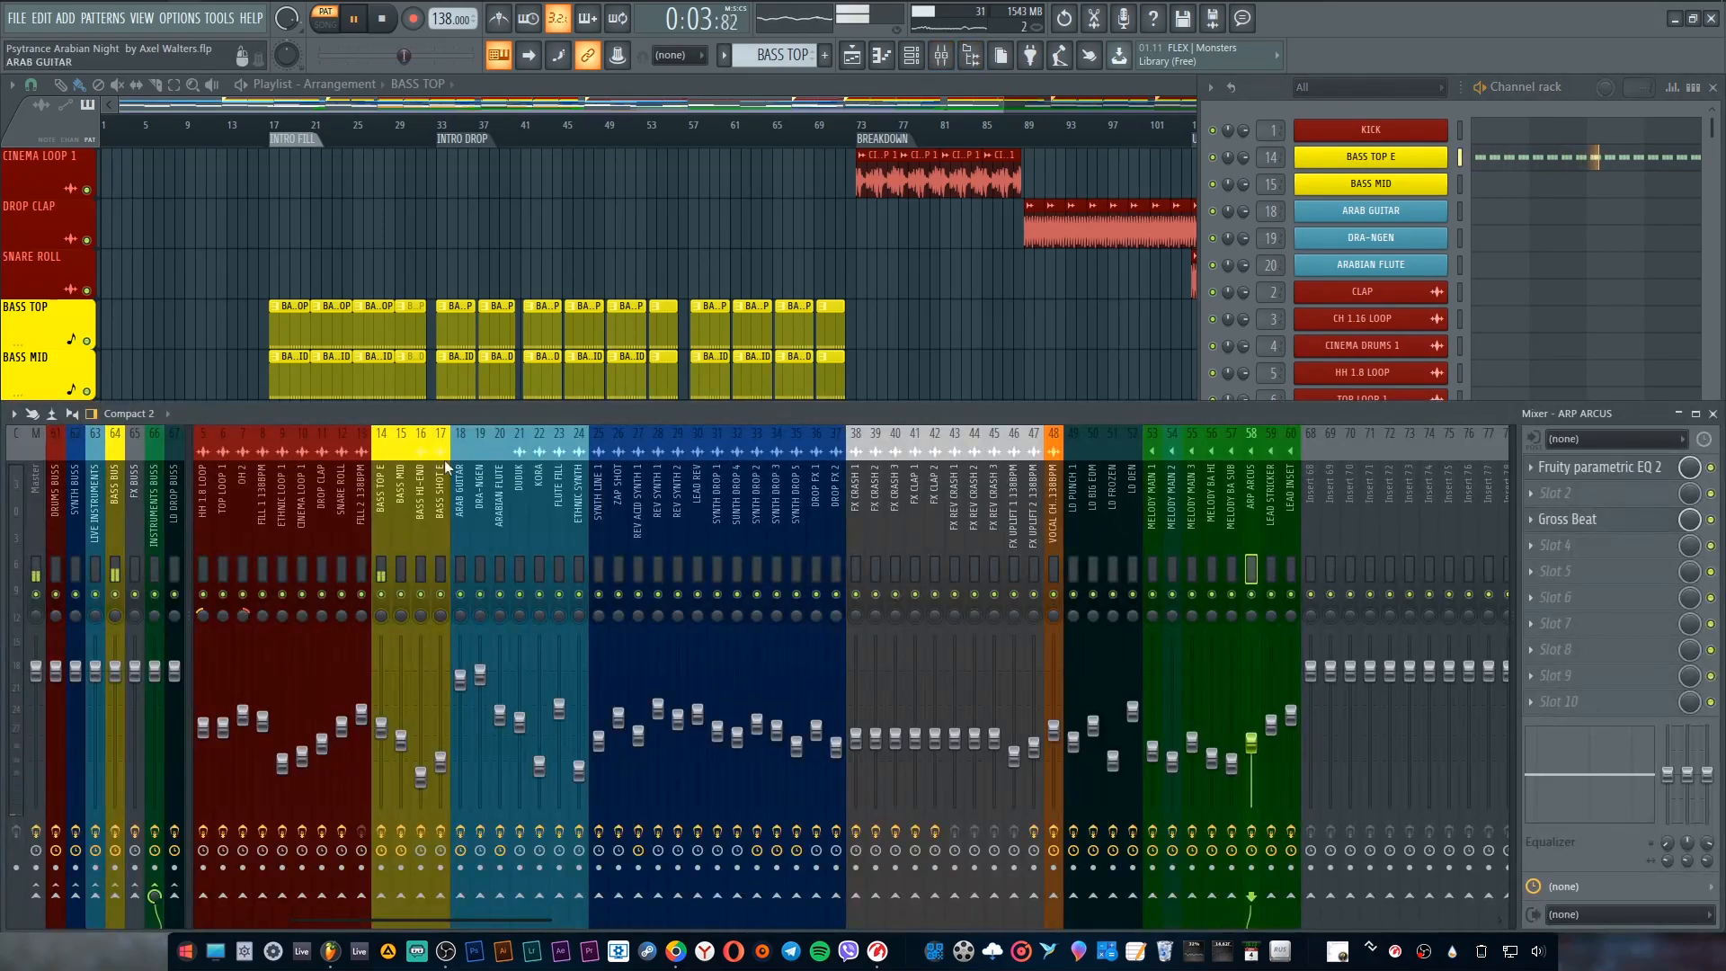
left_click(117, 505)
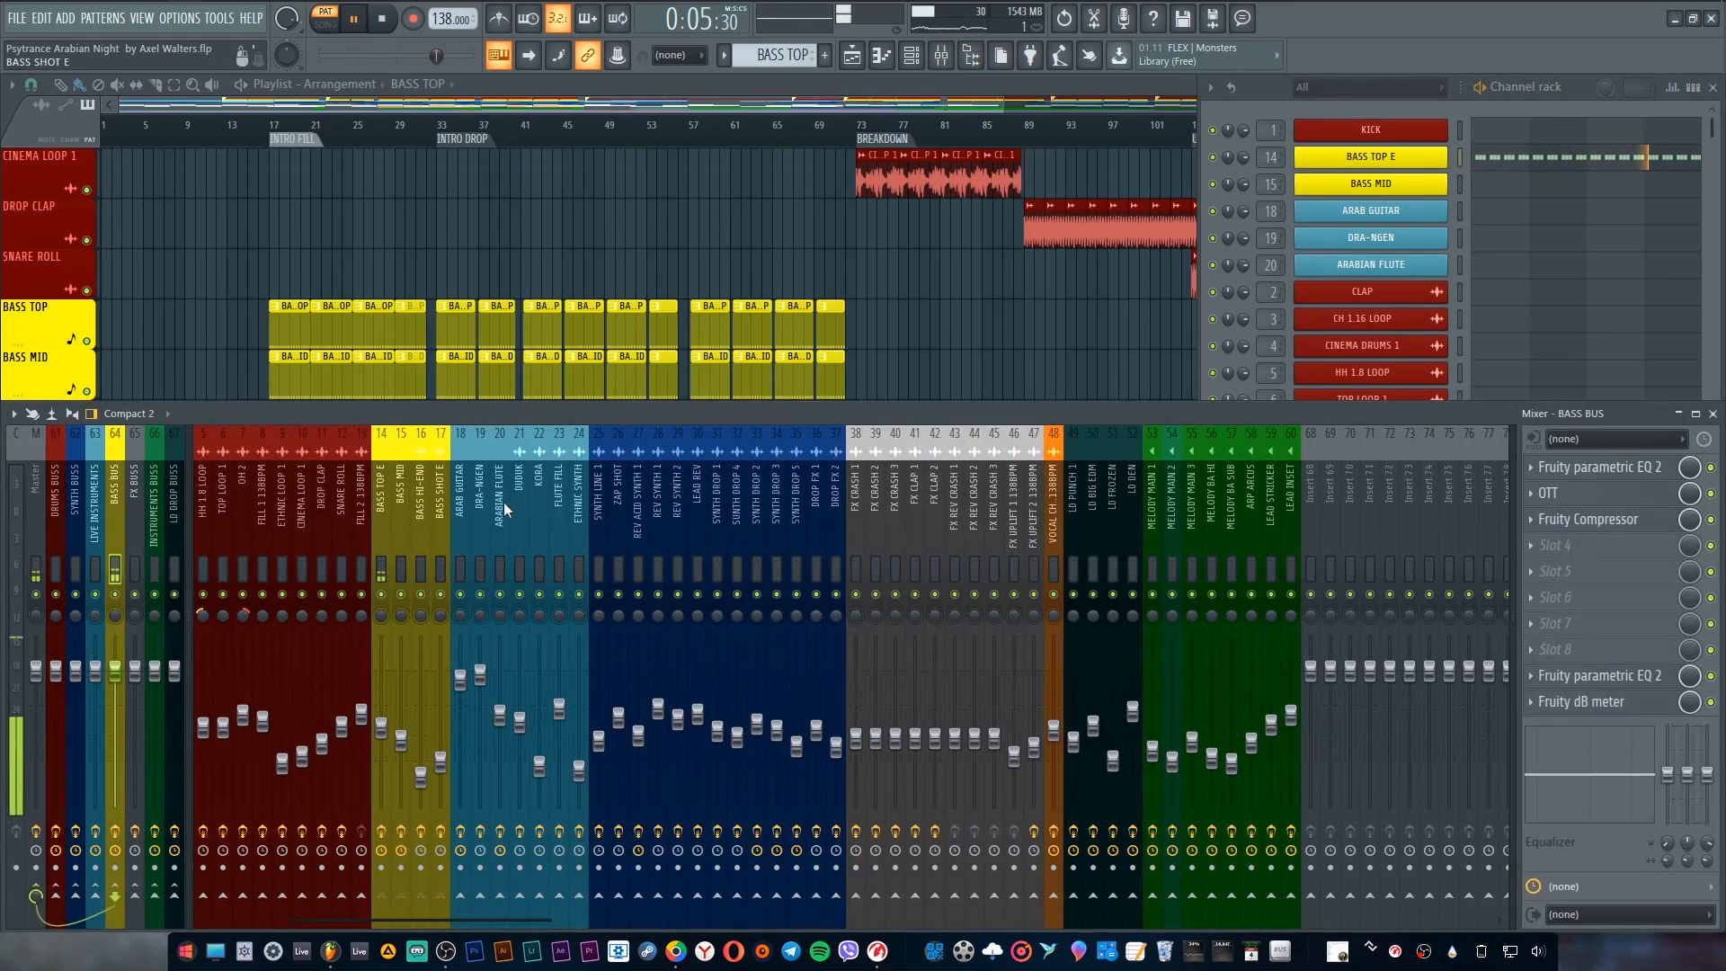
Step: Inspect the first Fruity parametric EQ 2, the OTT and the Fruity Compressor on the BASS BUS track
left_click(1602, 474)
left_click(1601, 468)
left_click(1601, 494)
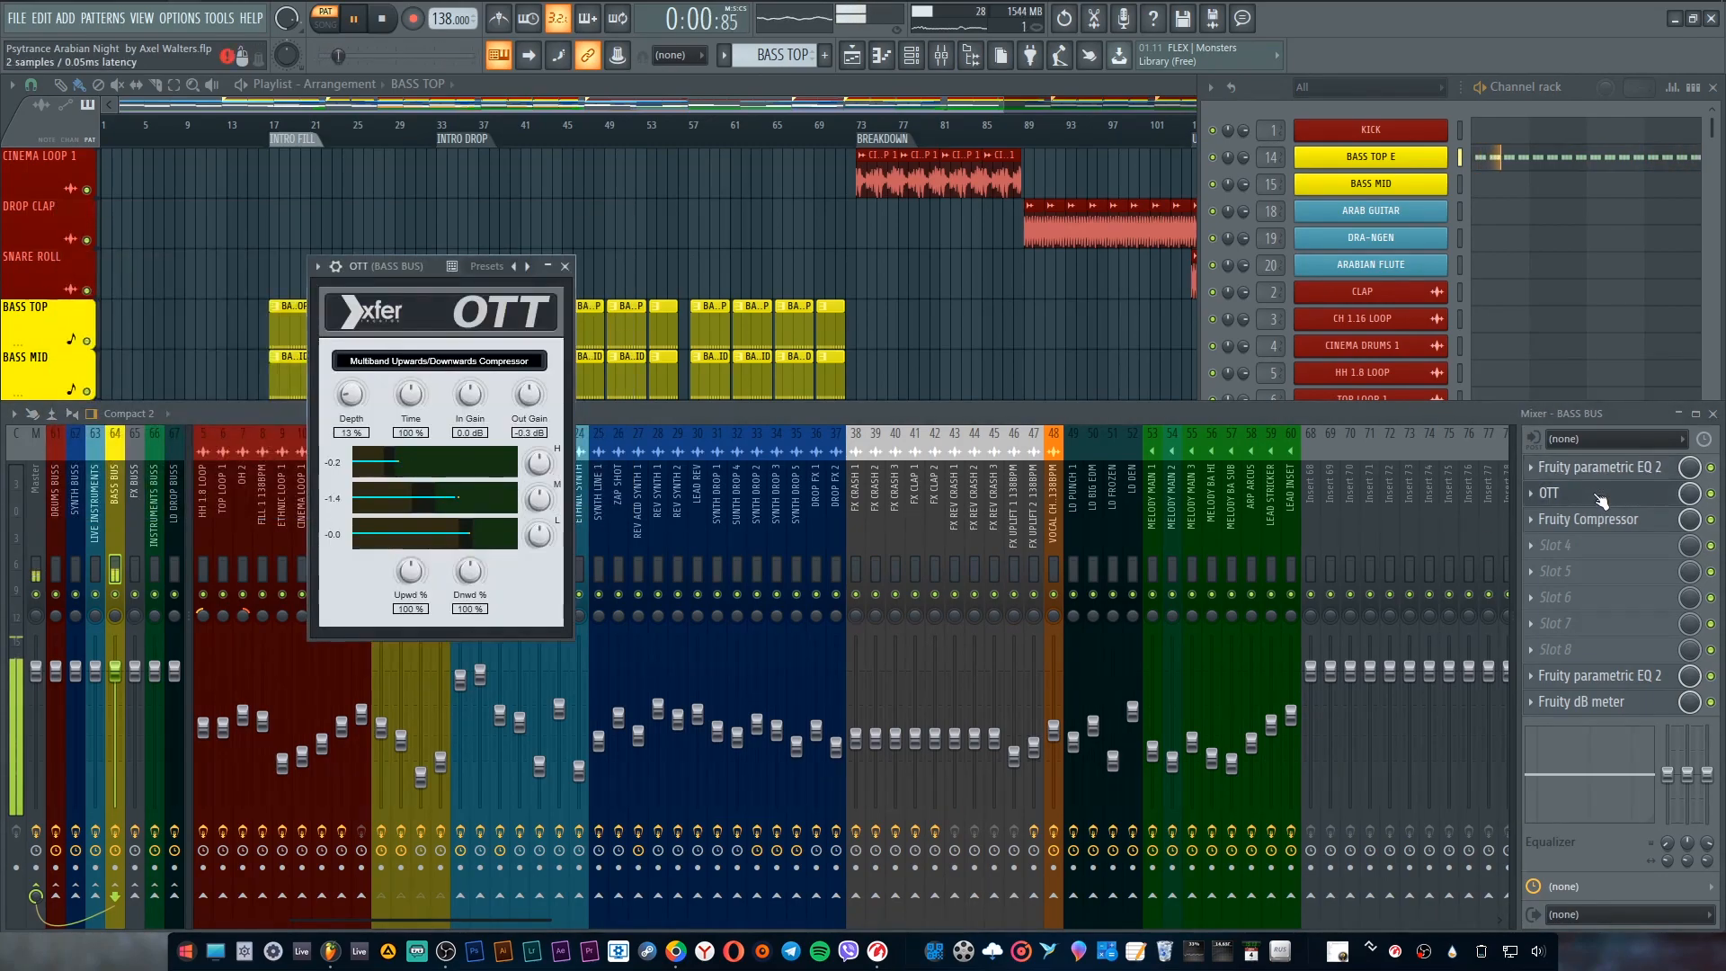
left_click(1601, 495)
left_click(1602, 522)
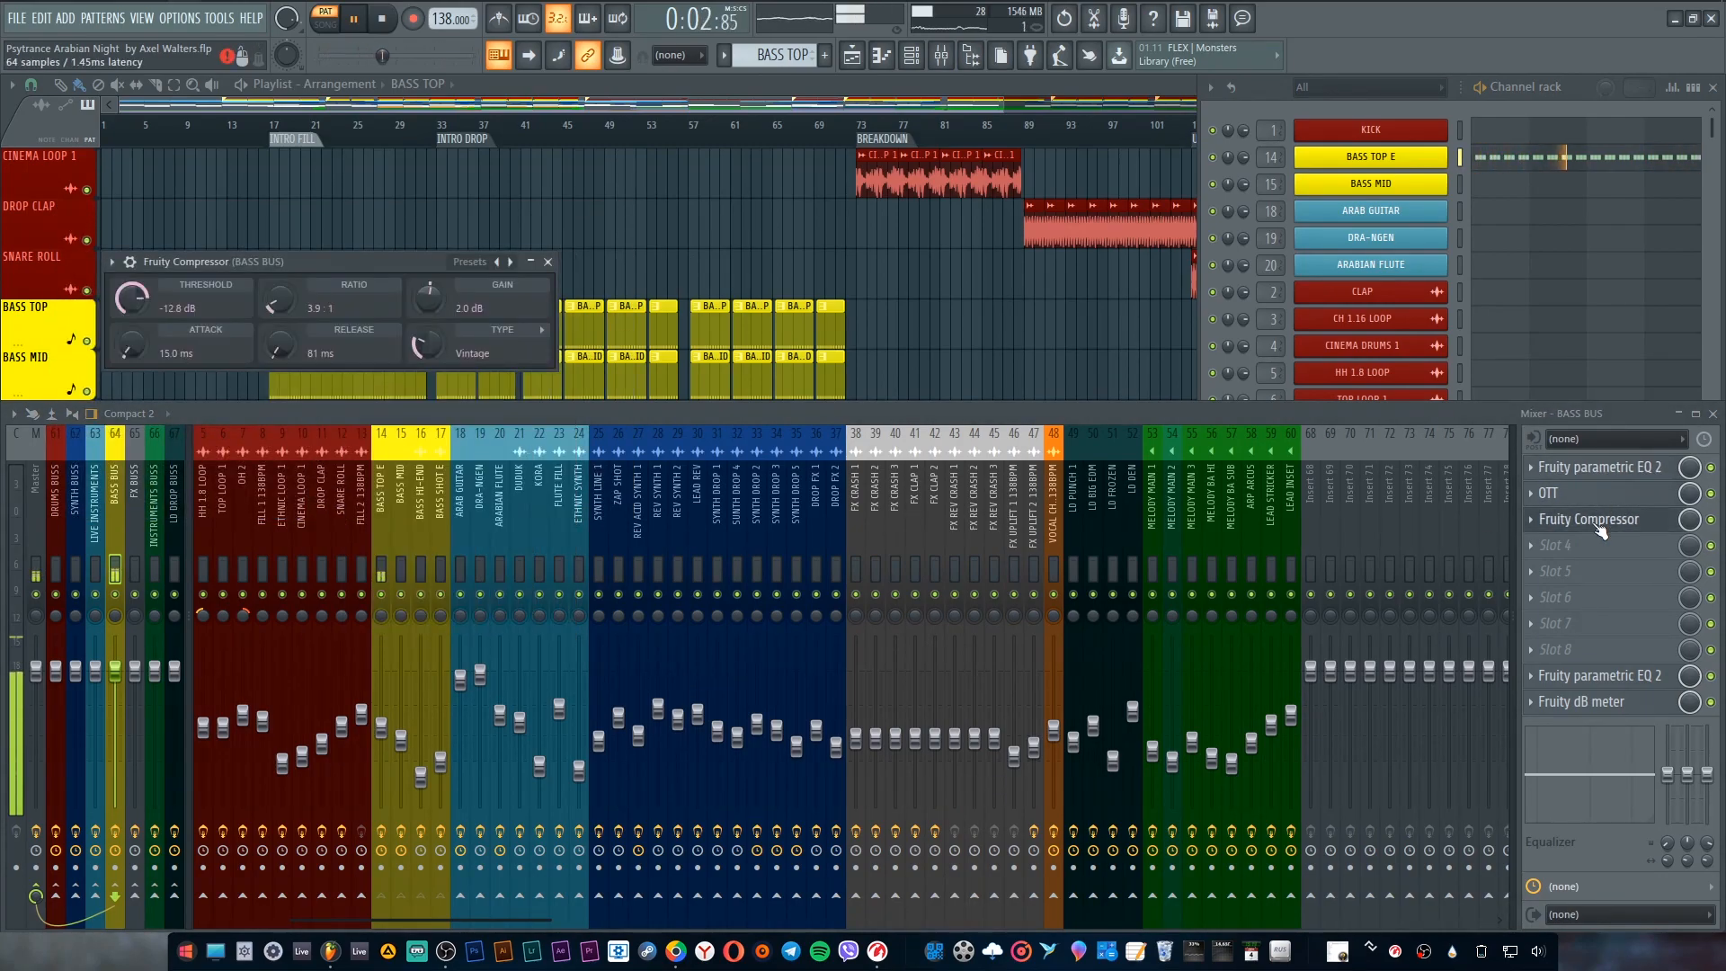
left_click(1599, 524)
Step: Inspect the BASS BUS track's second Fruity parametric EQ 2 and its Fruity dB meter
left_click(1606, 682)
left_click(1606, 682)
left_click(1608, 702)
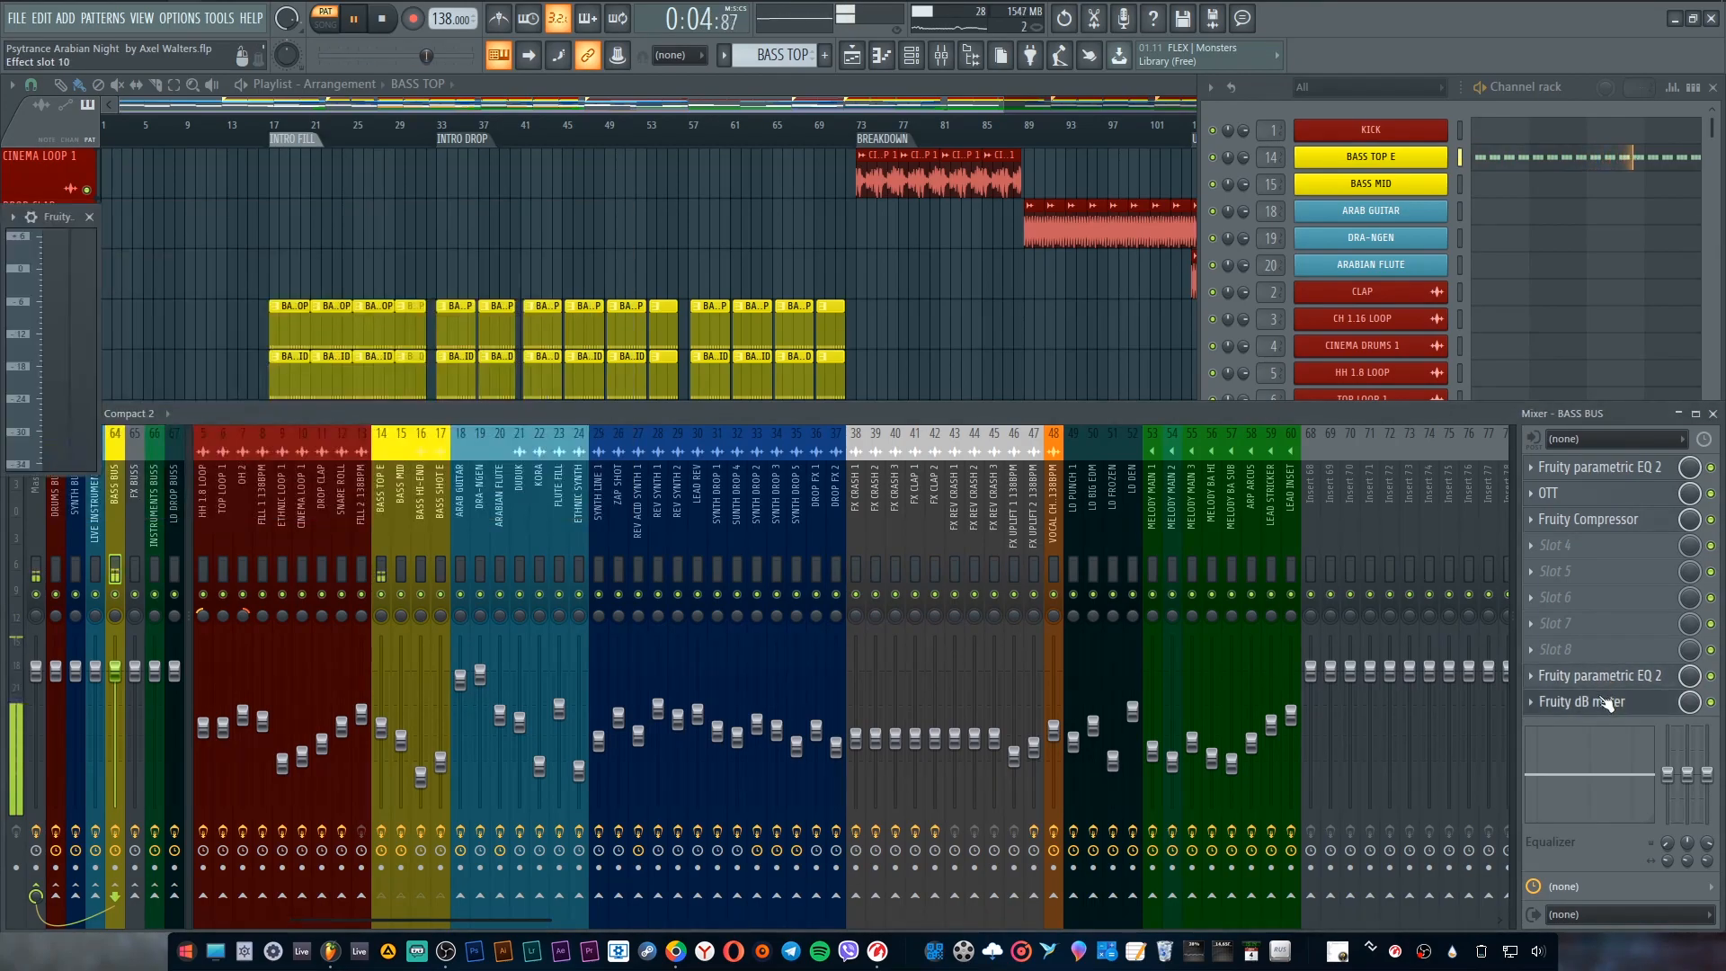
left_click(1609, 702)
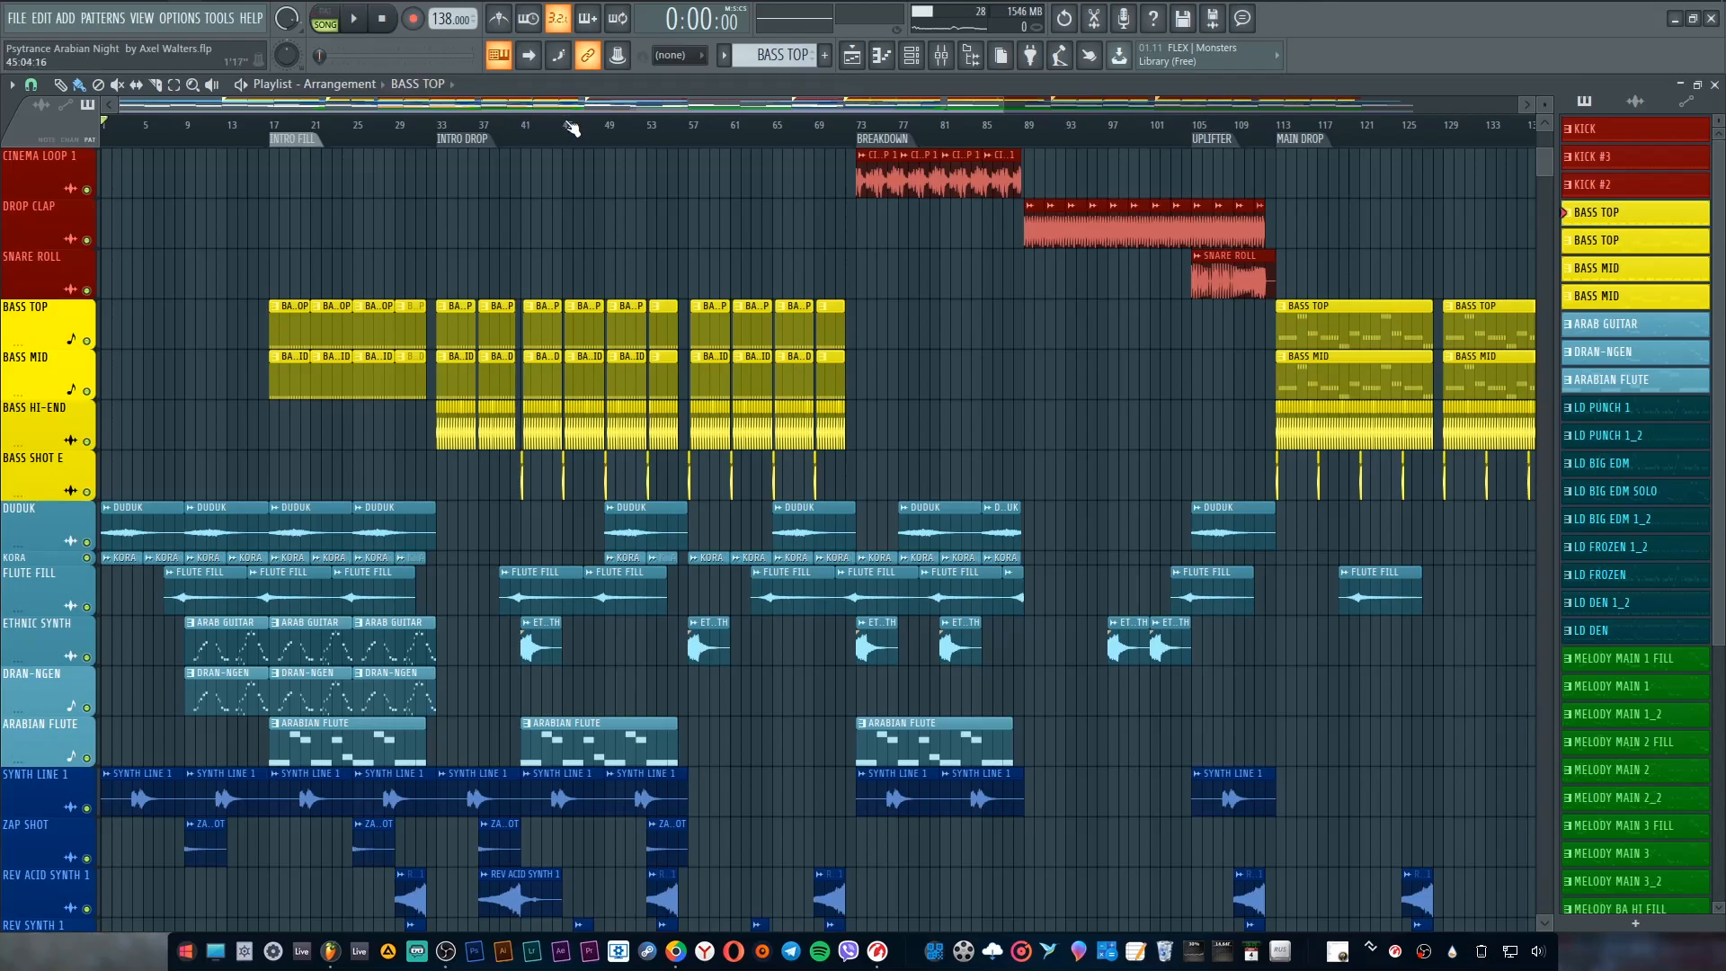
Step: Play the song from the UPLIFTER marker and examine the lead, melody and automation tracks leading into the MAIN DROP
scroll(571, 129, "down", 3)
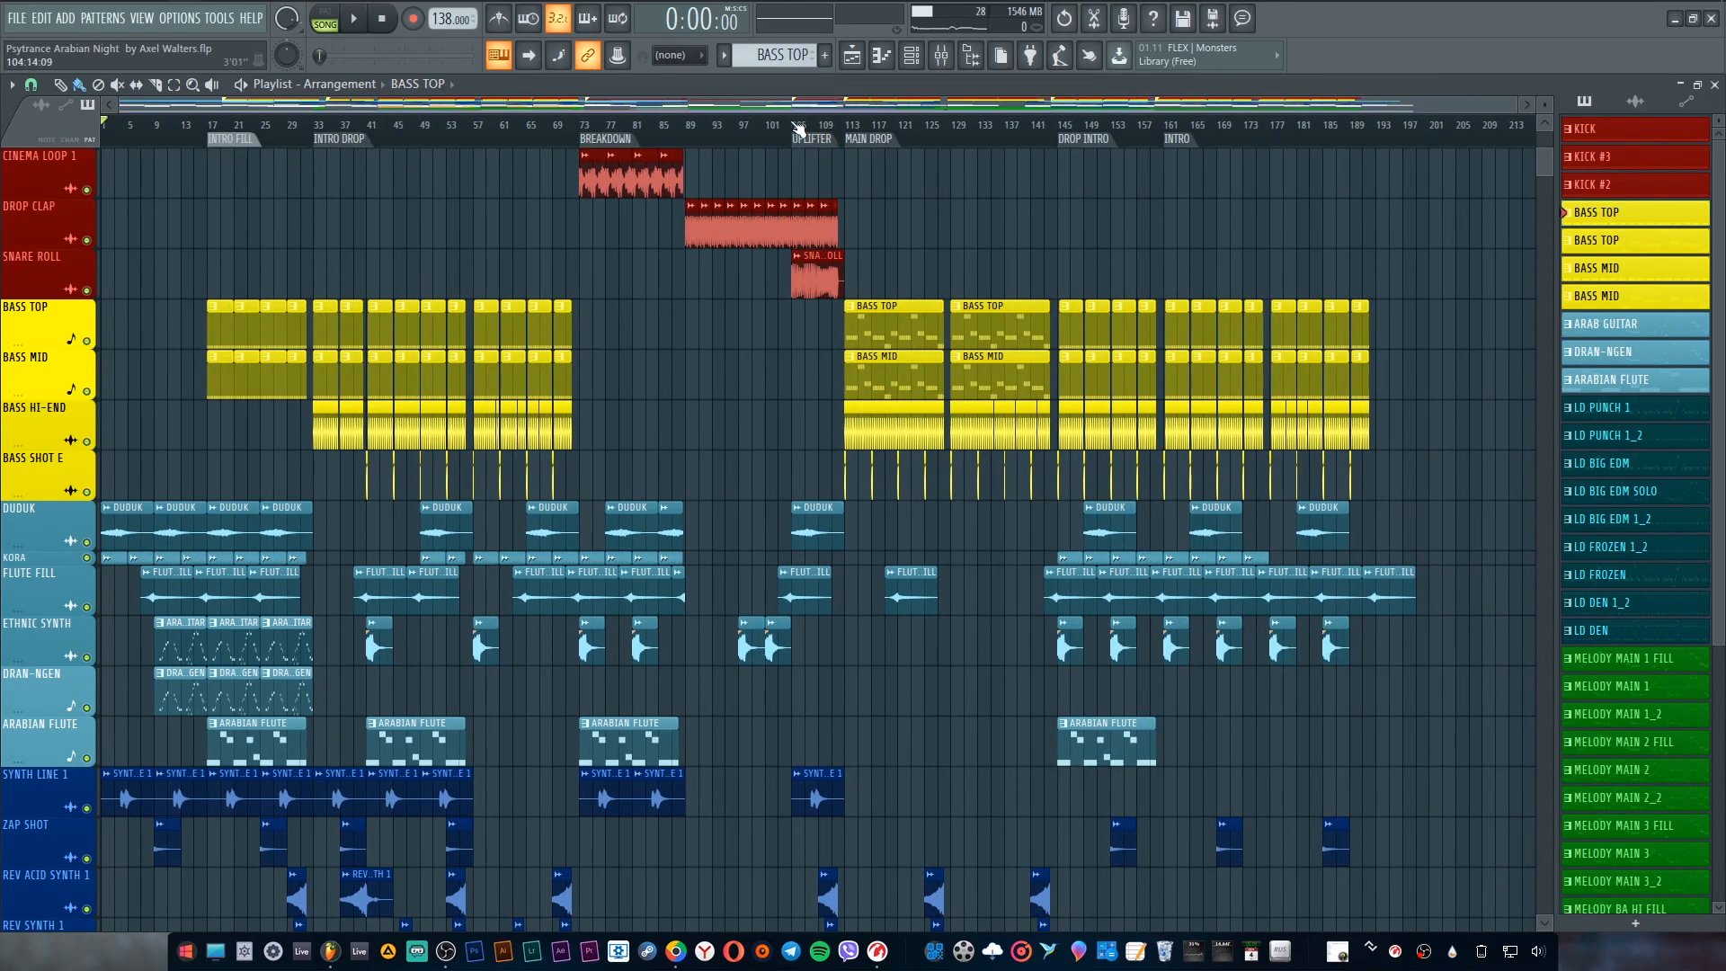
scroll(866, 249, "down", 10)
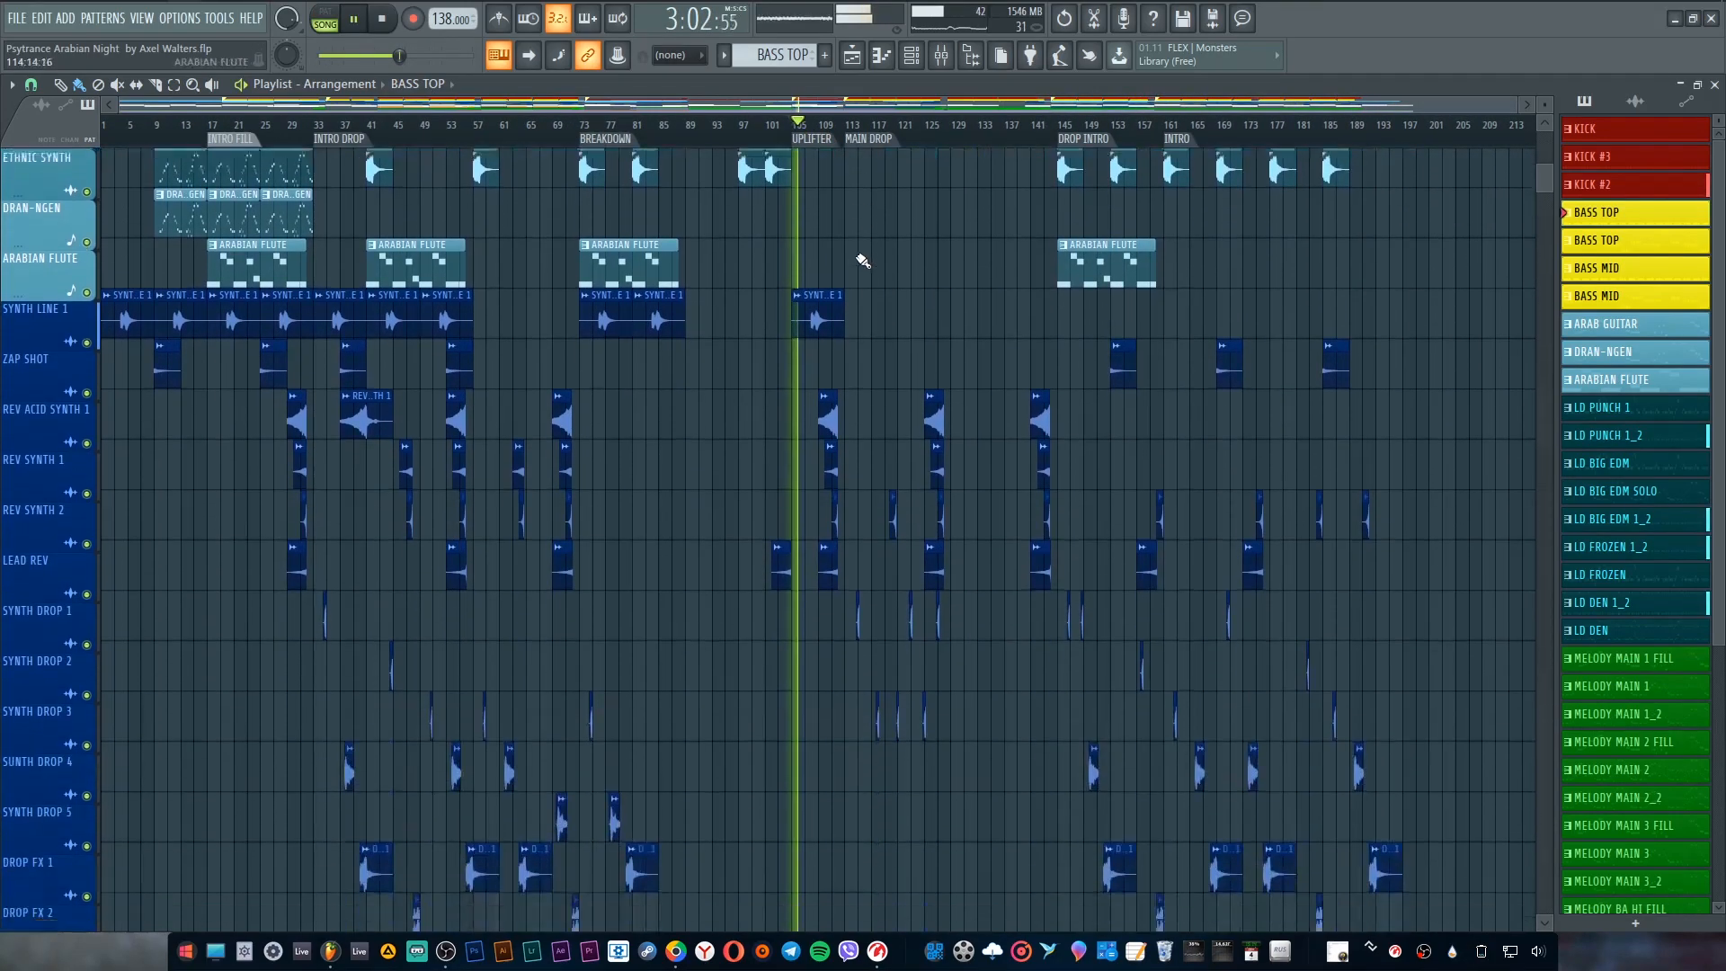
scroll(846, 270, "down", 6)
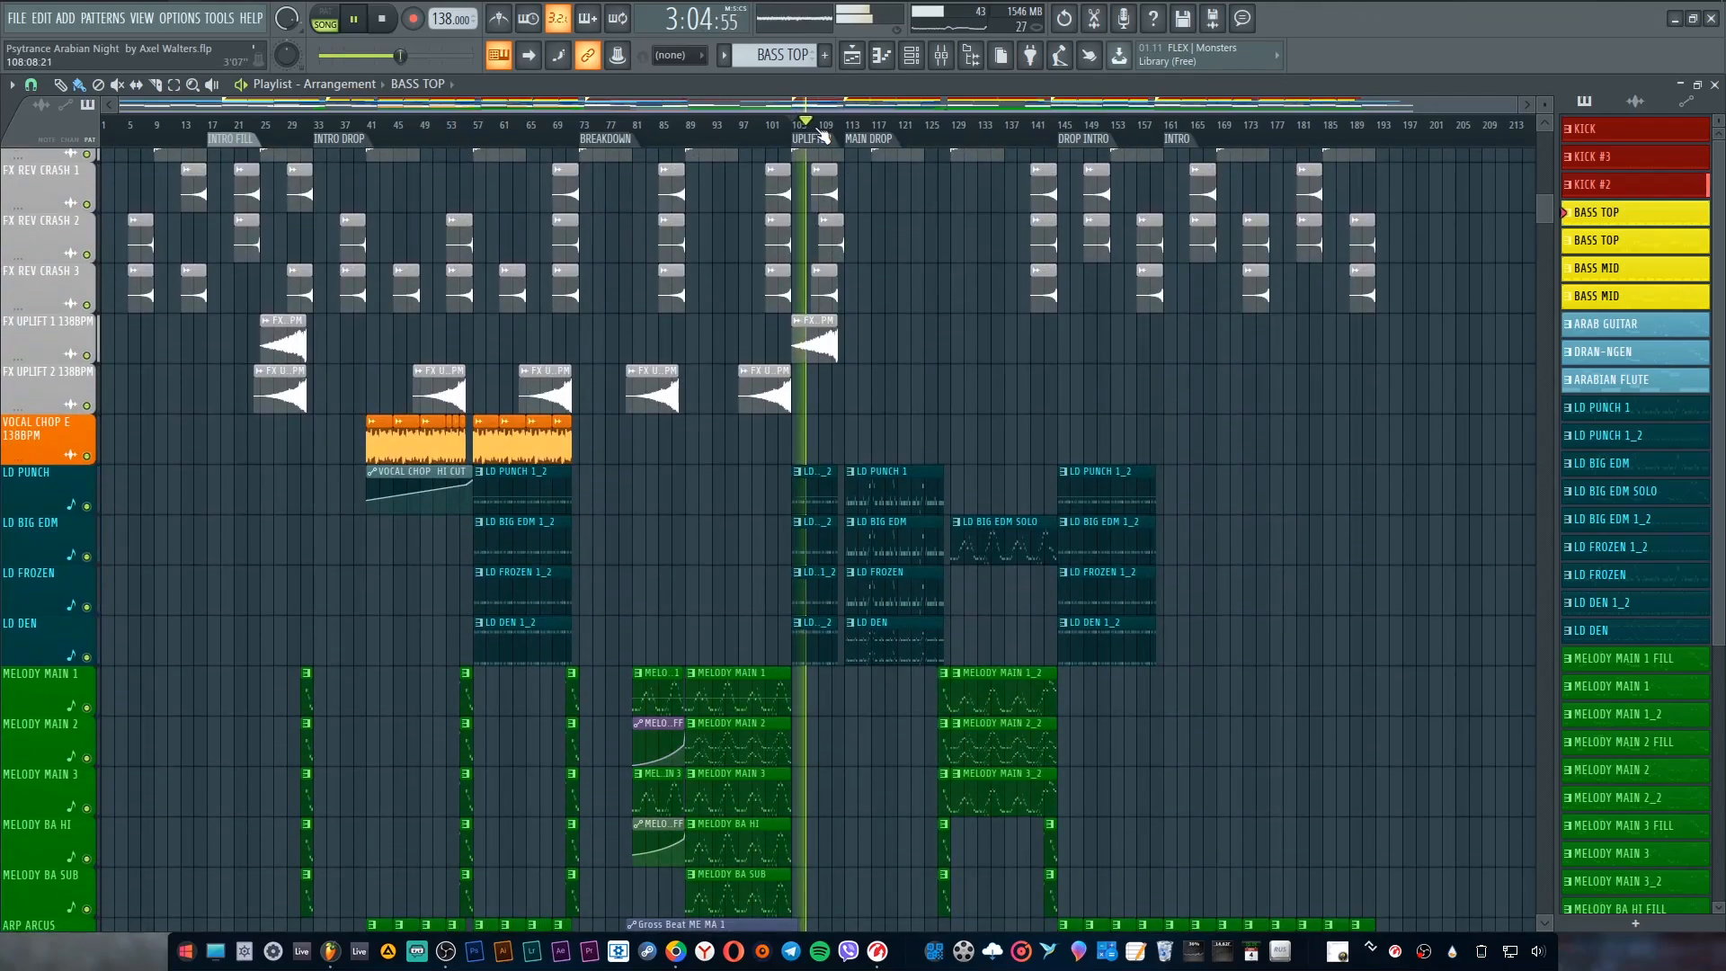
scroll(822, 129, "up", 6)
scroll(825, 351, "down", 12)
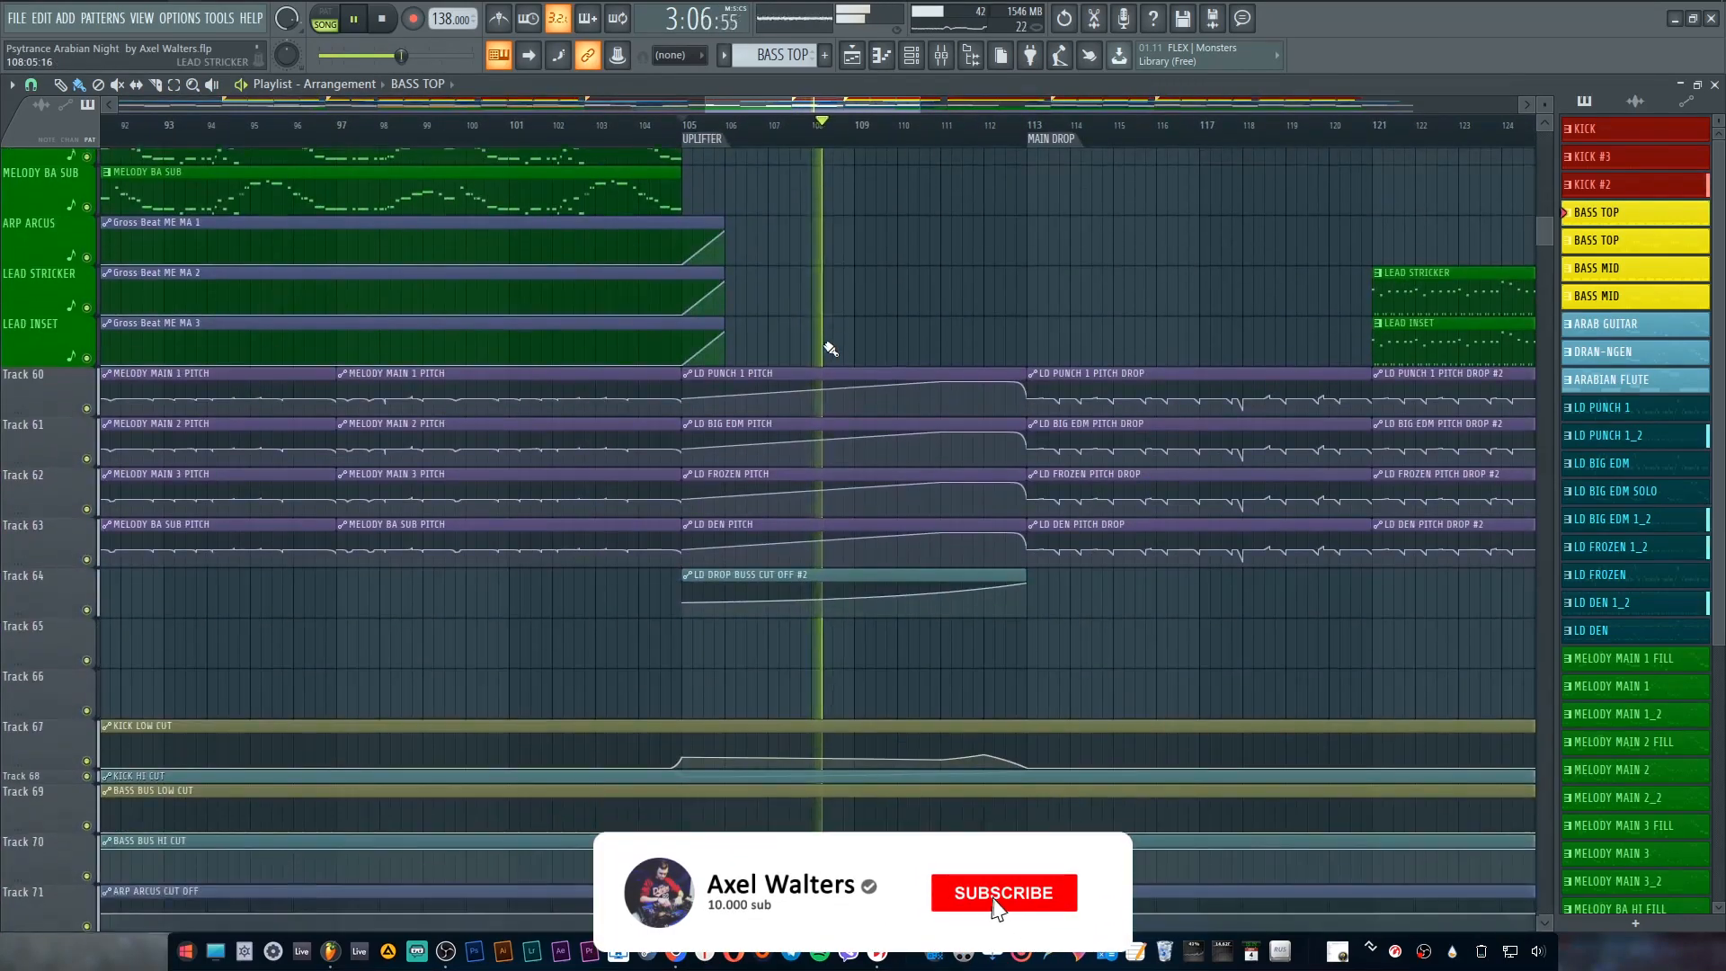
scroll(831, 346, "down", 1)
left_click_drag(826, 108, 847, 112)
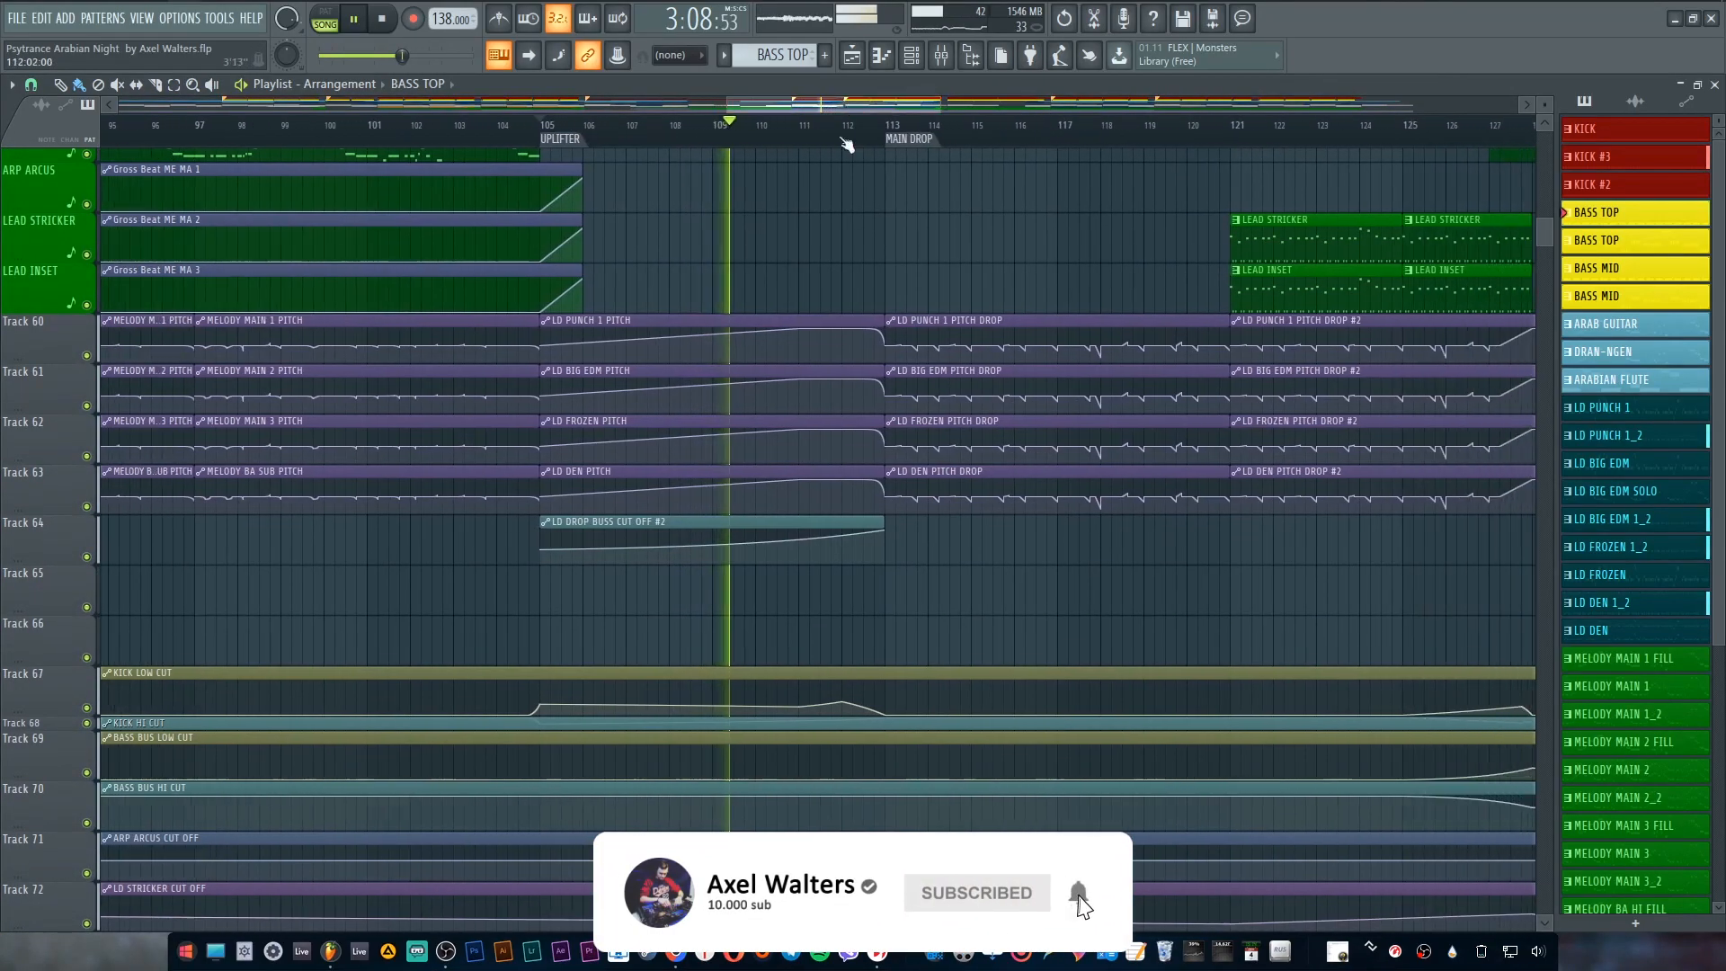
scroll(790, 264, "down", 2)
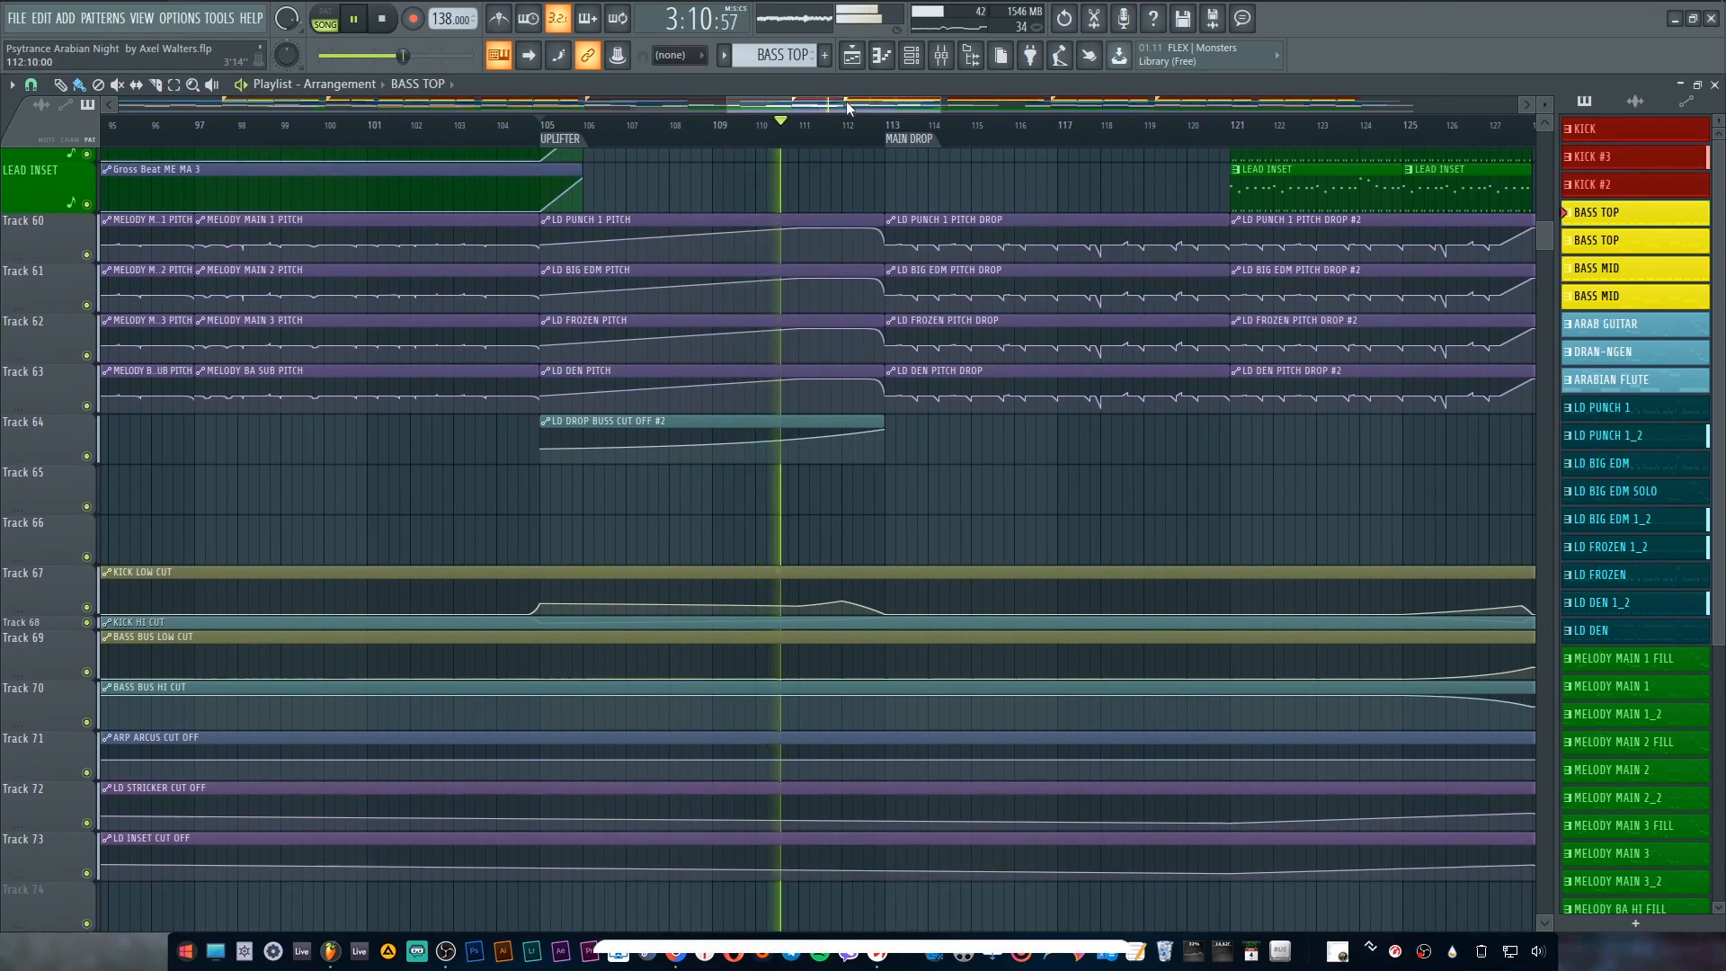
left_click_drag(851, 109, 900, 109)
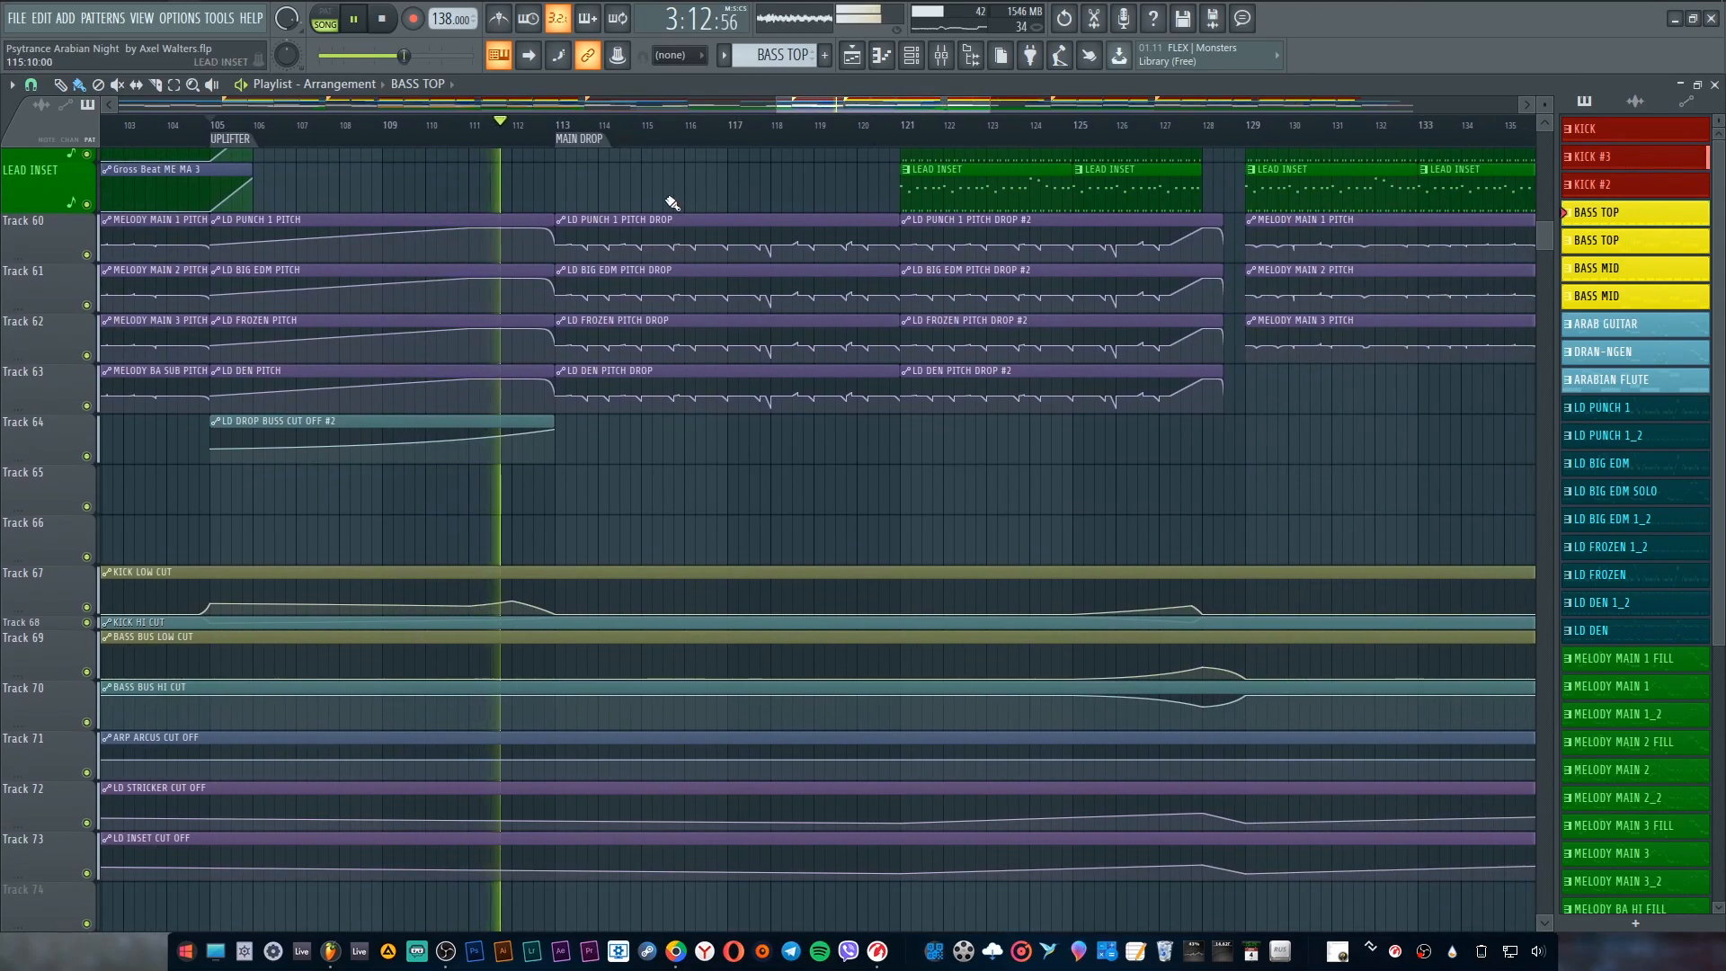
scroll(590, 219, "up", 3)
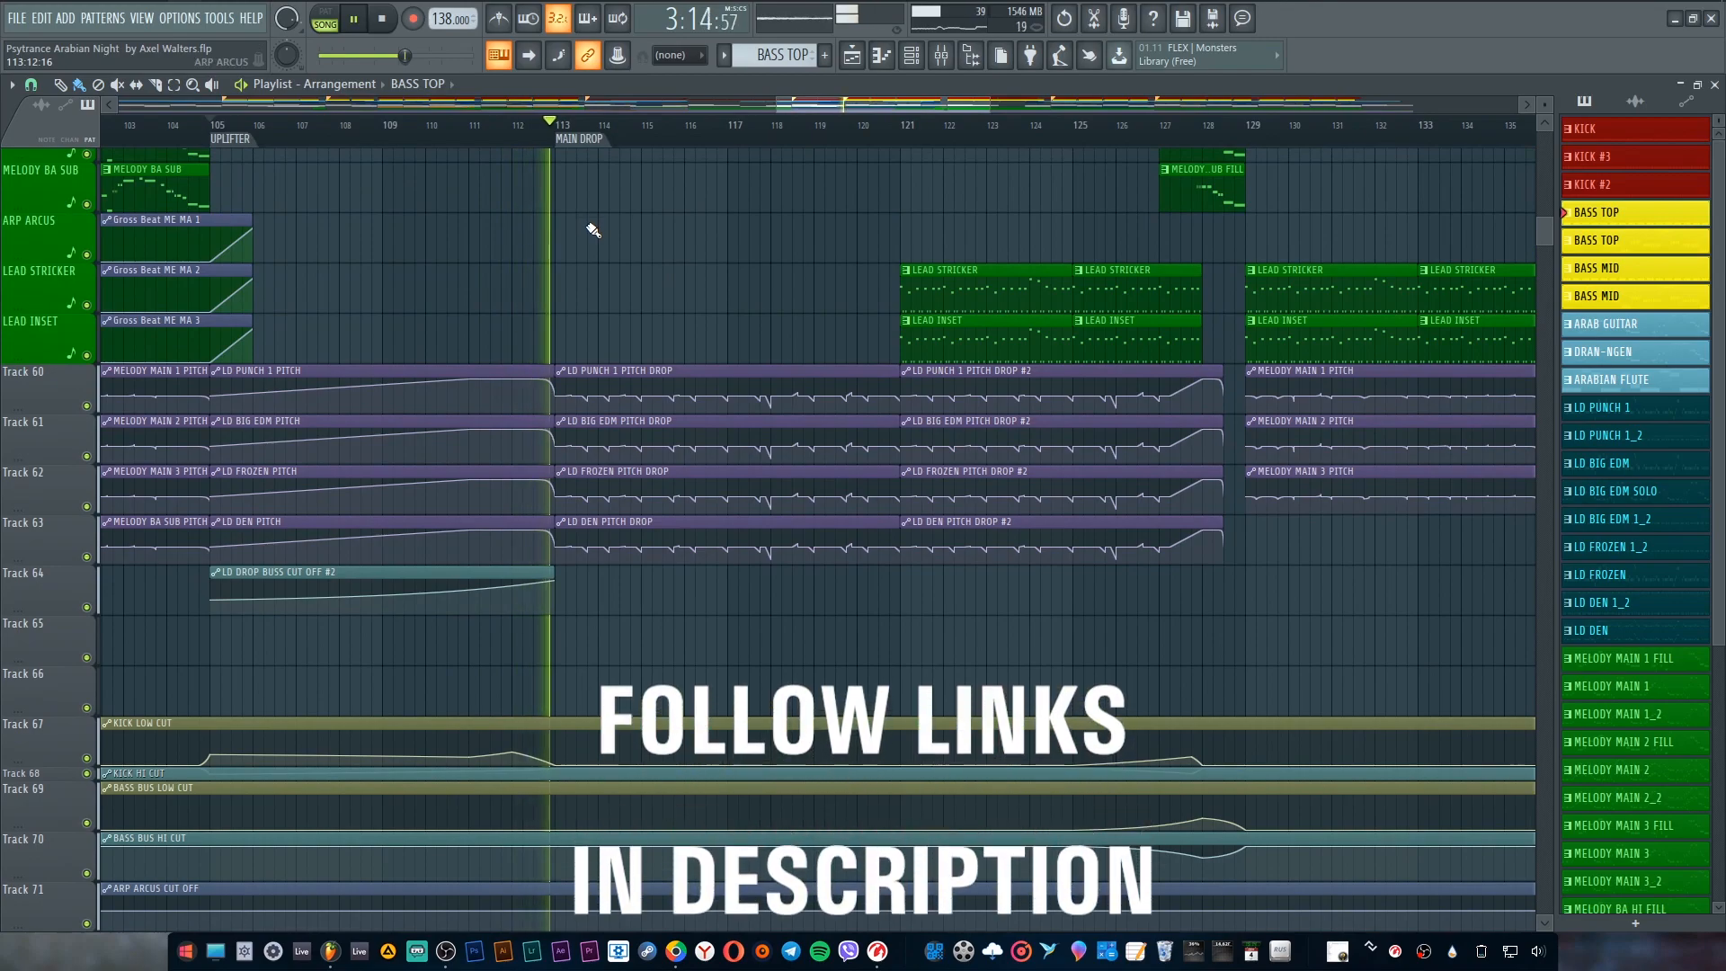
Step: Loop playback over bars 113 to 121 at the MAIN DROP and bring the LD lead tracks into view
left_click_drag(563, 130, 805, 135)
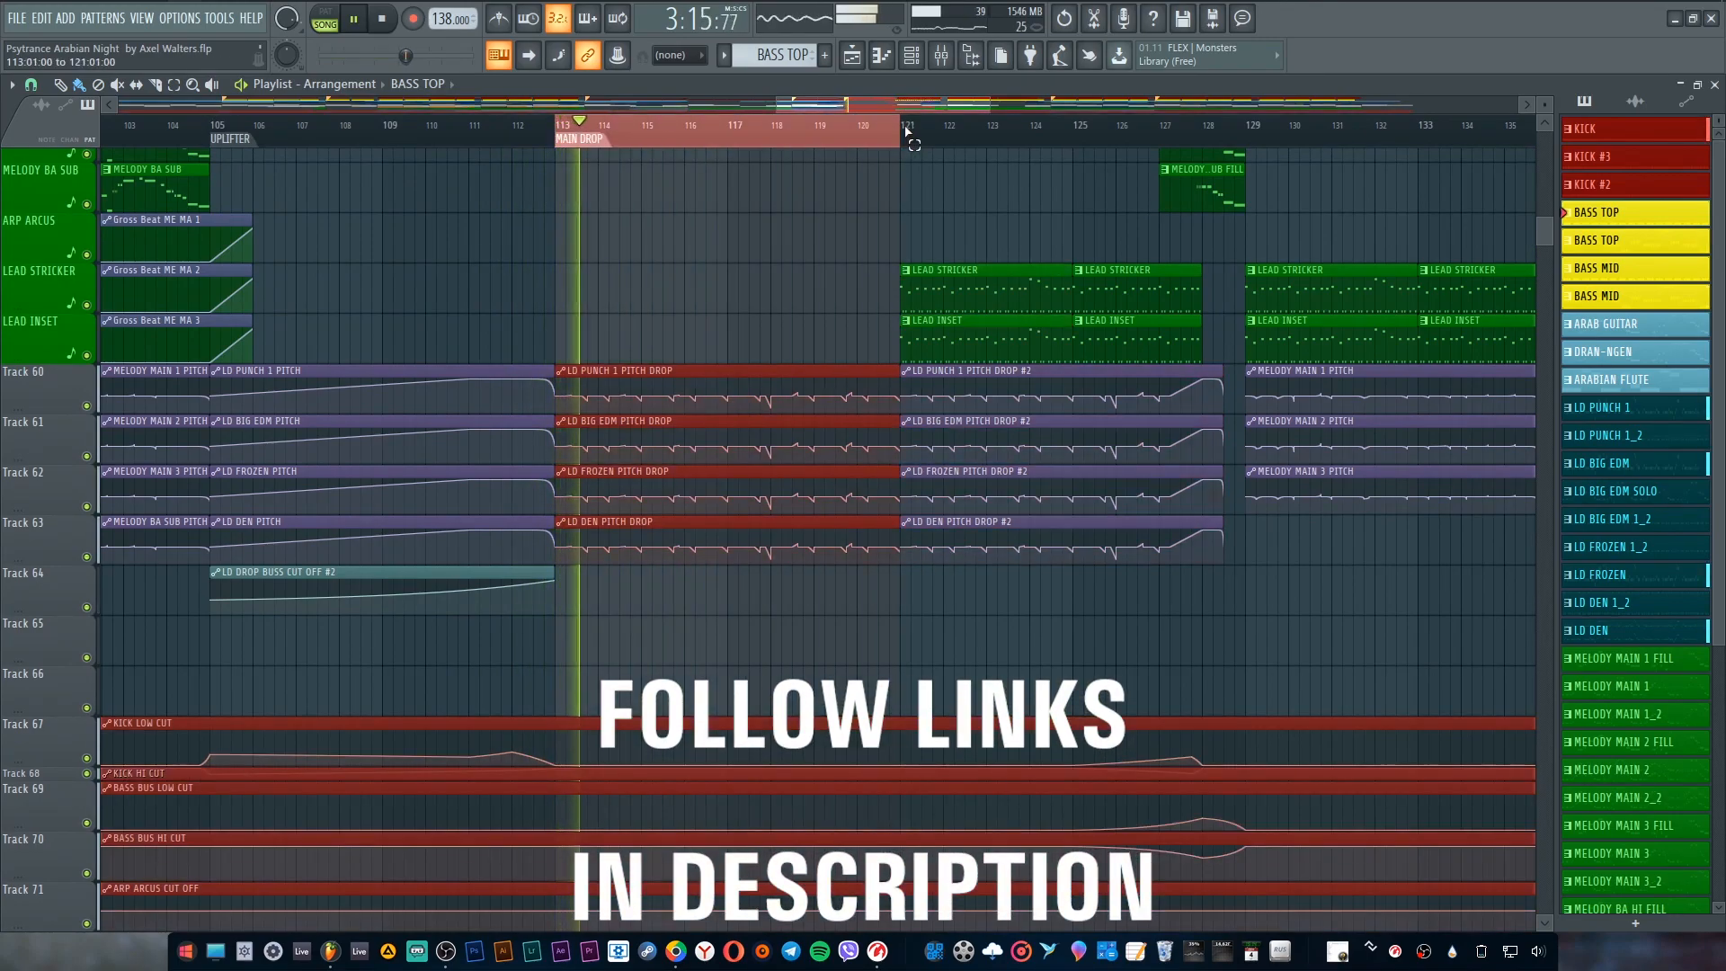
scroll(688, 351, "up", 6)
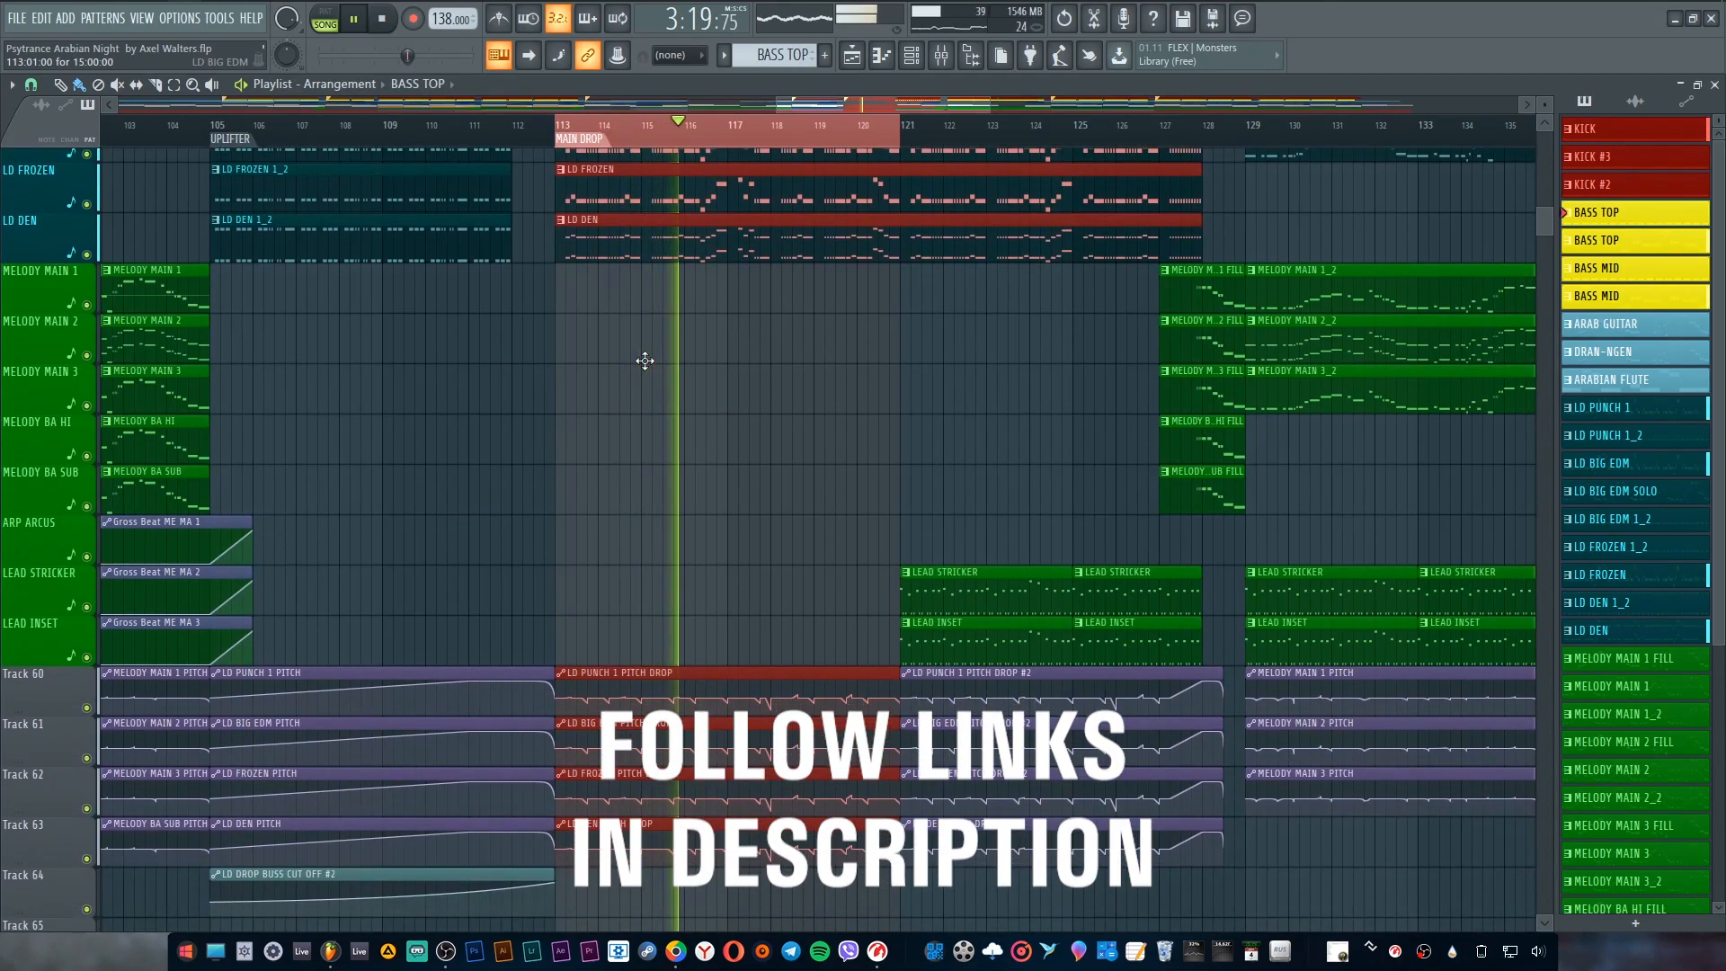
scroll(645, 361, "up", 2)
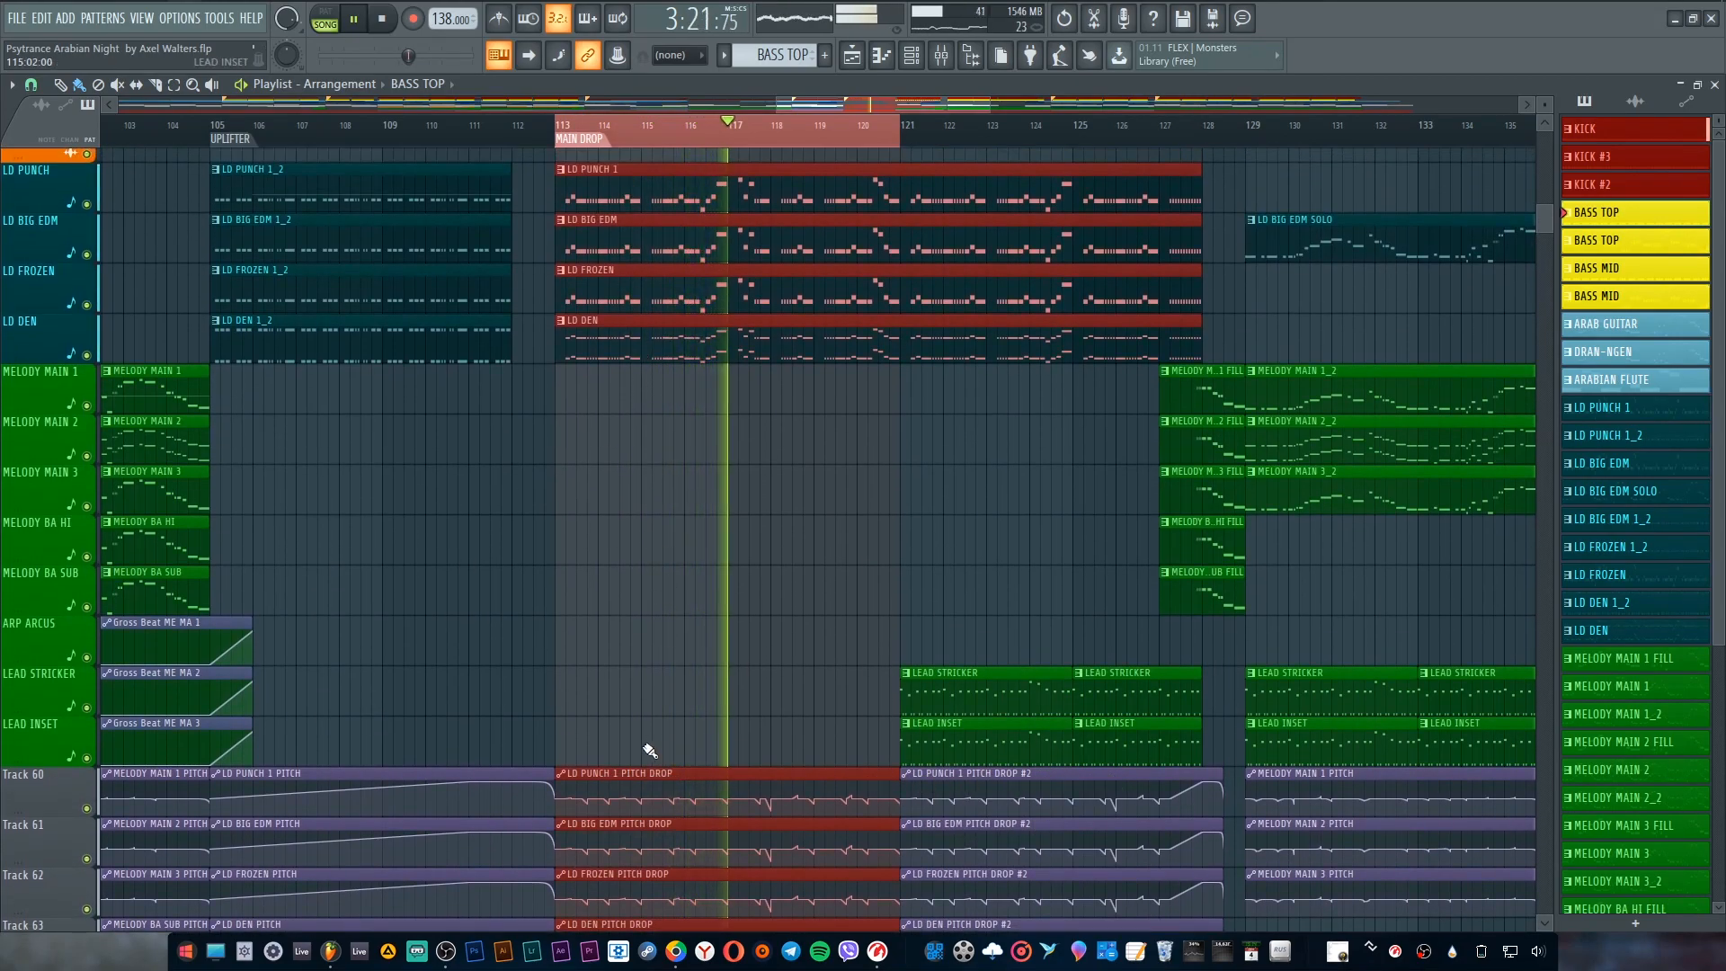
Step: Solo the LD PUNCH playlist track and unmute the pitch automation on Tracks 60 to 63
right_click(88, 204)
left_click(88, 809)
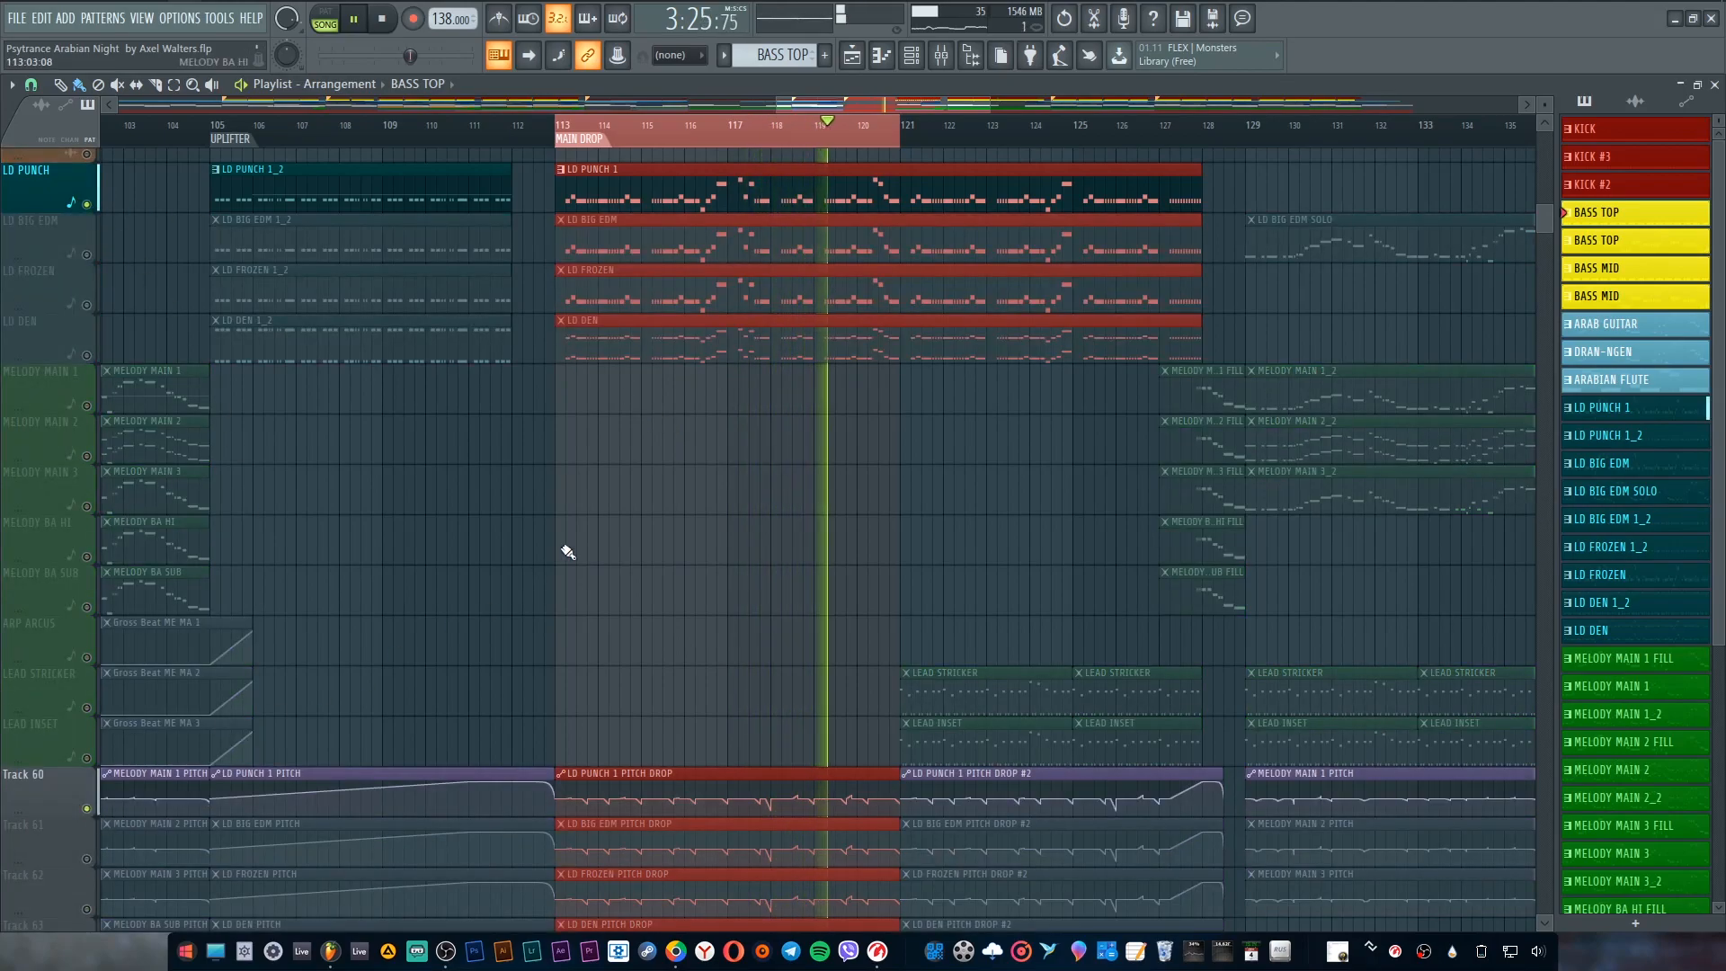
left_click(87, 859)
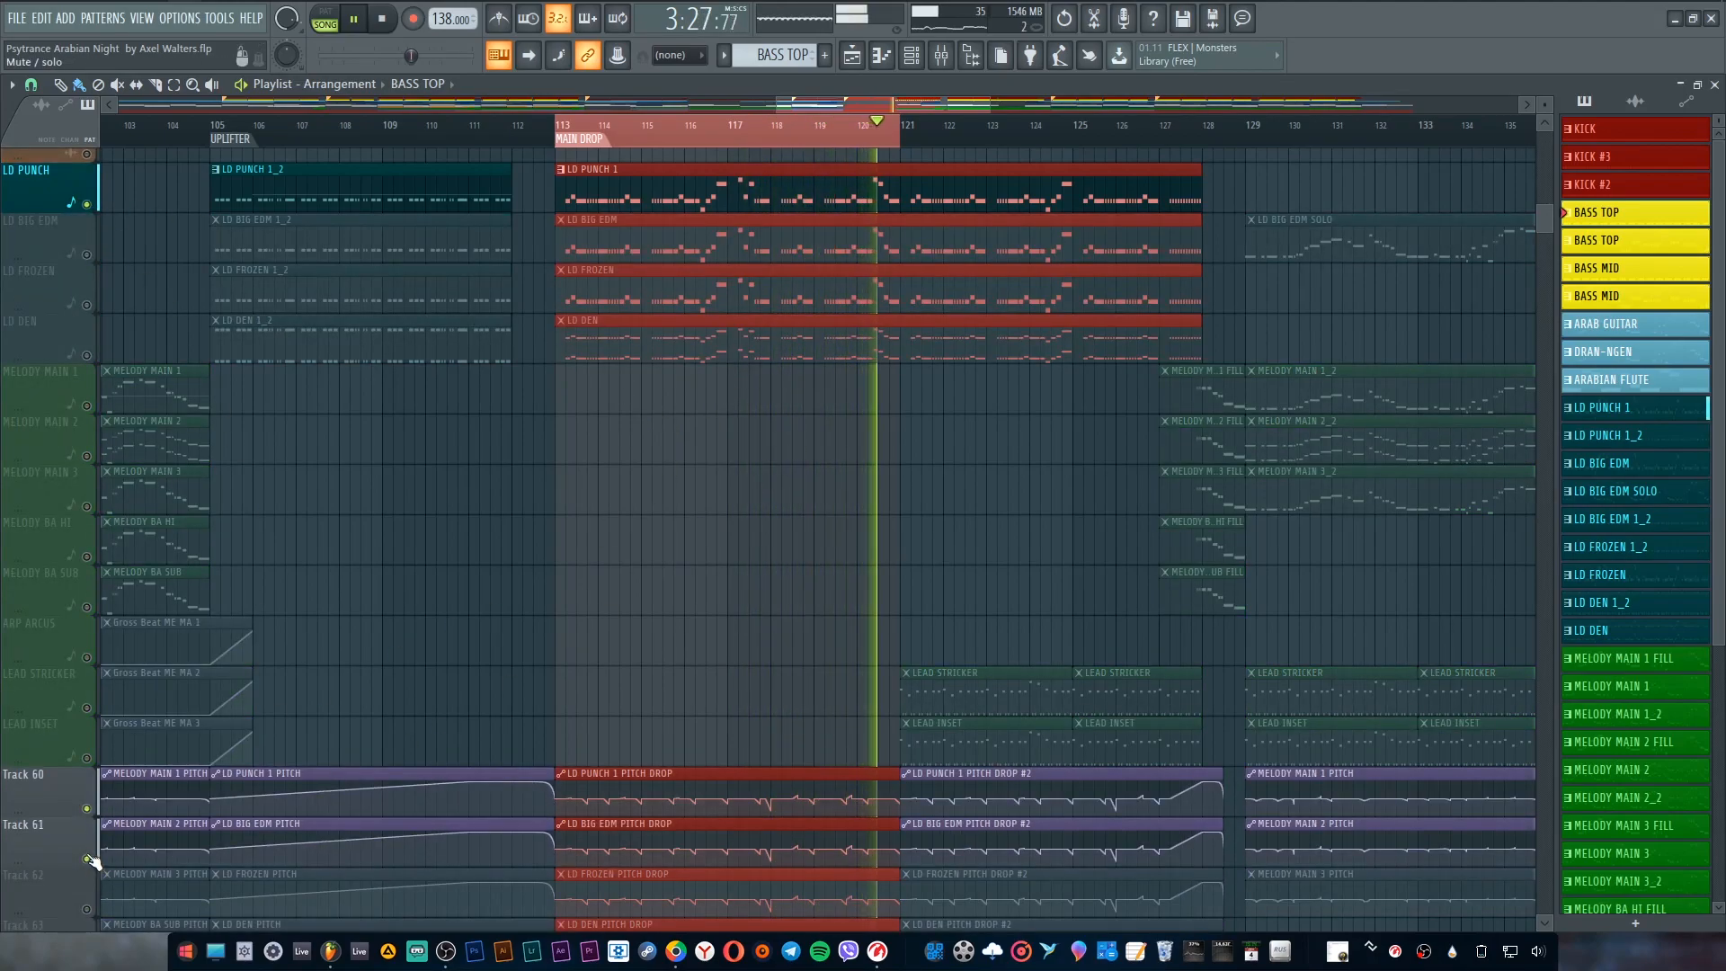
scroll(87, 863, "down", 3)
left_click(87, 760)
left_click(88, 808)
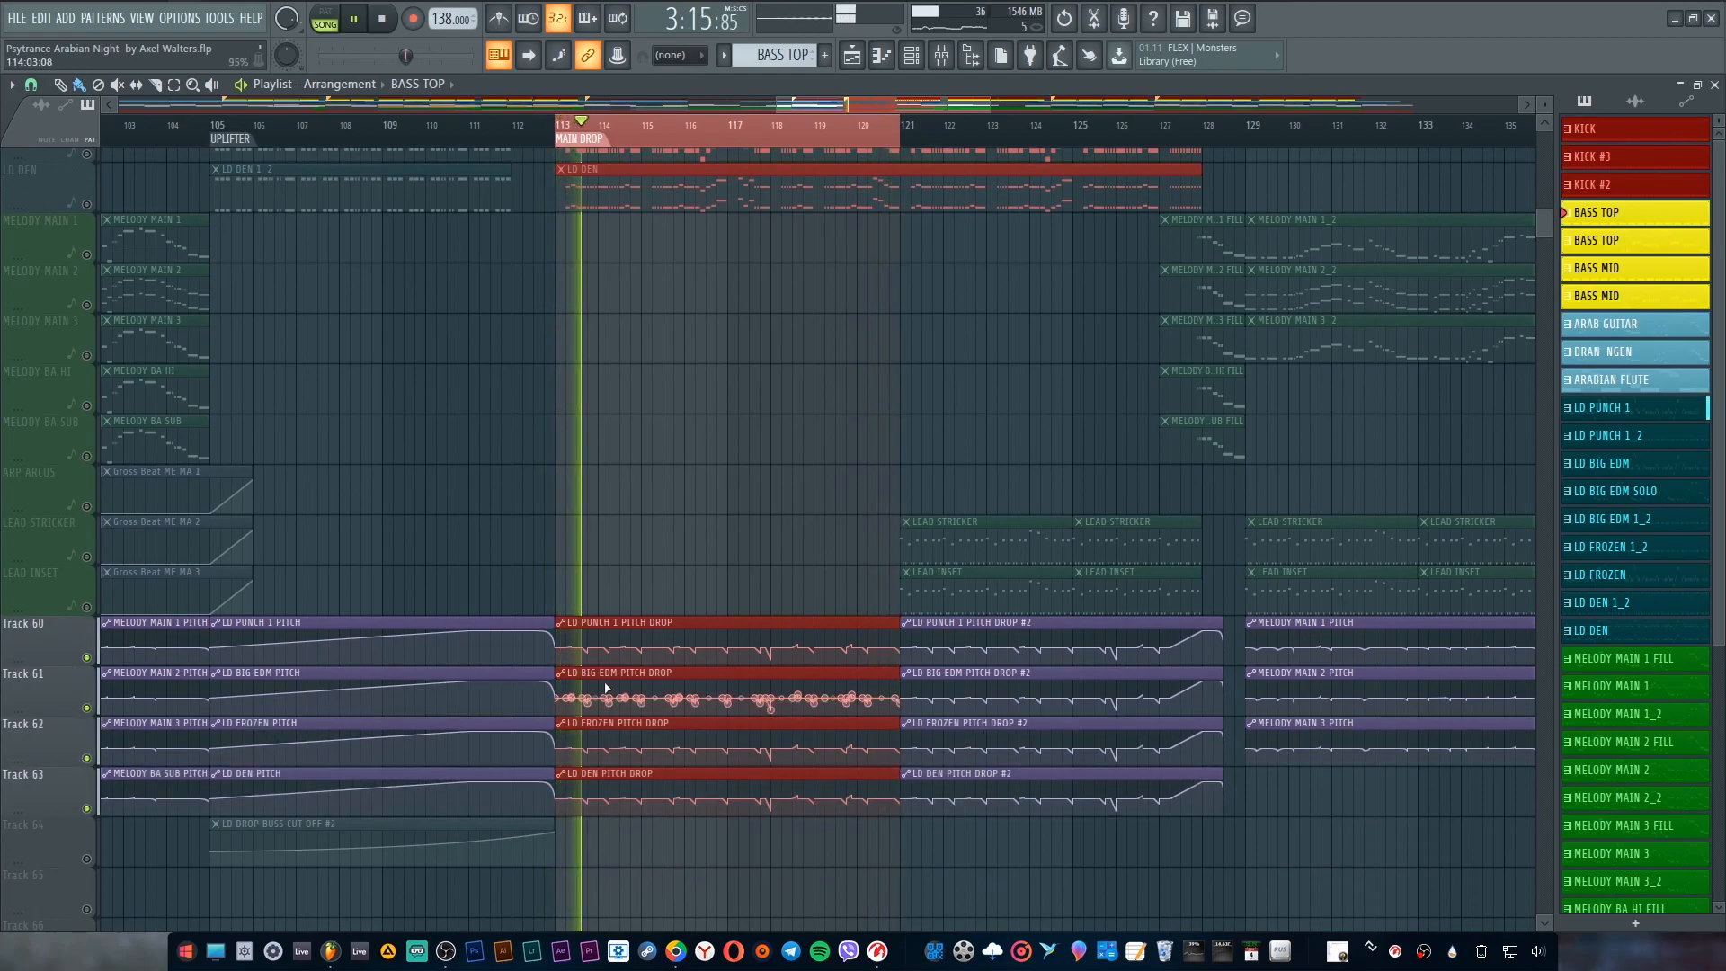
Step: Unmute the LD BIG EDM track and mute LD PUNCH to audition LD BIG EDM with the pitch automation
scroll(601, 360, "up", 2)
scroll(598, 252, "up", 1)
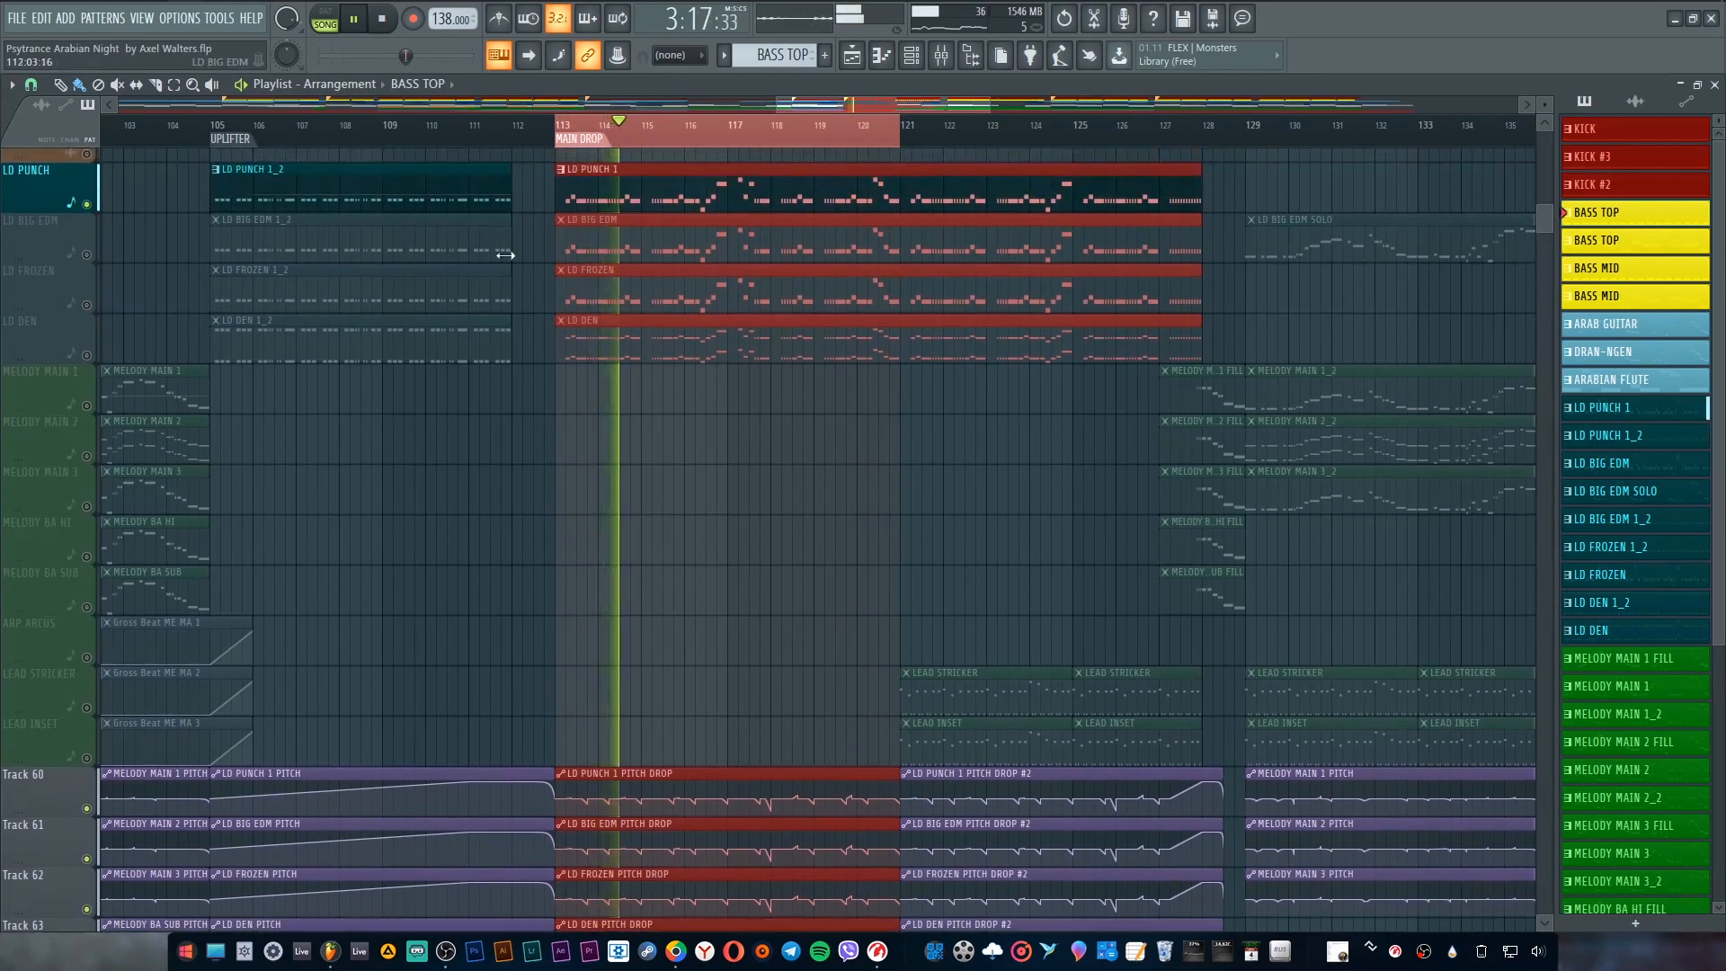
left_click(87, 255)
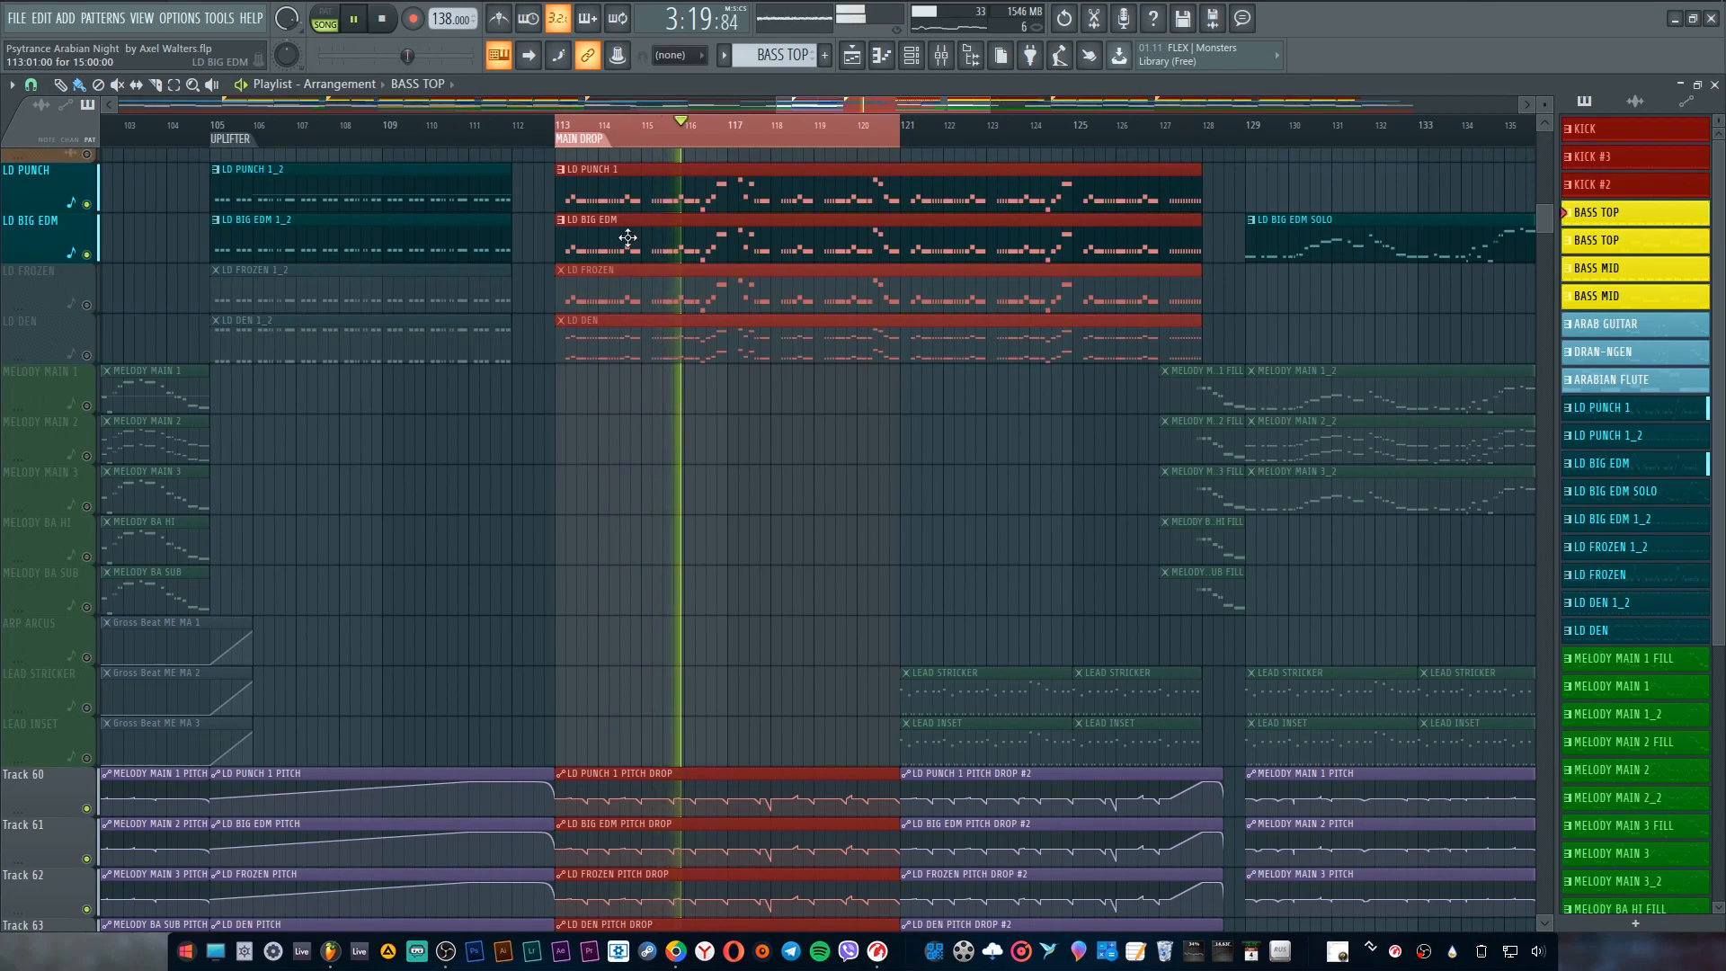
left_click(87, 204)
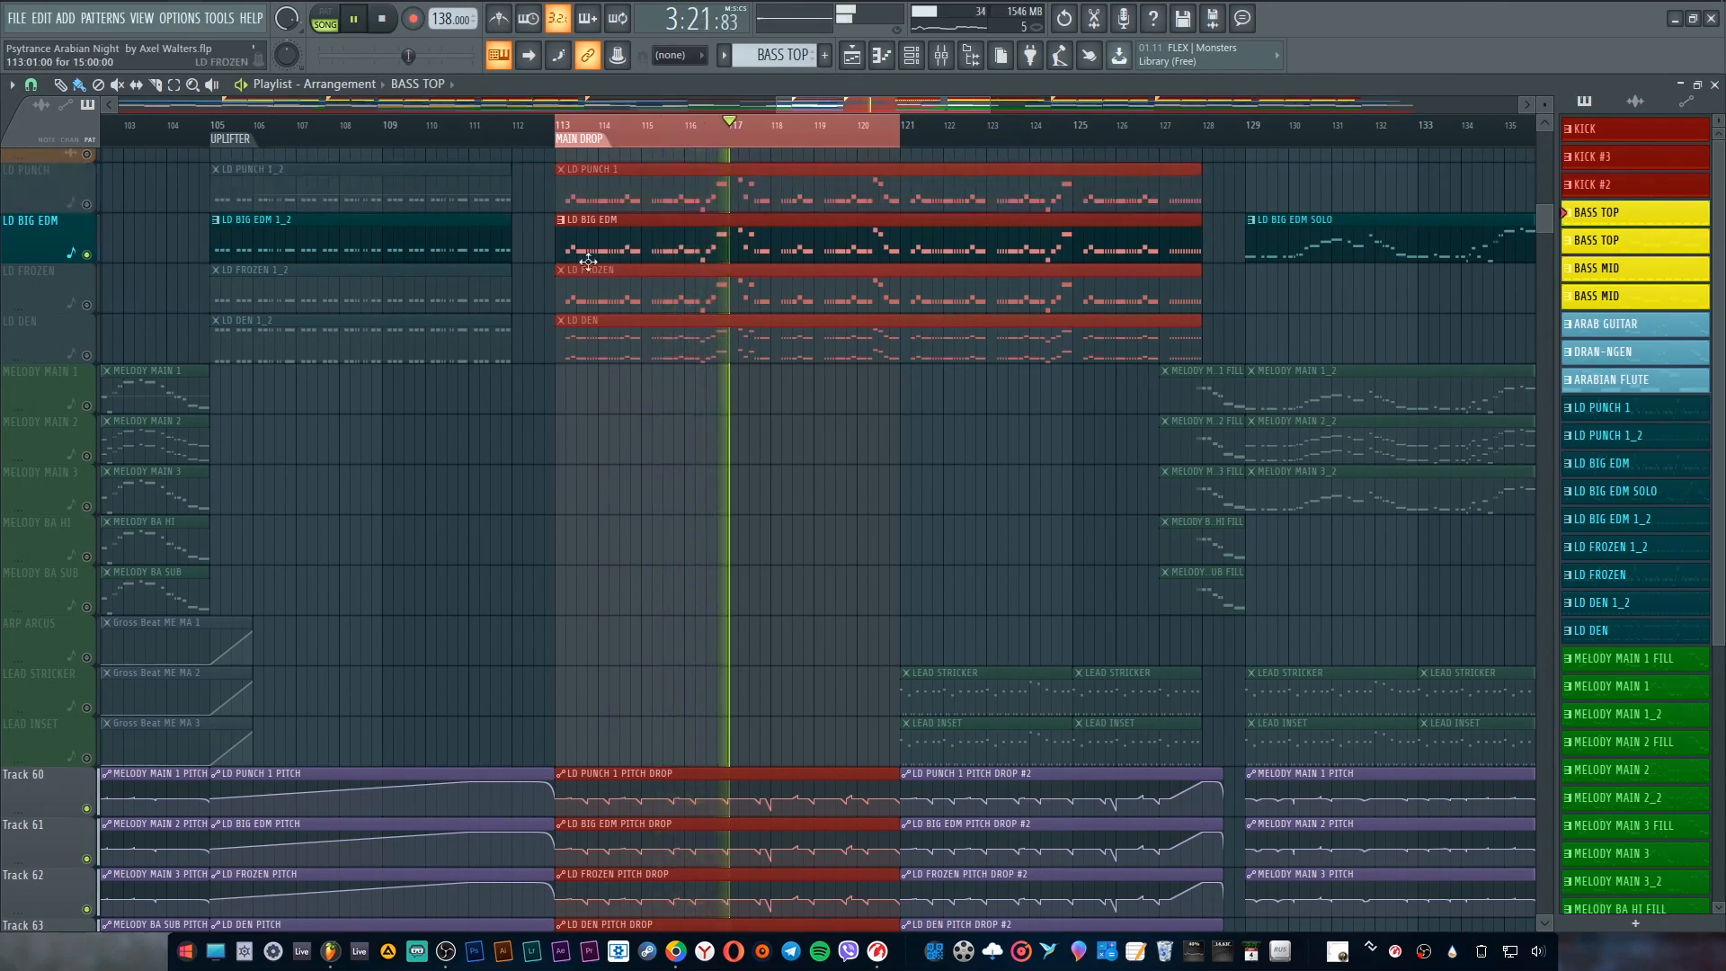
Step: Audition the LD FROZEN and LD DEN playlist tracks in solo, one after the other
scroll(686, 443, "down", 1)
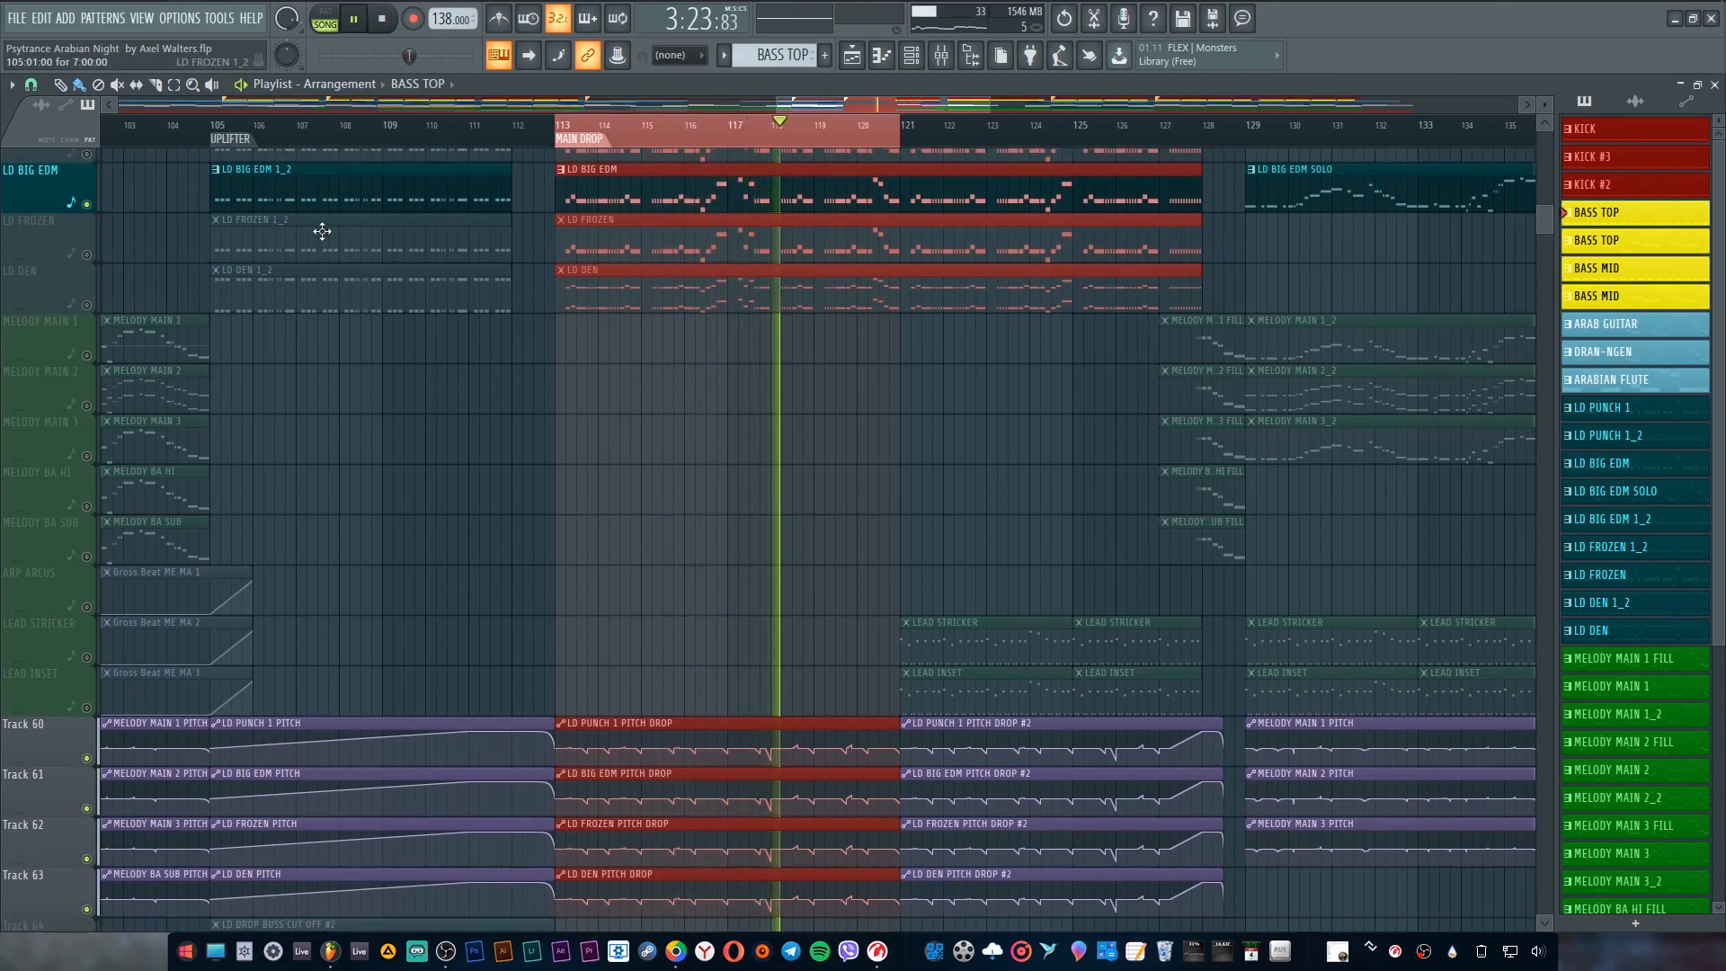
right_click(88, 256)
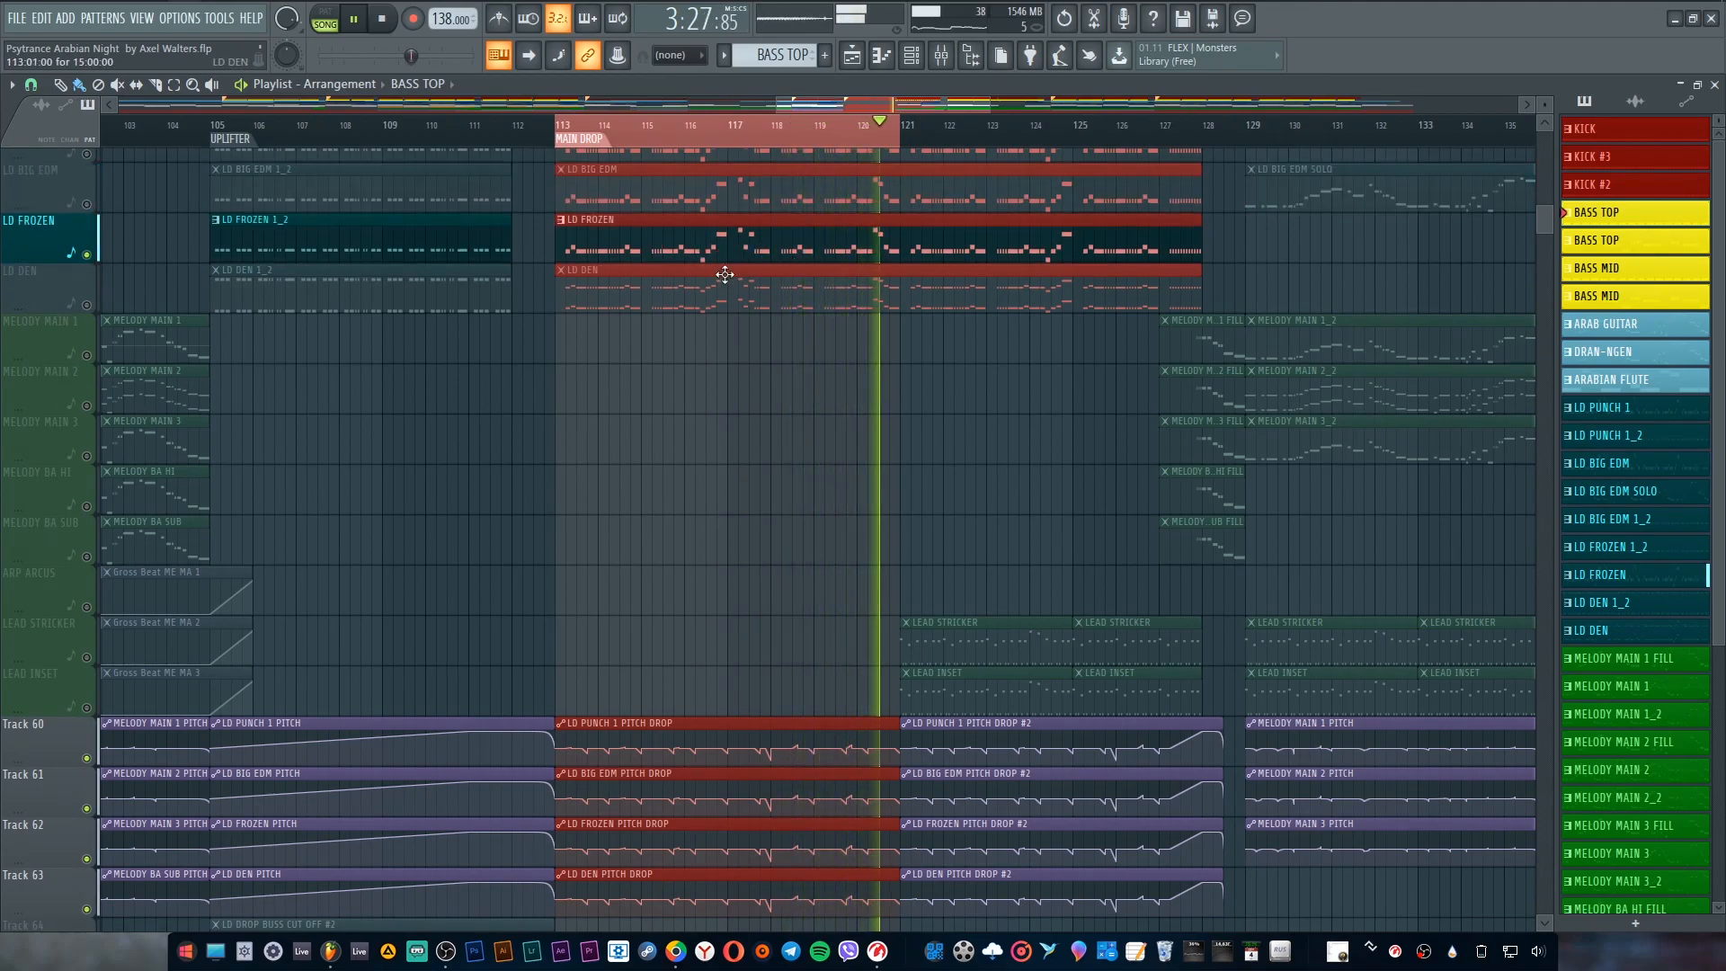
scroll(693, 314, "down", 1)
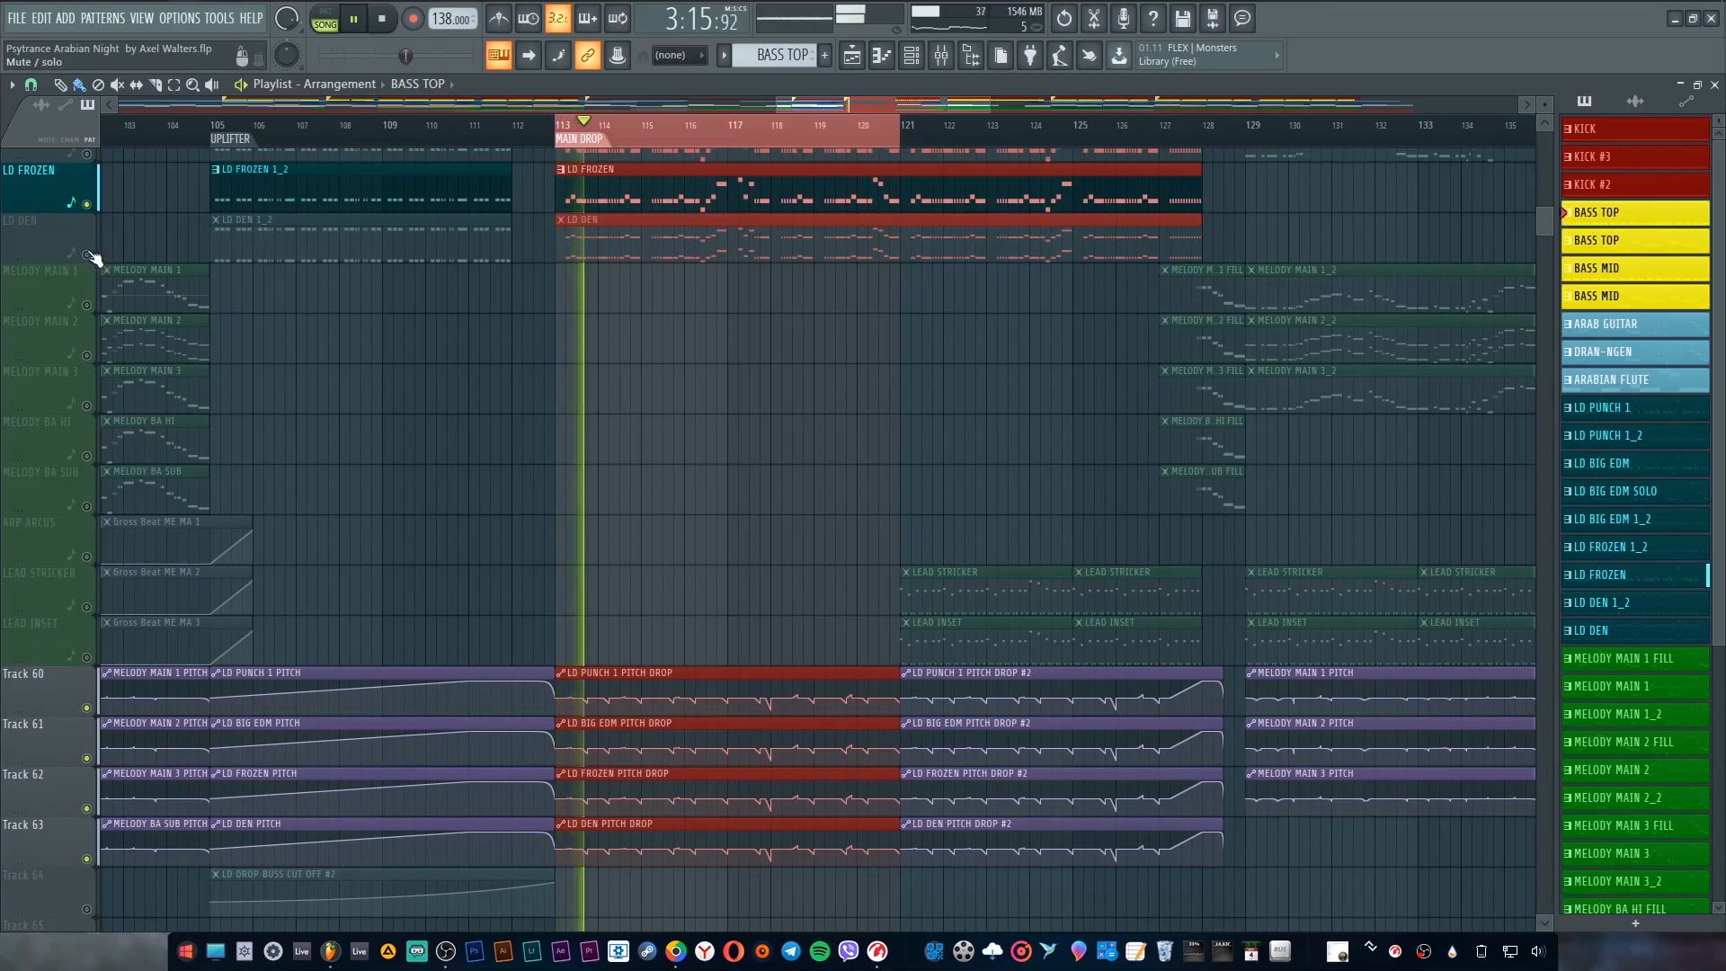
right_click(87, 255)
scroll(686, 432, "down", 1)
scroll(661, 297, "up", 2)
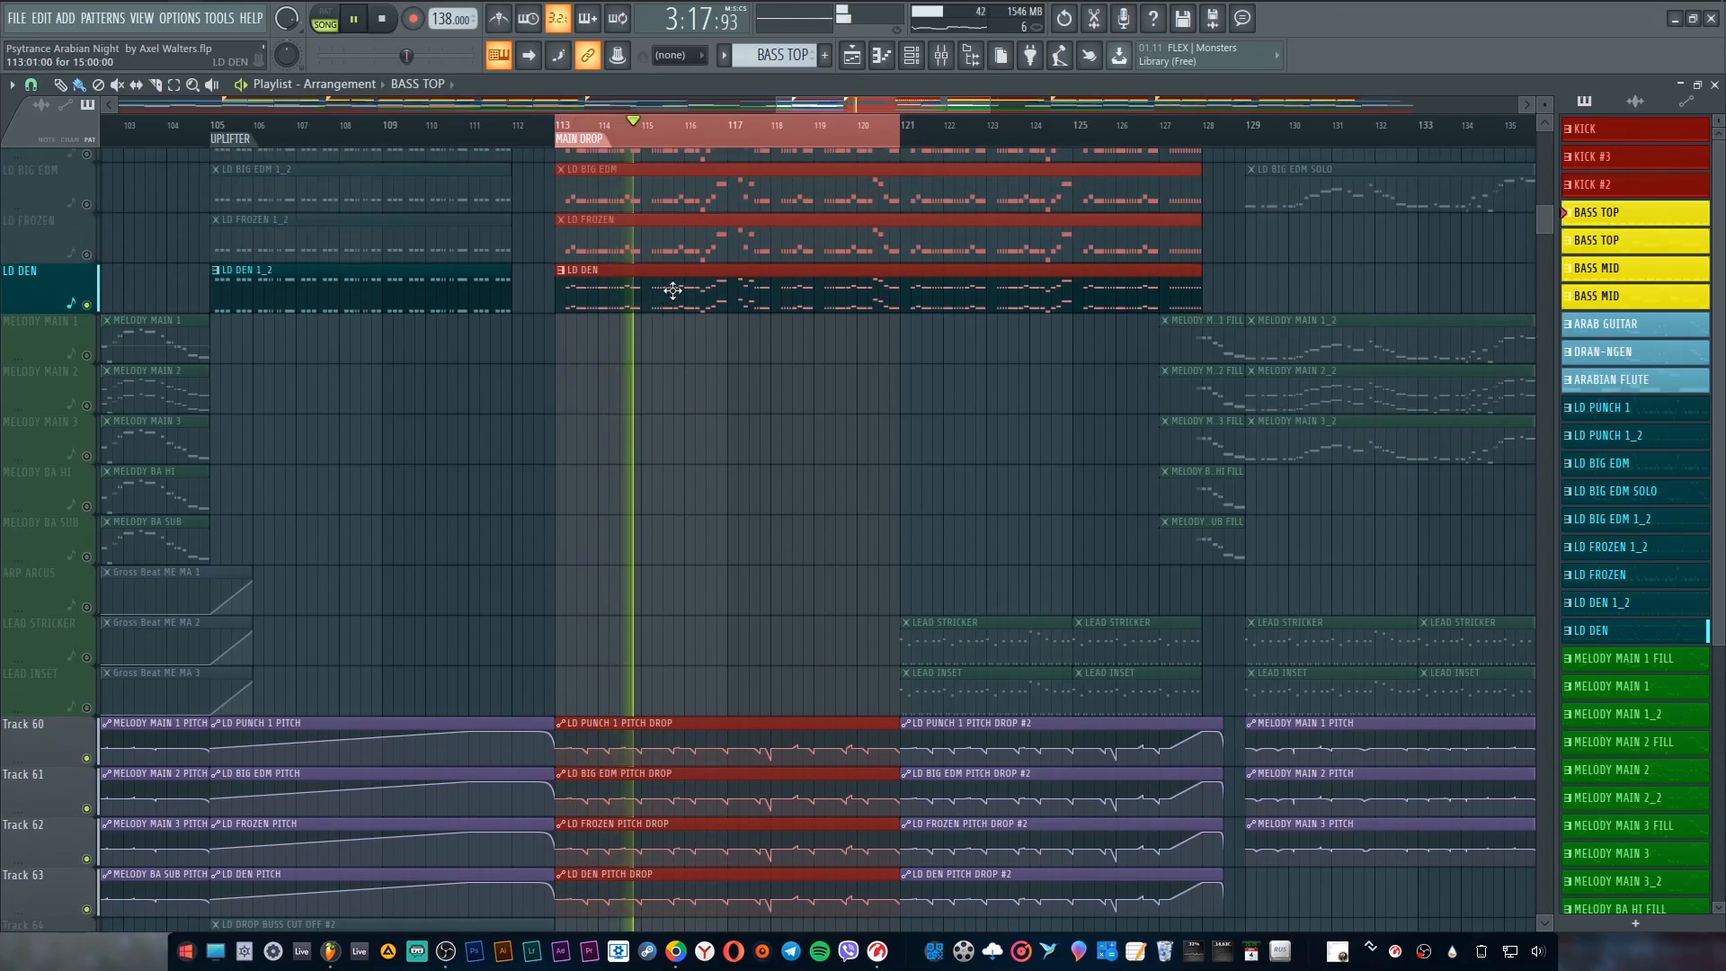
Step: Unsolo LD DEN to restore all playlist tracks and clear the MAIN DROP time selection
scroll(740, 127, "down", 3)
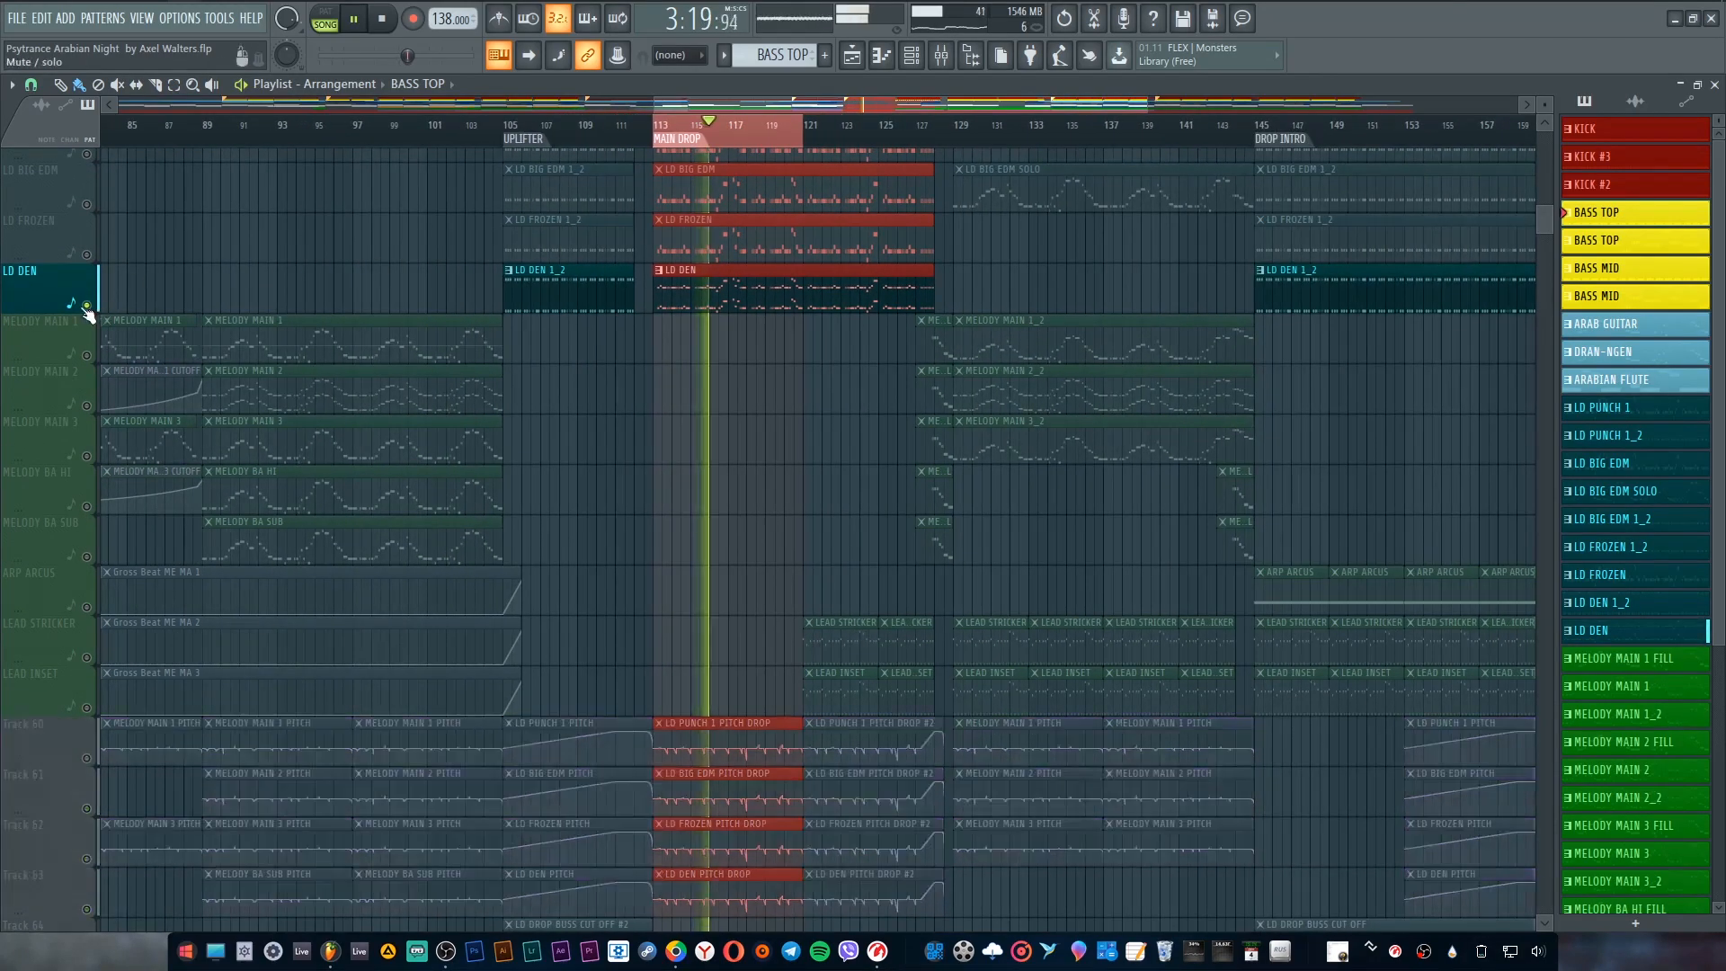
right_click(88, 306)
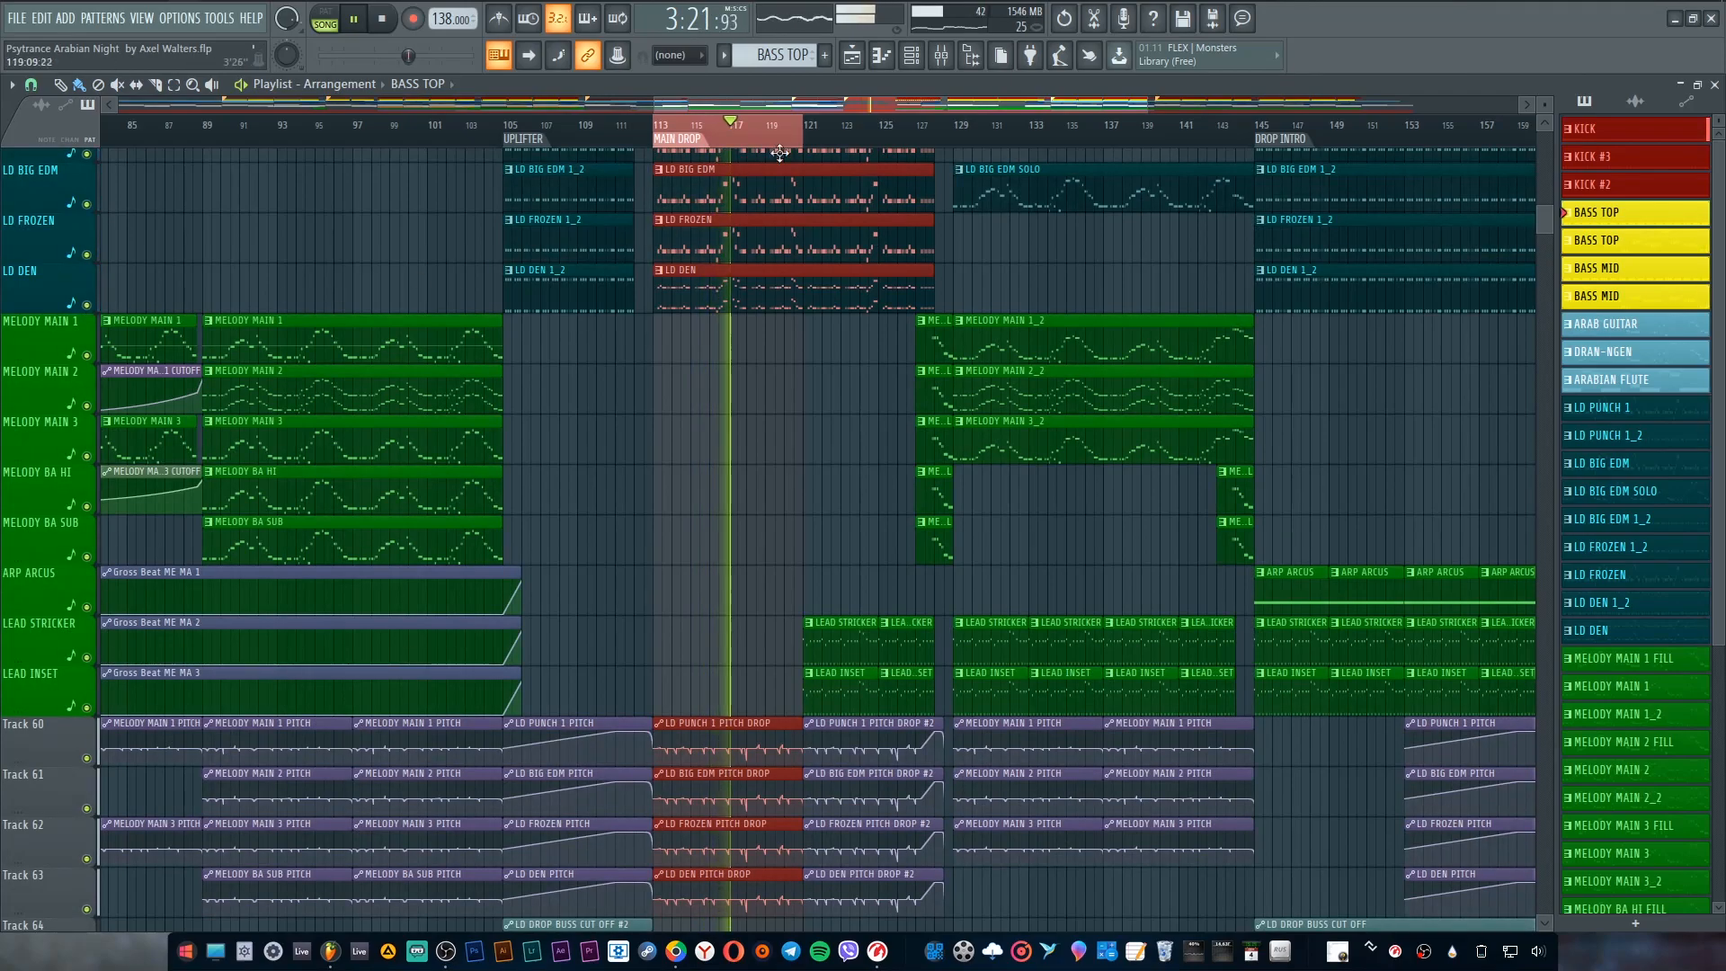
scroll(847, 174, "up", 1)
left_click(908, 130, "ctrl")
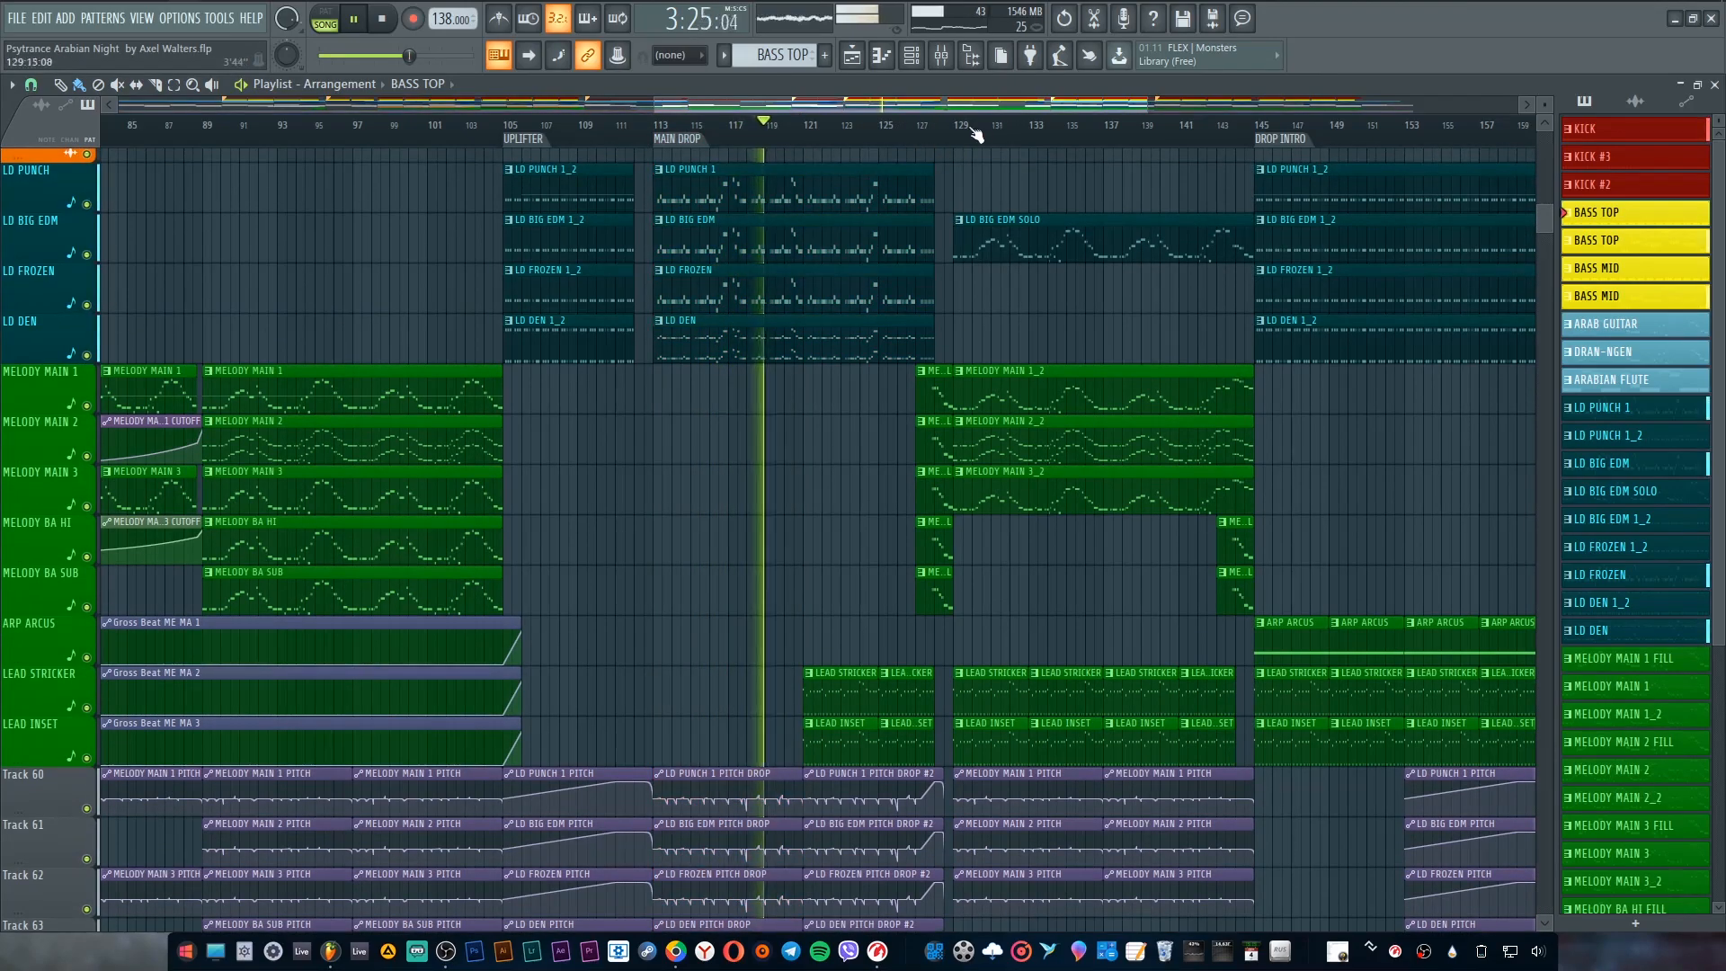
scroll(1019, 142, "up", 1)
scroll(987, 110, "up", 2)
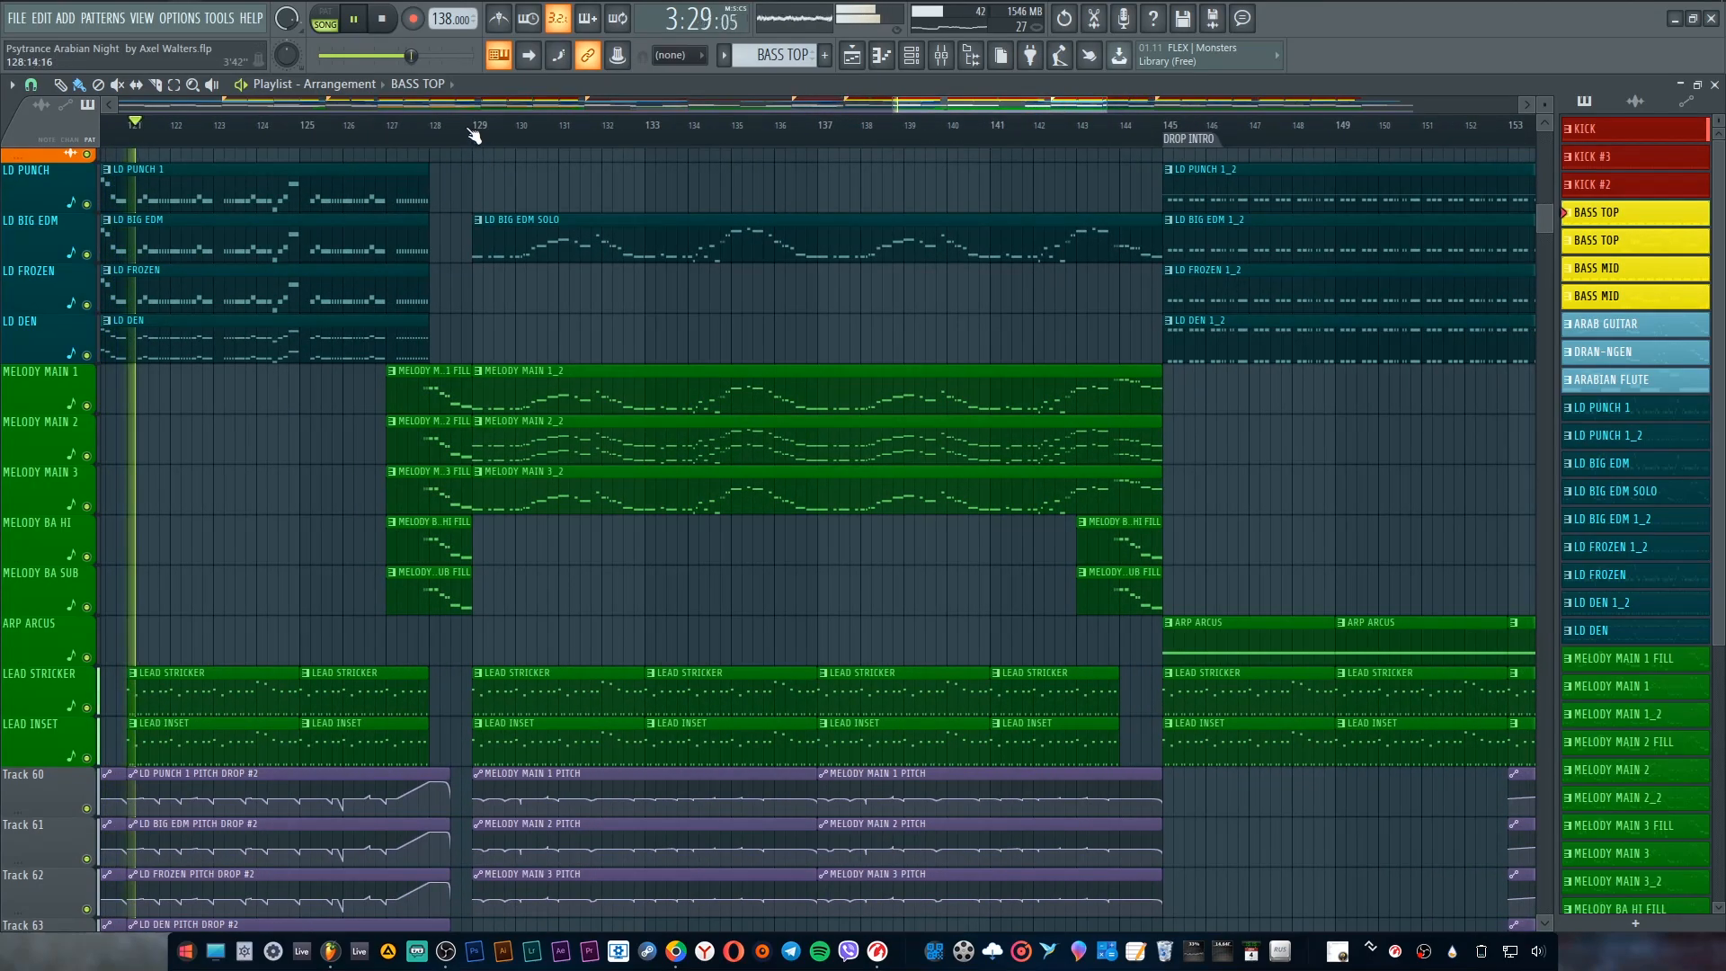
Step: Select bars 129 to 145 for playback and solo MELODY MAIN 1 together with Track 60's pitch automation
left_click_drag(538, 130, 1164, 135)
scroll(575, 428, "down", 1)
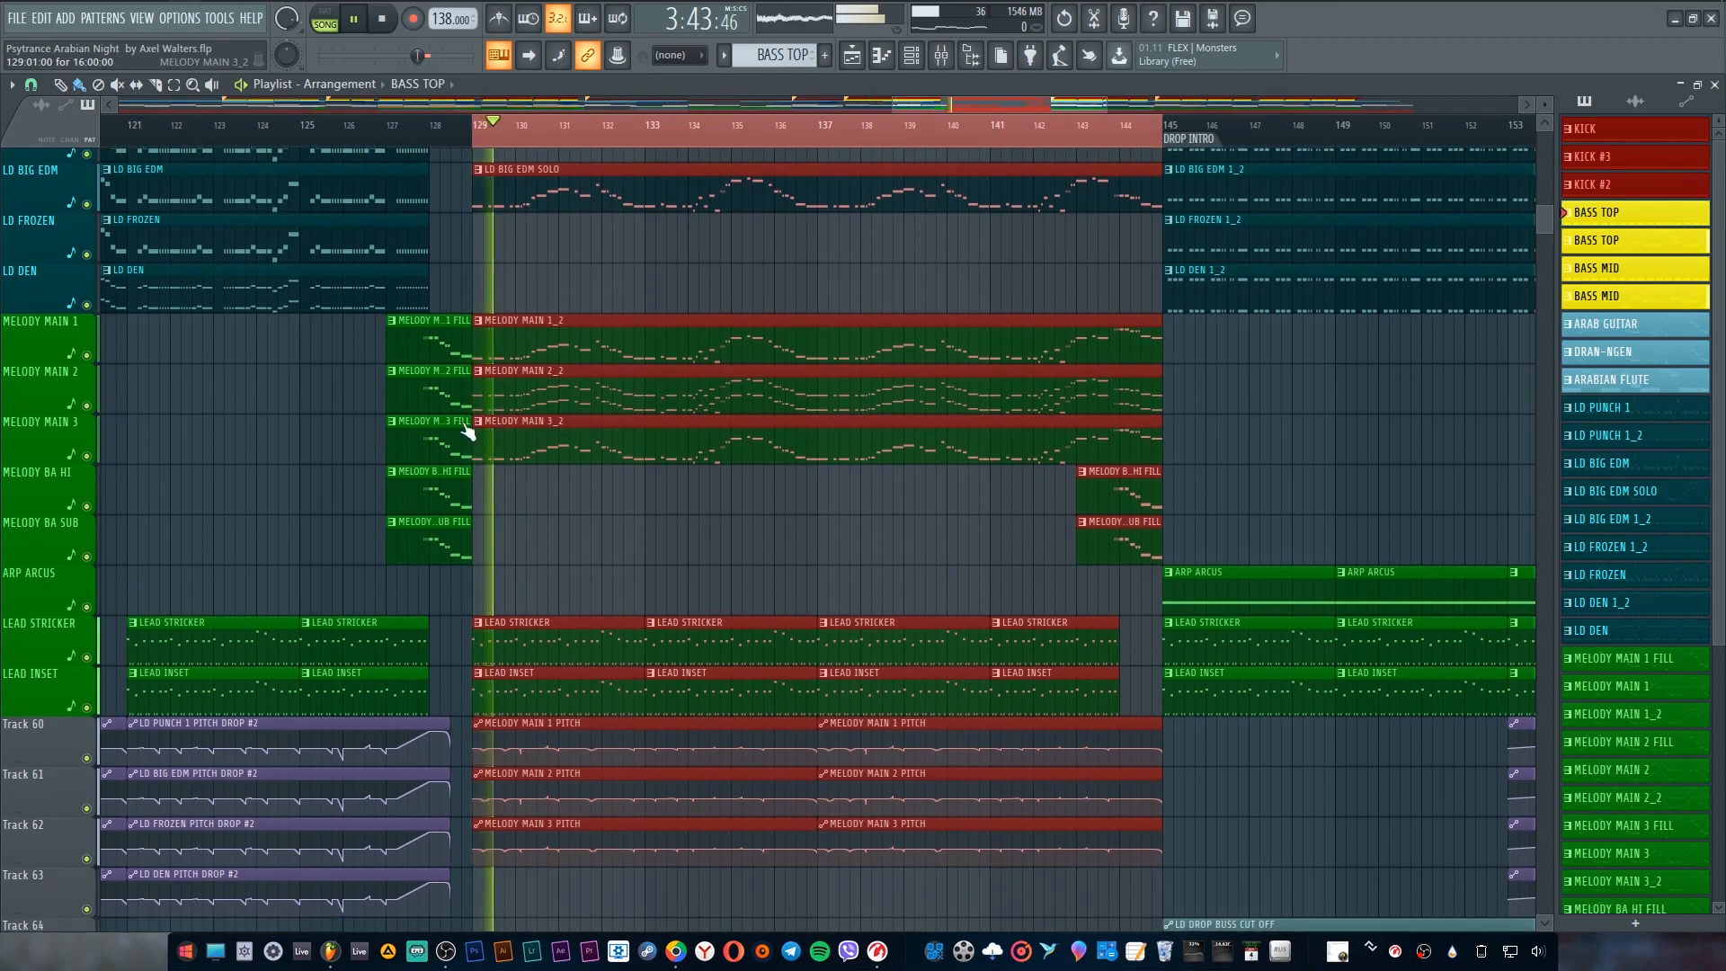
left_click(88, 356, "ctrl")
left_click(86, 758)
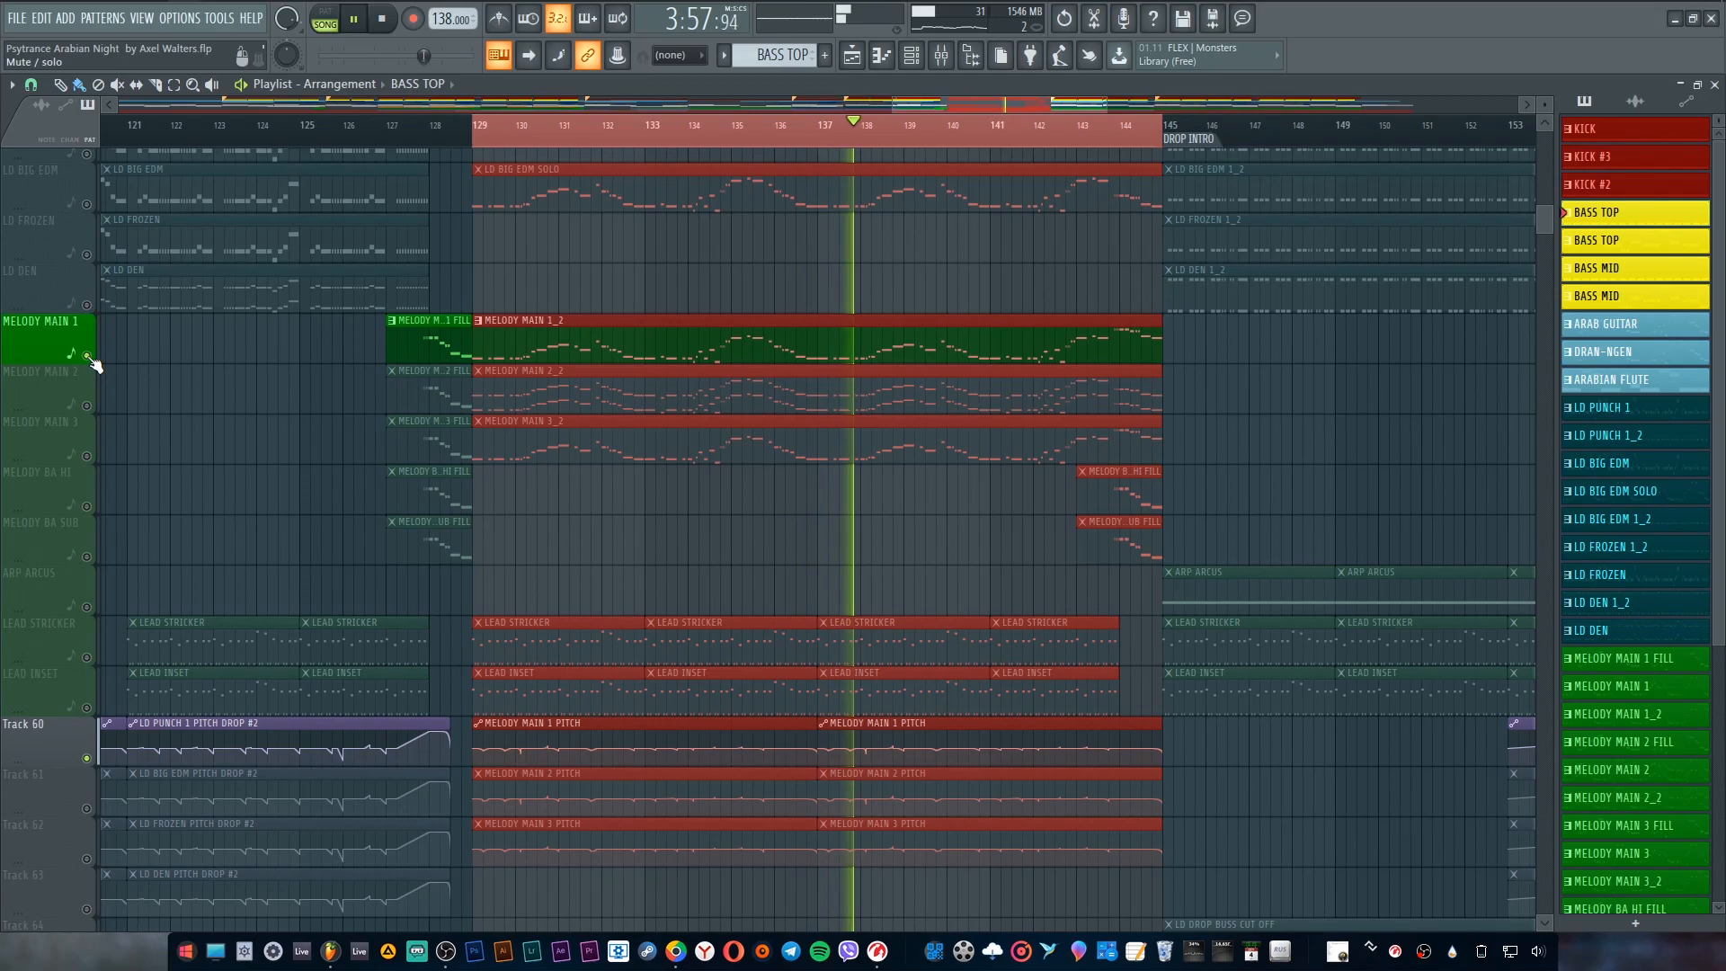
Step: Unmute MELODY MAIN 2 and Track 61's pitch automation, and mute MELODY MAIN 1 to audition MELODY MAIN 2
left_click(87, 406)
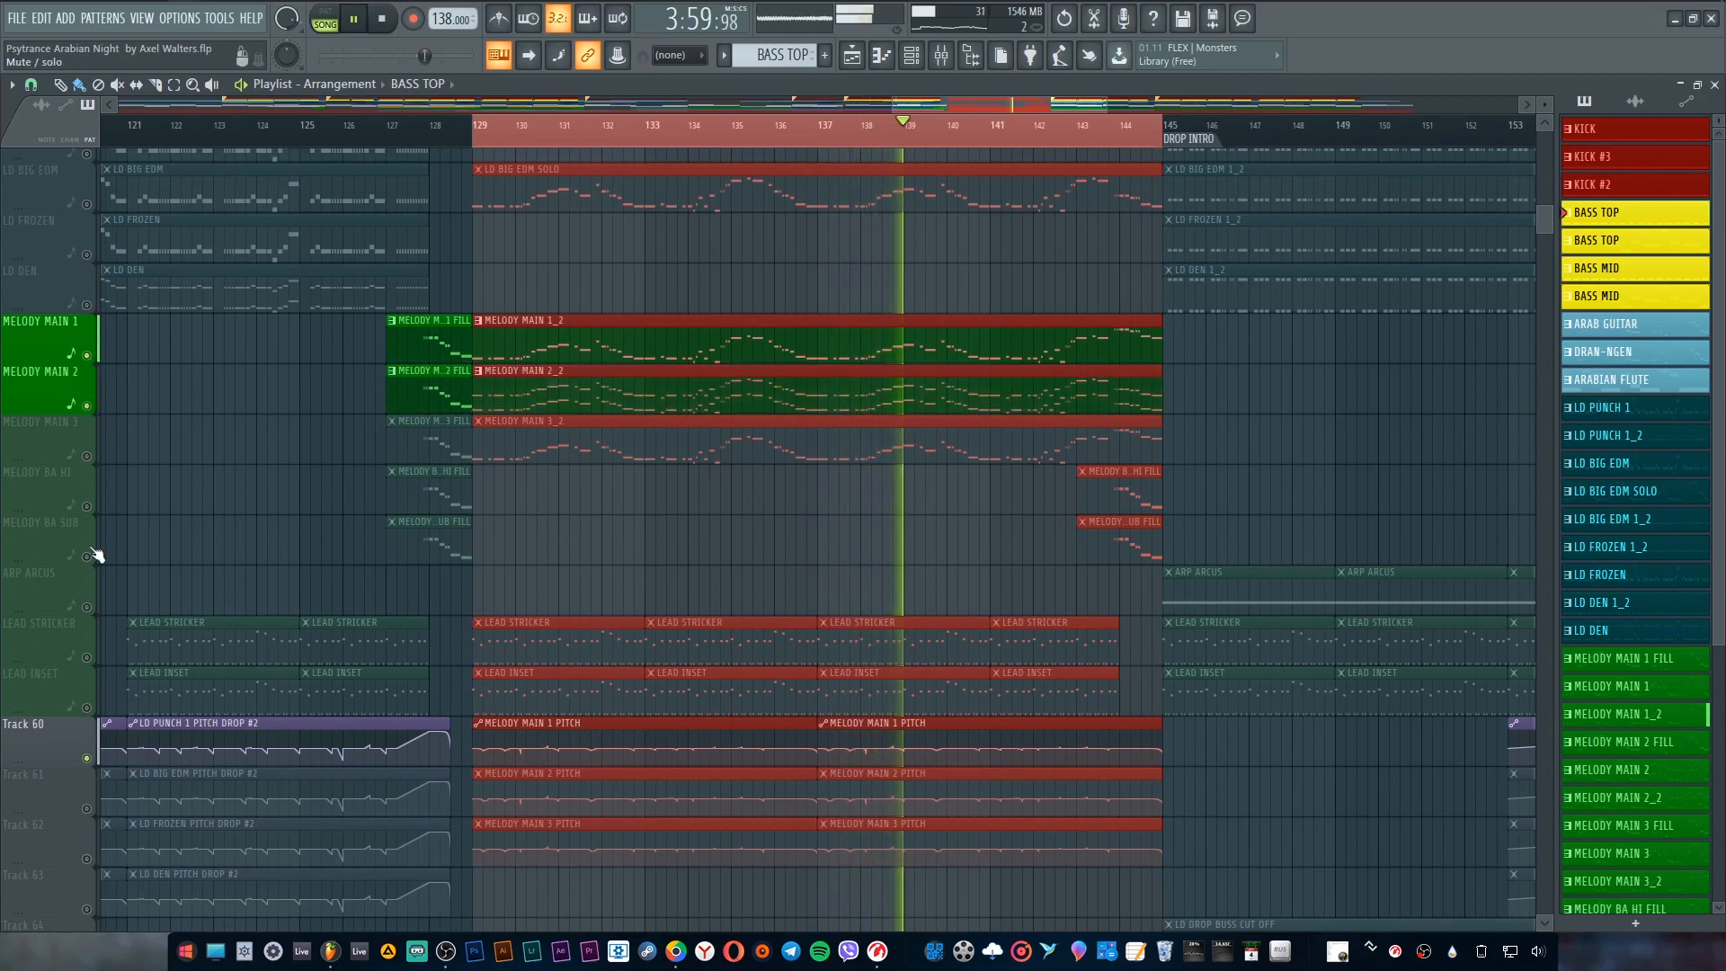
left_click(87, 808)
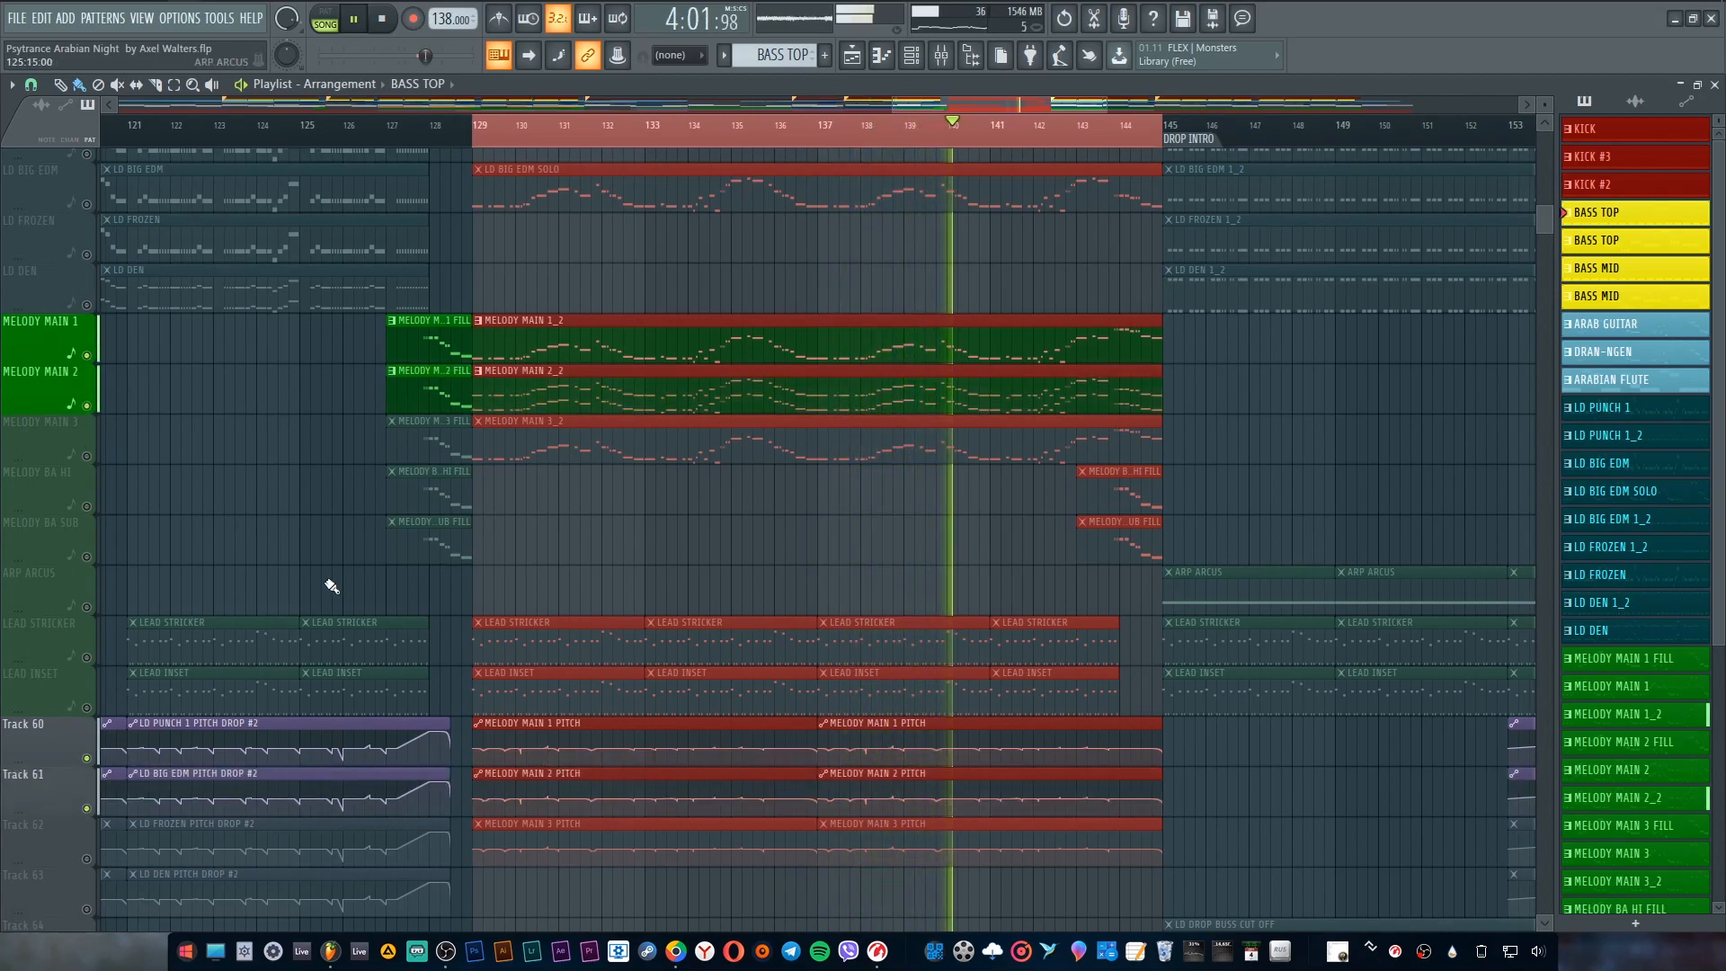
left_click(95, 361)
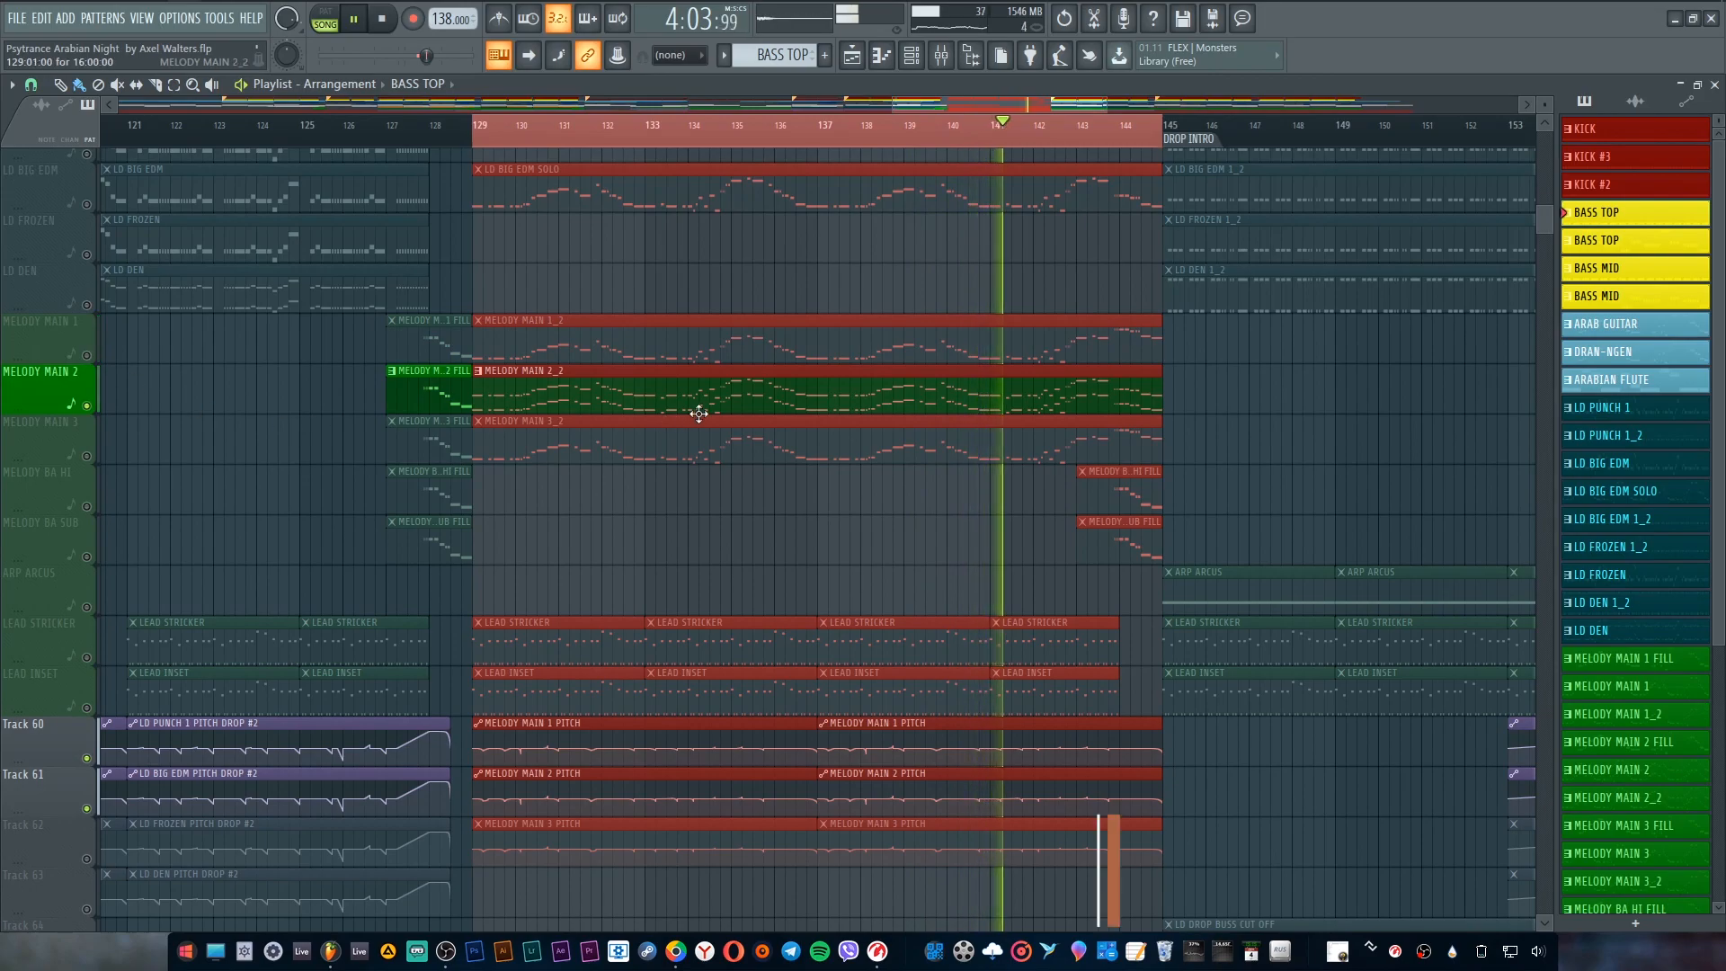
Step: Examine the notes of the MELODY MAIN 2_2 clip in the piano roll and return to the playlist
double_click(1089, 383)
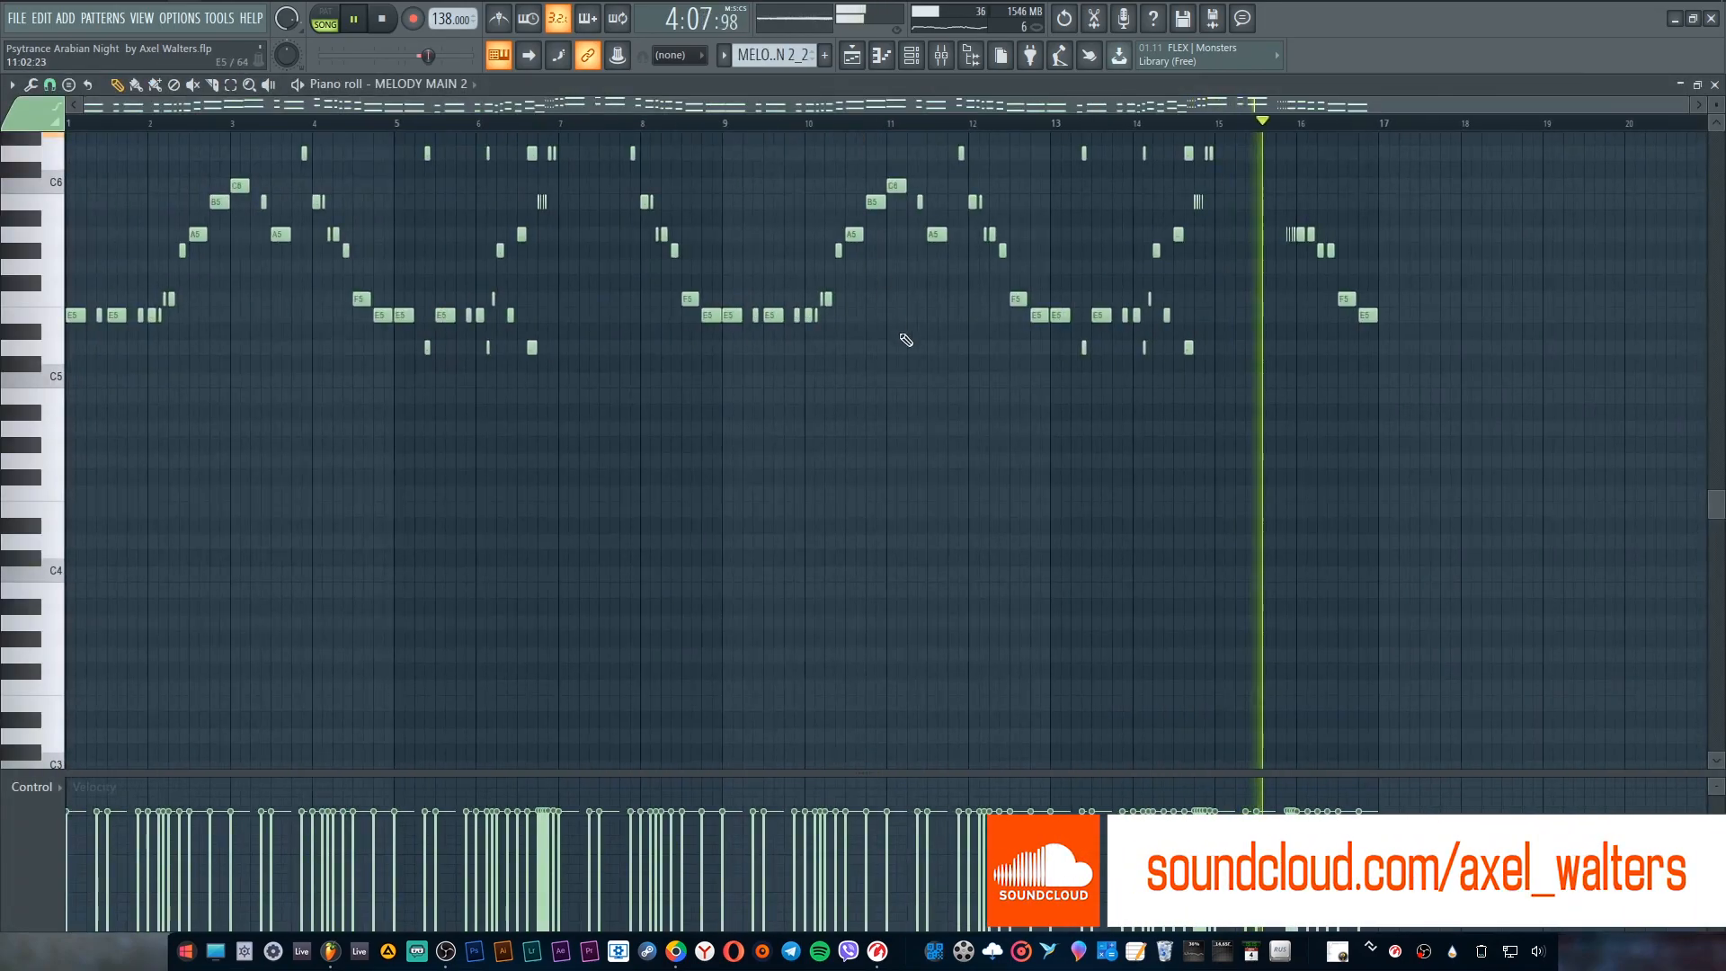
scroll(902, 332, "up", 4)
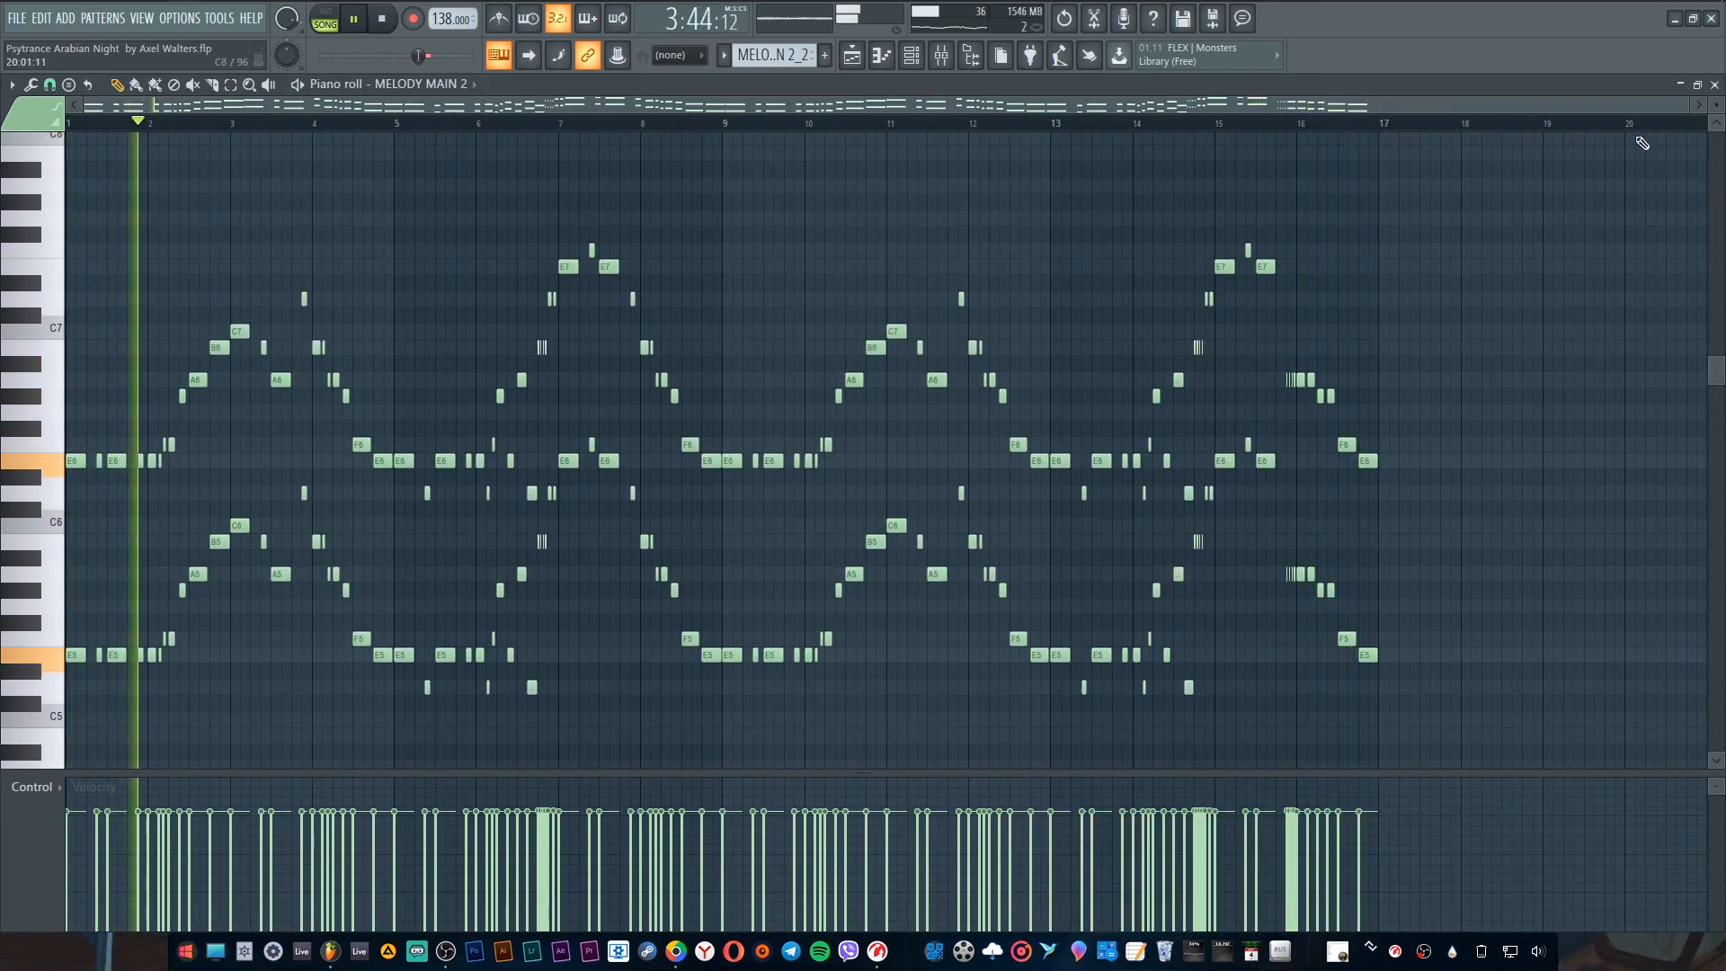
left_click(1715, 85)
Step: Switch the audition from MELODY MAIN 2 to MELODY MAIN 3, unmute Track 62 and inspect its MELODY MAIN 3 PITCH automation
scroll(802, 413, "down", 1)
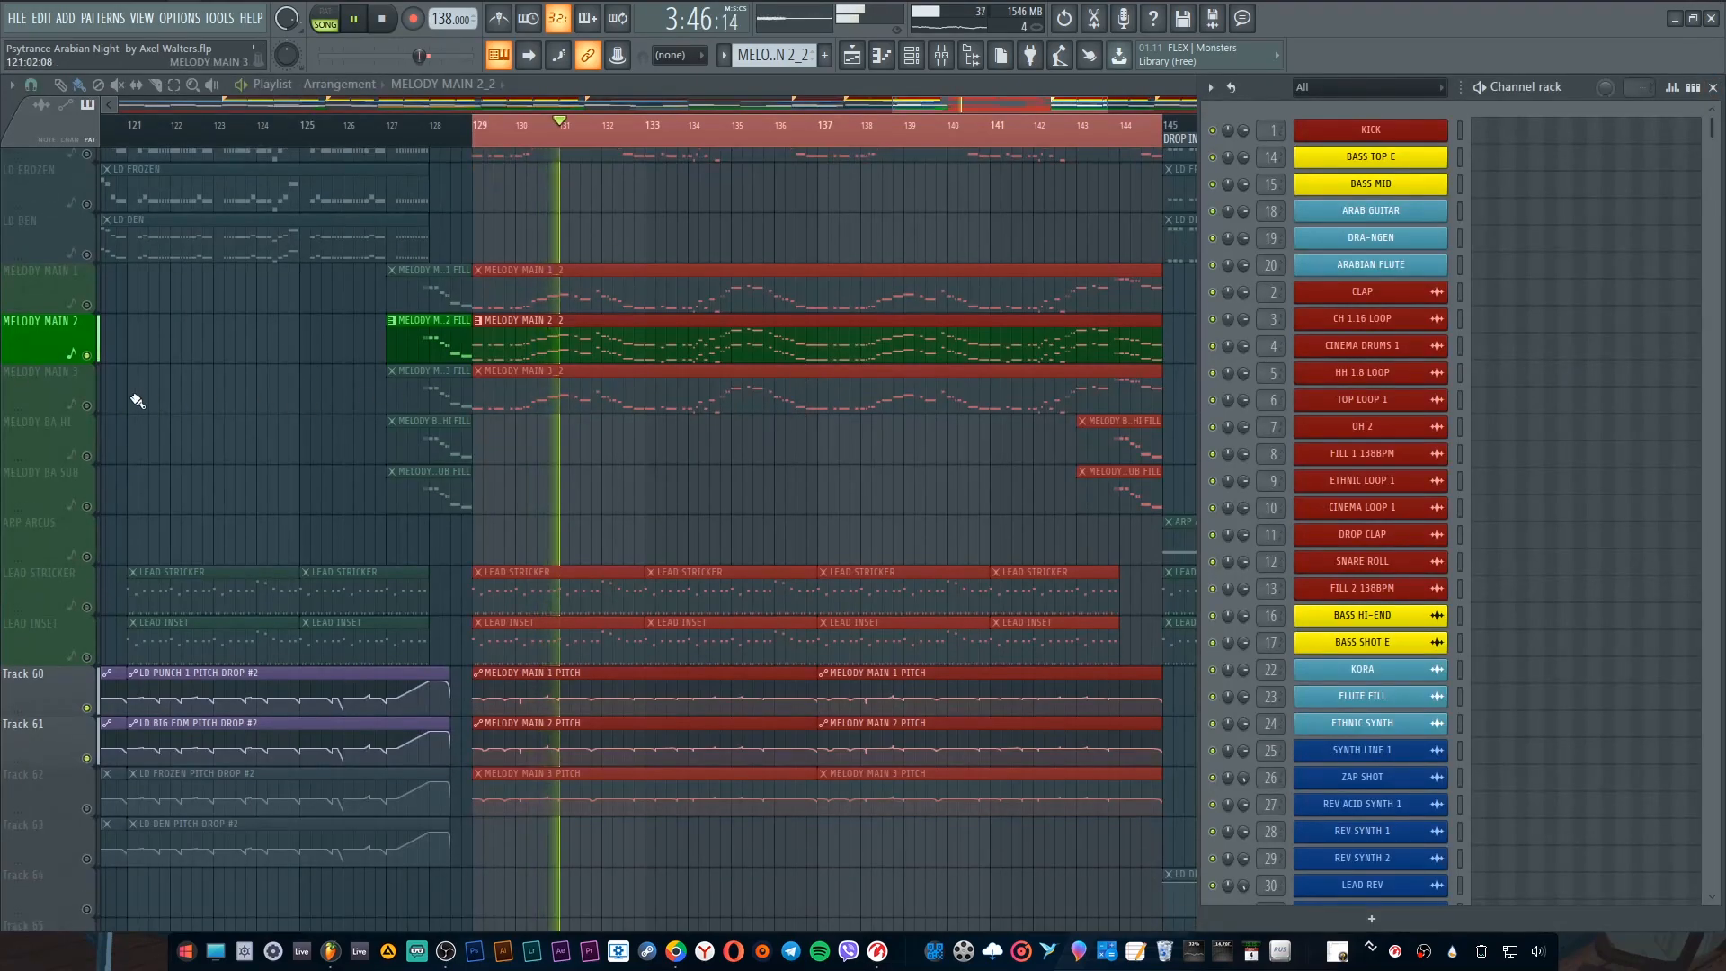
left_click(88, 406)
left_click(87, 355)
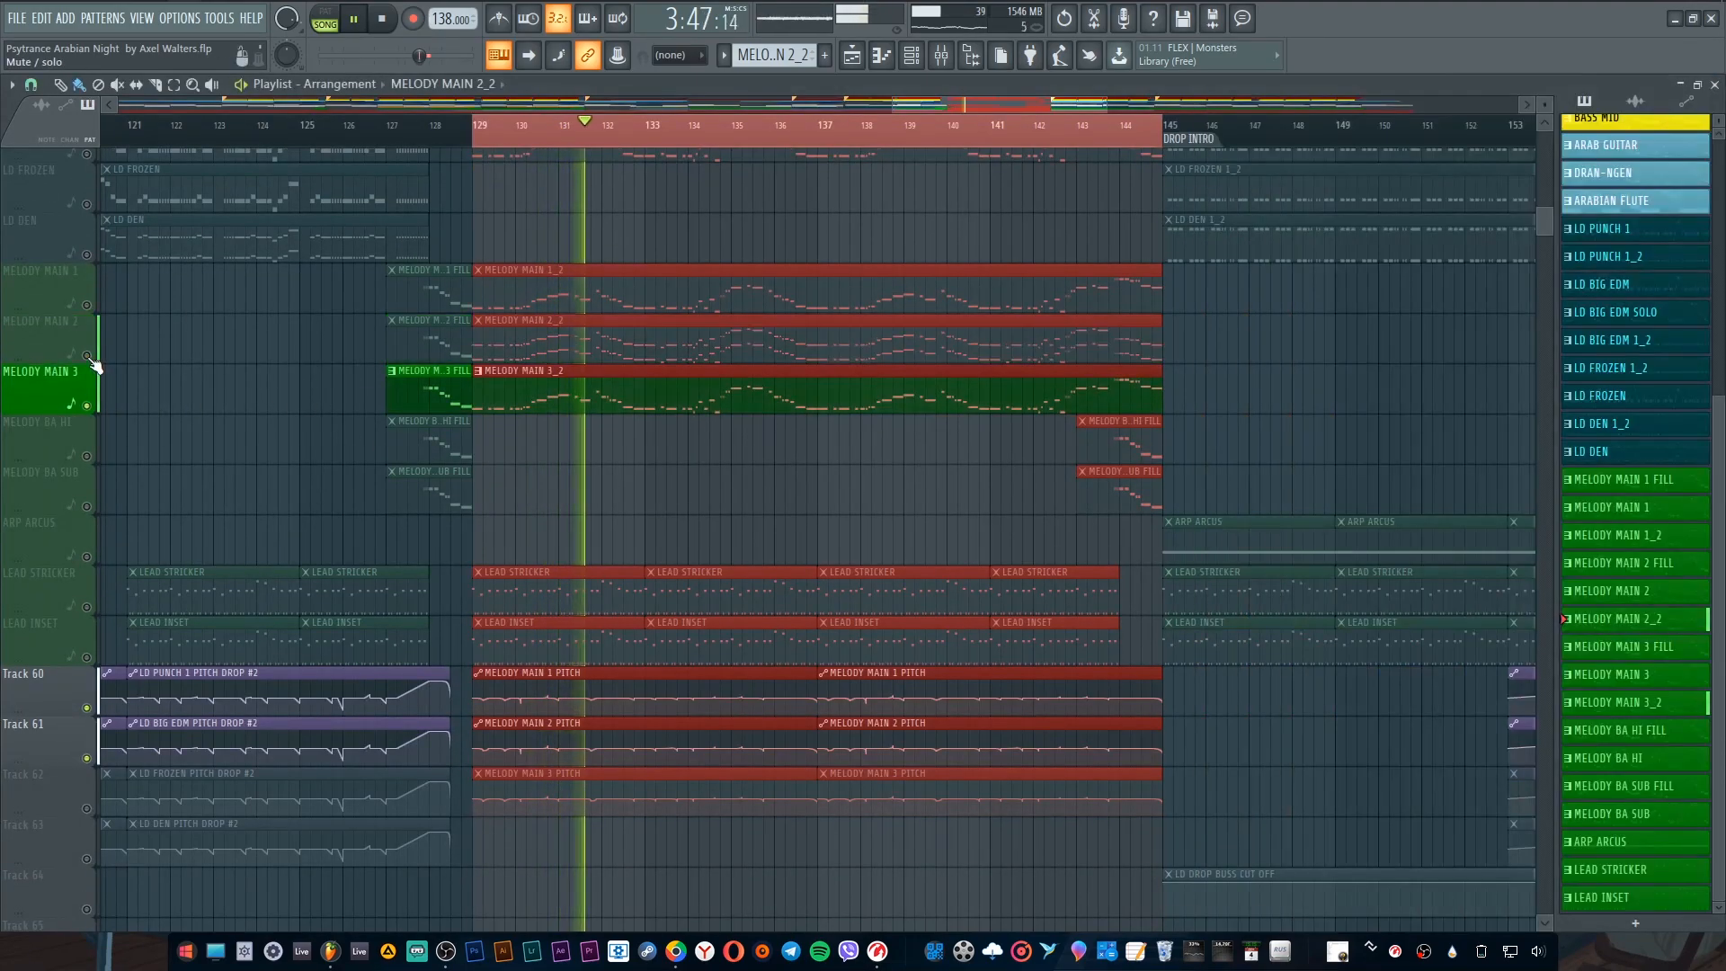
left_click(636, 385)
left_click(86, 809)
left_click(657, 790)
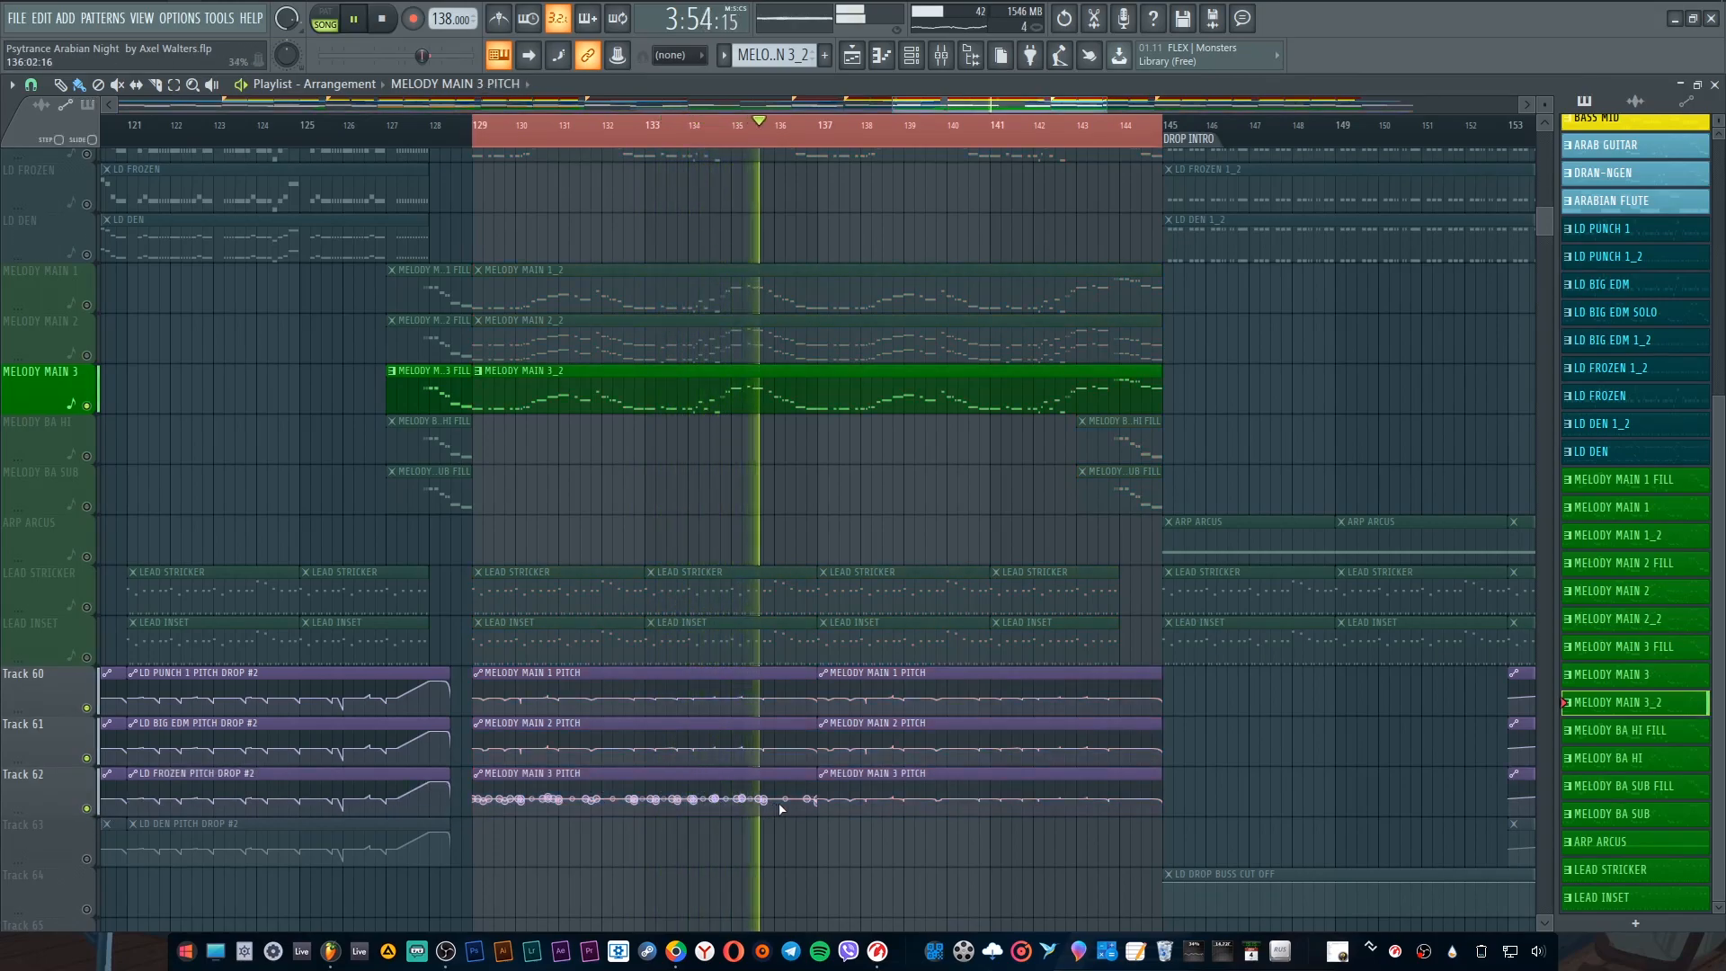
scroll(752, 142, "up", 5)
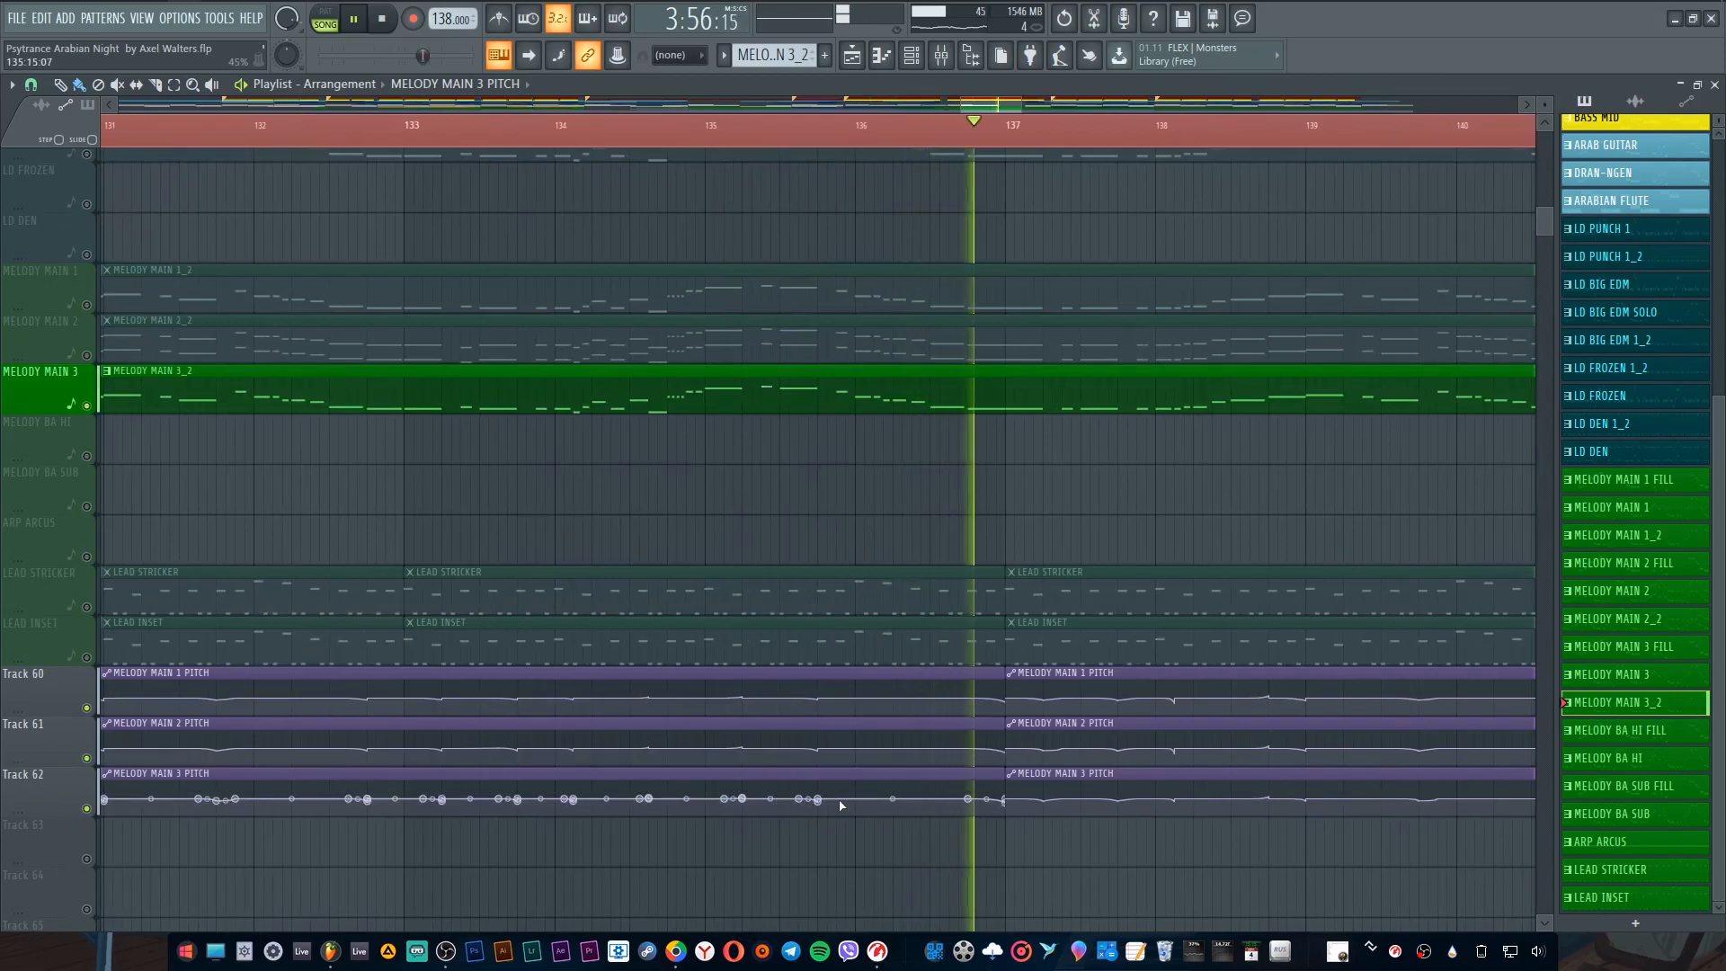
scroll(989, 139, "down", 5)
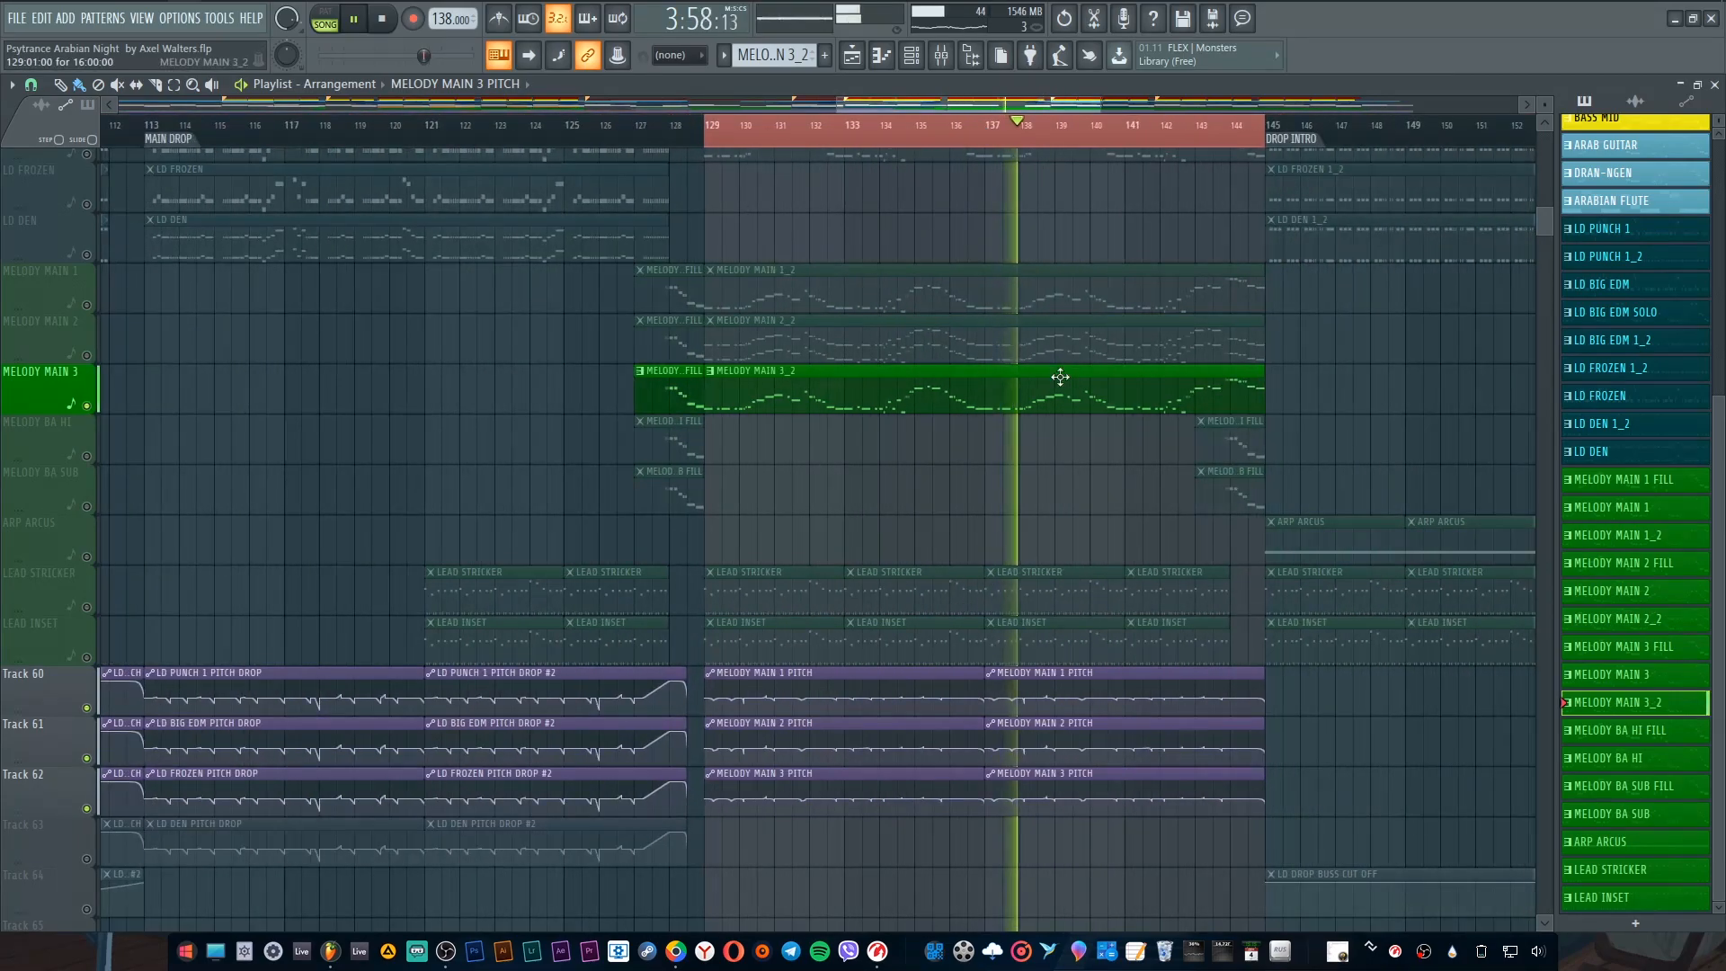
Step: Examine the notes of the MELODY MAIN 3_2 clip in the piano roll and return to the playlist
double_click(1061, 377)
scroll(913, 134, "down", 6)
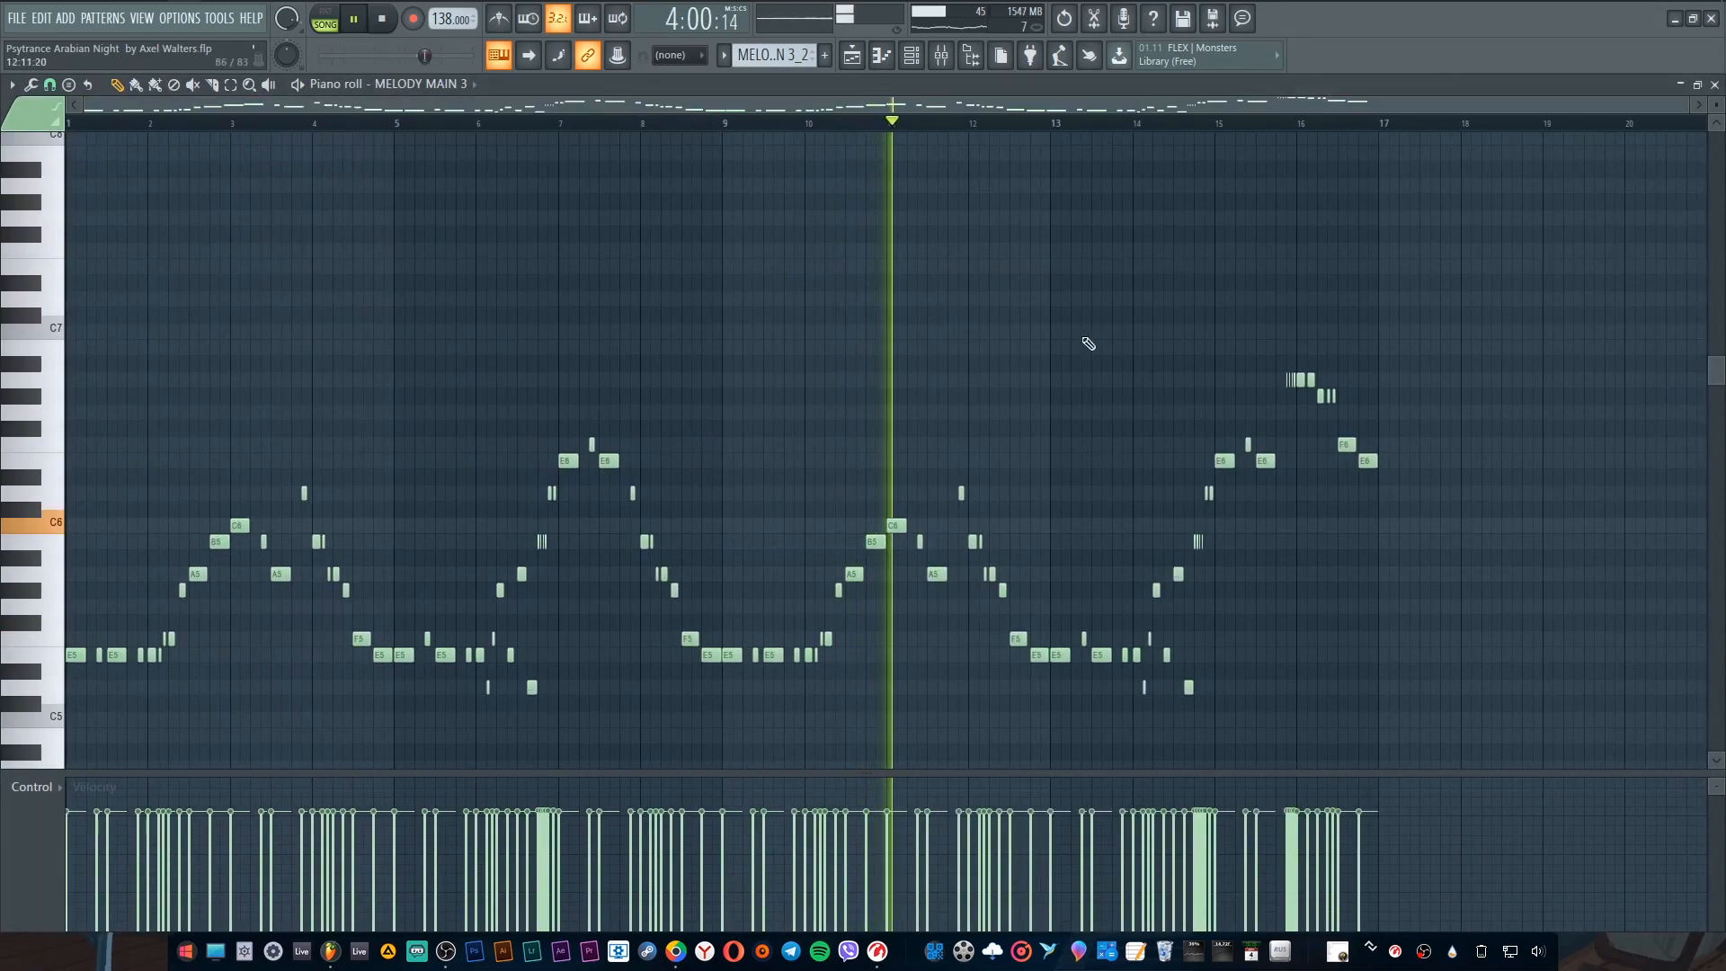
left_click(1715, 84)
Step: Look at the Serum patch of the MELODY MAIN 3 channel from the channel rack, and close the plugin
left_click(919, 63)
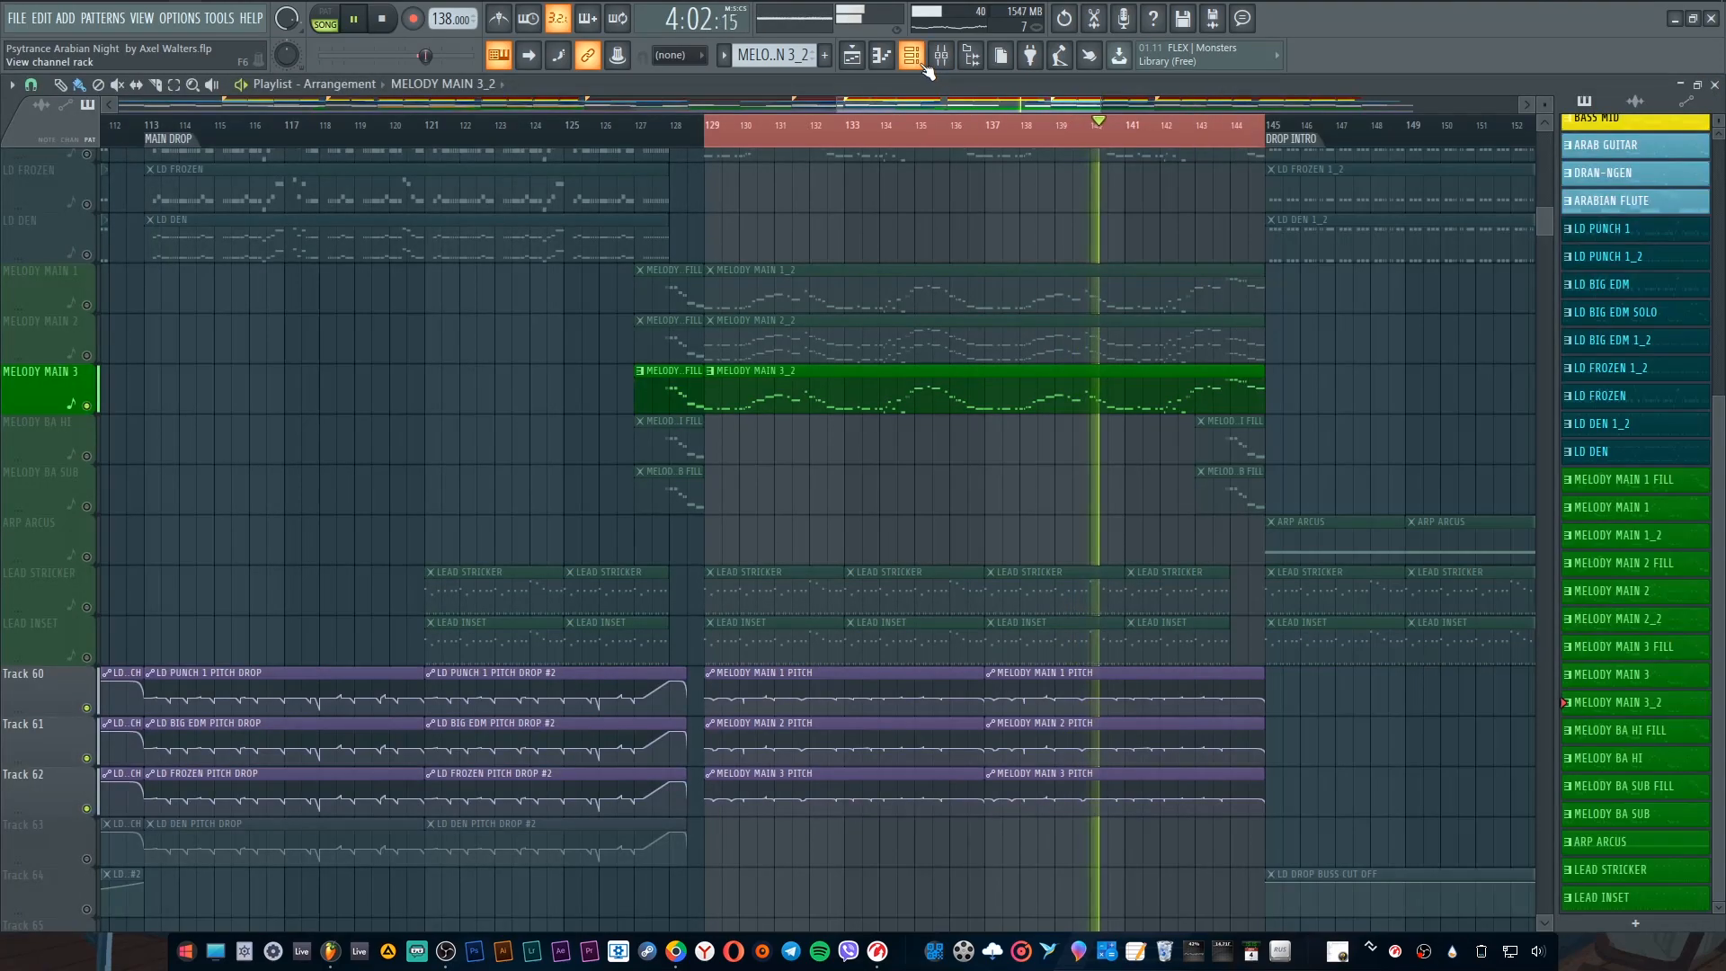
left_click(882, 62)
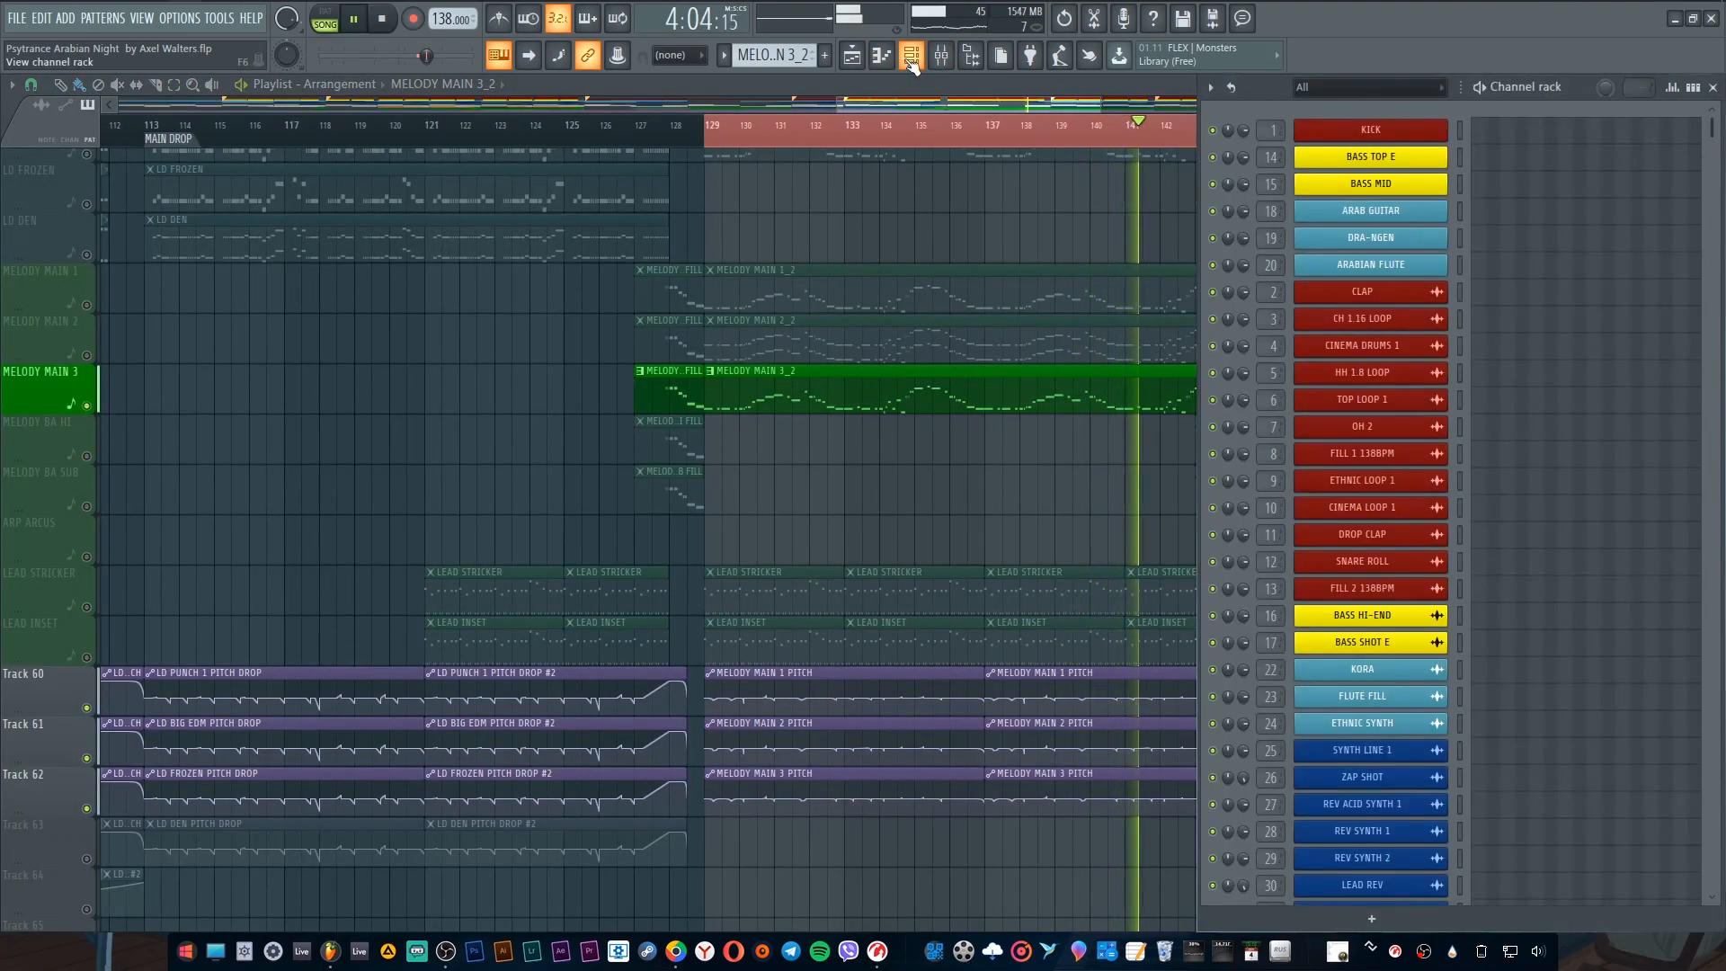
scroll(1392, 396, "down", 10)
left_click(1363, 588)
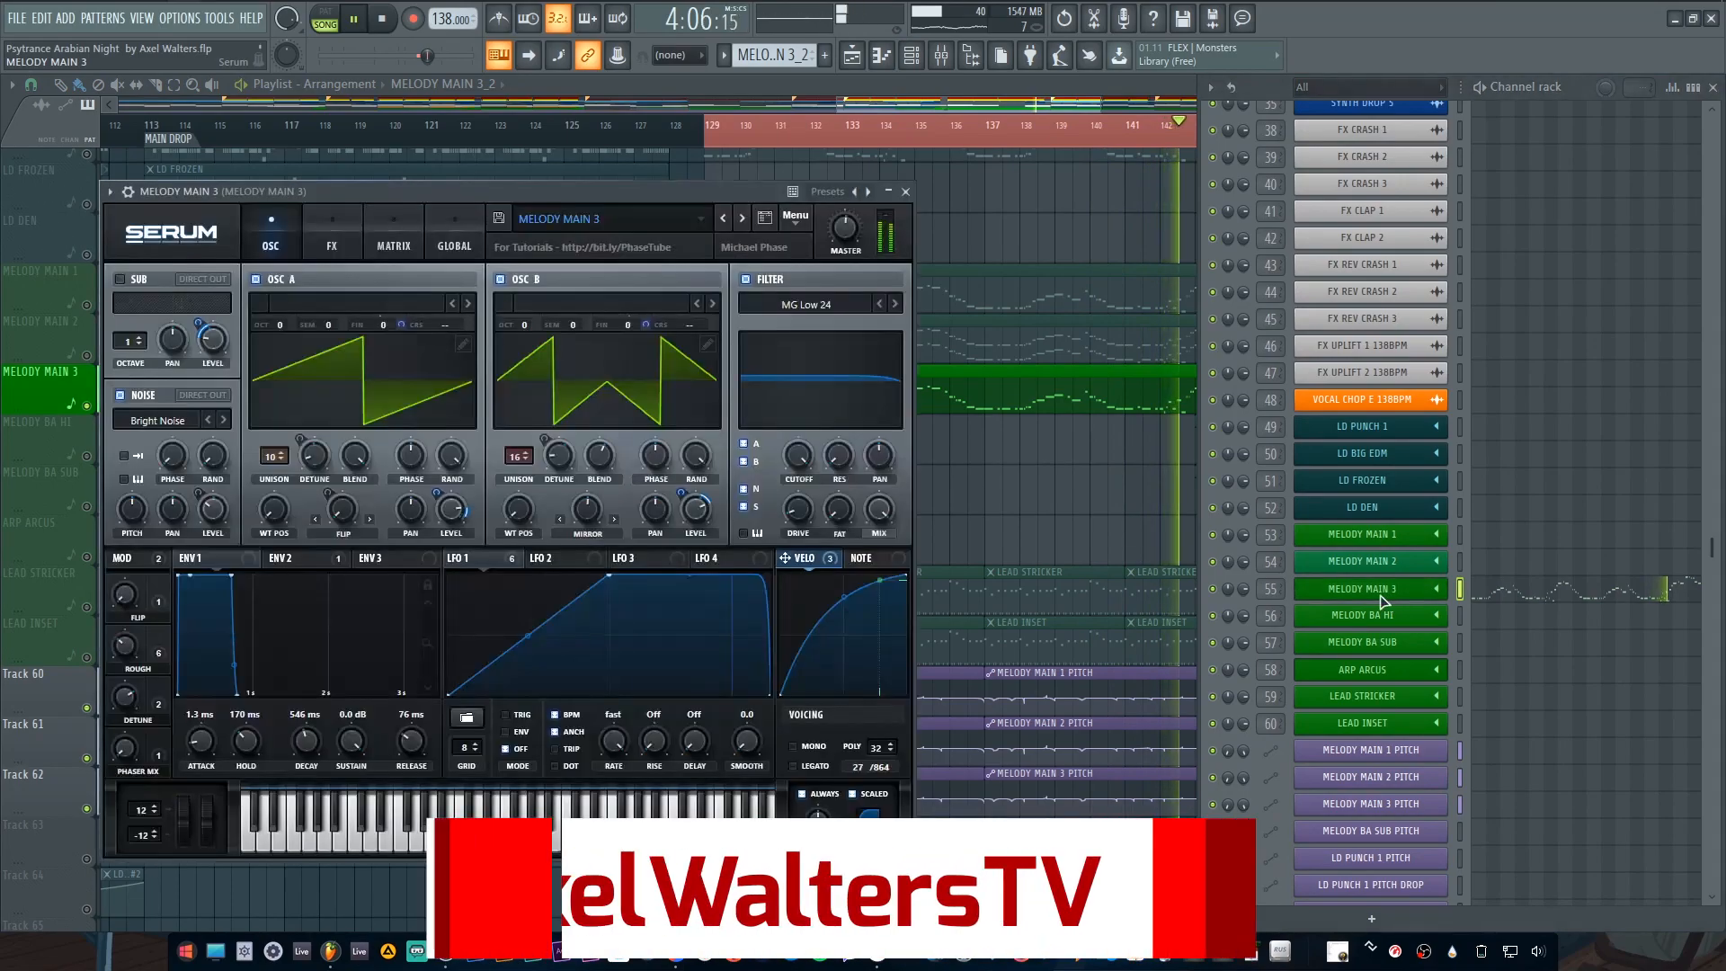
left_click(906, 192)
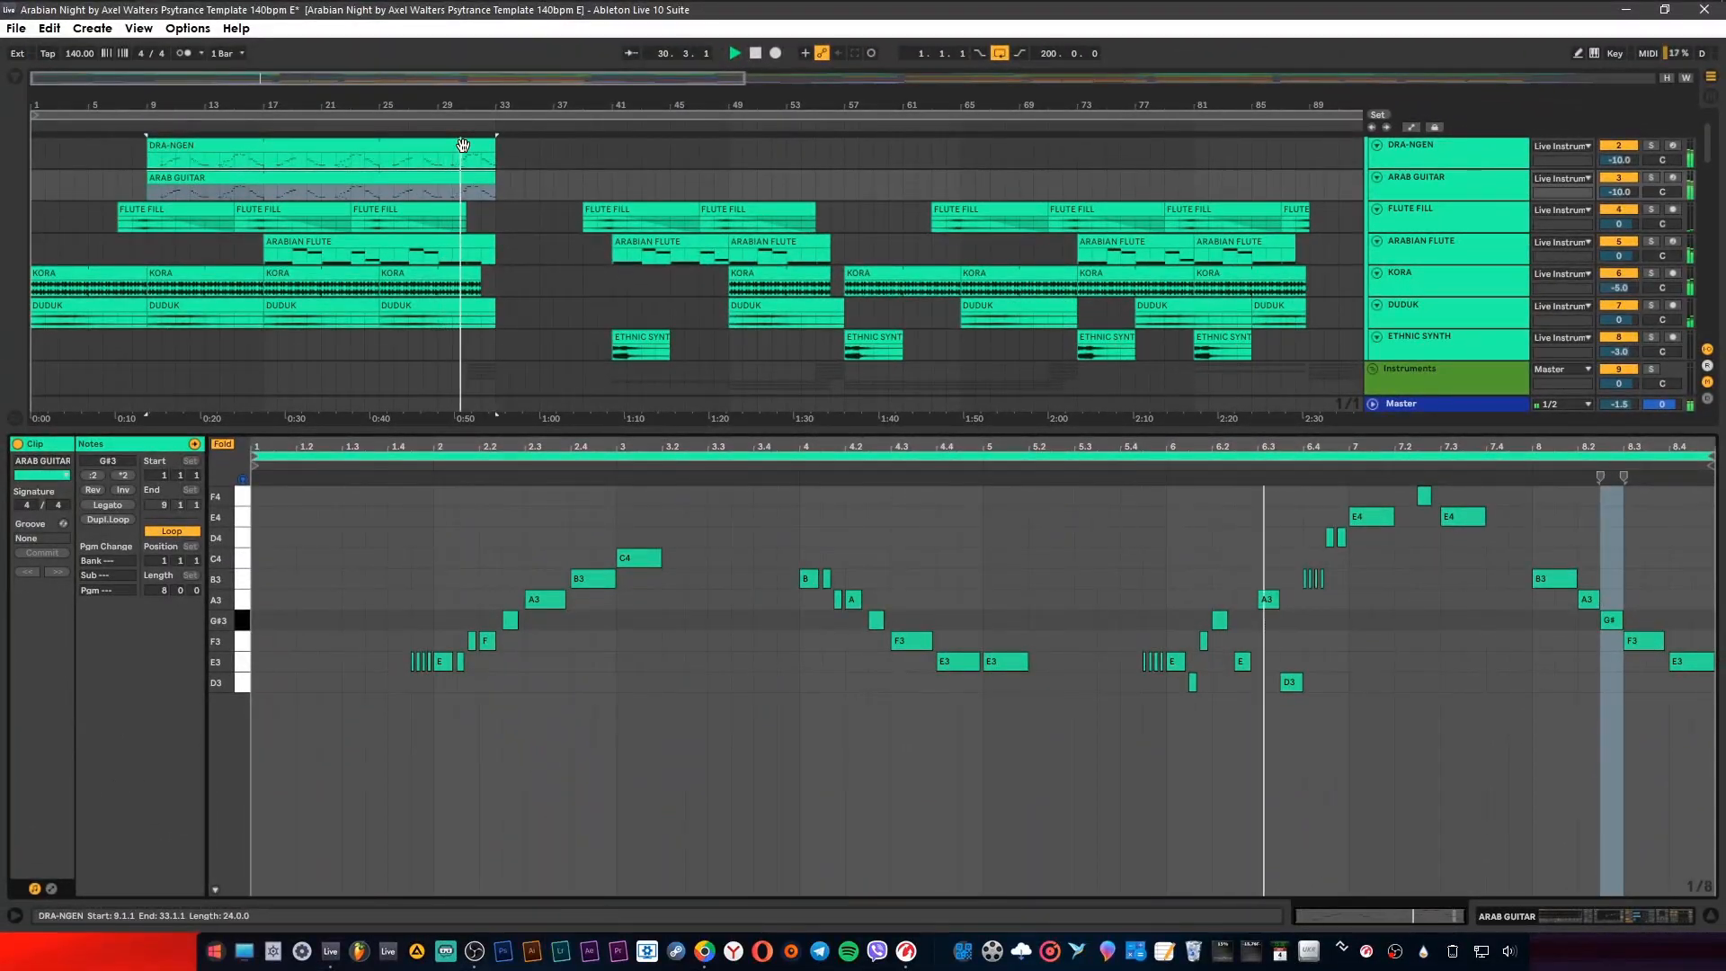
Step: In Ableton Live, show the DRA-NGEN clip's notes and unfold the tracks from MELODY MAIN 1 to MELODY BA SUB
left_click(463, 145)
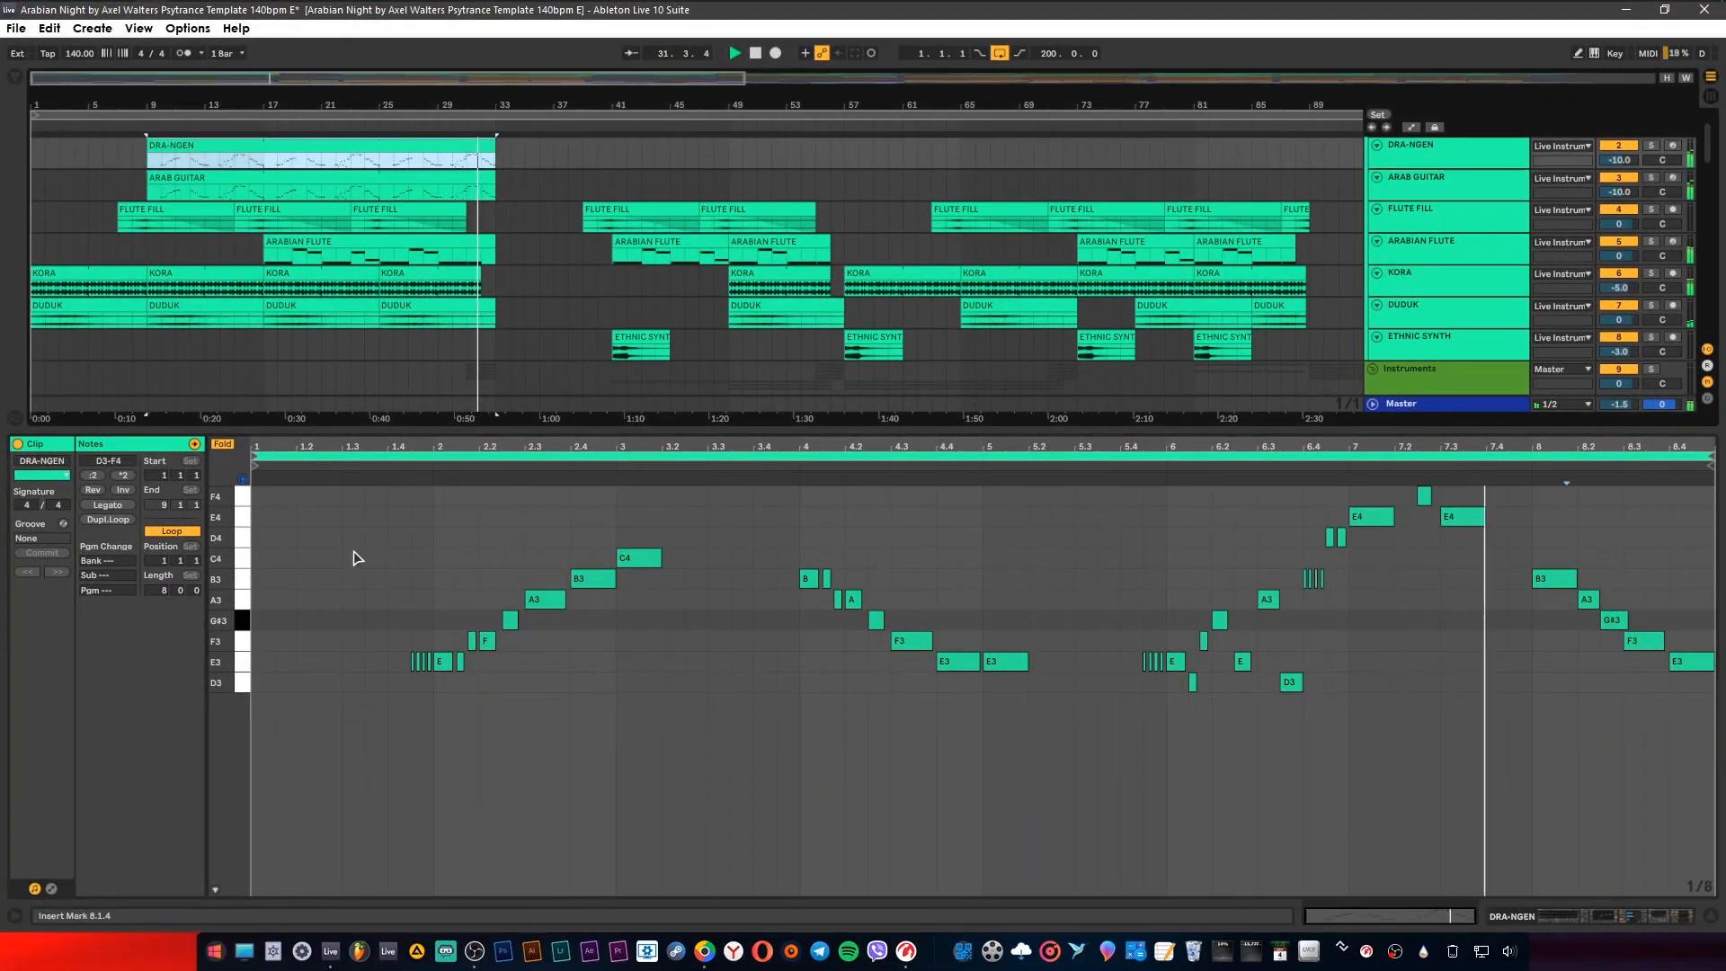
scroll(1417, 262, "down", 5)
left_click(1417, 257)
left_click(1421, 320, "shift")
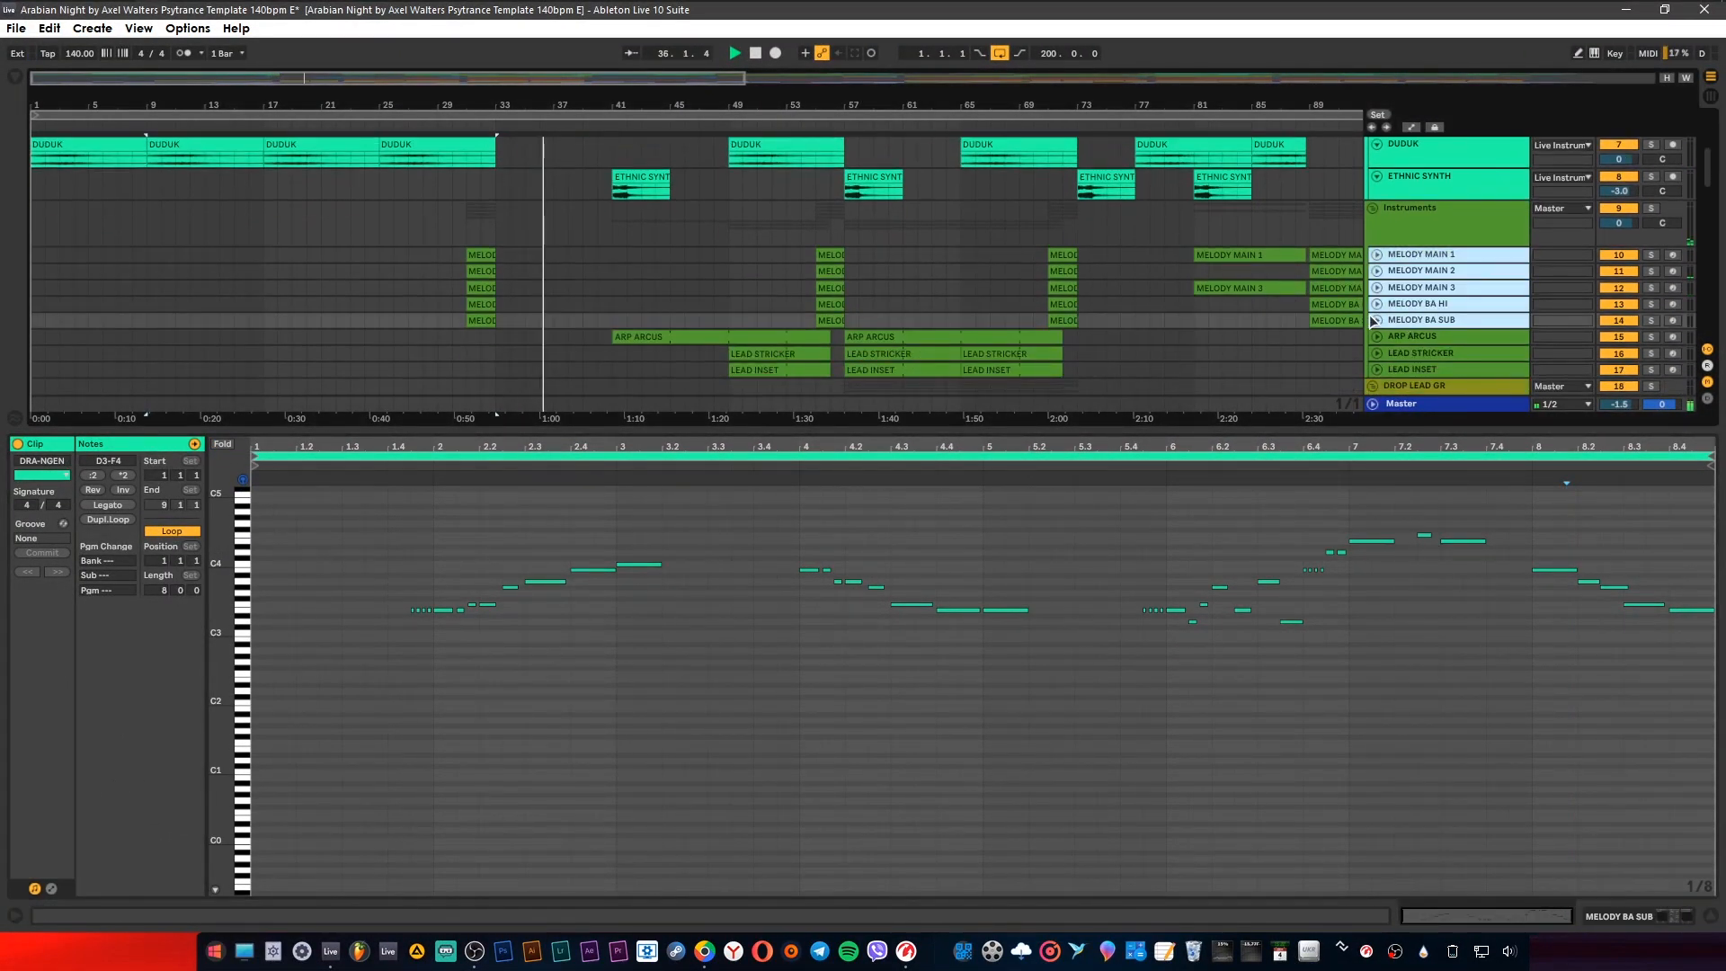
left_click(1378, 320)
scroll(1378, 320, "down", 1)
left_click(1711, 917)
Step: Show the DRA-NGEN track's device chain and look through it to its end
scroll(630, 344, "up", 3)
scroll(637, 347, "up", 1)
scroll(639, 348, "up", 3)
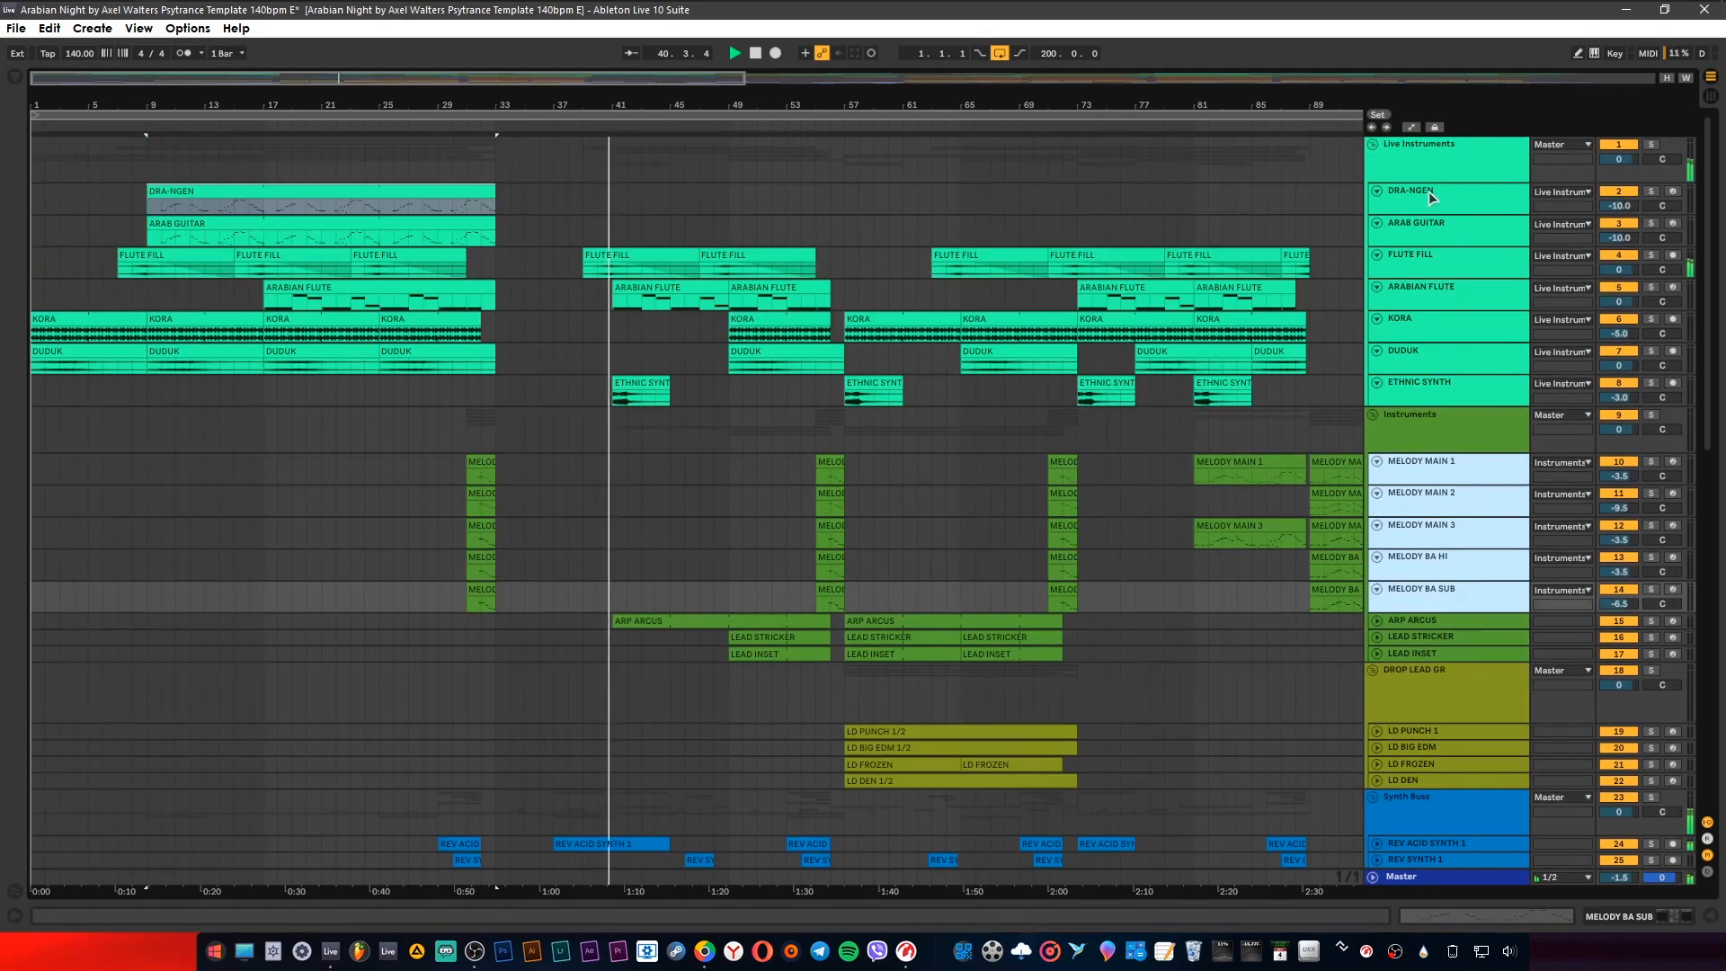
double_click(1432, 195)
scroll(1277, 809, "right", 8)
Step: Show the Live Instruments group's buss rack and expand its Glue Compressor, OTT, A Bit Warmer and Reverb devices
left_click(1432, 155)
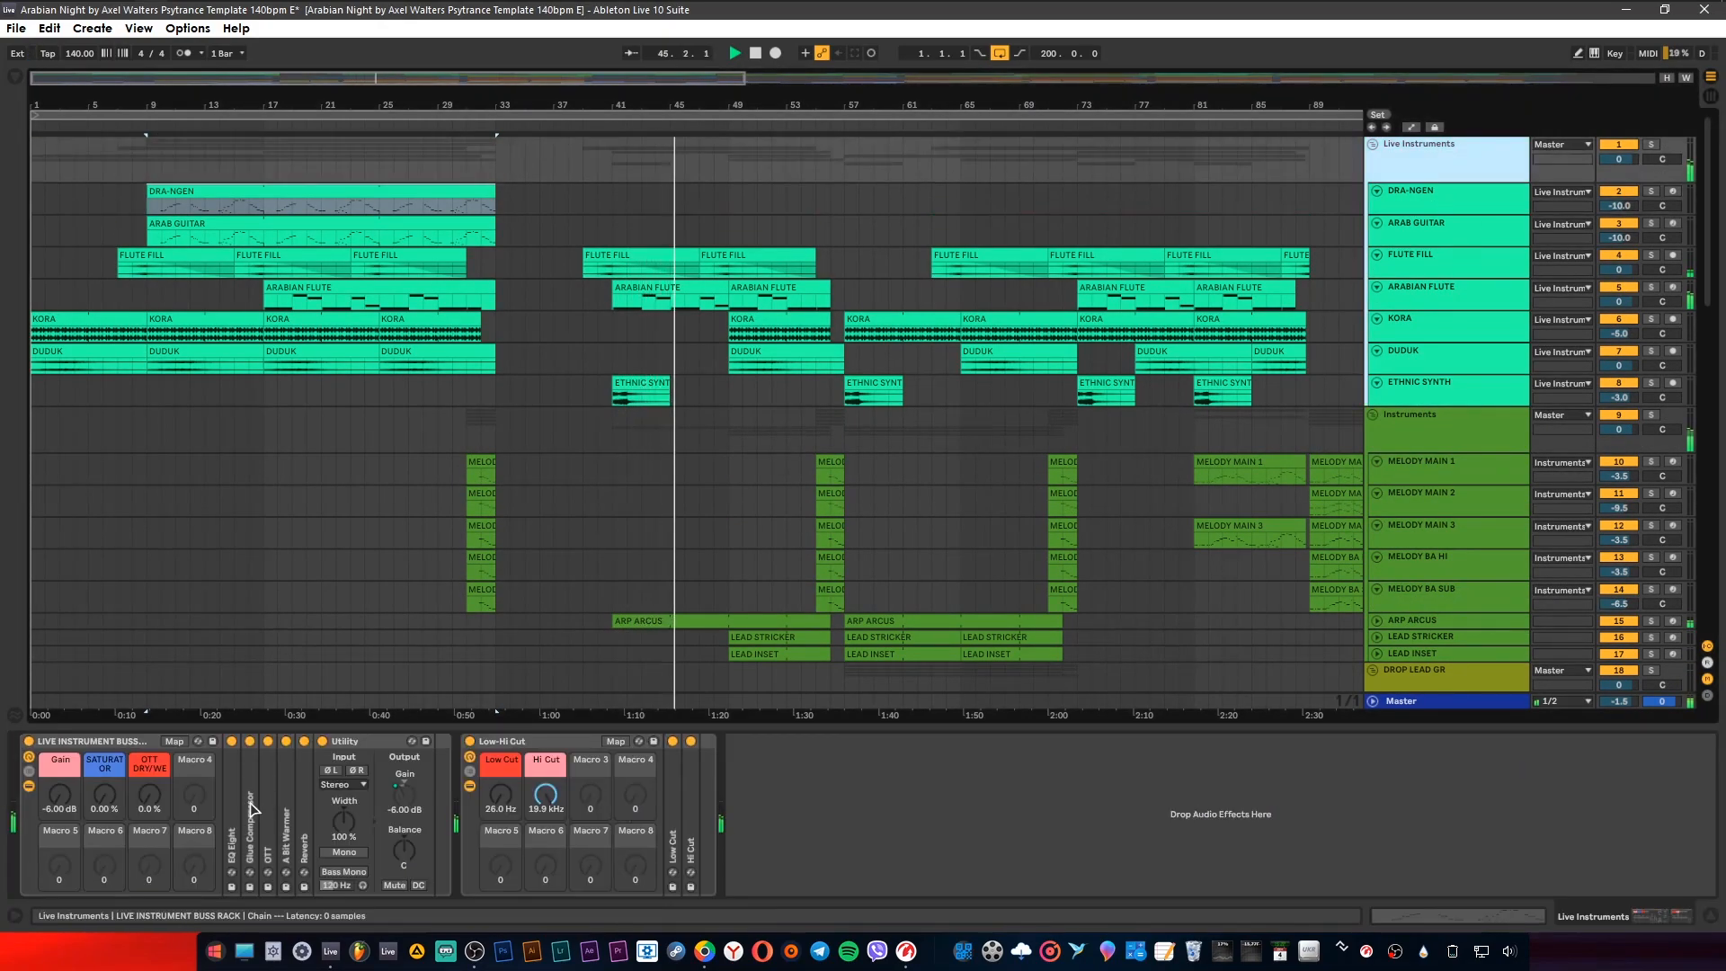
double_click(251, 810)
double_click(491, 810)
double_click(907, 812)
double_click(1220, 812)
scroll(1277, 812, "right", 5)
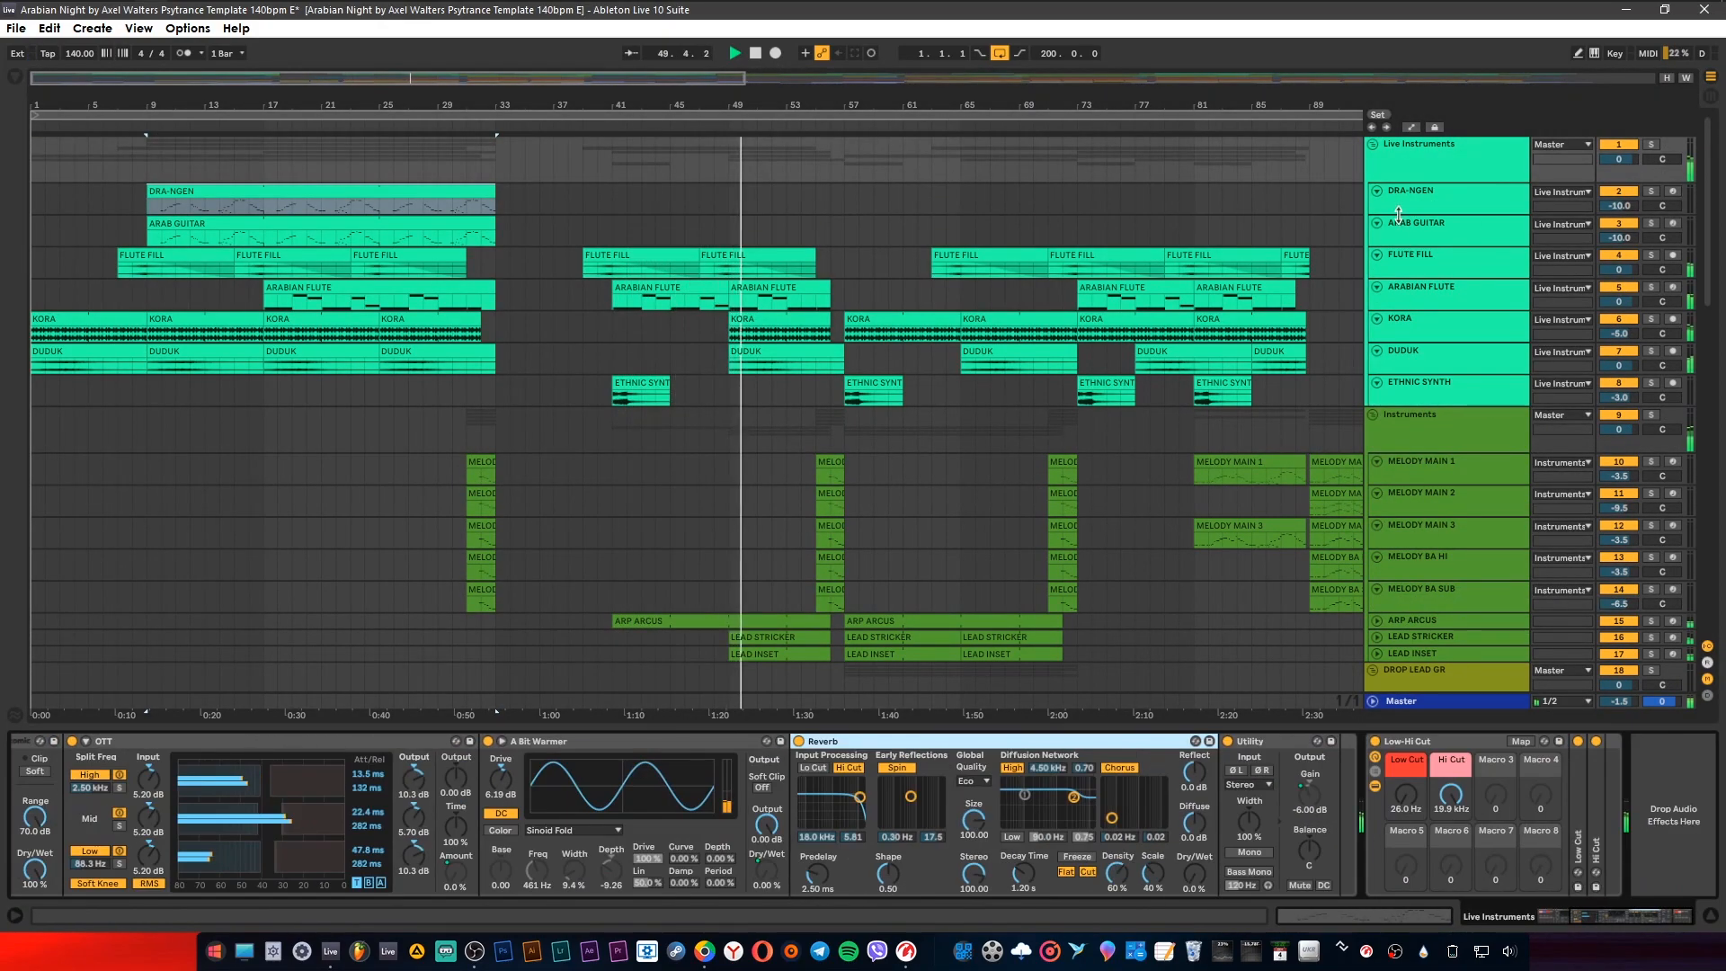
Step: Review the device chains of the live instrument tracks from ARAB GUITAR to ETHNIC SYNTH, one after another
left_click(1431, 230)
left_click(1437, 263)
left_click(1437, 297)
left_click(1437, 328)
left_click(1438, 362)
left_click(1437, 391)
Step: Review the device chains of the Instruments group and its tracks from MELODY MAIN 1 to MELODY BA SUB
scroll(1437, 391, "down", 1)
left_click(1437, 367)
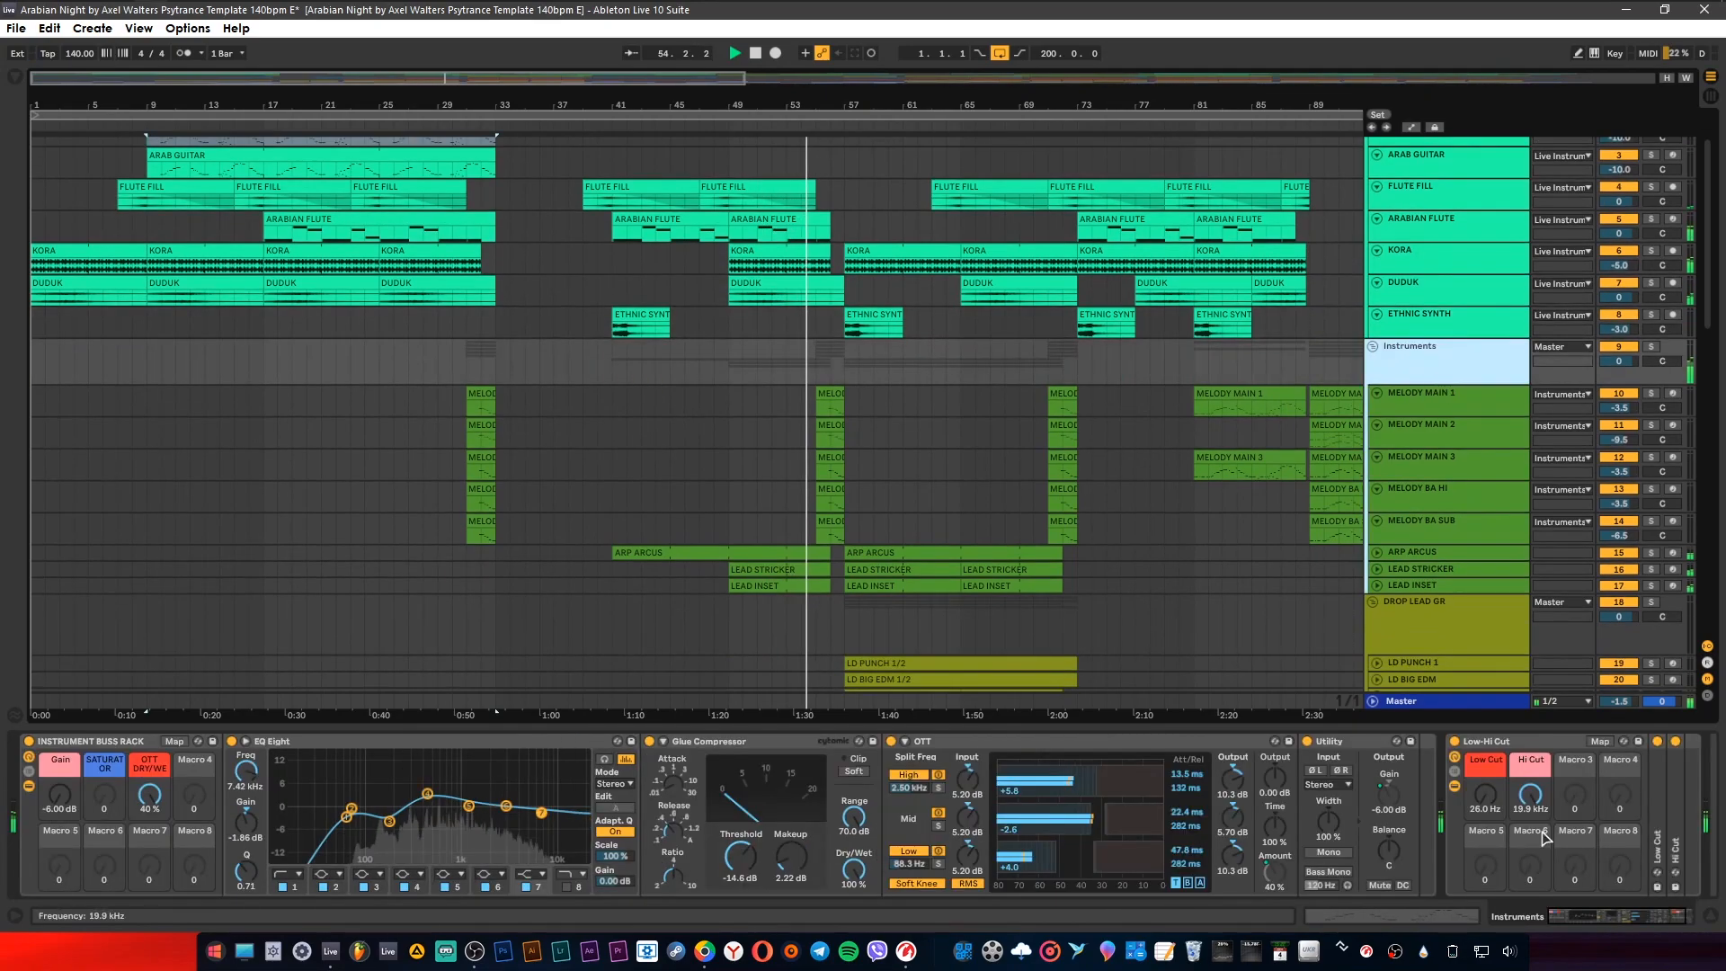
left_click(1439, 405)
left_click(1437, 433)
left_click(1437, 461)
left_click(828, 742)
left_click(828, 743)
left_click(1492, 493)
left_click(1453, 525)
Step: Unfold the ARP ARCUS, LEAD STRICKER and LEAD INSET tracks and show their device chains
scroll(1453, 526, "down", 2)
left_click(1389, 462)
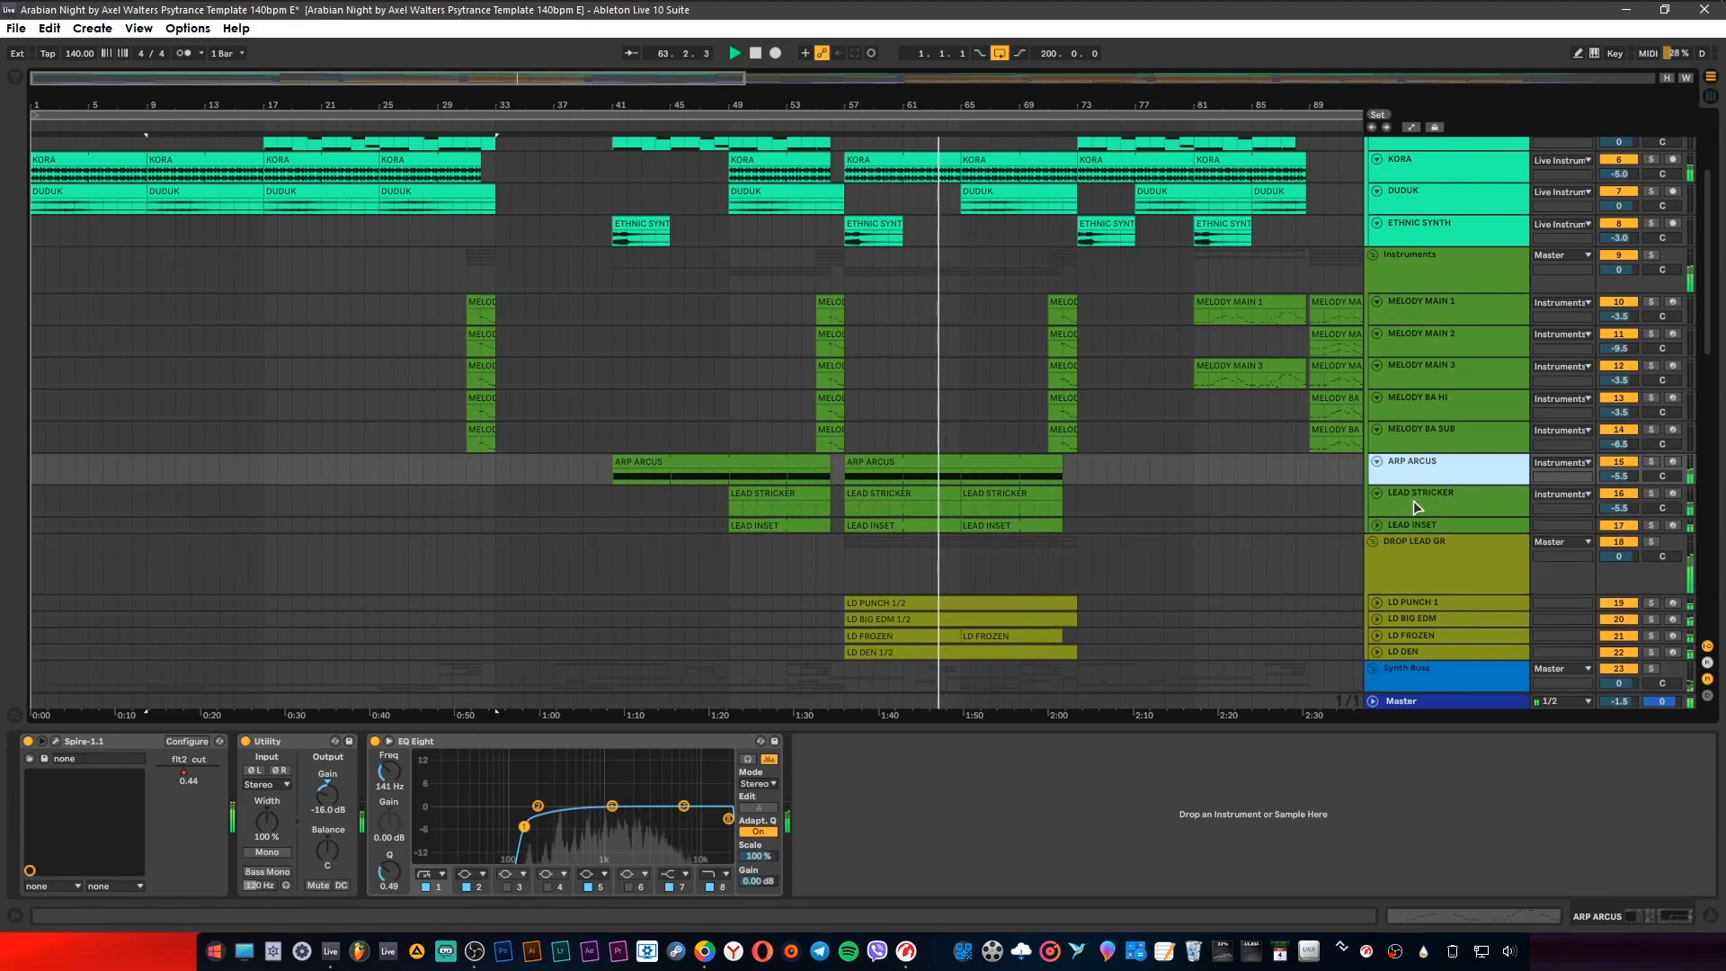
scroll(1442, 507, "down", 1)
scroll(1383, 506, "down", 3)
Step: Show the DROP LEAD GR buss devices, and unfold the LD PUNCH 1, LD BIG EDM, LD FROZEN and LD DEN tracks
left_click(1433, 499)
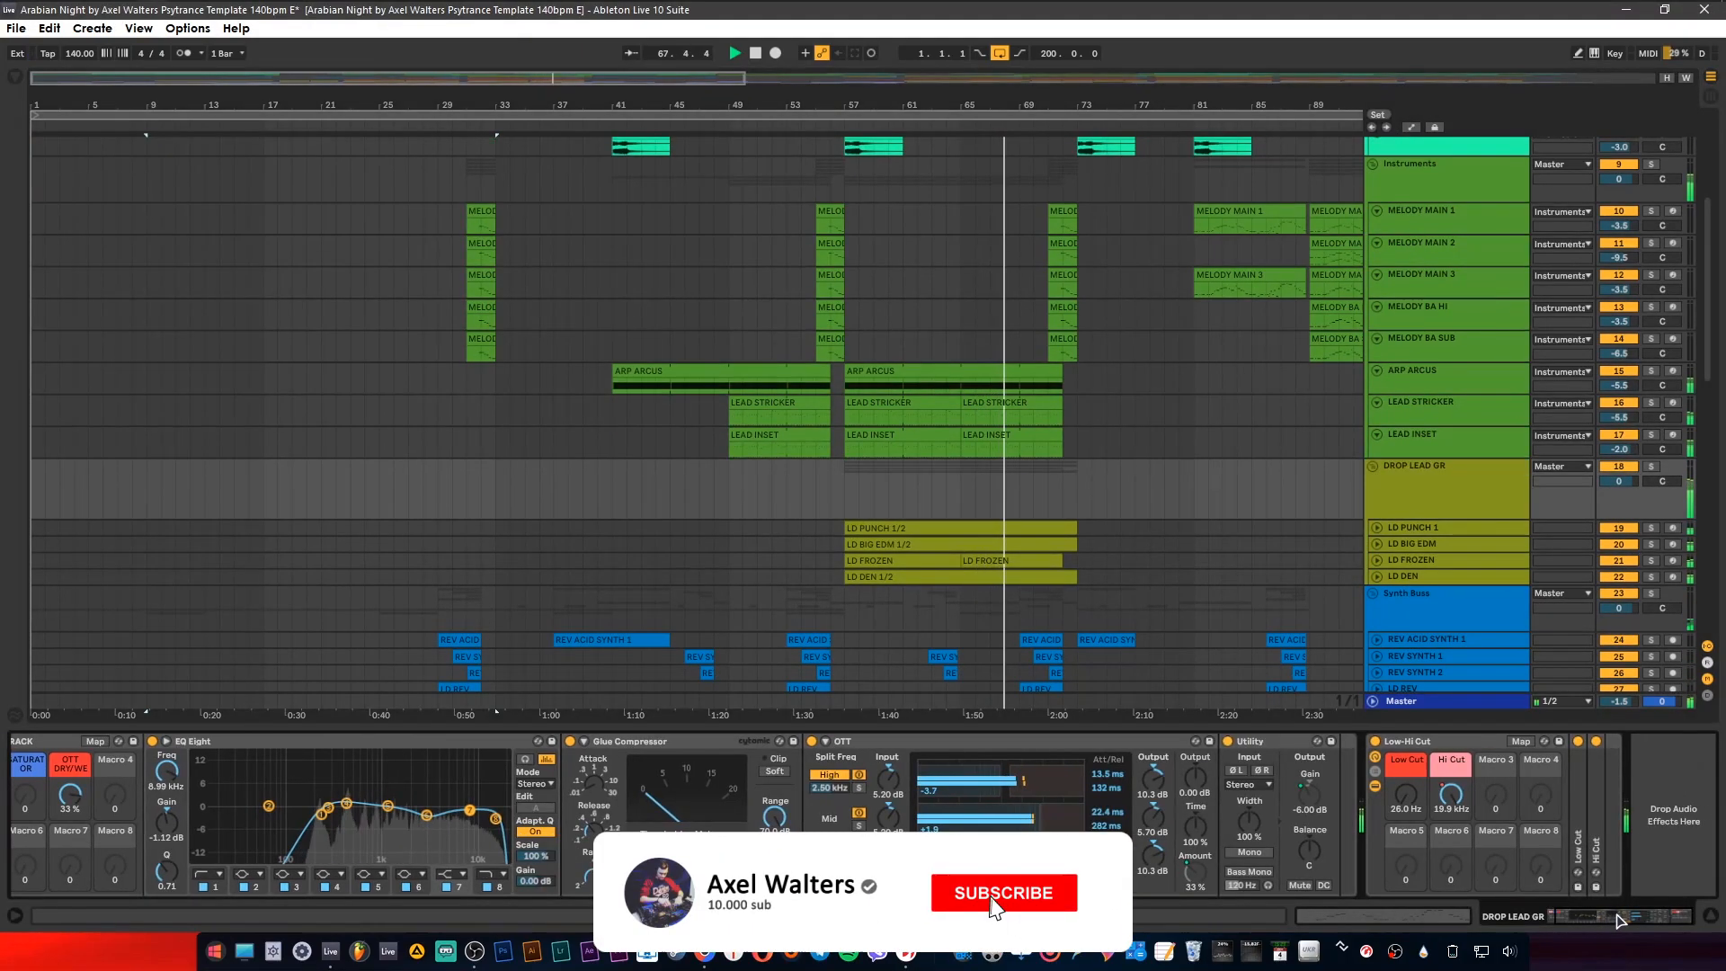
scroll(1430, 504, "down", 2)
left_click(1428, 486)
left_click(1377, 481)
left_click(1377, 514)
left_click(1377, 546)
left_click(1378, 577)
scroll(1420, 540, "down", 3)
left_click(1434, 452)
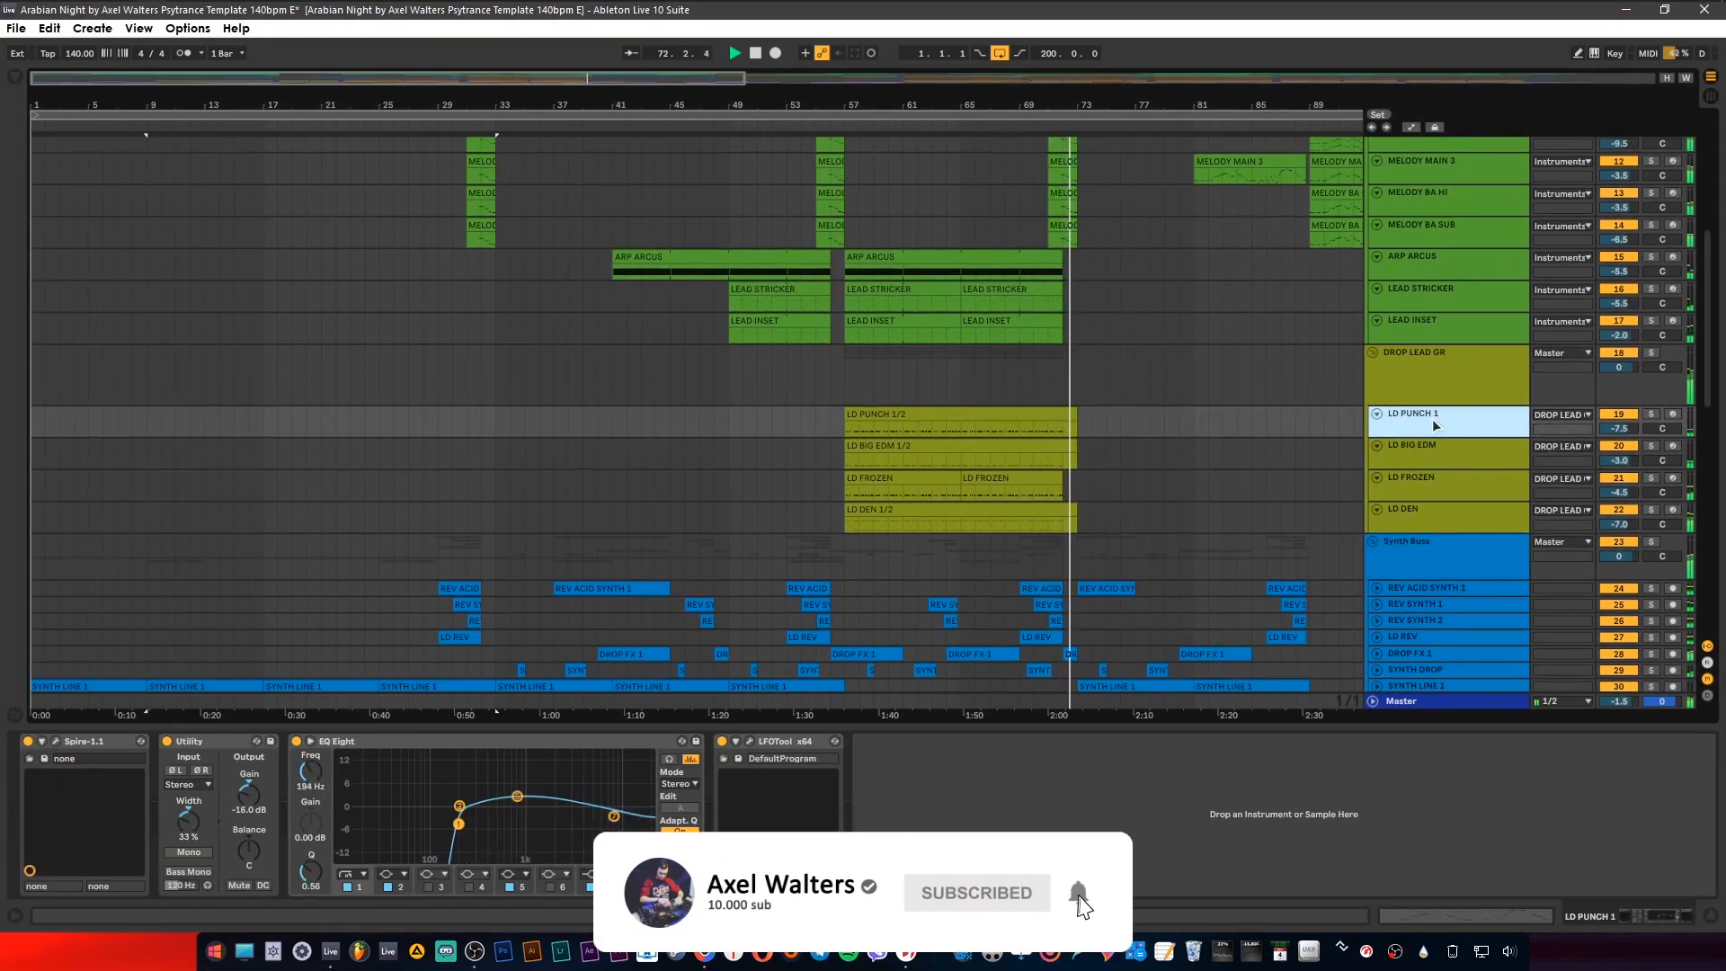
Step: Show the Synth Buss devices and unfold all its tracks from REV ACID SYNTH 1 to ZAP SHOT
scroll(1430, 440, "down", 4)
left_click(1418, 456)
scroll(1418, 456, "down", 1)
double_click(621, 742)
left_click(1414, 456)
left_click(1414, 570, "shift")
left_click(1378, 571)
Step: Review the device chains of the synth tracks from REV ACID SYNTH 1 to ZAP SHOT
scroll(1414, 485, "down", 4)
left_click(1432, 339)
left_click(1436, 371)
left_click(1436, 401)
left_click(1431, 465)
left_click(1430, 498)
left_click(1429, 531)
left_click(1427, 561)
Step: Show the Kick track's device chain and the MAIN DRUMS group's devices, expanding the collapsed ones
scroll(1421, 539, "down", 3)
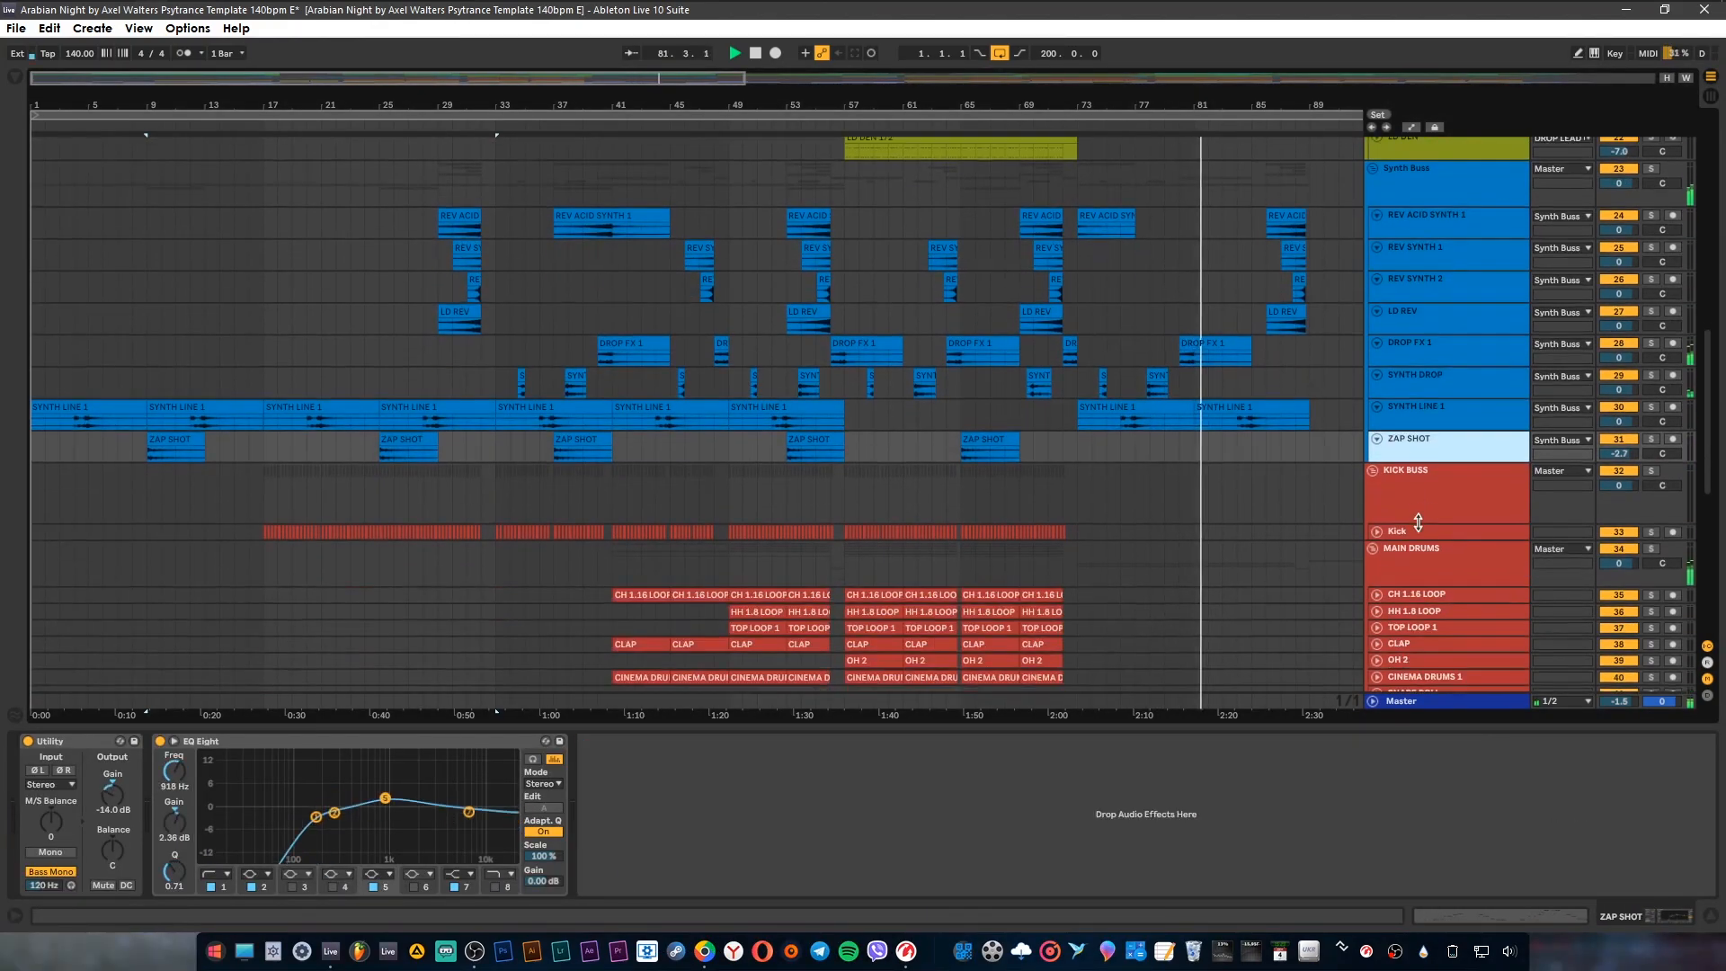
scroll(1419, 522, "down", 1)
left_click(1419, 511)
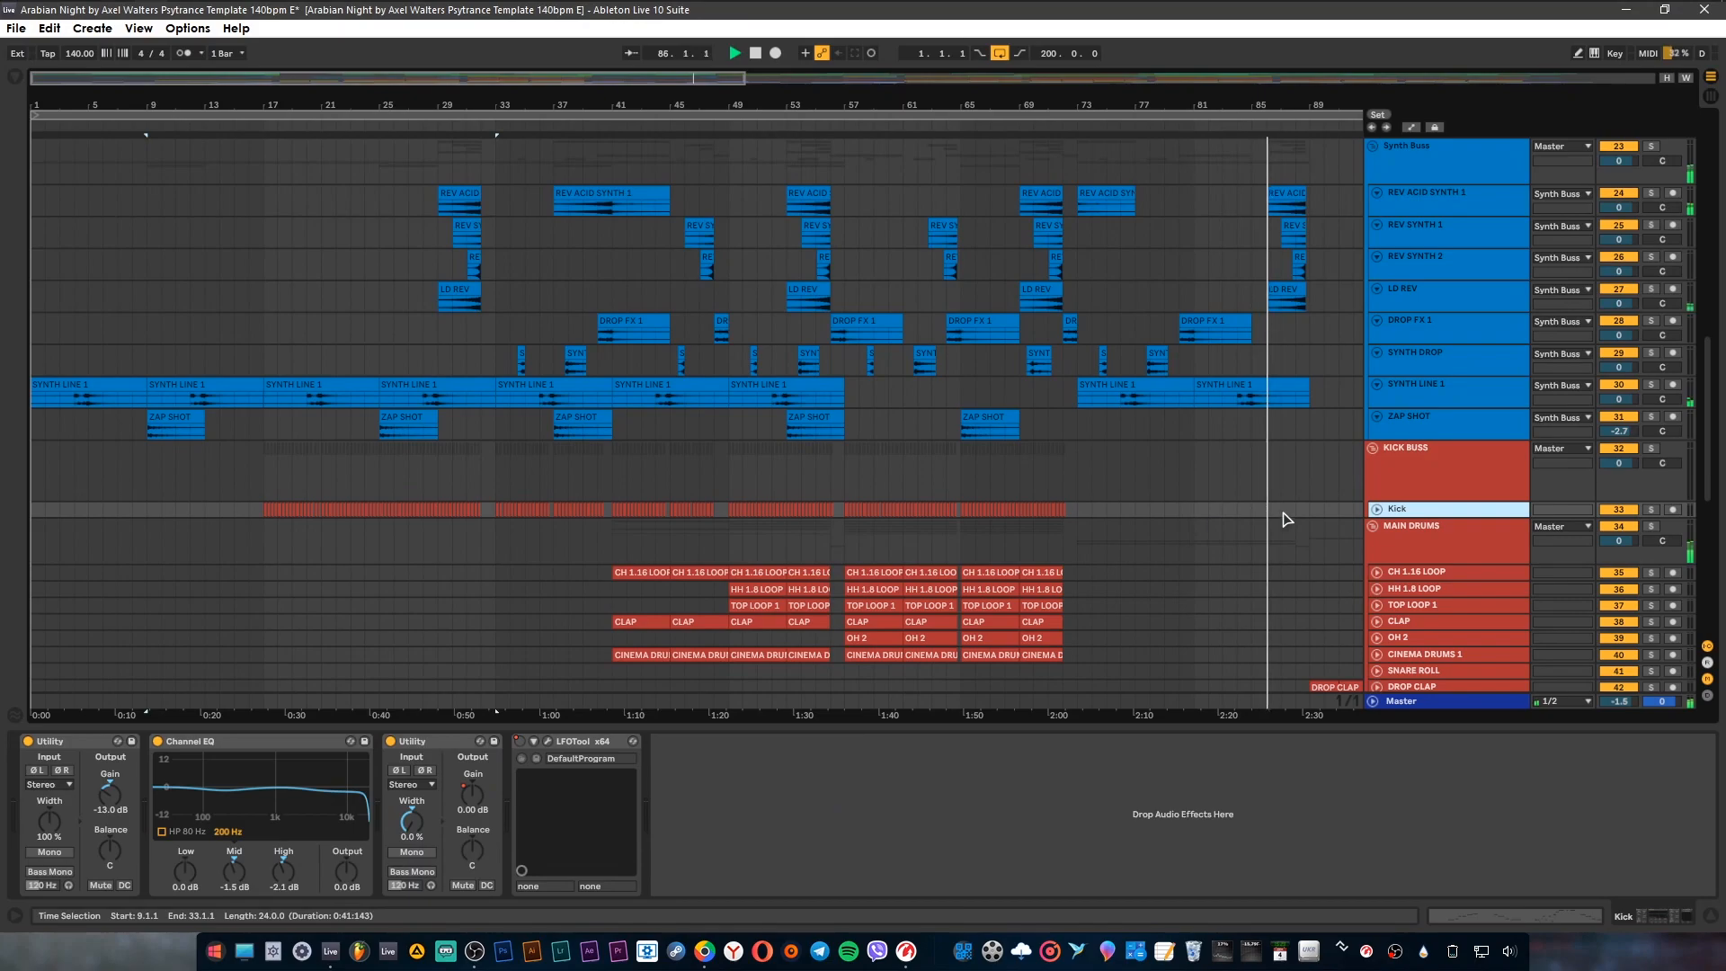
left_click(1428, 534)
scroll(1442, 511, "down", 4)
double_click(661, 792)
double_click(901, 793)
Step: Unfold all MAIN DRUMS tracks from CH 1.16 LOOP to DRUM FILL
left_click(1420, 390)
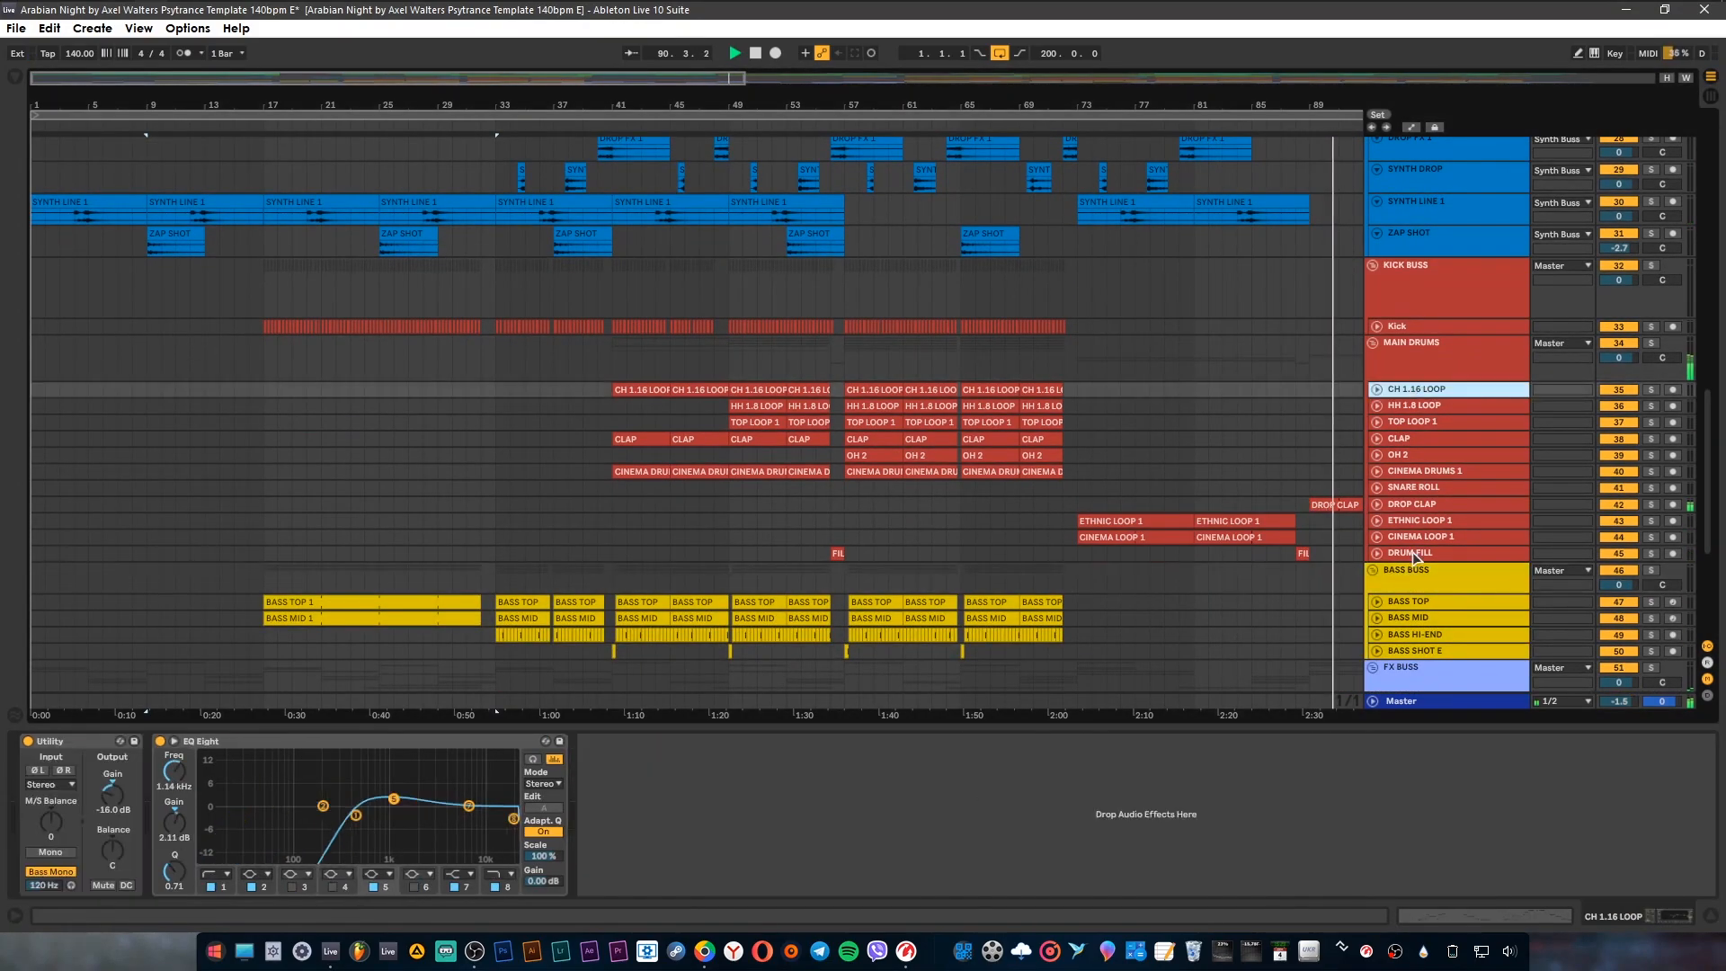
left_click(1414, 556, "shift")
left_click(1377, 553)
Step: Review the device chains of the drum tracks from CH 1.16 LOOP to DRUM FILL, and make the arrangement view follow playback
left_click(1433, 243)
left_click(1437, 273)
left_click(1442, 340)
left_click(1444, 371)
left_click(1442, 403)
left_click(1442, 498)
left_click(1442, 529)
left_click(633, 54)
left_click(1441, 556)
Step: Show the BASS BUSS devices and unfold its tracks from BASS TOP to BASS SHOT E
scroll(1441, 530, "down", 3)
left_click(1423, 432)
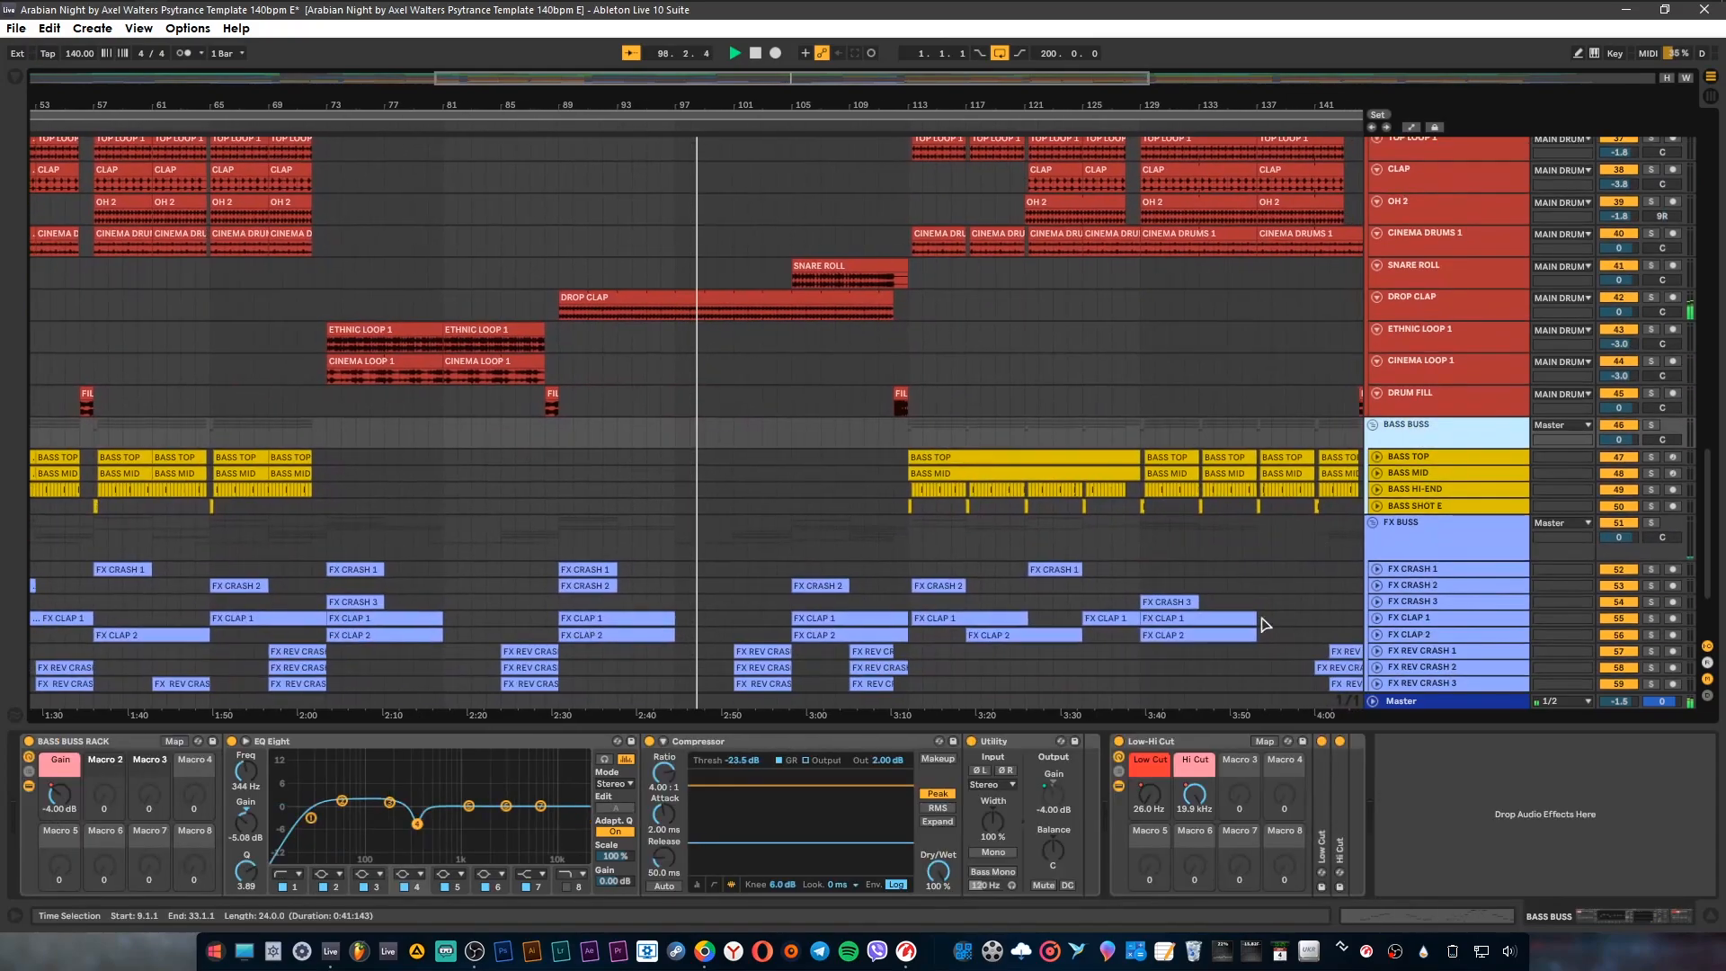
left_click(1418, 458)
left_click(1418, 506, "shift")
left_click(1376, 457)
Step: Review the device chains of the BASS TOP, BASS MID and BASS HI-END tracks
left_click(1417, 468)
left_click(1429, 496)
left_click(1433, 529)
Step: Show the FX BUSS rack and unfold all its tracks from FX CRASH 1 to FX UPLIFT 2 138BPM
scroll(1435, 553, "down", 3)
left_click(1430, 439)
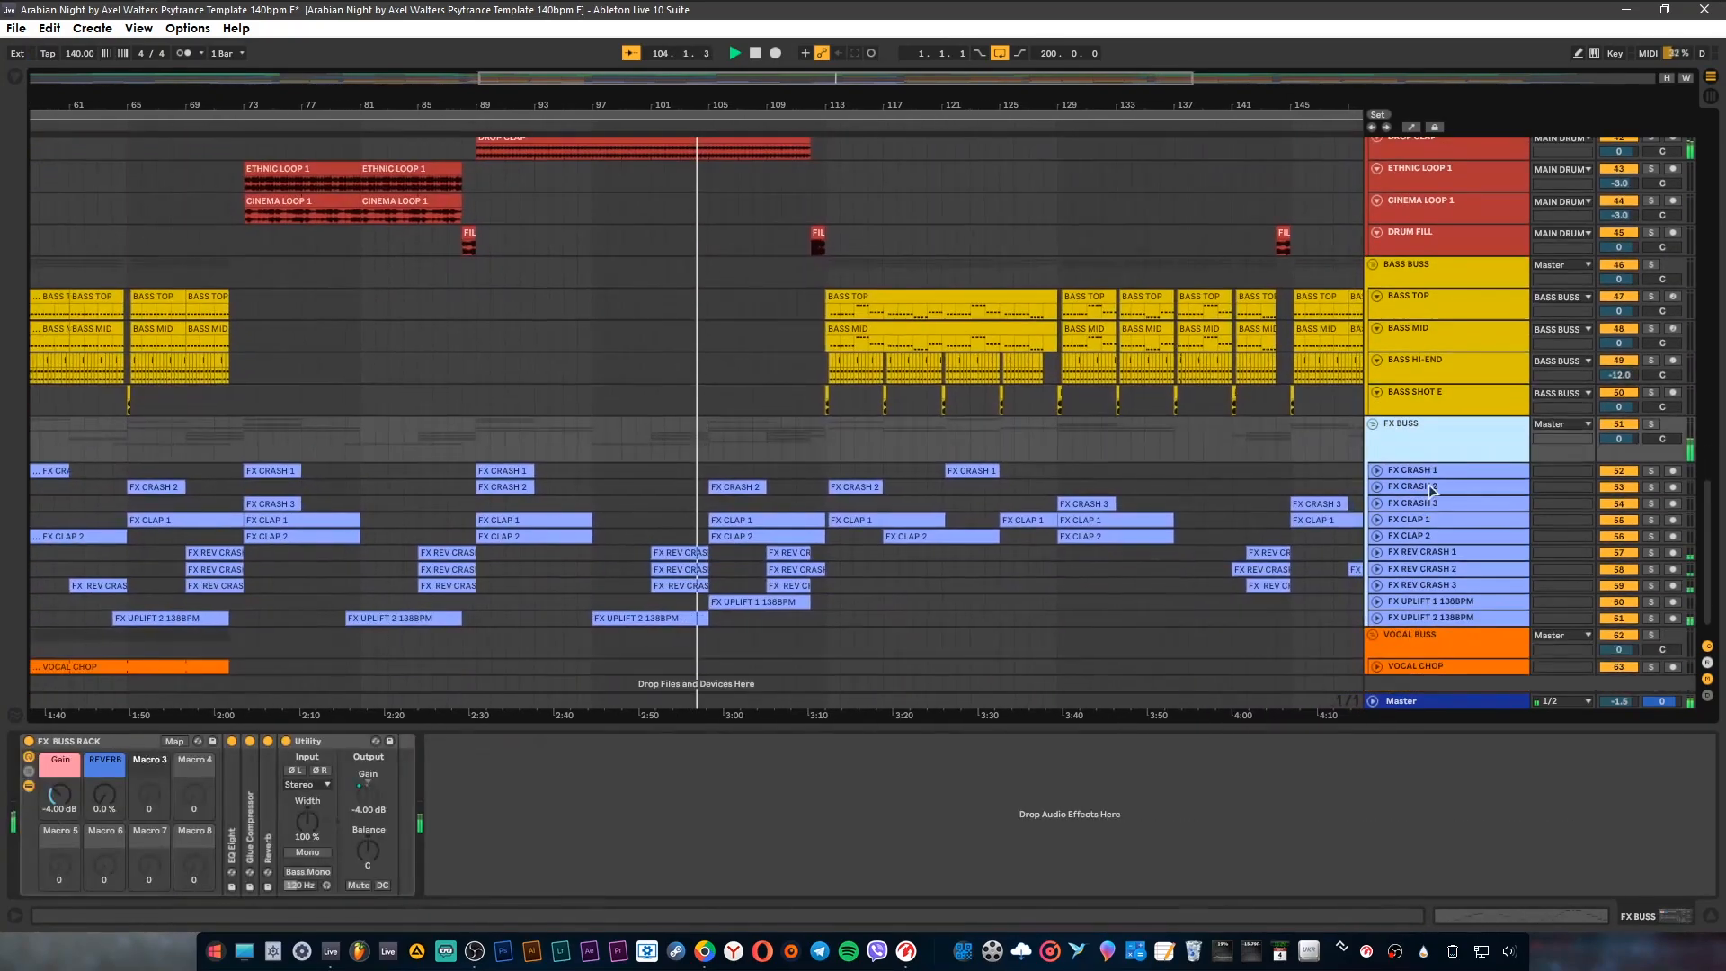
left_click(1430, 471)
left_click(1428, 619, "shift")
left_click(1377, 618)
Step: Review the device chains of several FX tracks, including FX CRASH 2, FX CLAP 1, FX REV CRASH 2 and both uplifts
scroll(1428, 536, "down", 3)
left_click(1434, 336)
left_click(1435, 401)
left_click(1437, 494)
left_click(1434, 559)
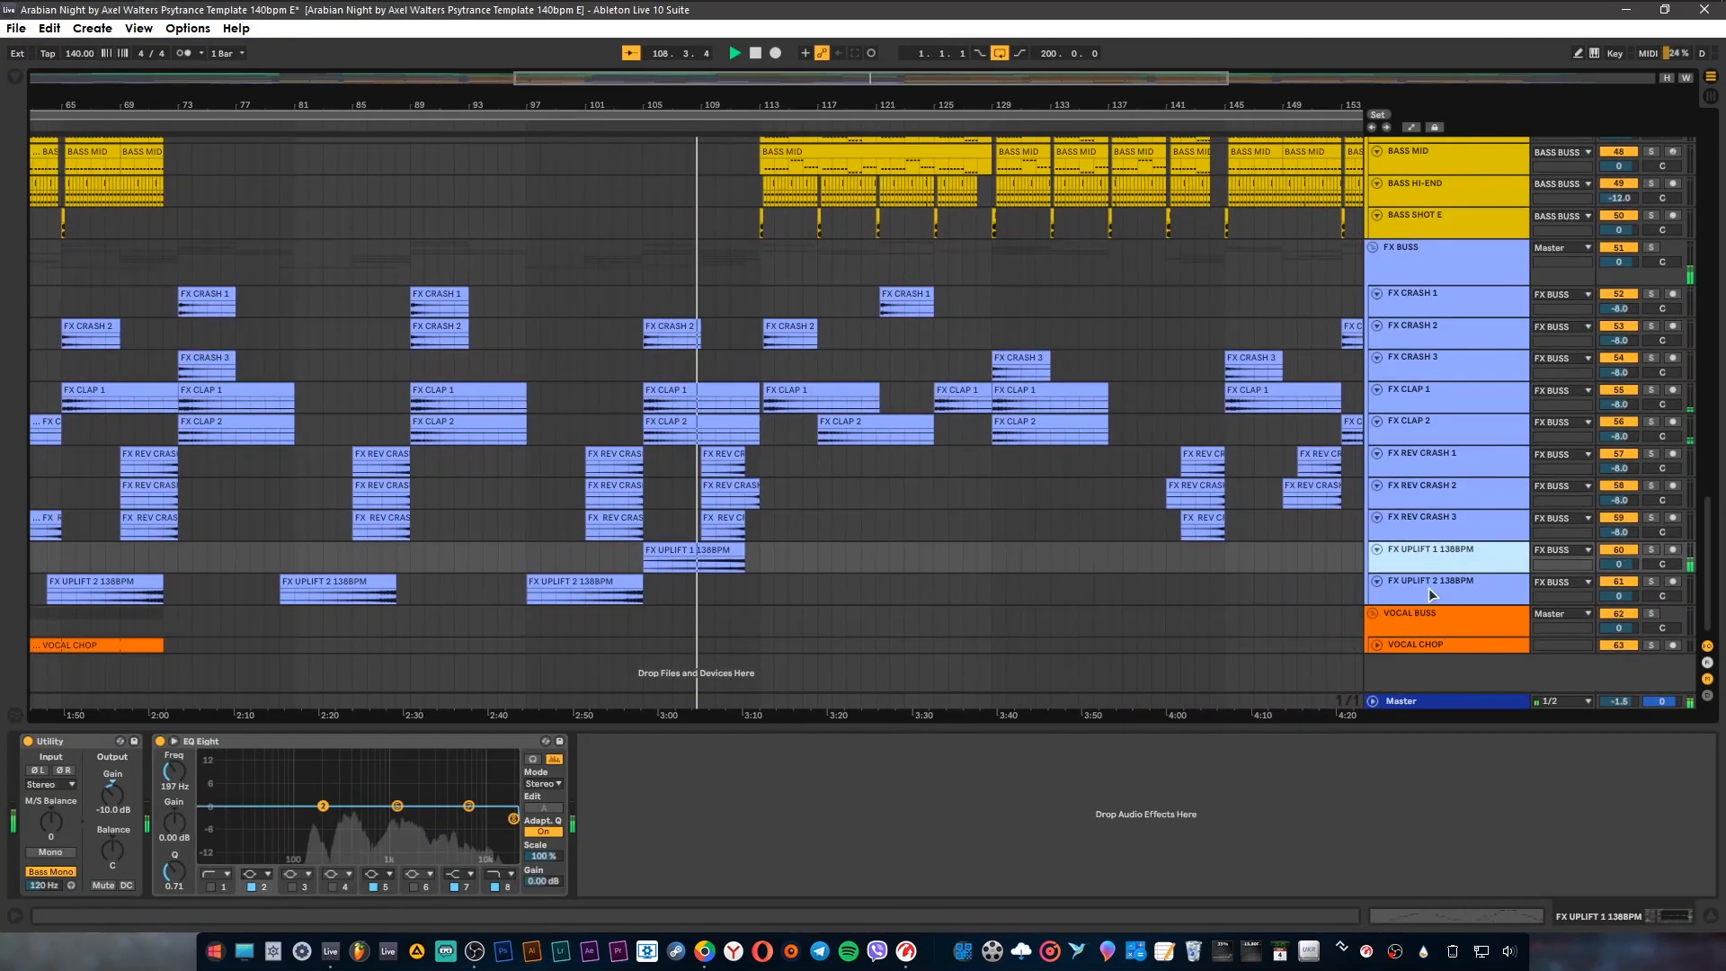
left_click(1434, 593)
Step: Show the device chains of VOCAL BUSS and VOCAL CHOP, and unfold the VOCAL CHOP track
left_click(1433, 622)
left_click(1434, 647)
left_click(1377, 645)
mouse_move(1580, 917)
left_mouse_down()
mouse_move(1606, 922)
mouse_move(1572, 919)
left_mouse_up()
Step: Solo the VOCAL BUSS group and restart playback from bar 41, where the first VOCAL CHOP clip begins
left_click_drag(899, 105, 899, 54)
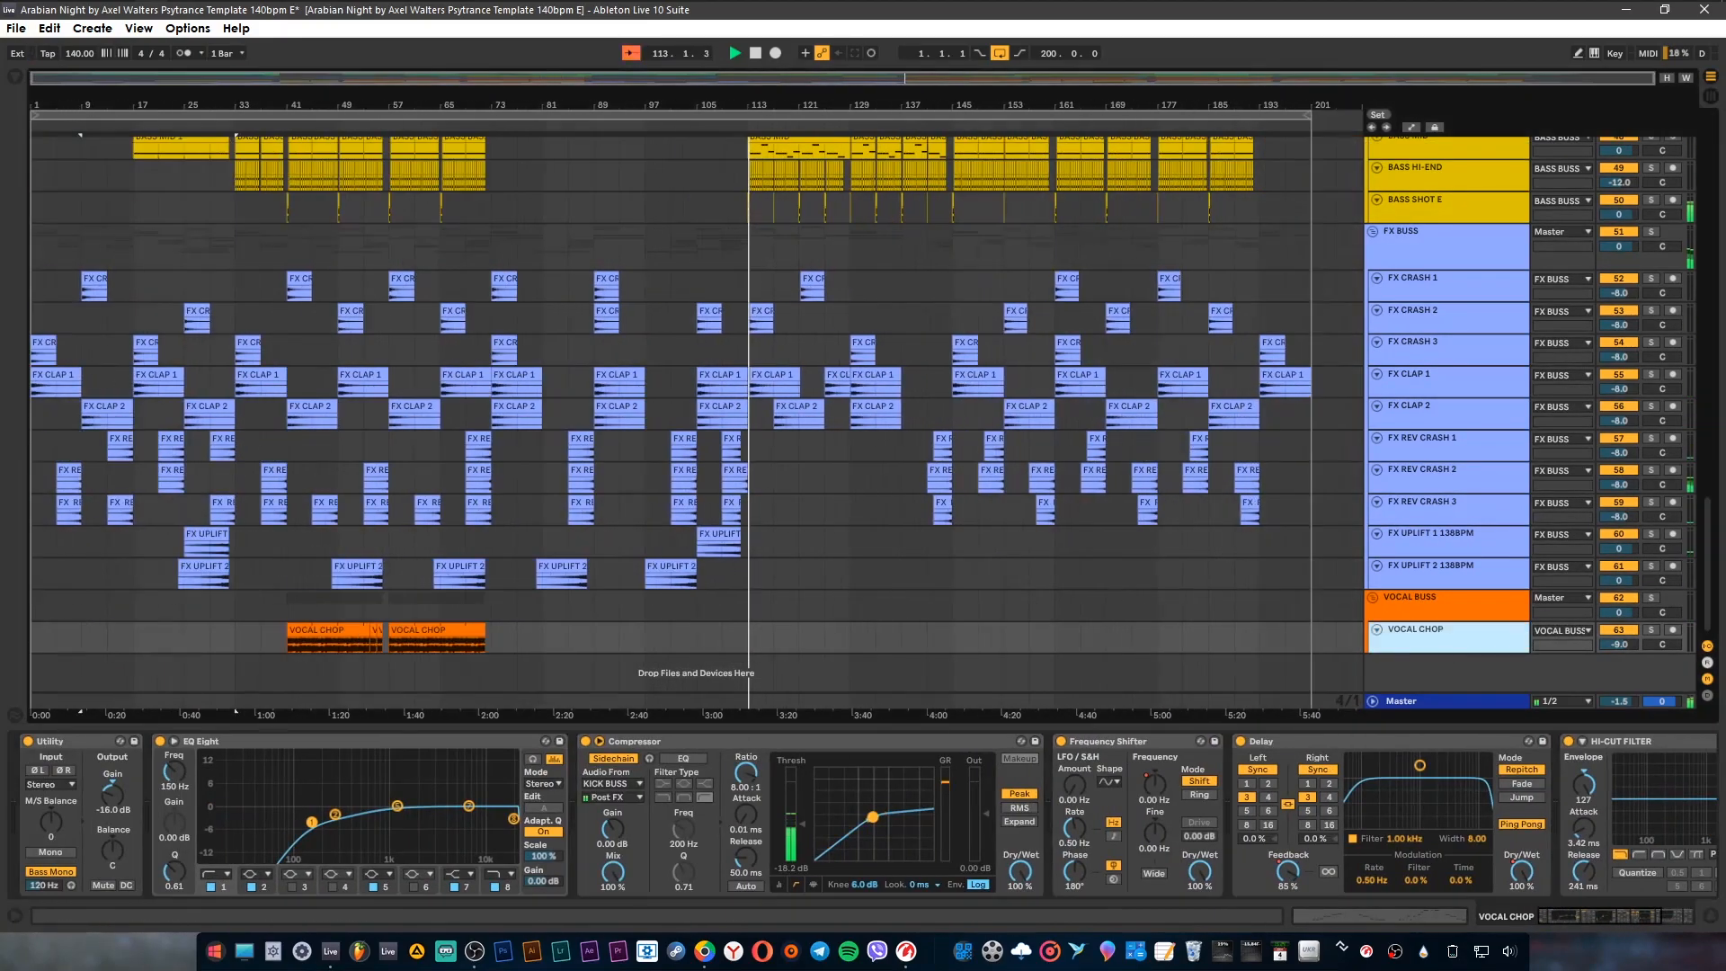
left_click_drag(348, 95, 545, 135)
key("space")
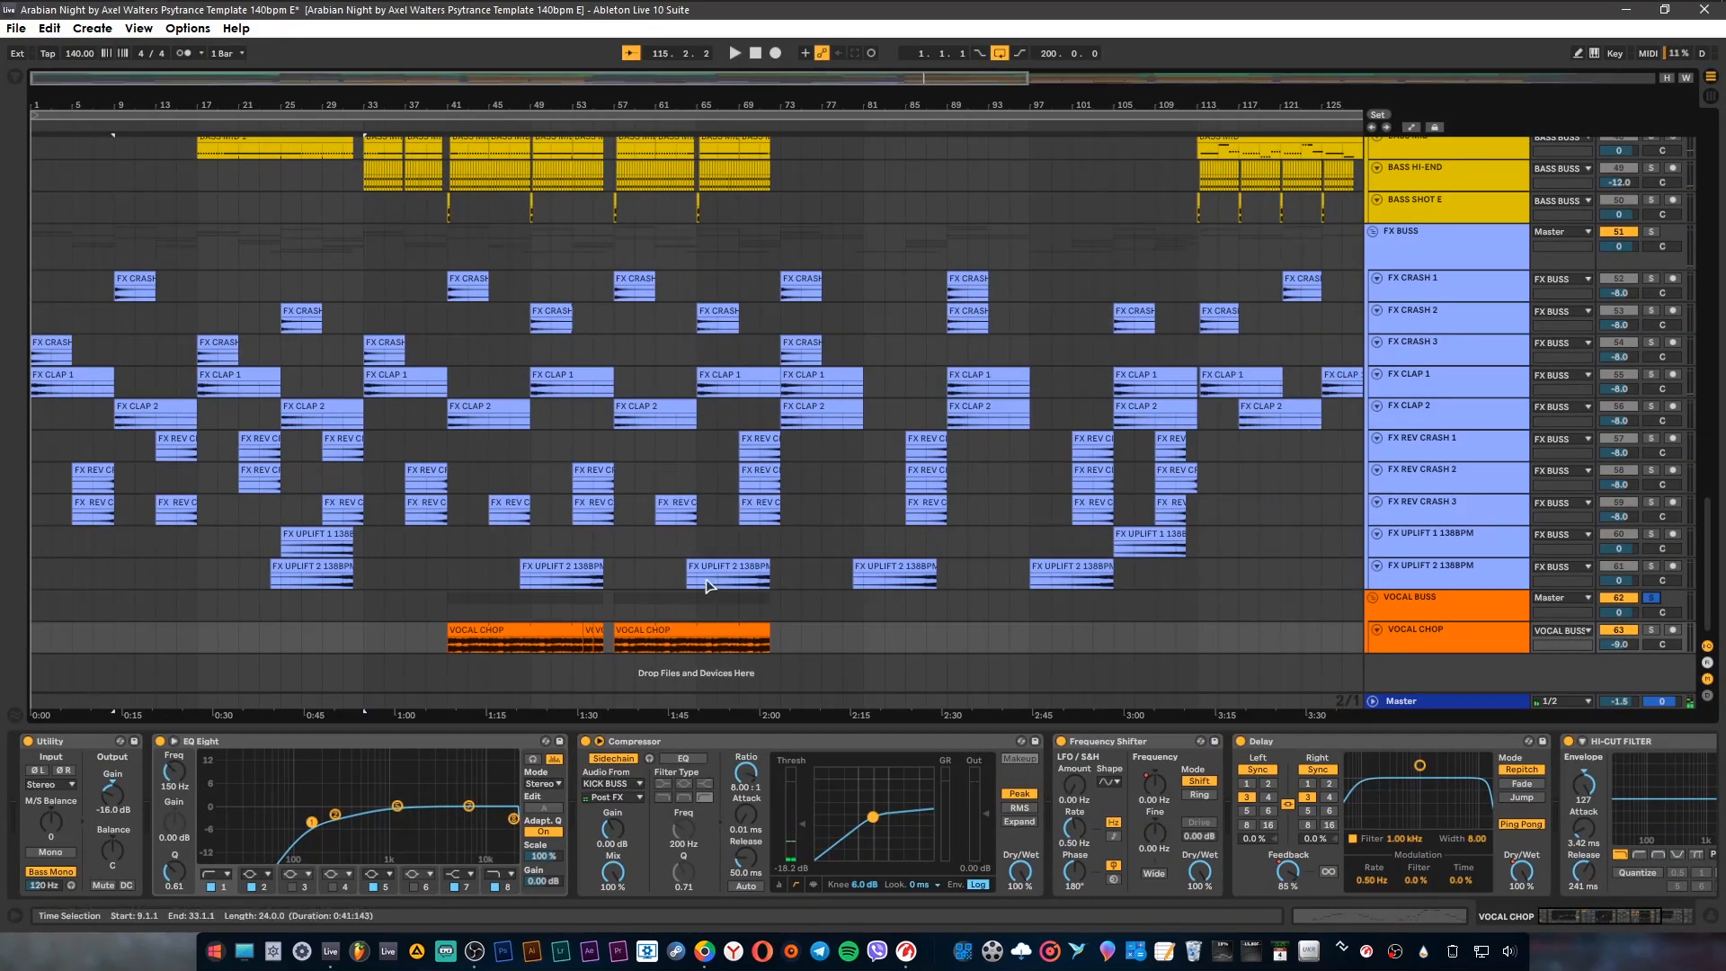
left_click(450, 603)
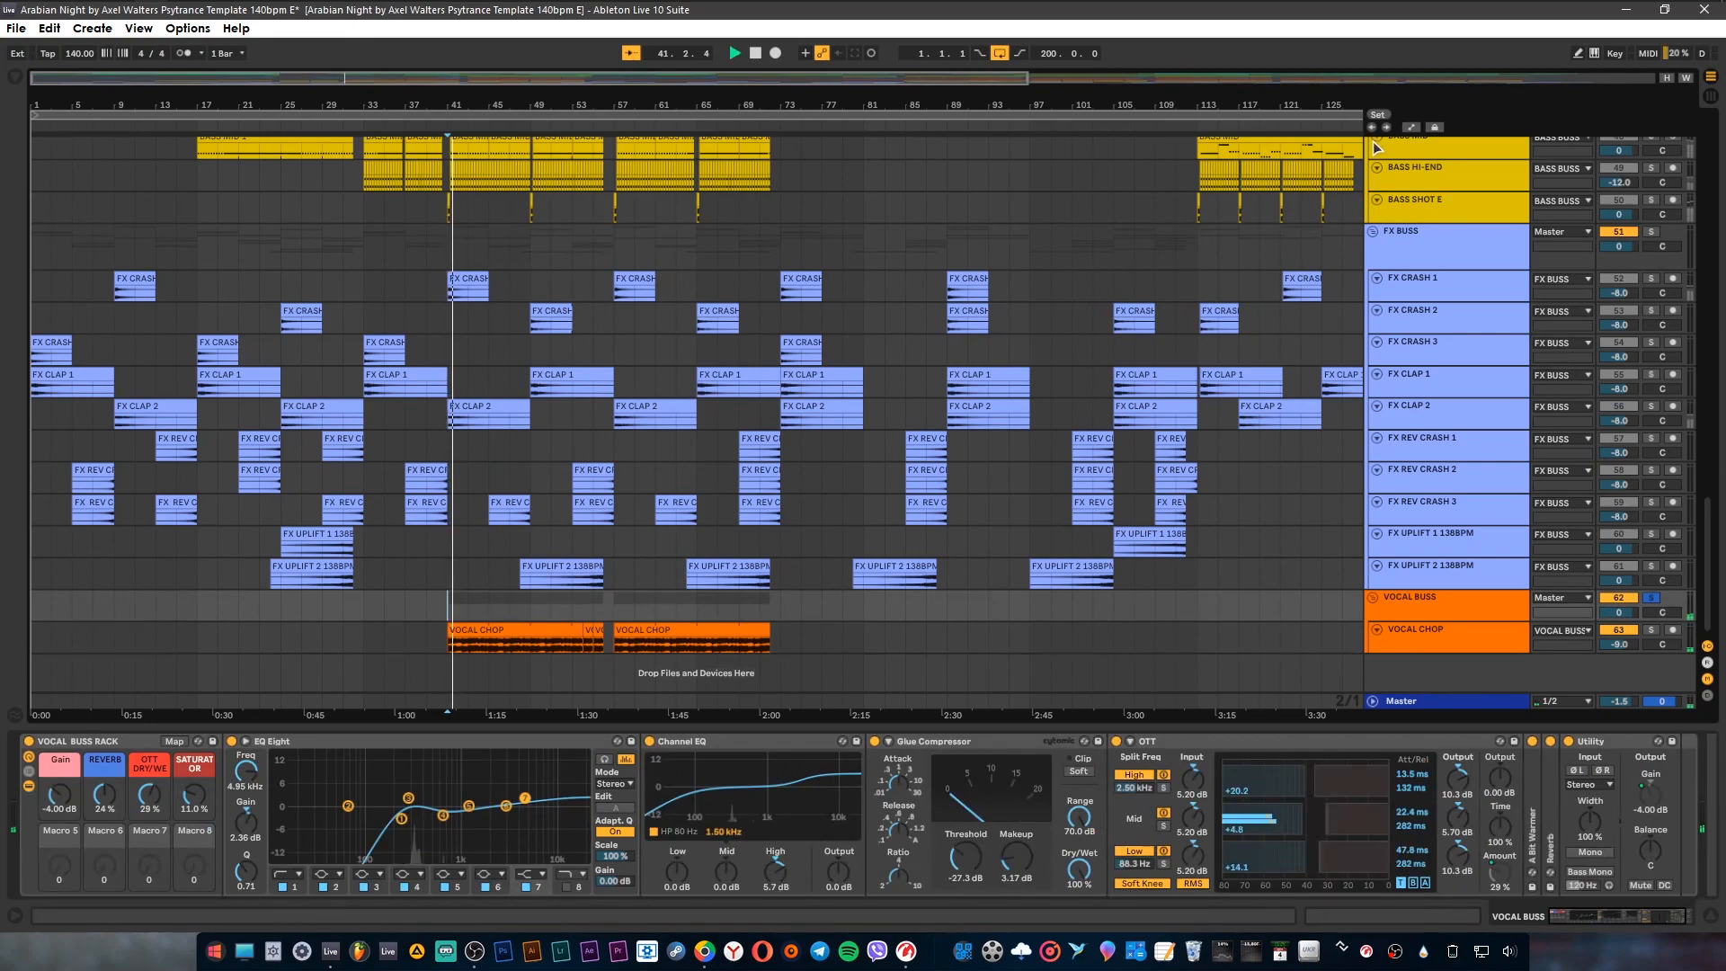
Step: Display the automation lanes for all tracks and unfold the A Bit Warmer device in the VOCAL BUSS chain
left_click(1412, 128)
scroll(1443, 537, "down", 5)
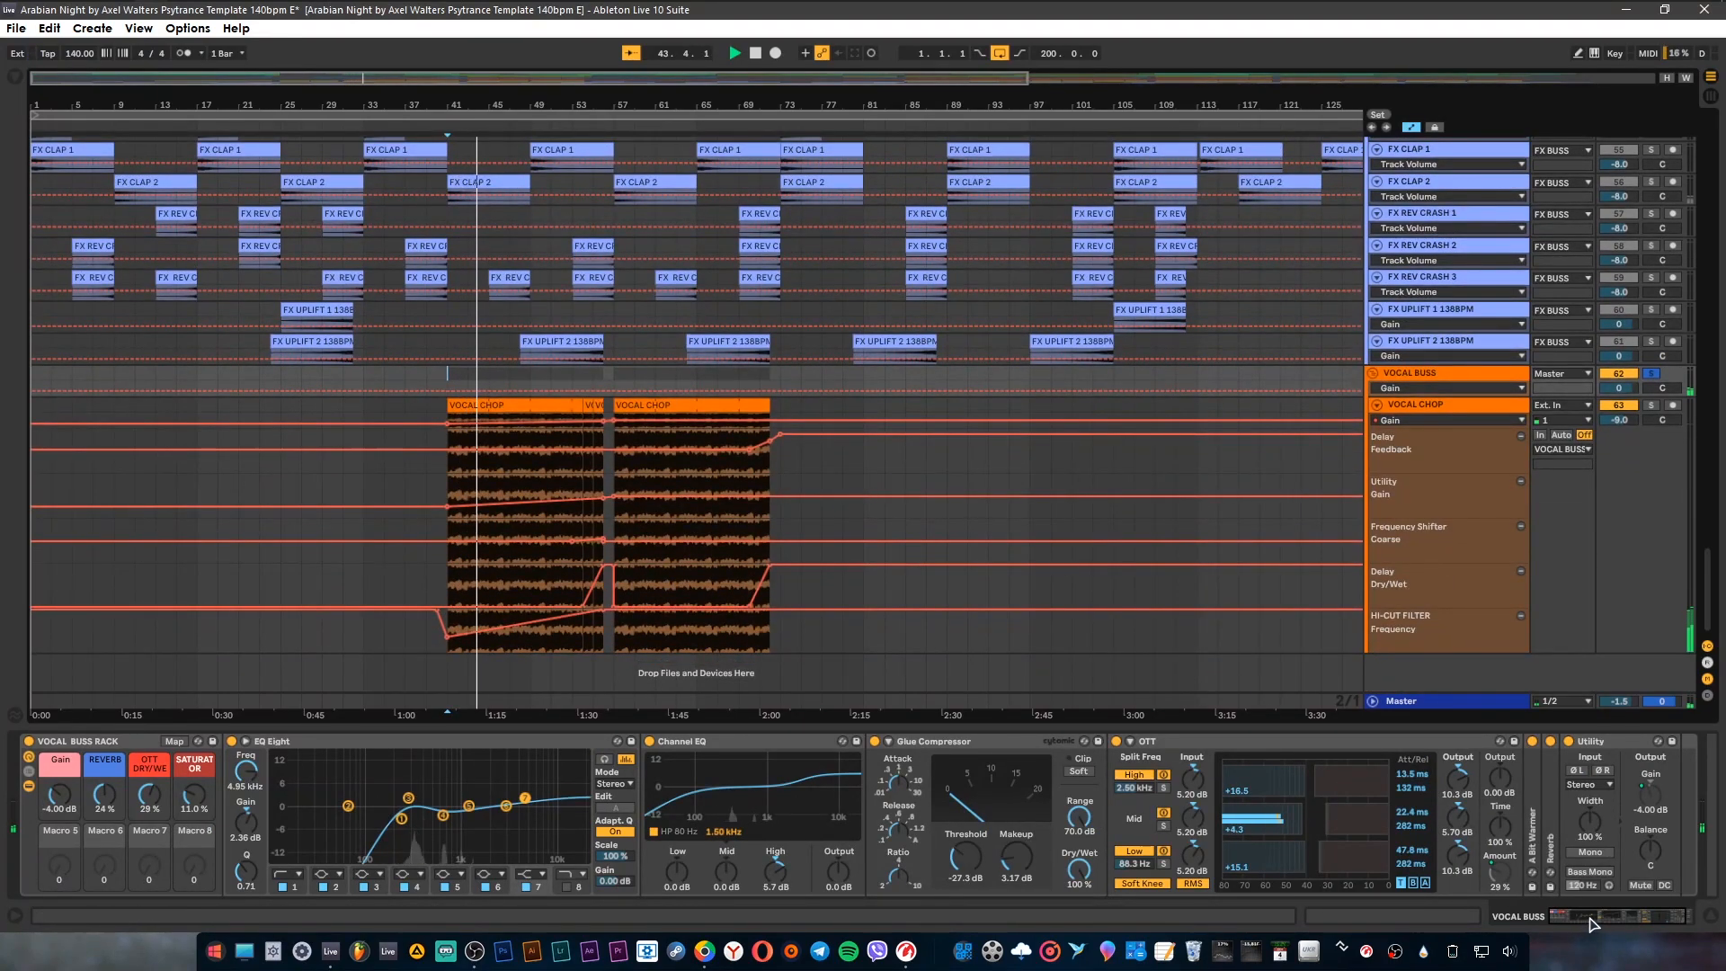
left_click_drag(1592, 918, 1602, 917)
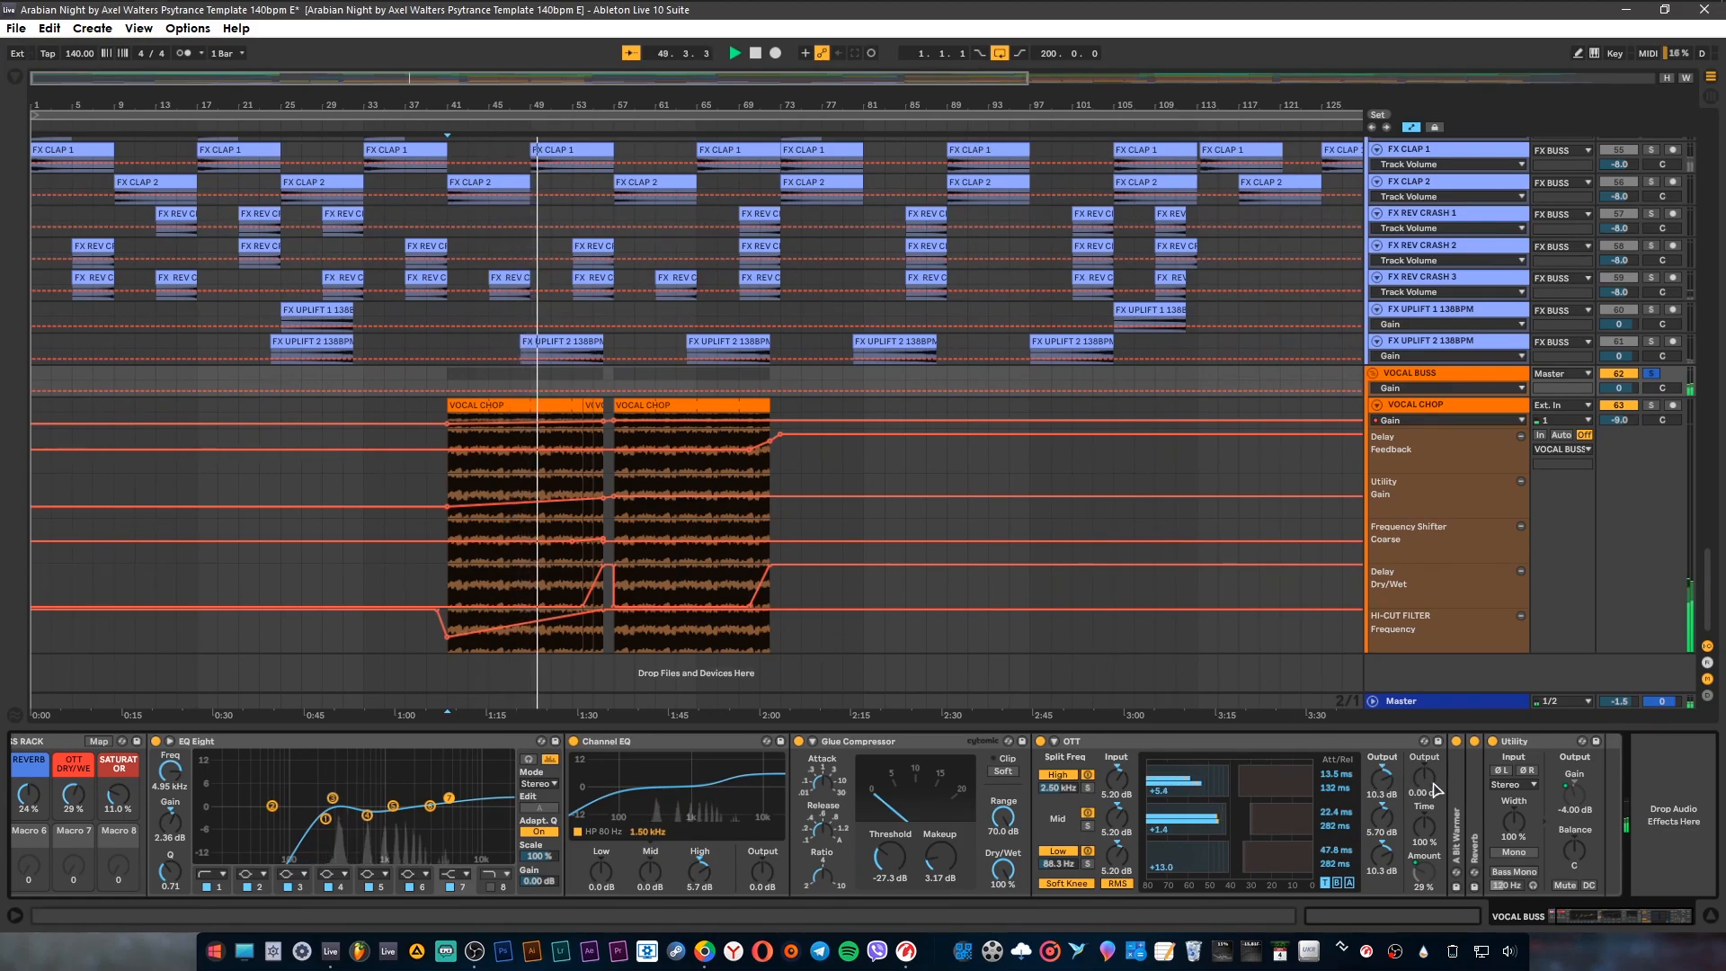
double_click(1461, 786)
scroll(1599, 916, "down", 3)
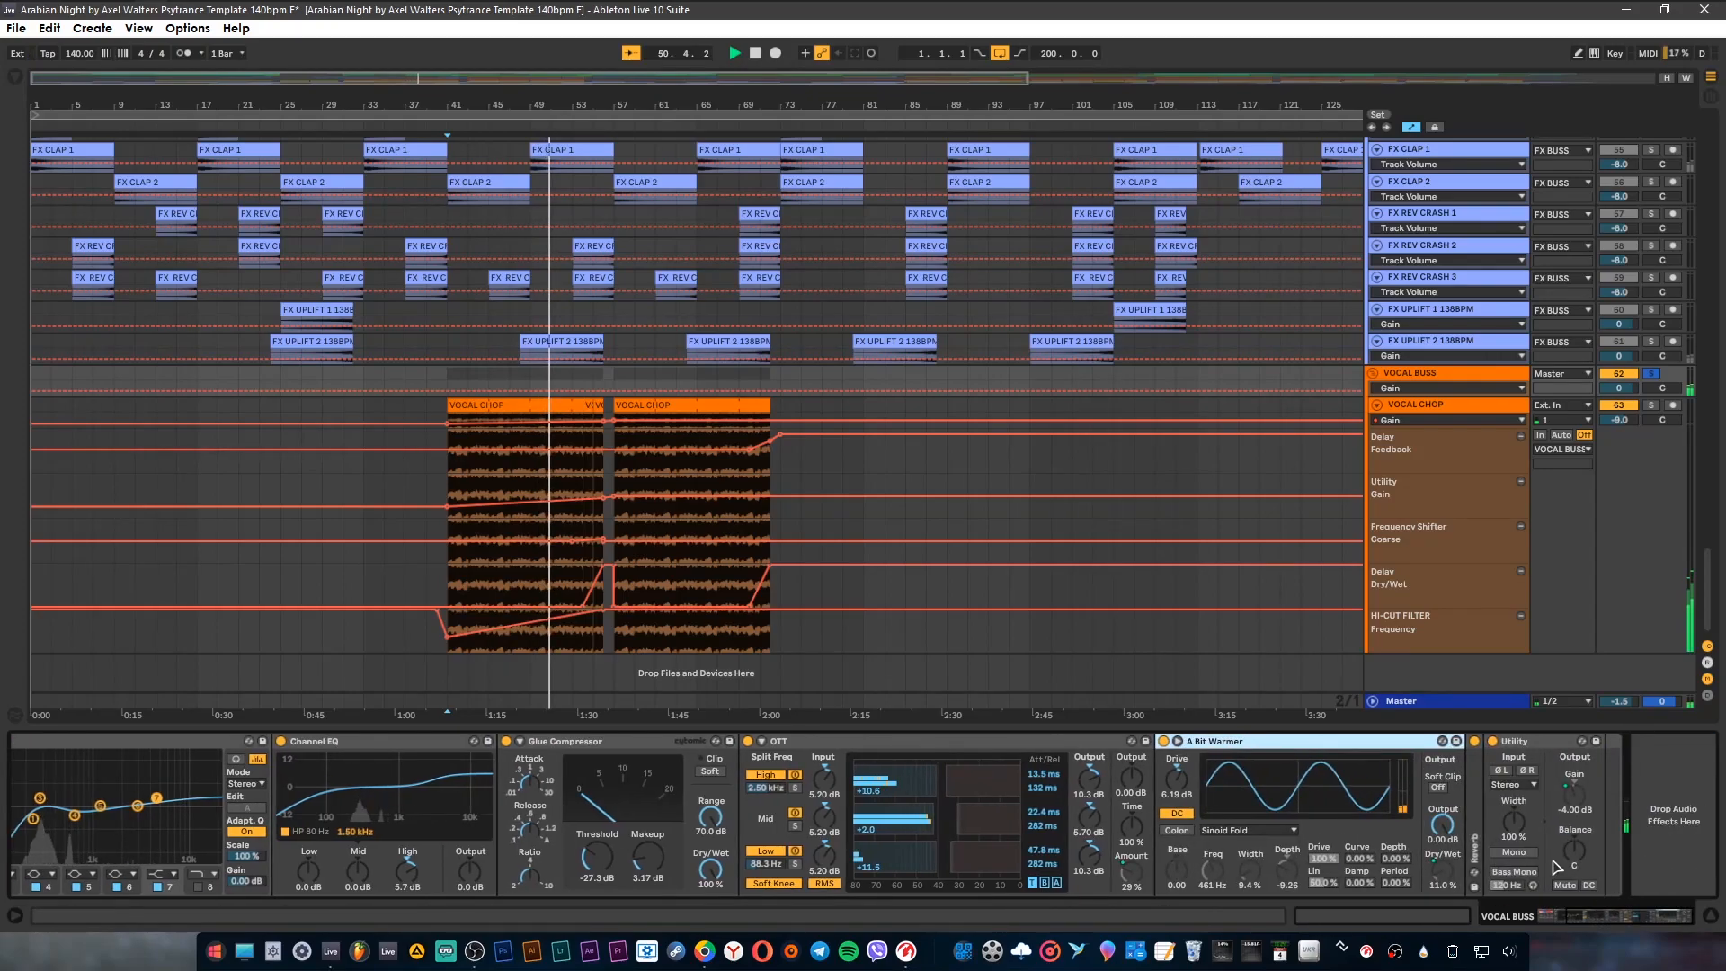
left_click_drag(1601, 920, 1541, 918)
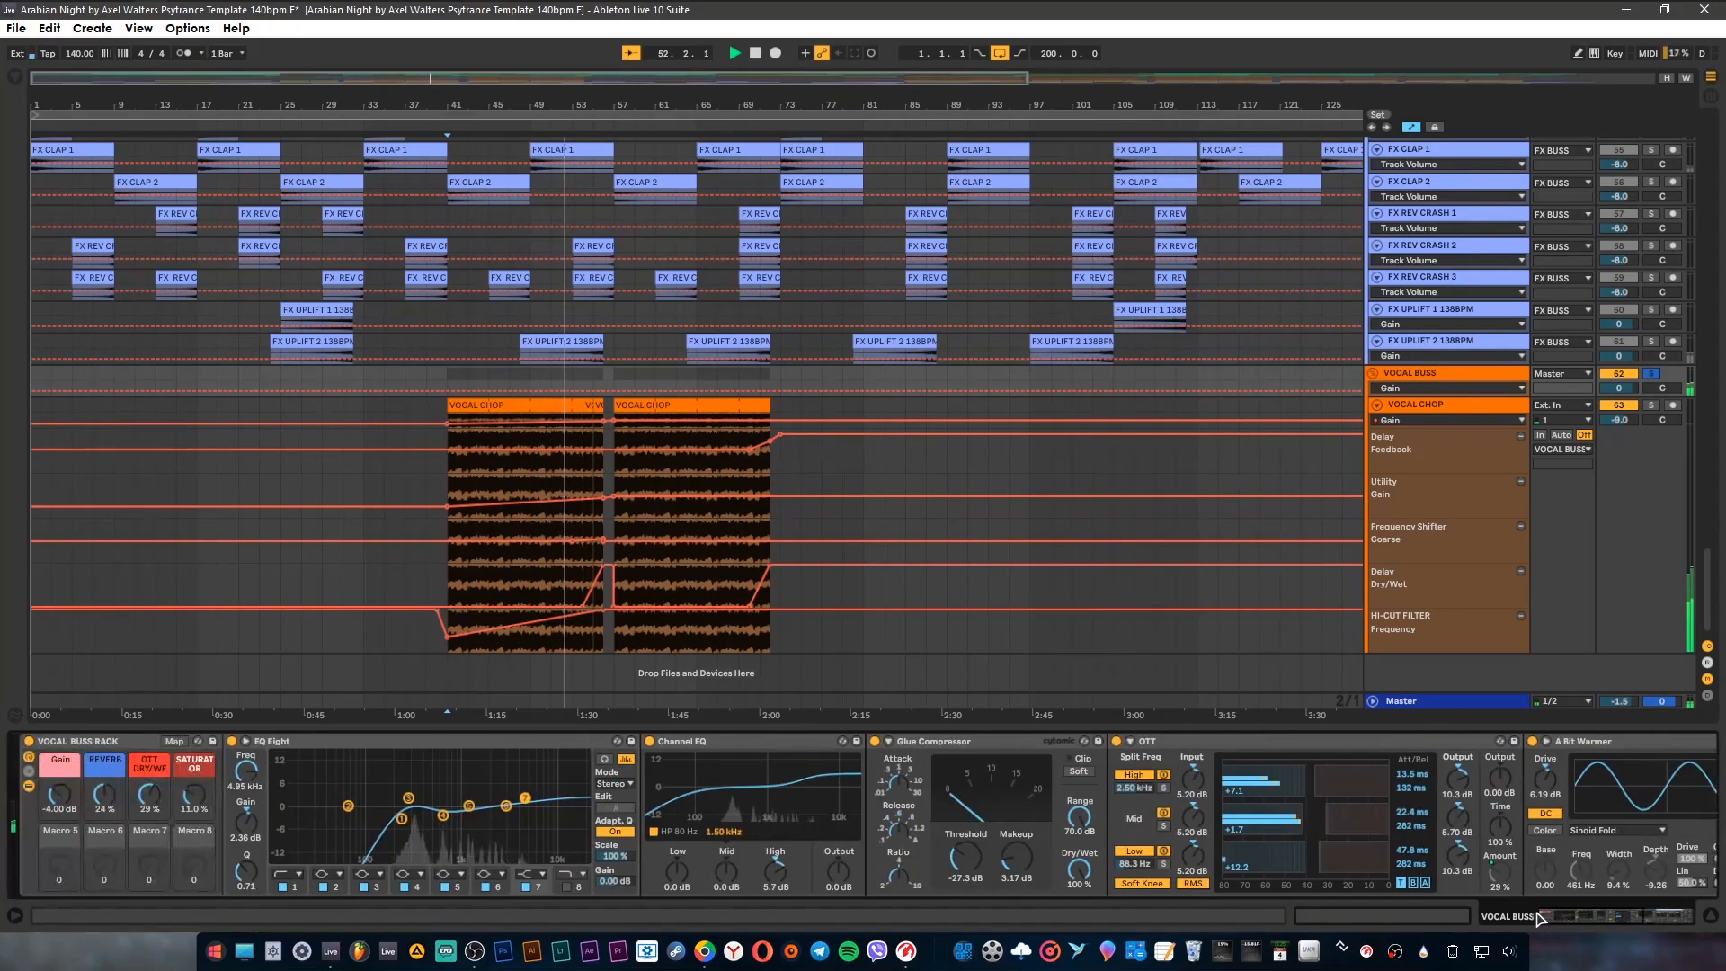
Step: Show the VOCAL CHOP device chain and audition the first Delay Dry/Wet rise from bar 54
left_click(1433, 401)
left_click_drag(1579, 926, 1618, 921)
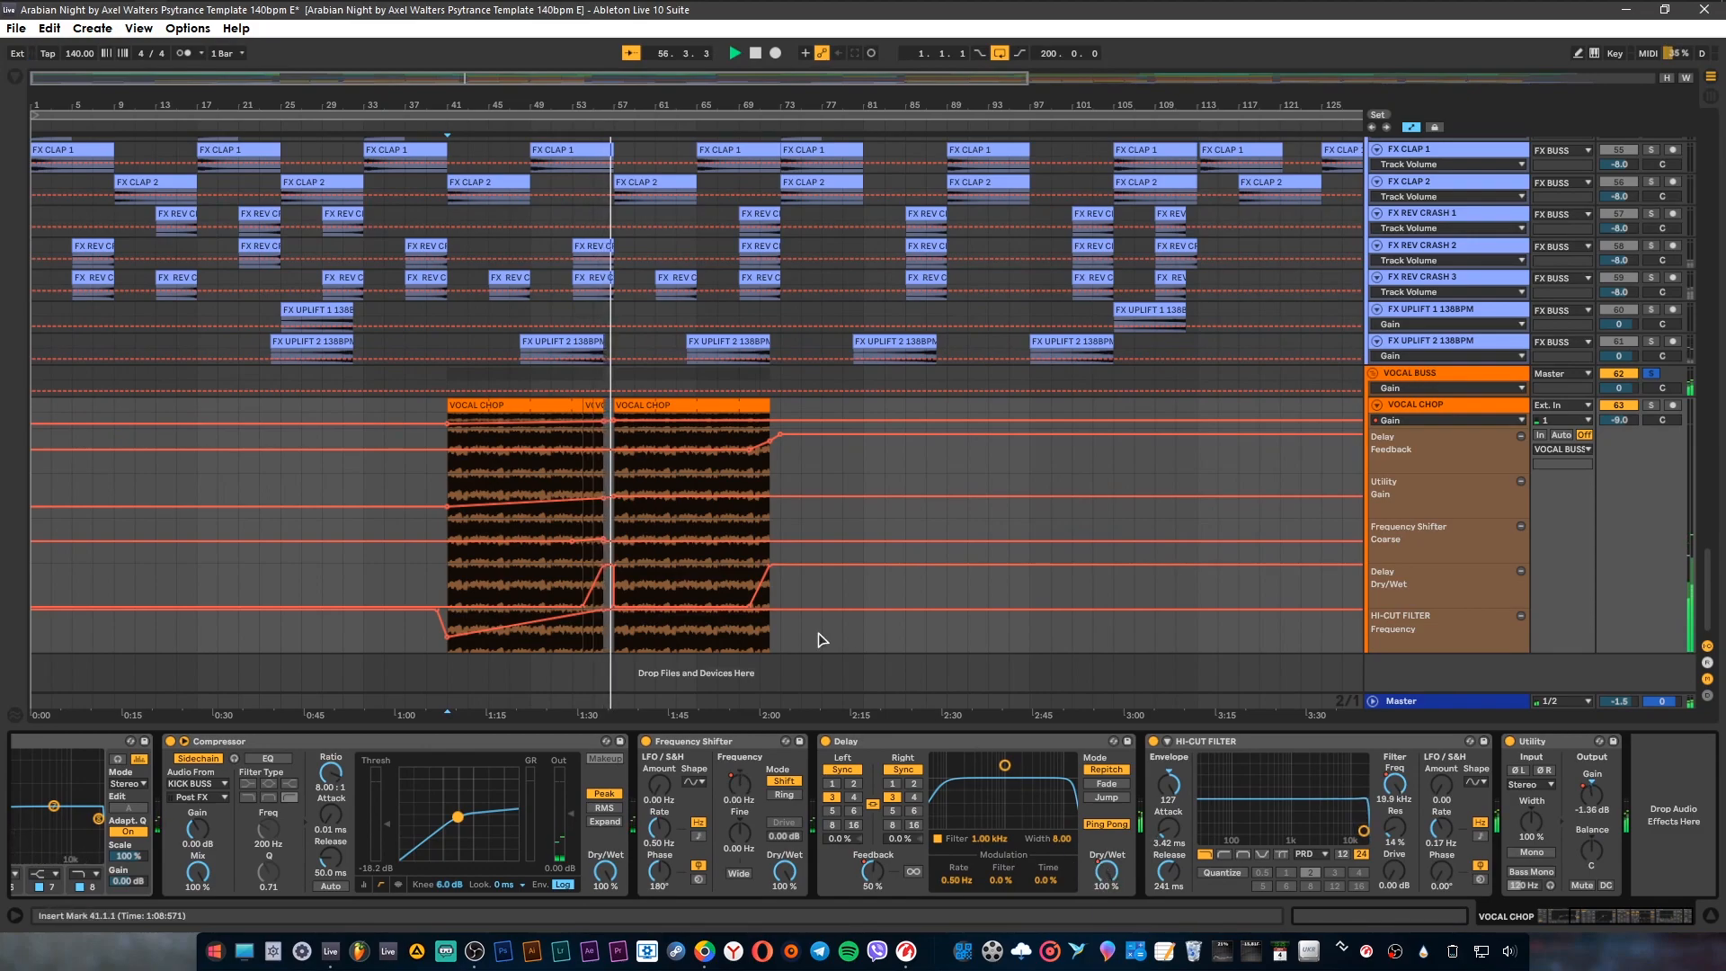
left_click_drag(589, 105, 589, 179)
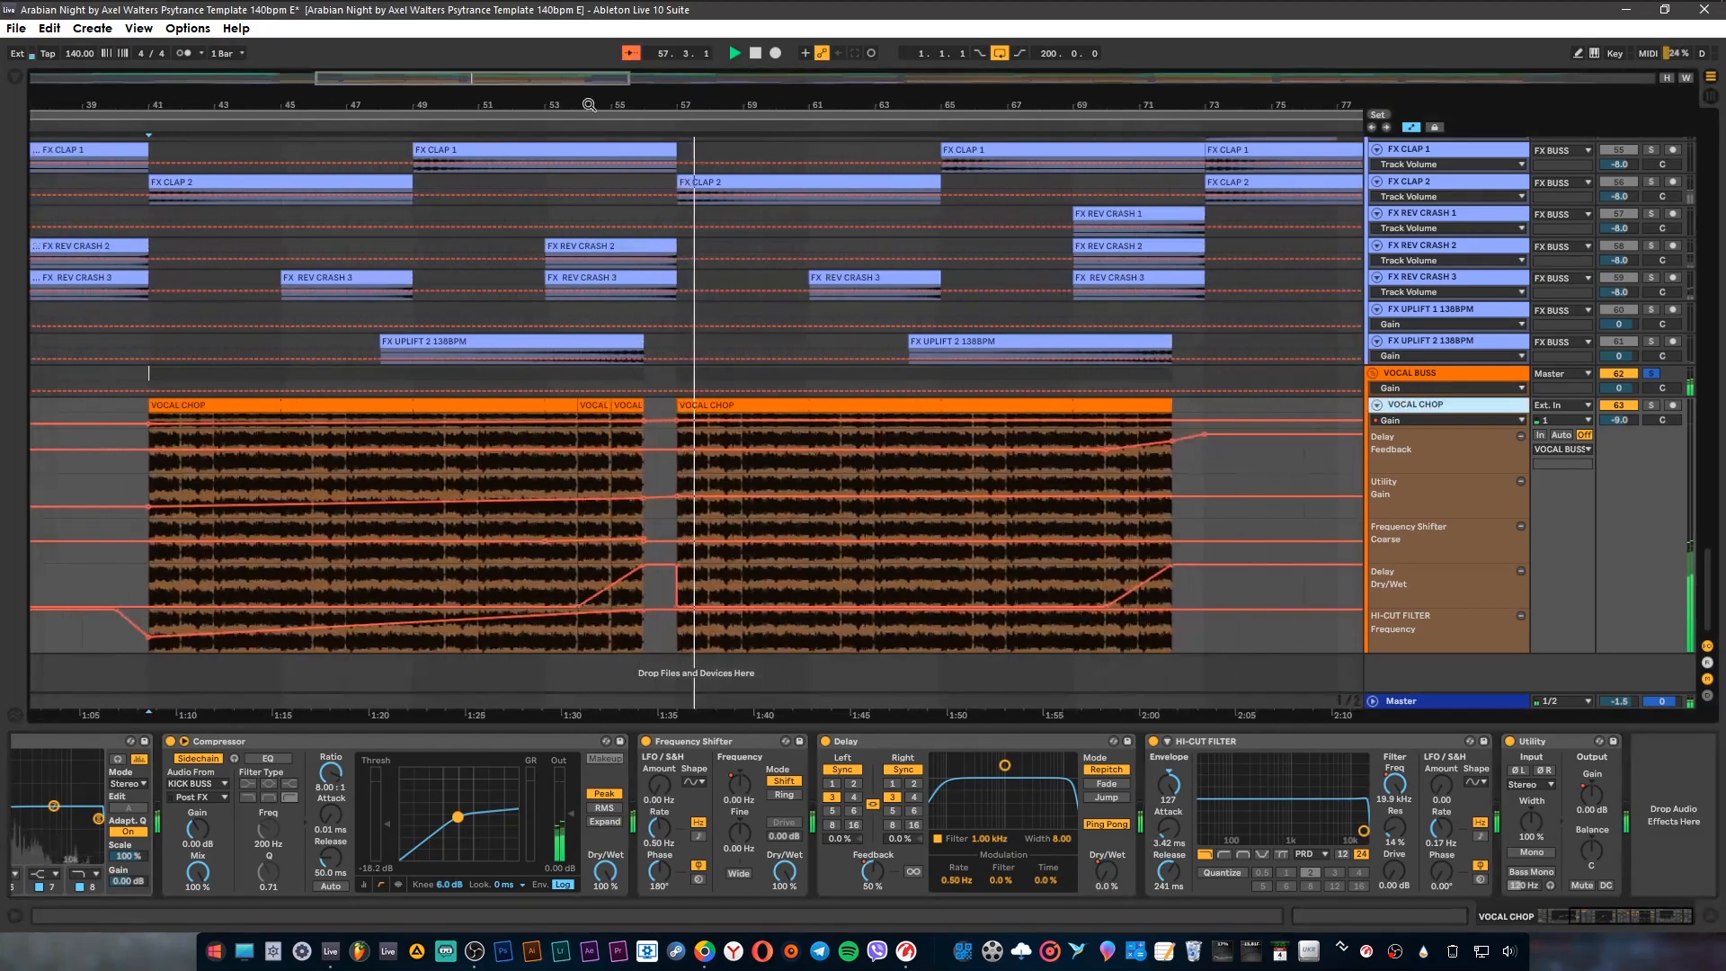
left_click(575, 570)
key("space")
key("space")
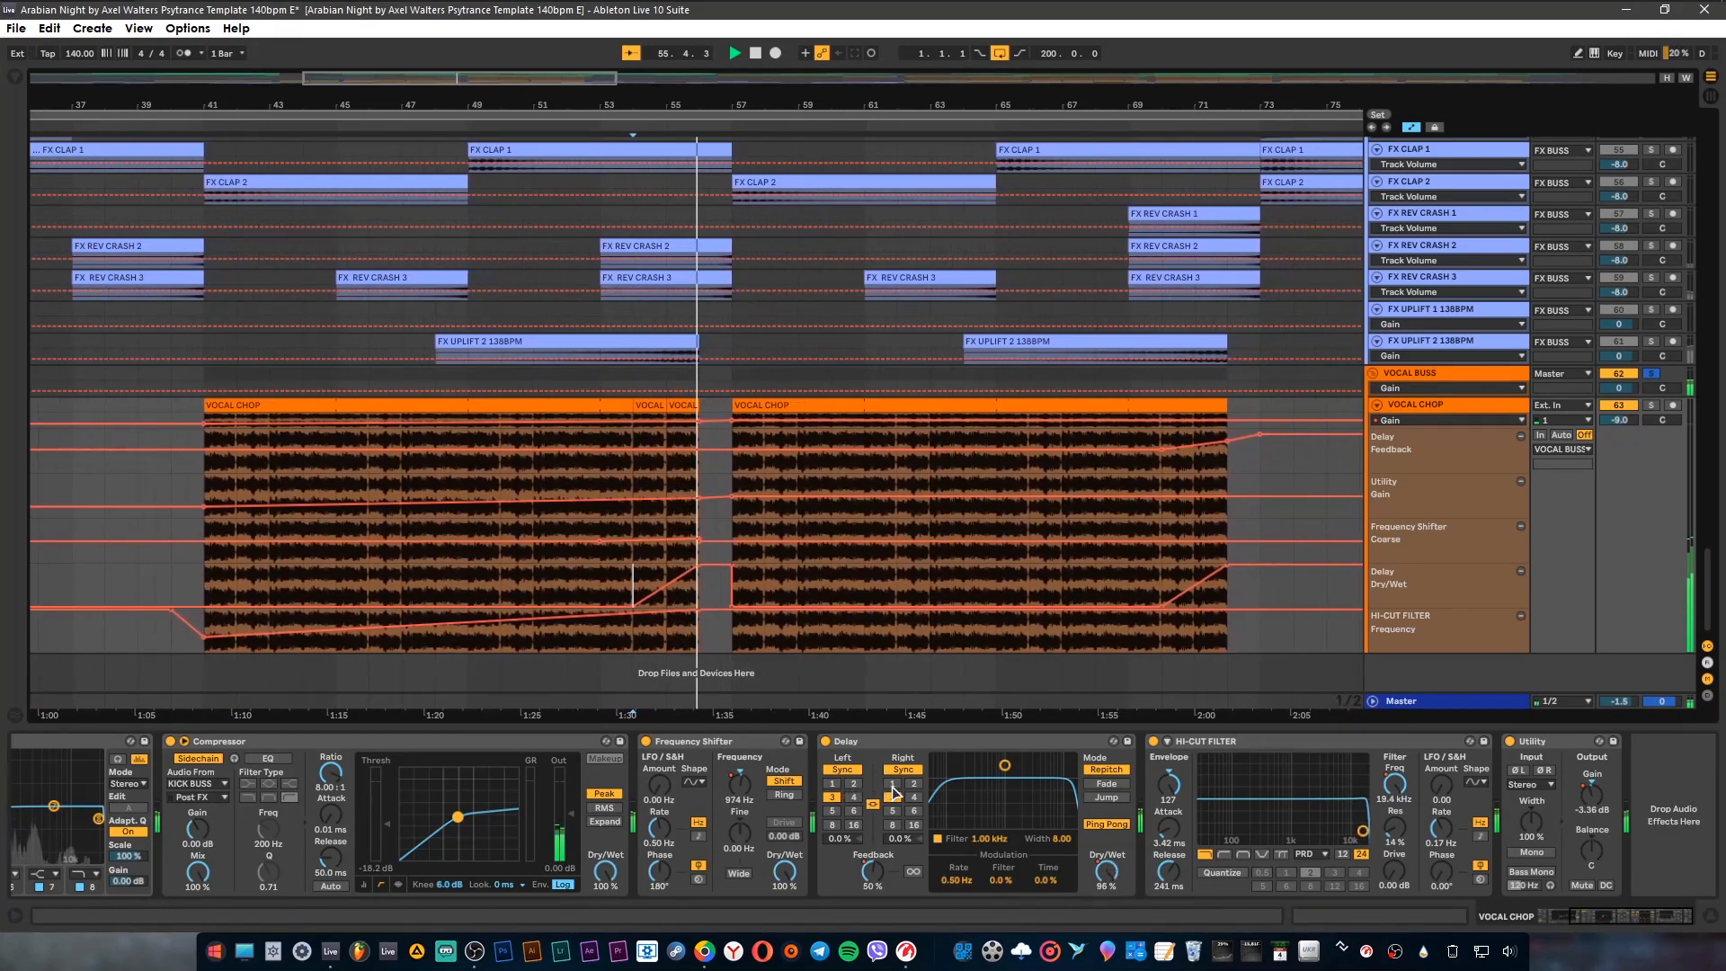
Step: Audition the second Delay Dry/Wet rise on VOCAL CHOP from bar 70
left_click(1131, 571)
key("space")
key("space")
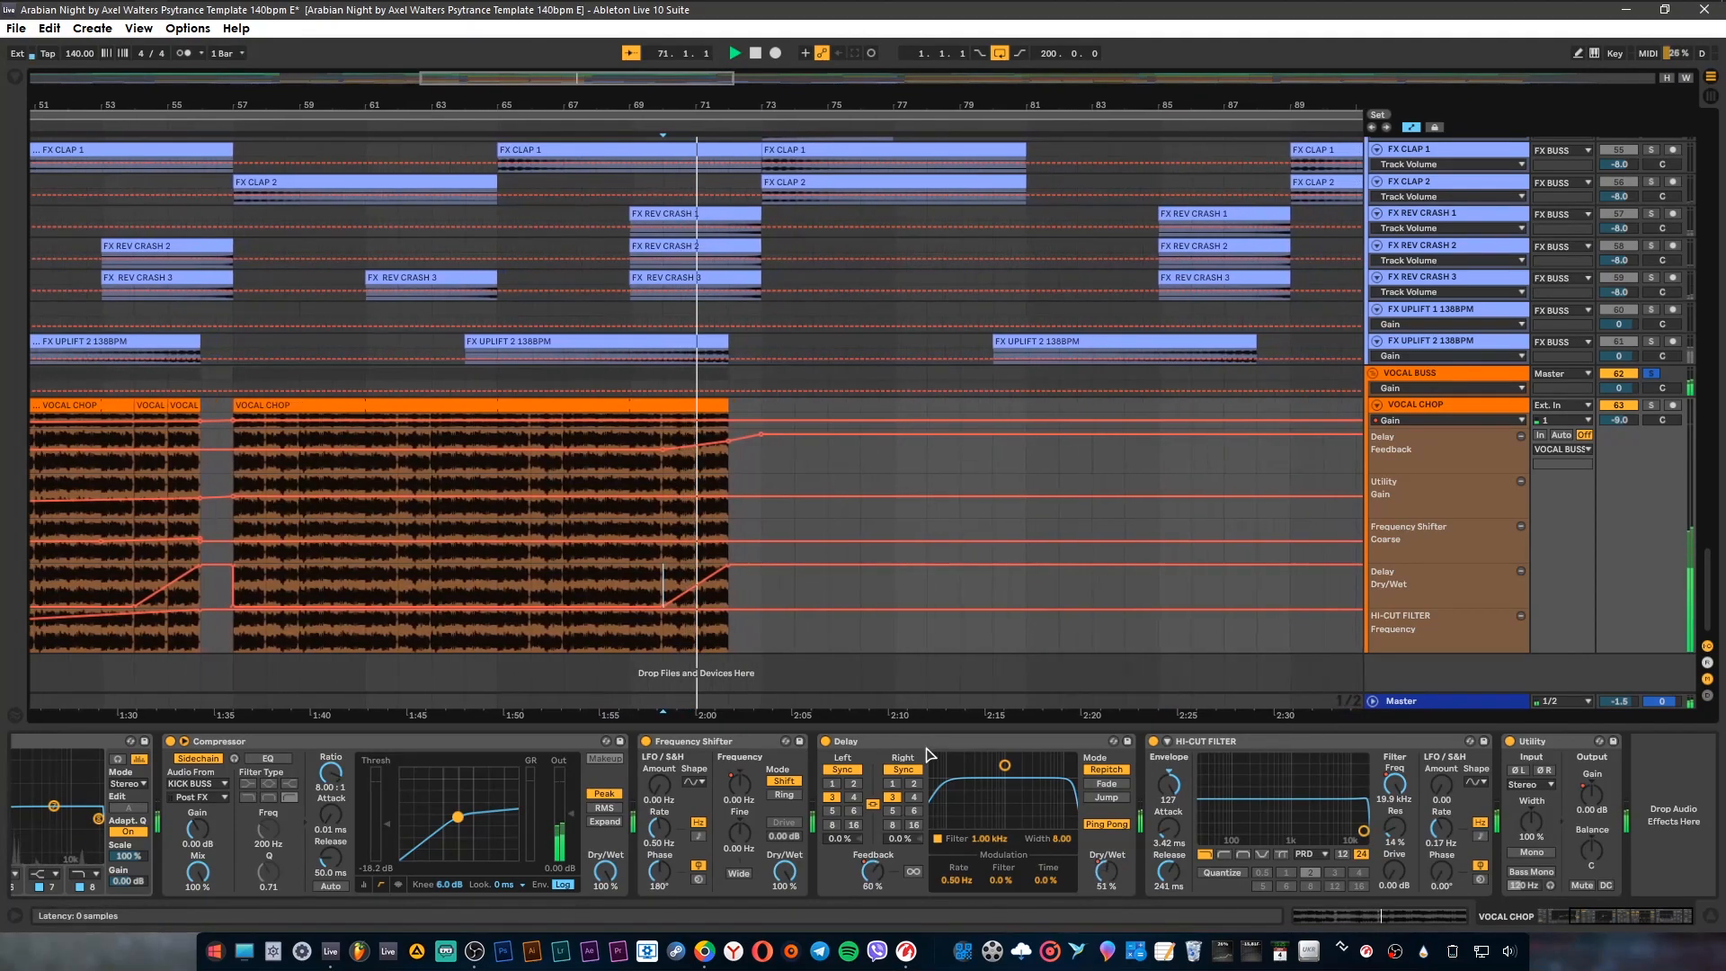
Step: Audition the soloed BASS BUSS from bar 53 to hear its Low-Hi Cut automation, show its device chain, and stop playback
left_click_drag(898, 109, 898, 36)
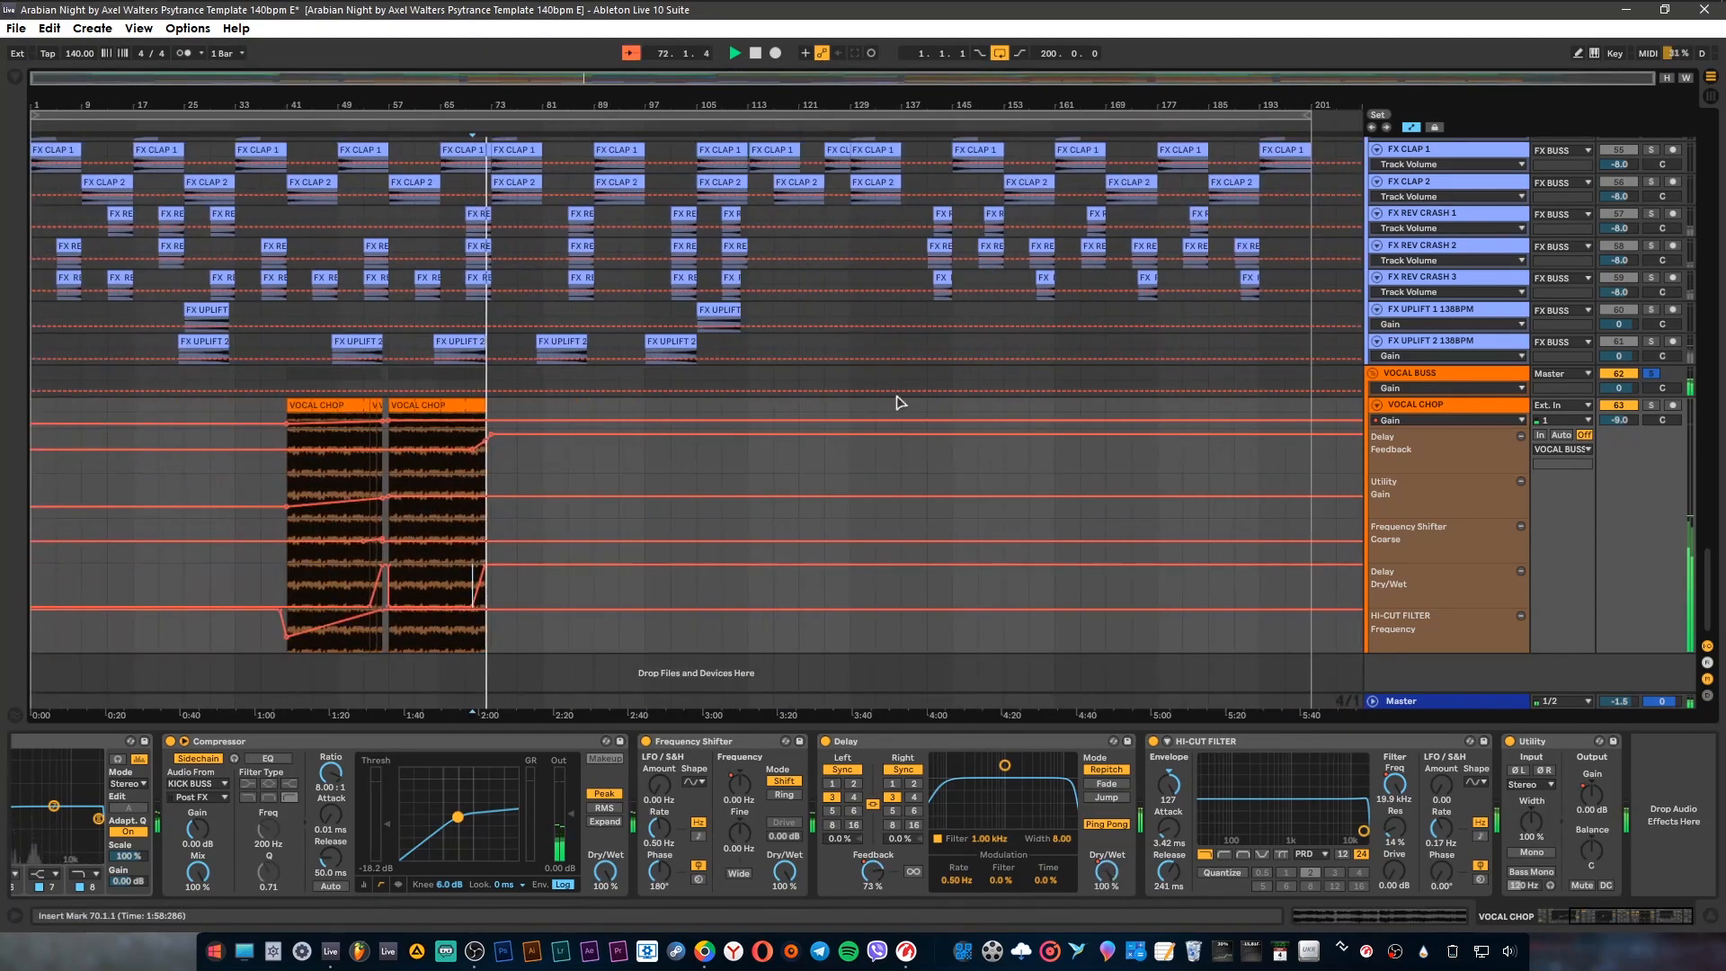
scroll(1416, 466, "up", 10)
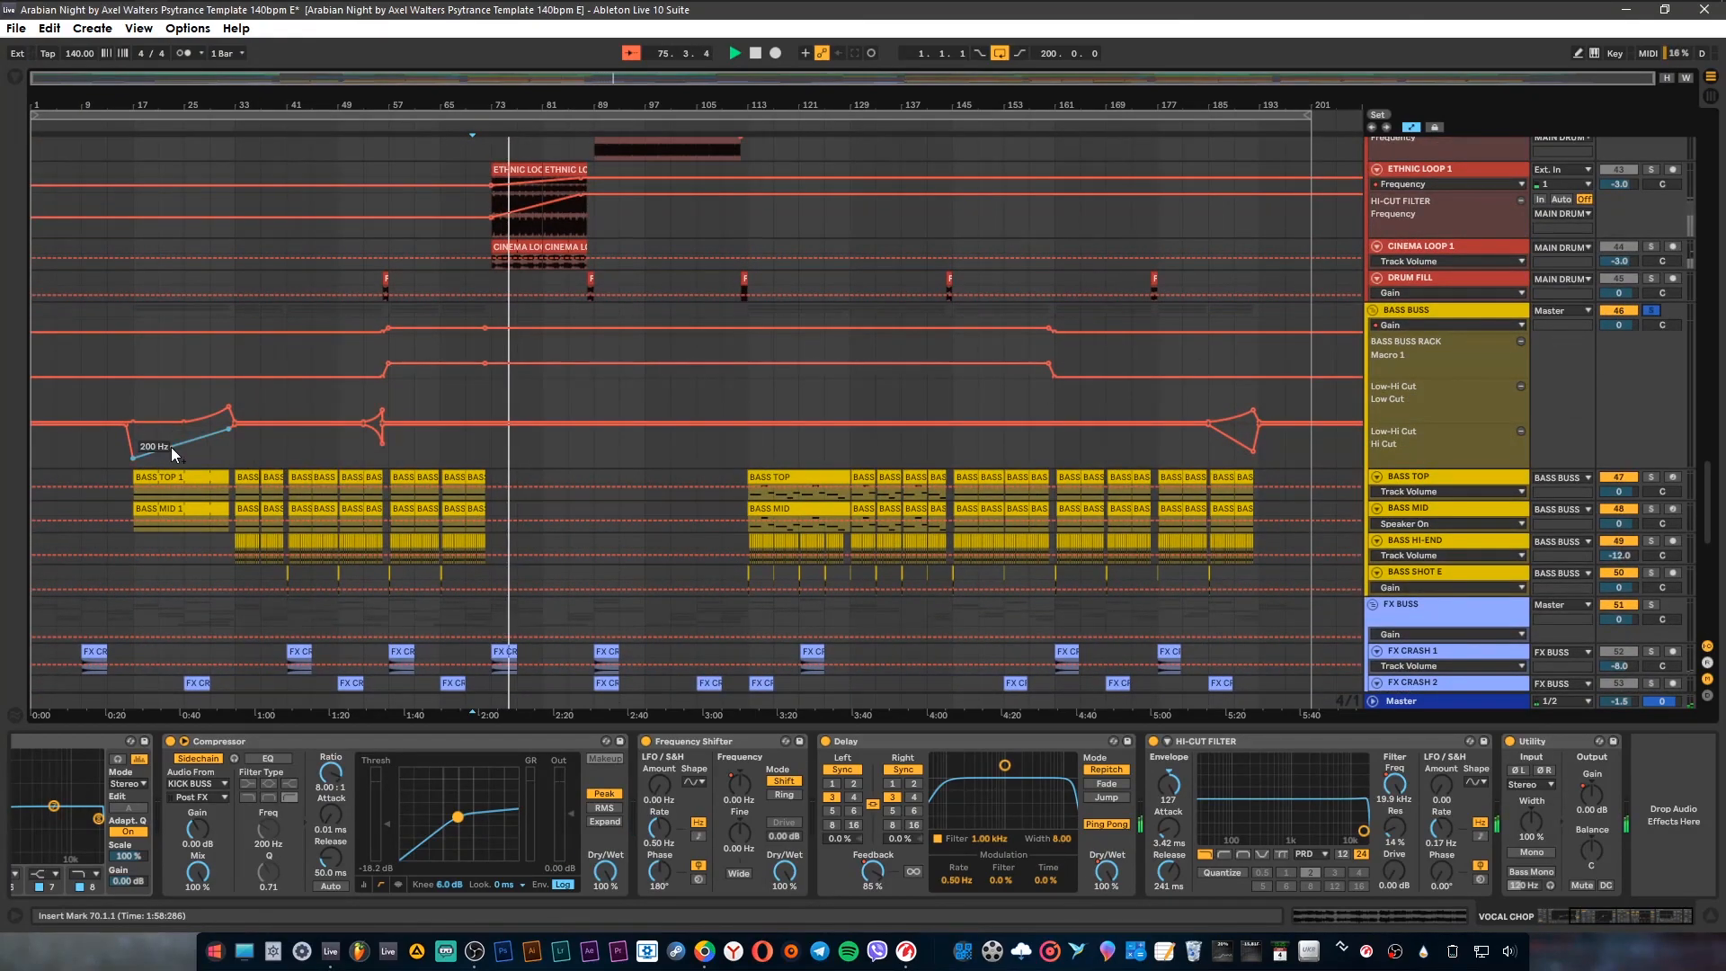
left_click(366, 441)
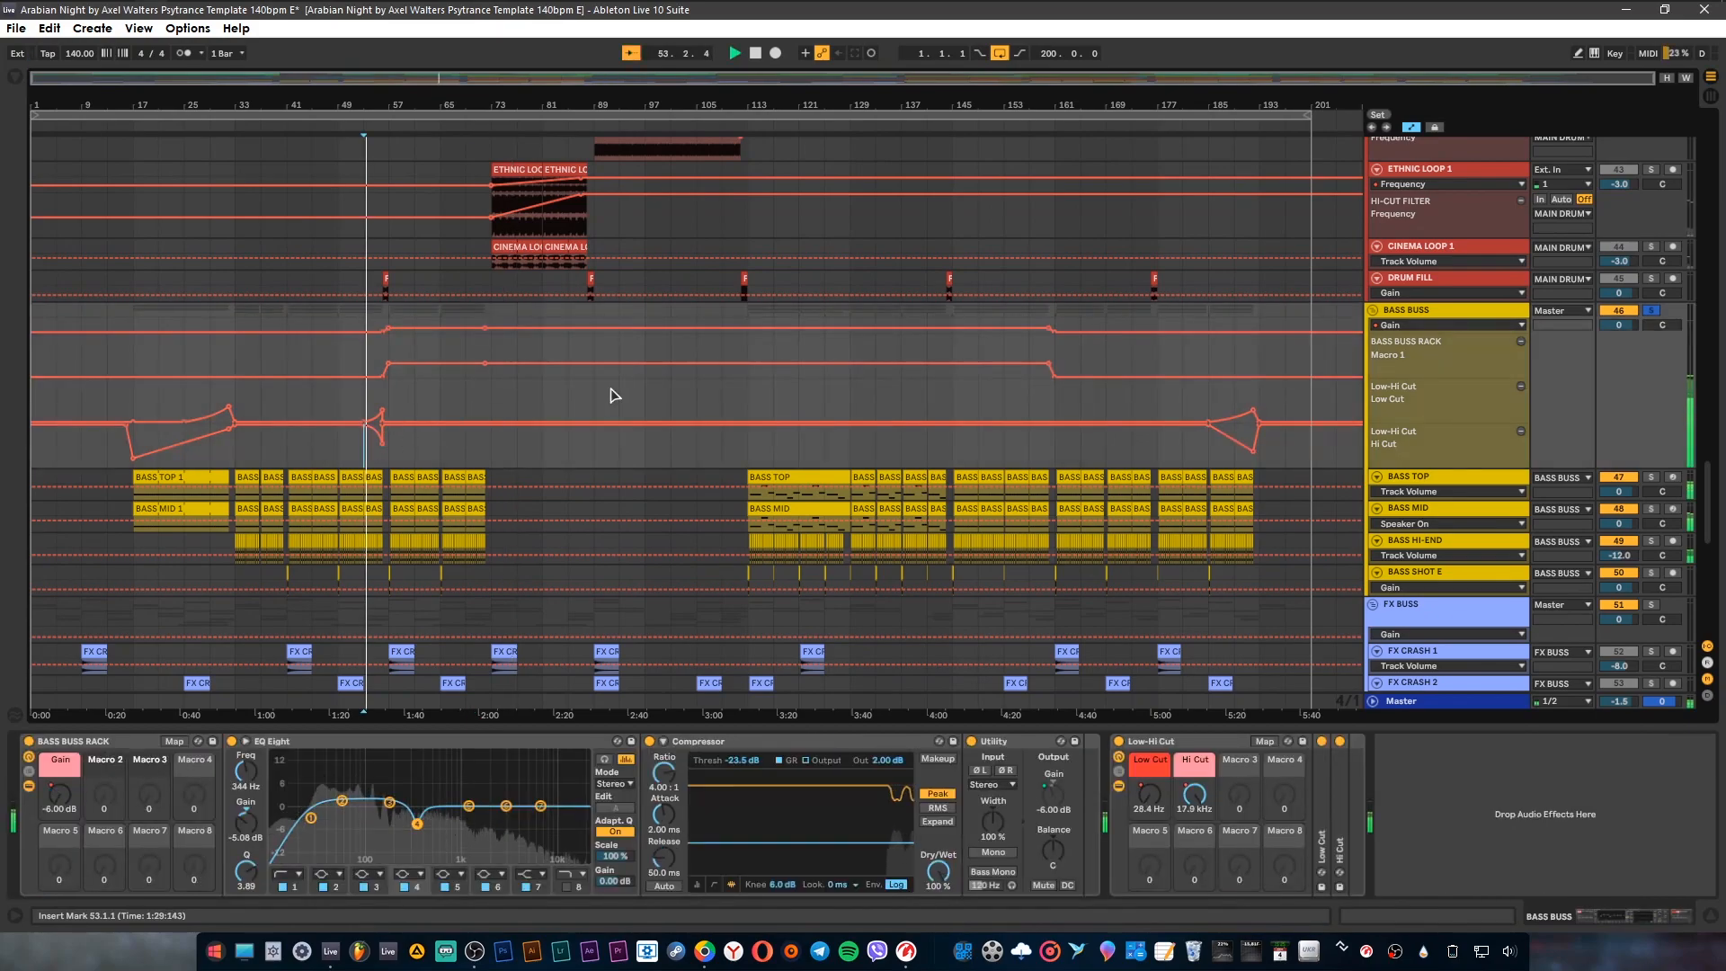
left_click(1422, 311)
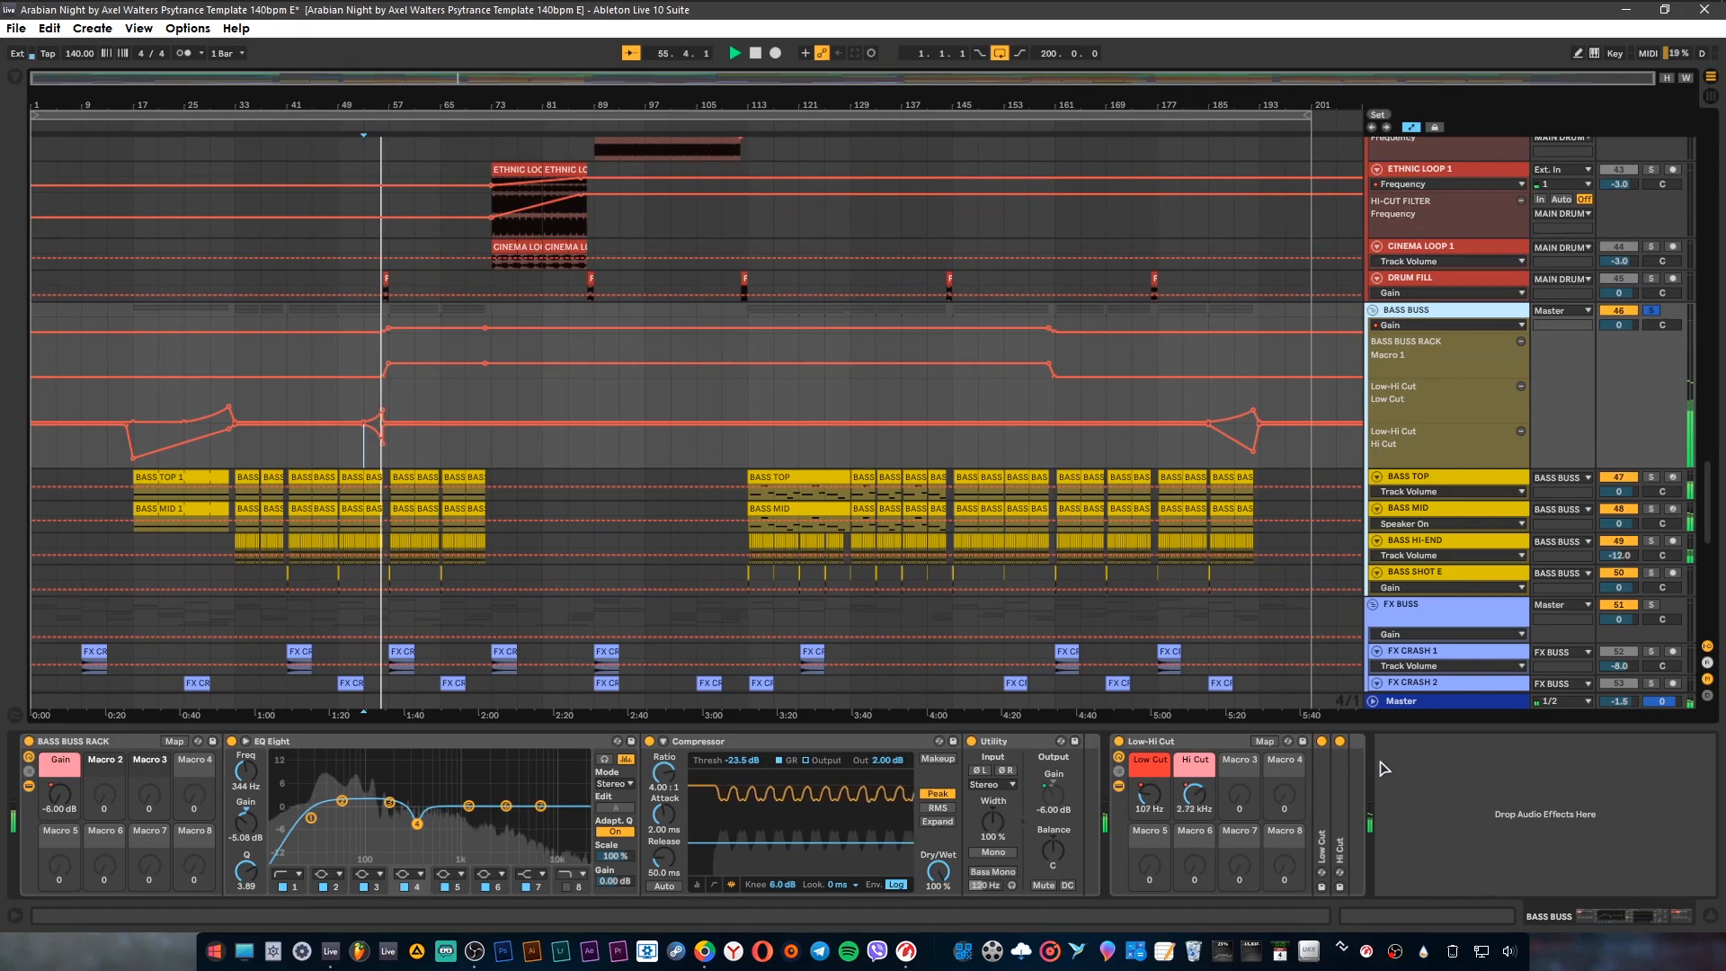
key("space")
Step: Play the soloed MAIN DRUMS group from bar 53 through its Low Cut and Hi Cut automation and show its device chain
scroll(1423, 350, "up", 5)
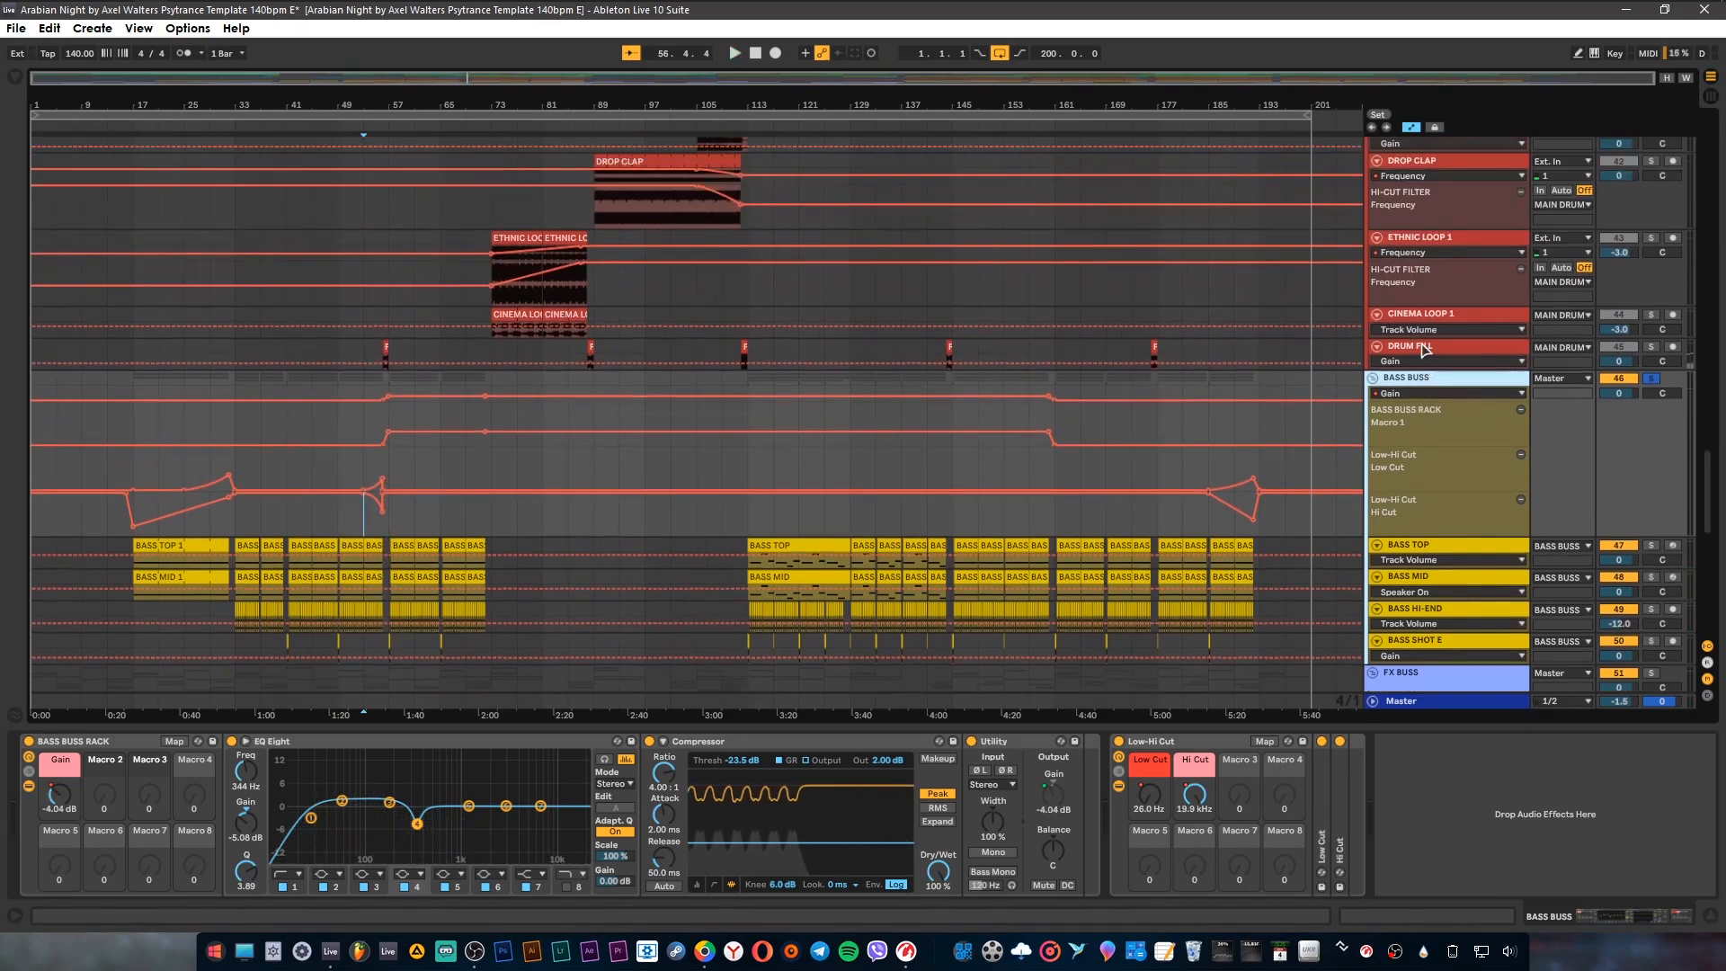
scroll(1424, 350, "up", 5)
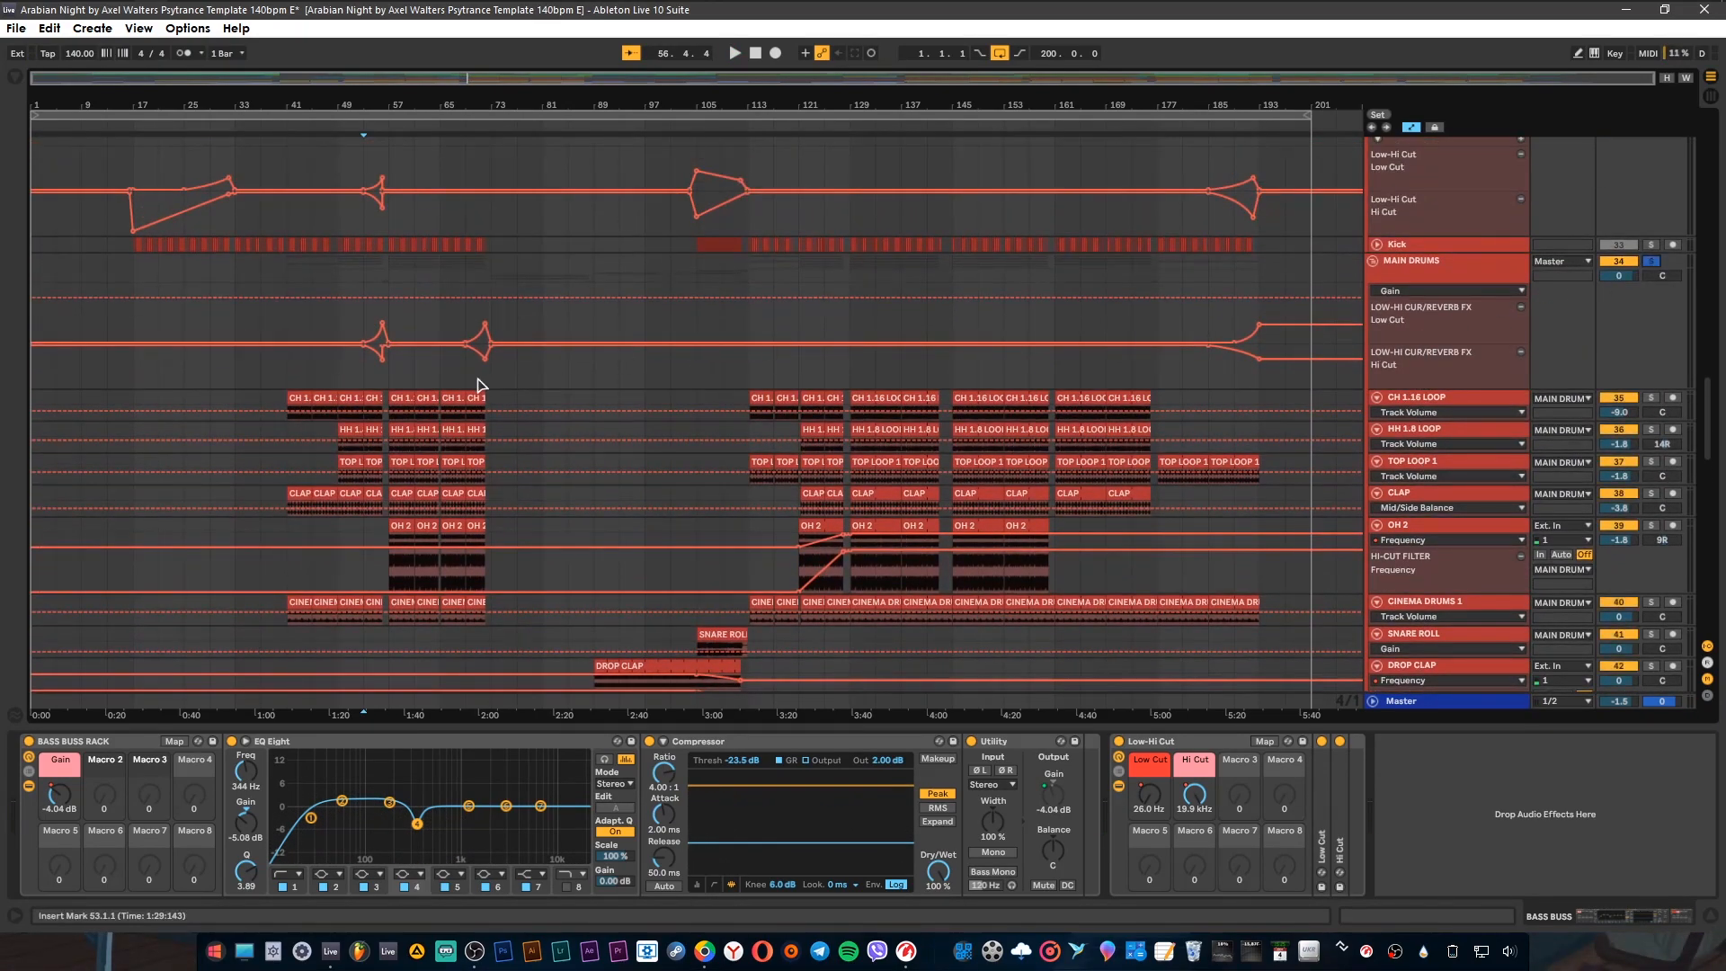
left_click(364, 378)
key("space")
left_click(1451, 278)
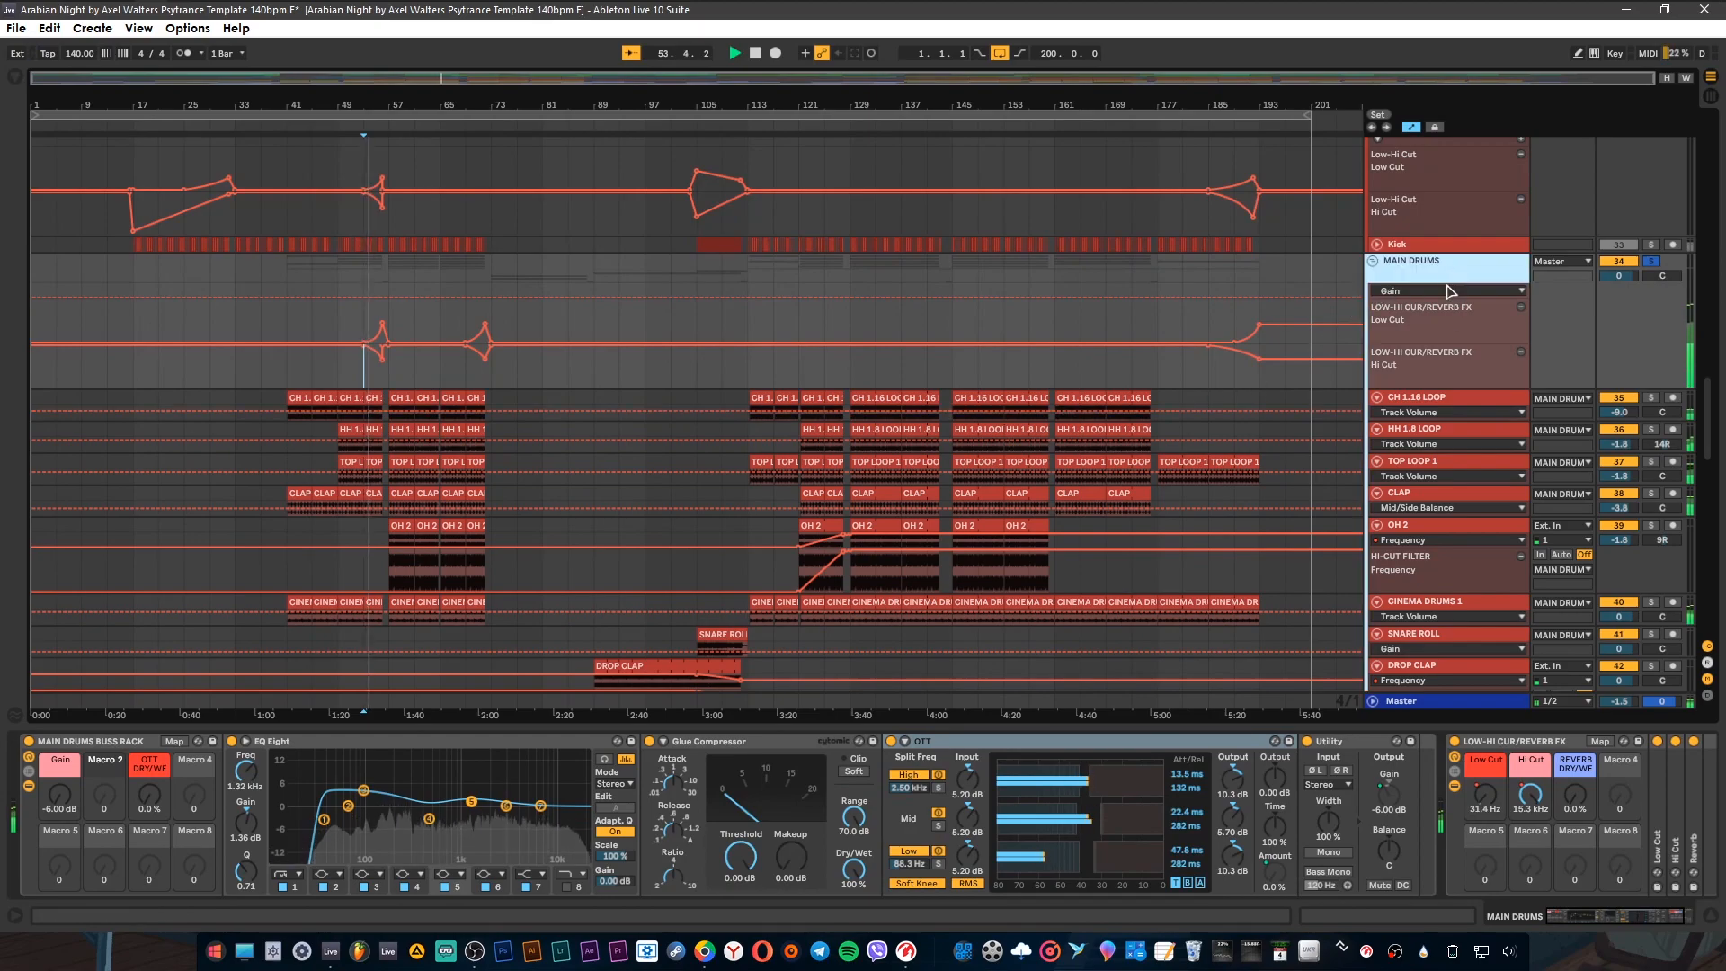
Step: Unfold the Low Cut and Hi Cut filters in the MAIN DRUMS rack and replay their automation from bar 53
left_click(1661, 838)
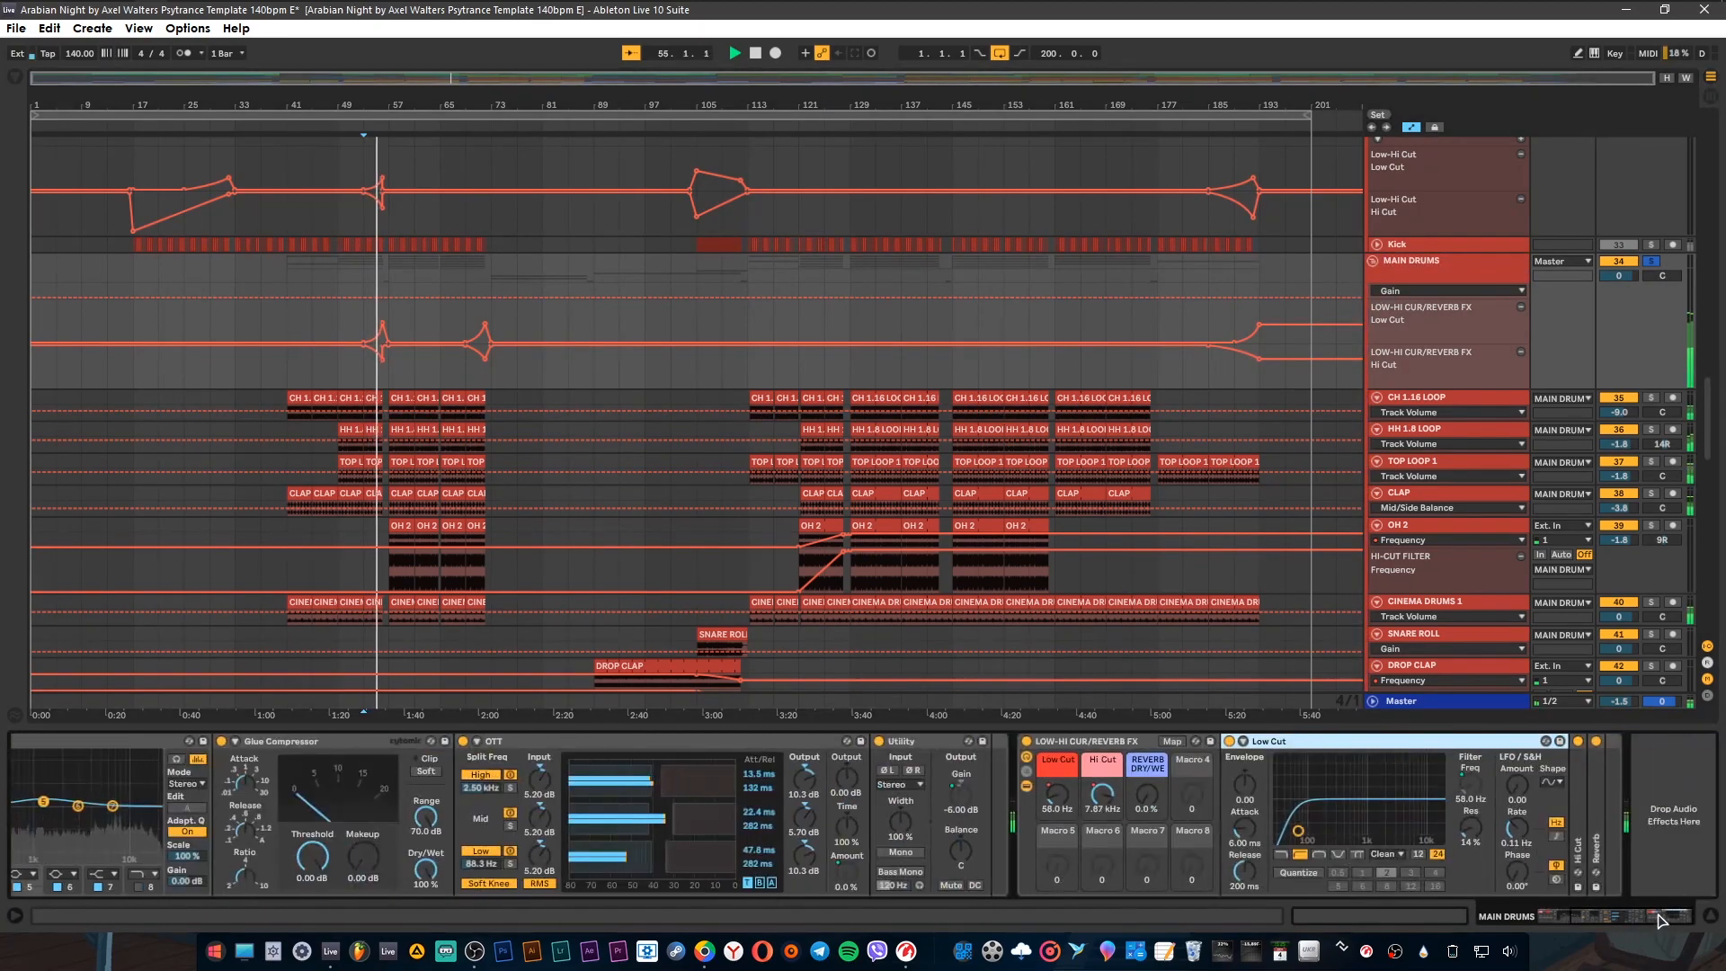
double_click(1580, 815)
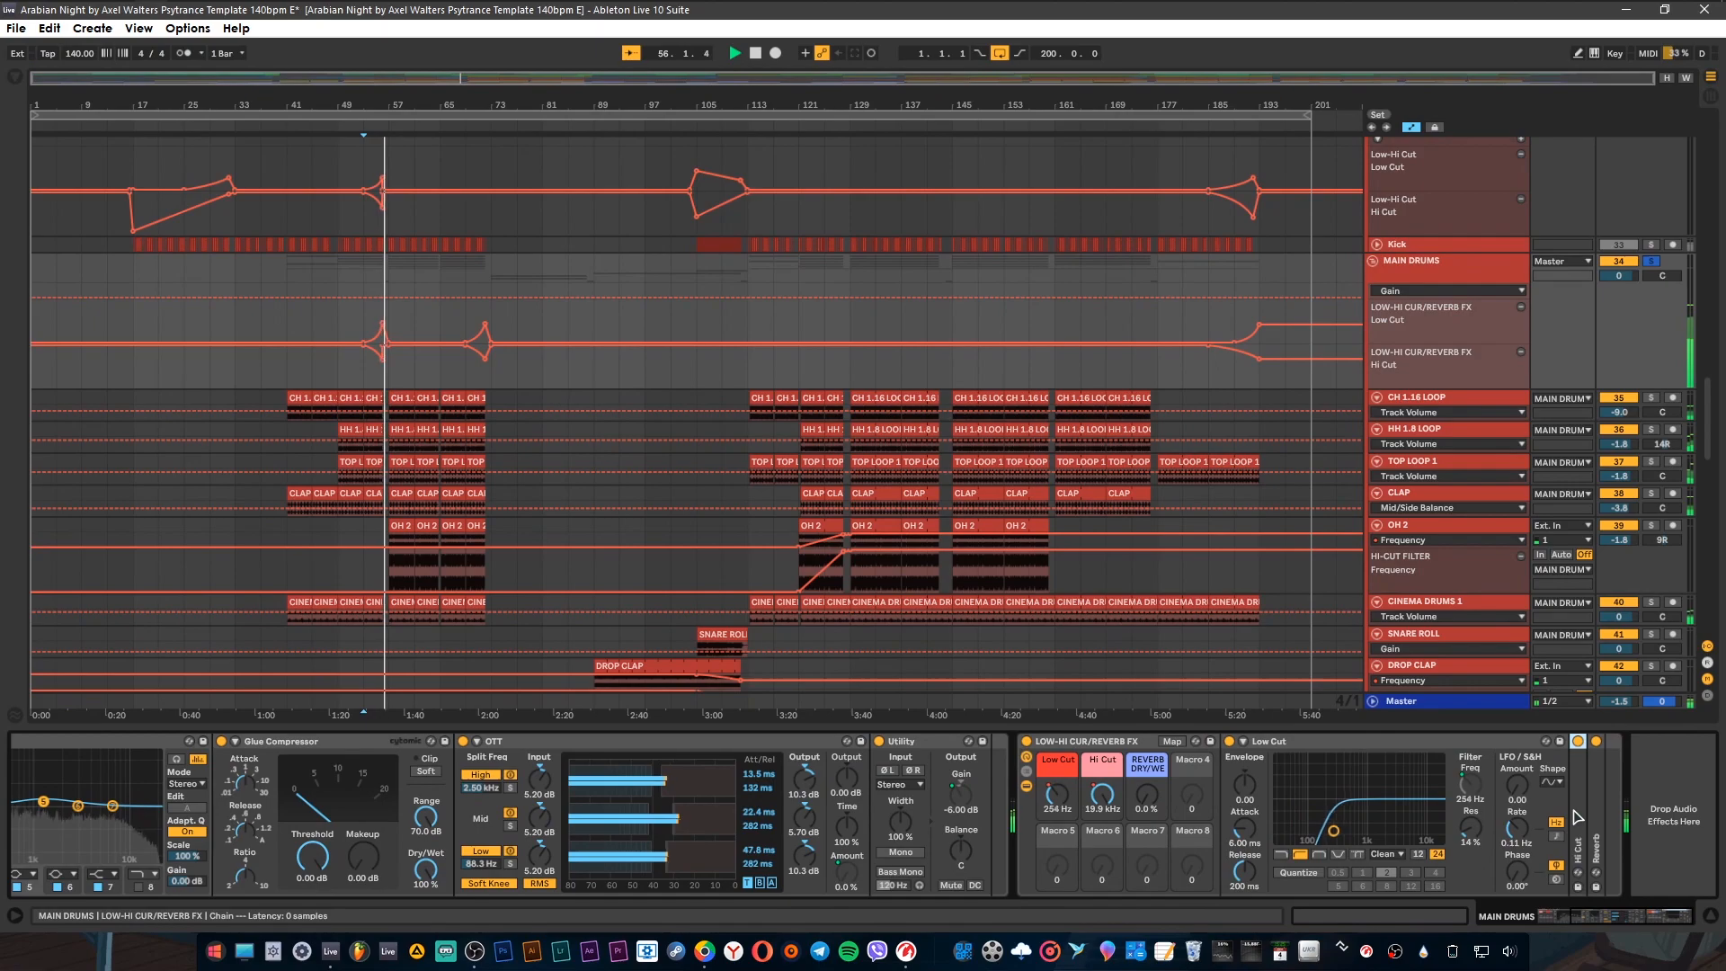
left_click_drag(1558, 925, 1674, 922)
key("space")
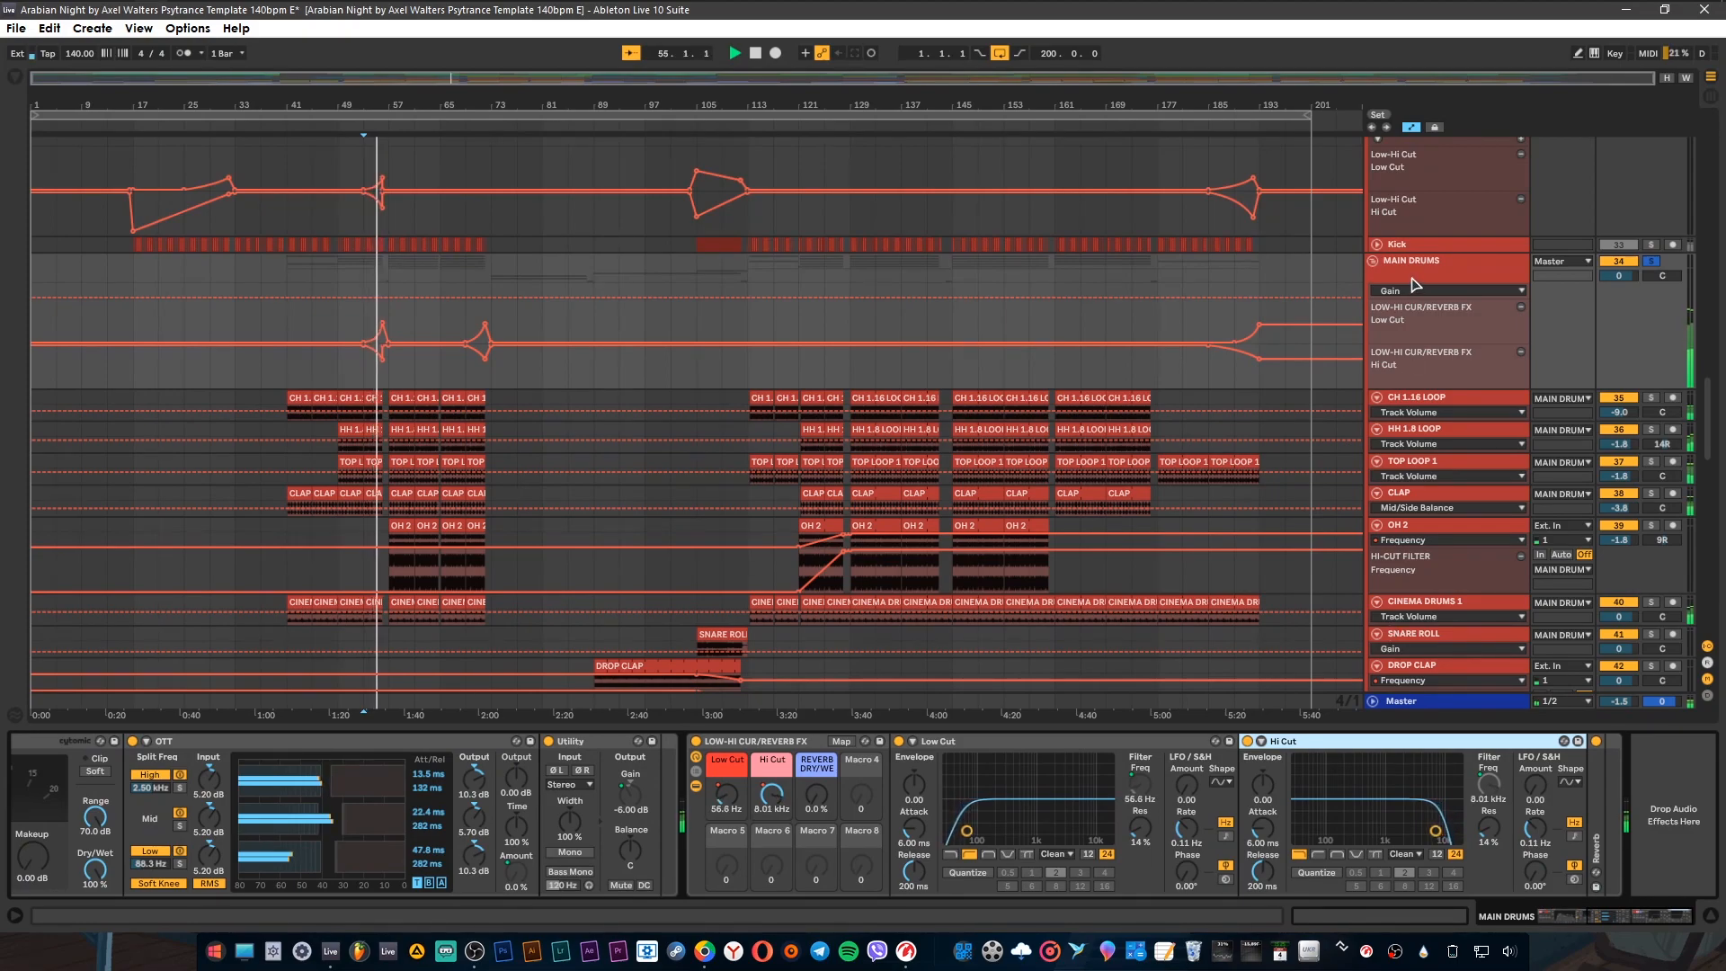
Step: Solo the SYNTH DROP track, audition its Delay Dry/Wet automation from bar 117, and show its device chain
scroll(1414, 284, "up", 5)
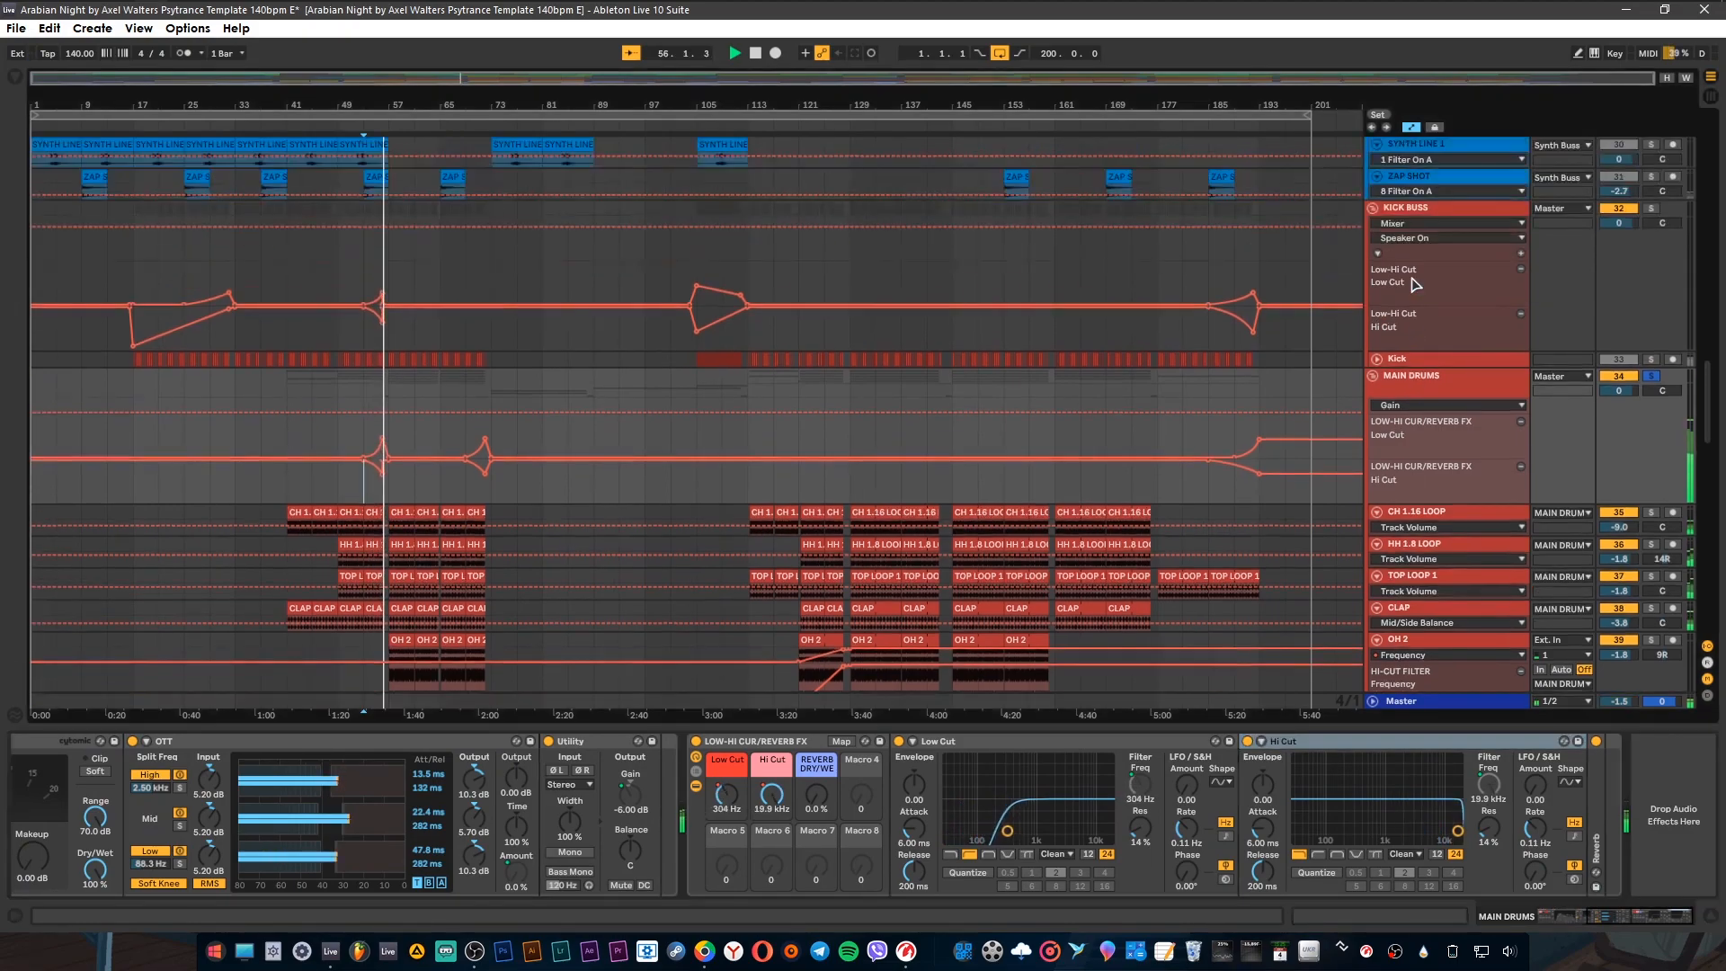
scroll(1414, 281, "up", 6)
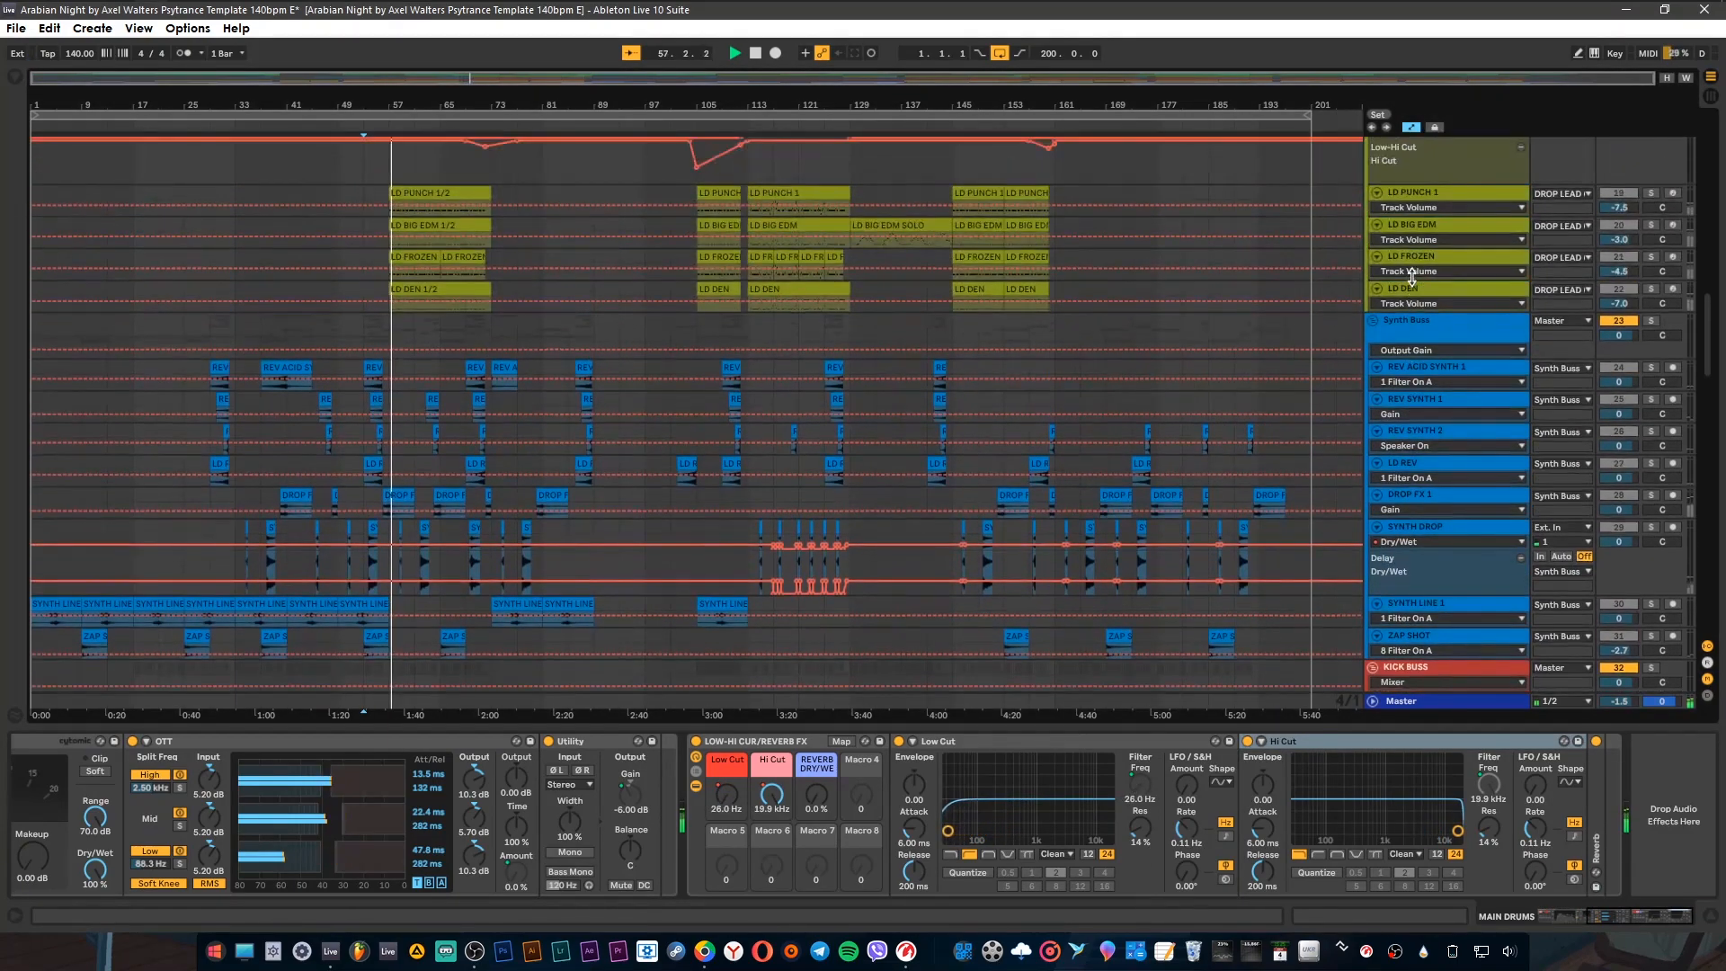
scroll(1412, 279, "down", 1)
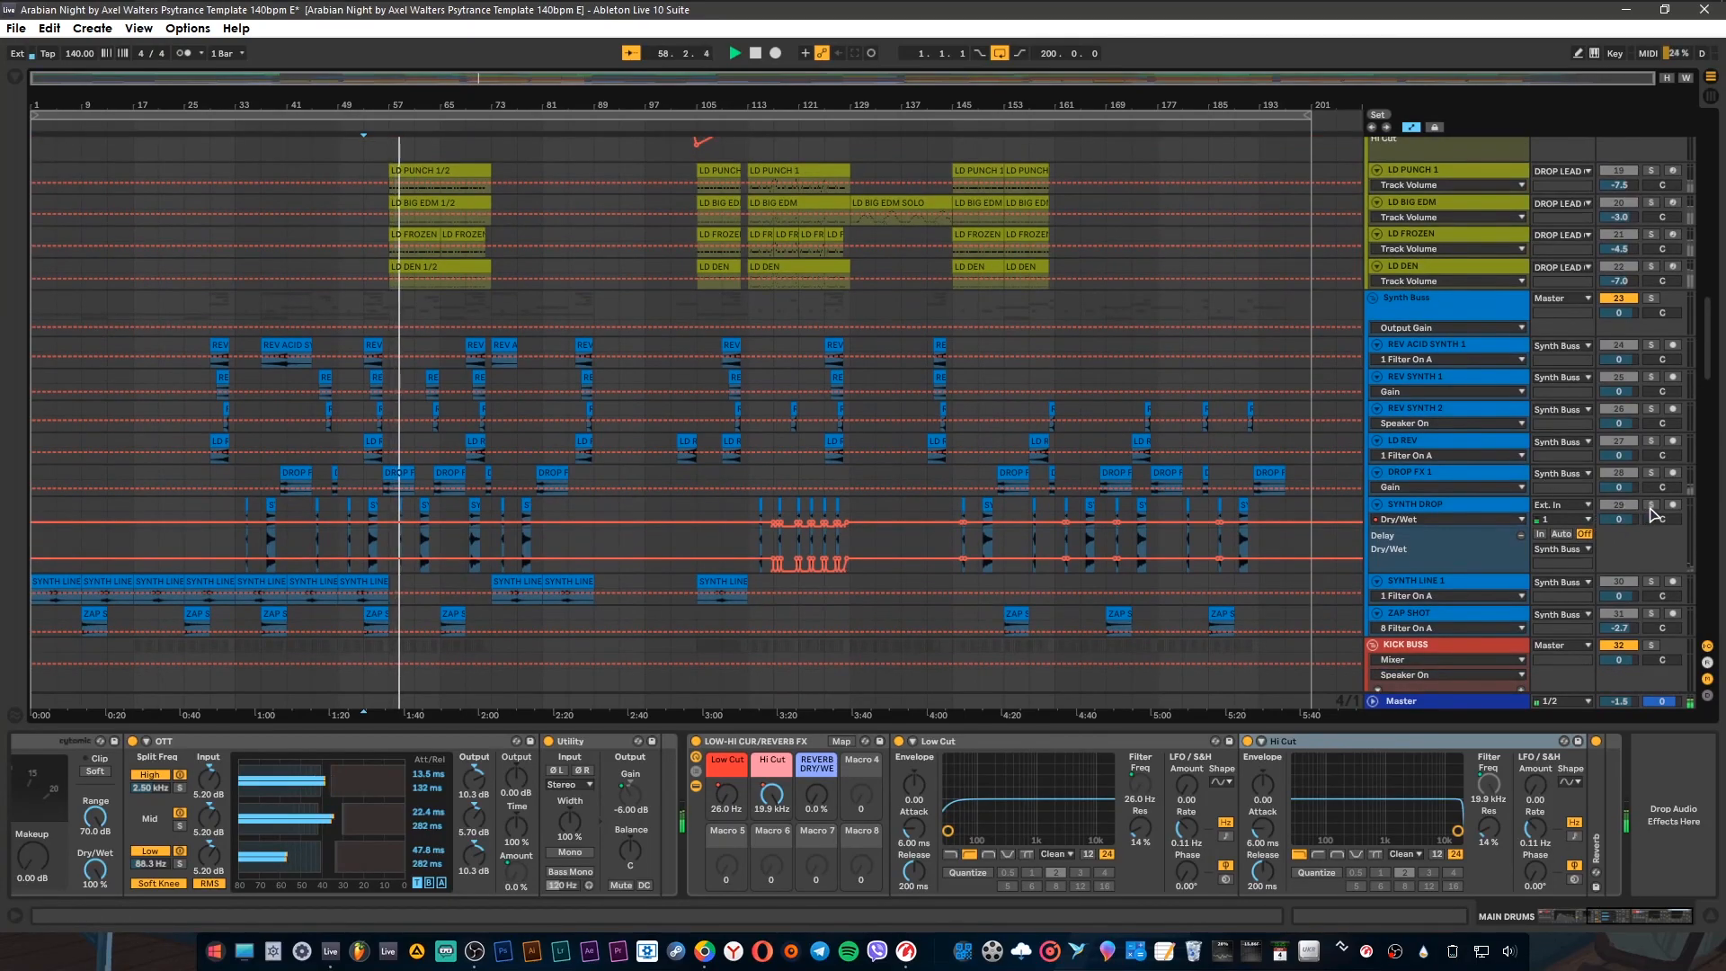
left_click(771, 551)
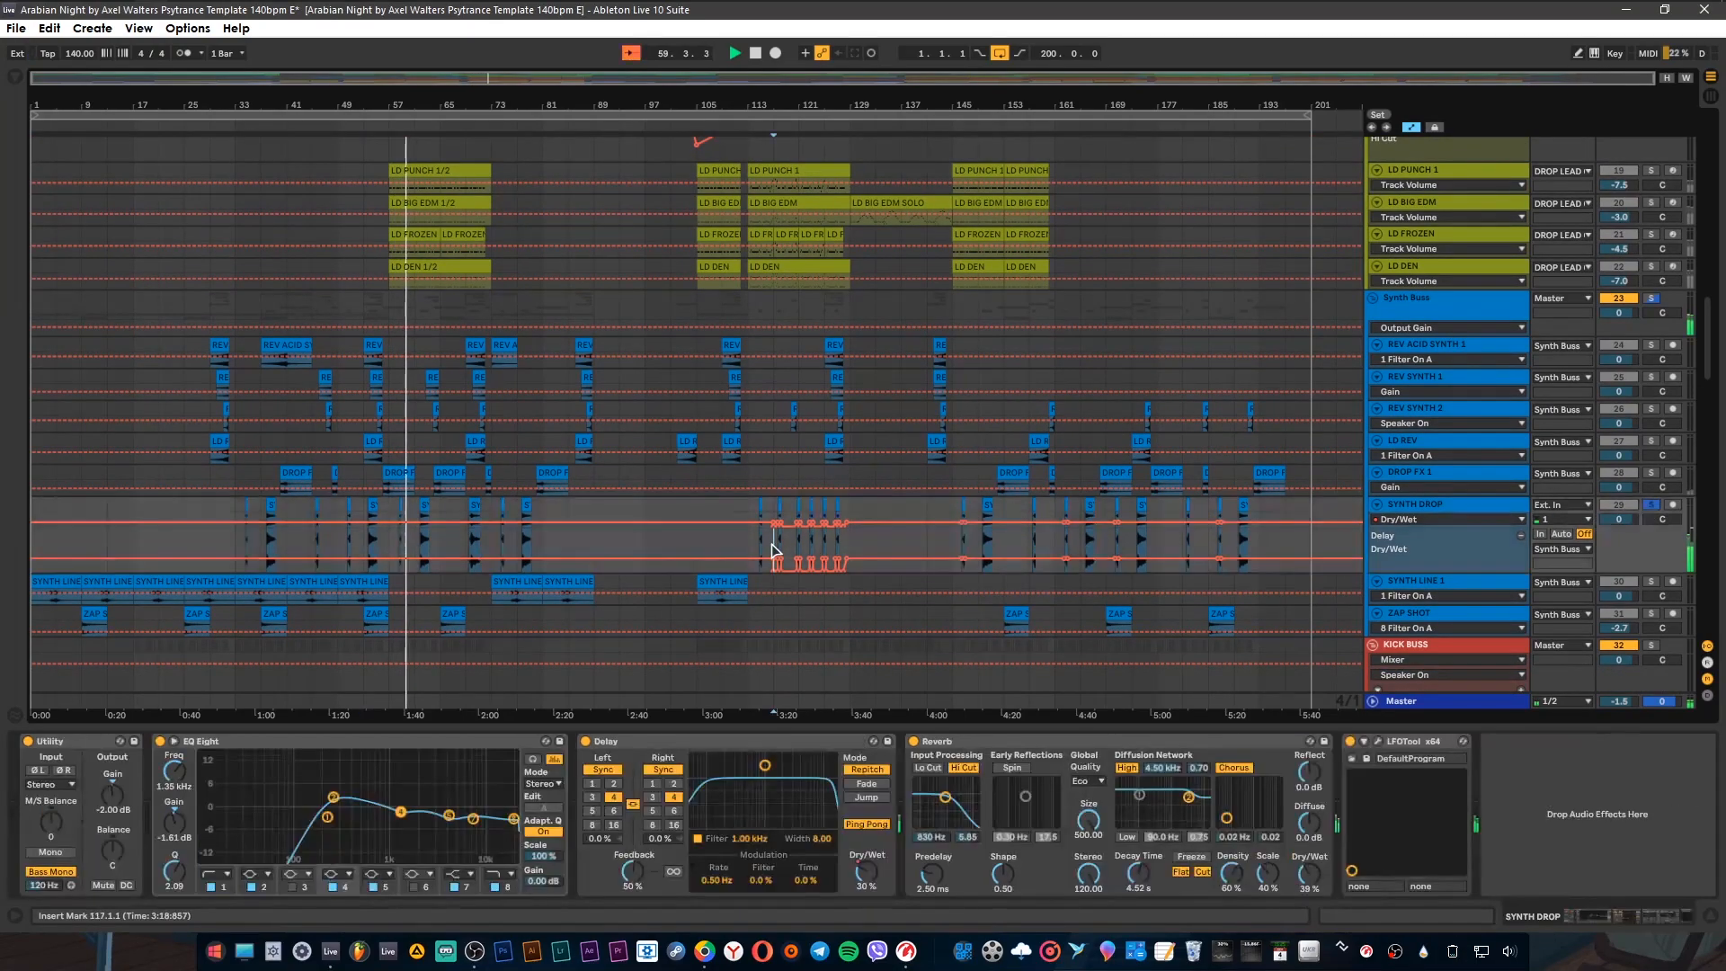
left_click(1436, 509)
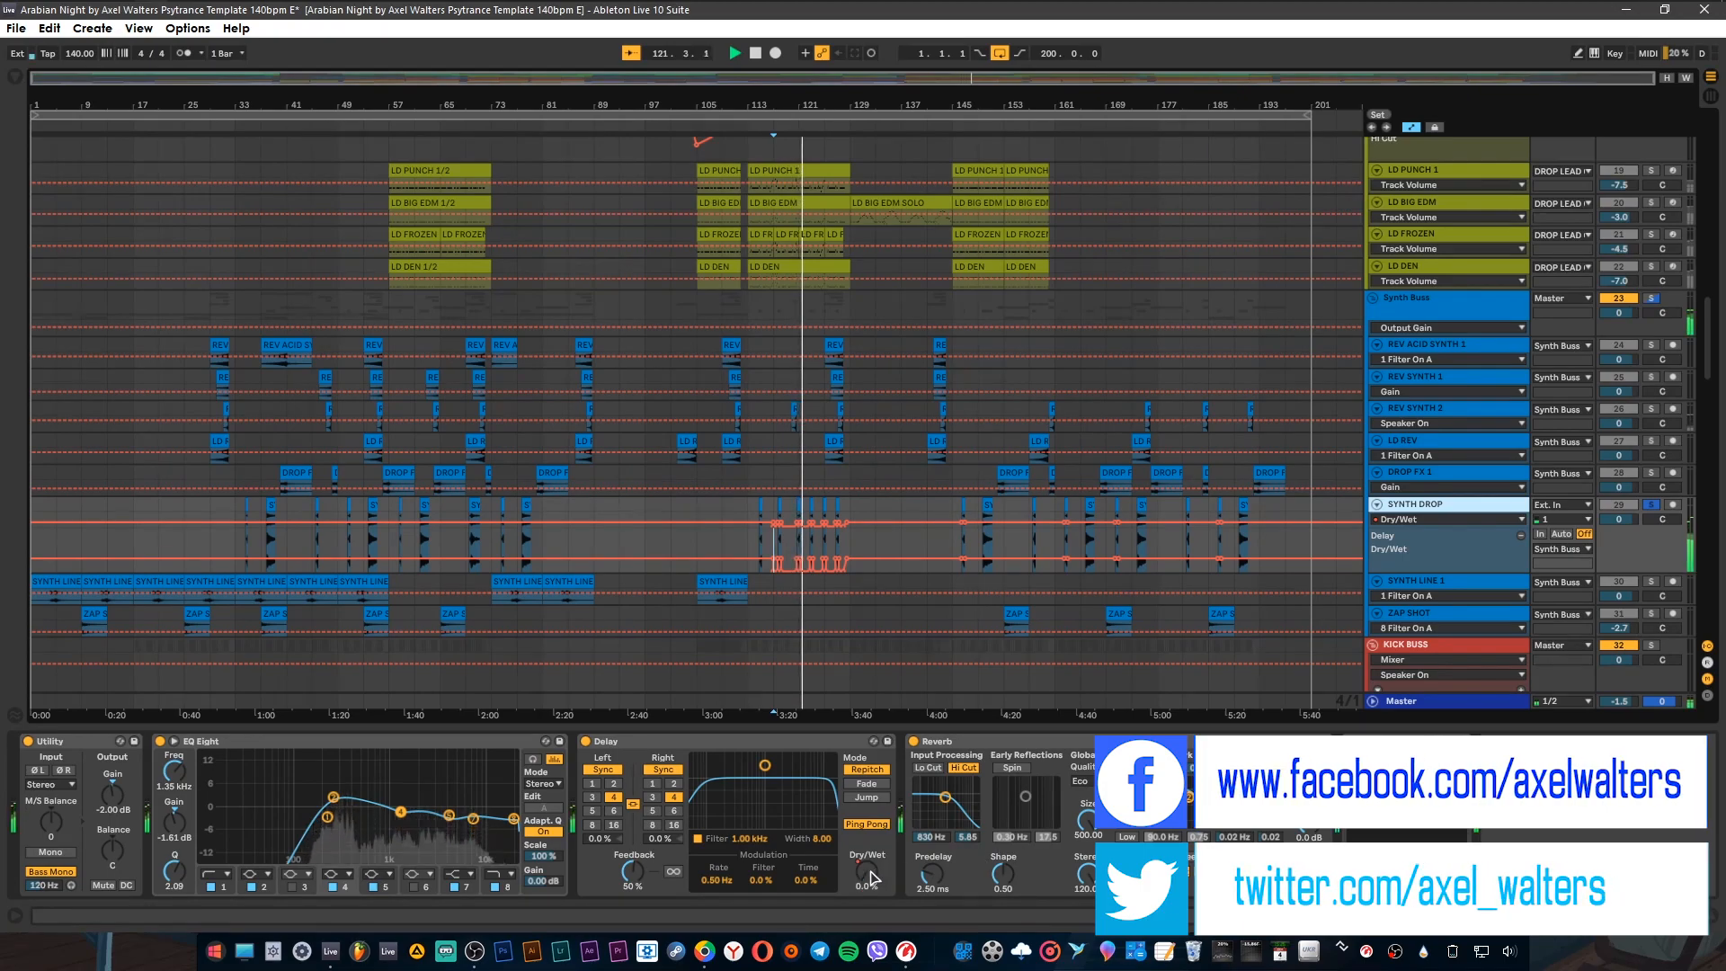
Step: Solo the LEAD STRICKER track and restart playback from bar 121, where its Spire filter cutoff automation begins rising
scroll(1477, 328, "up", 5)
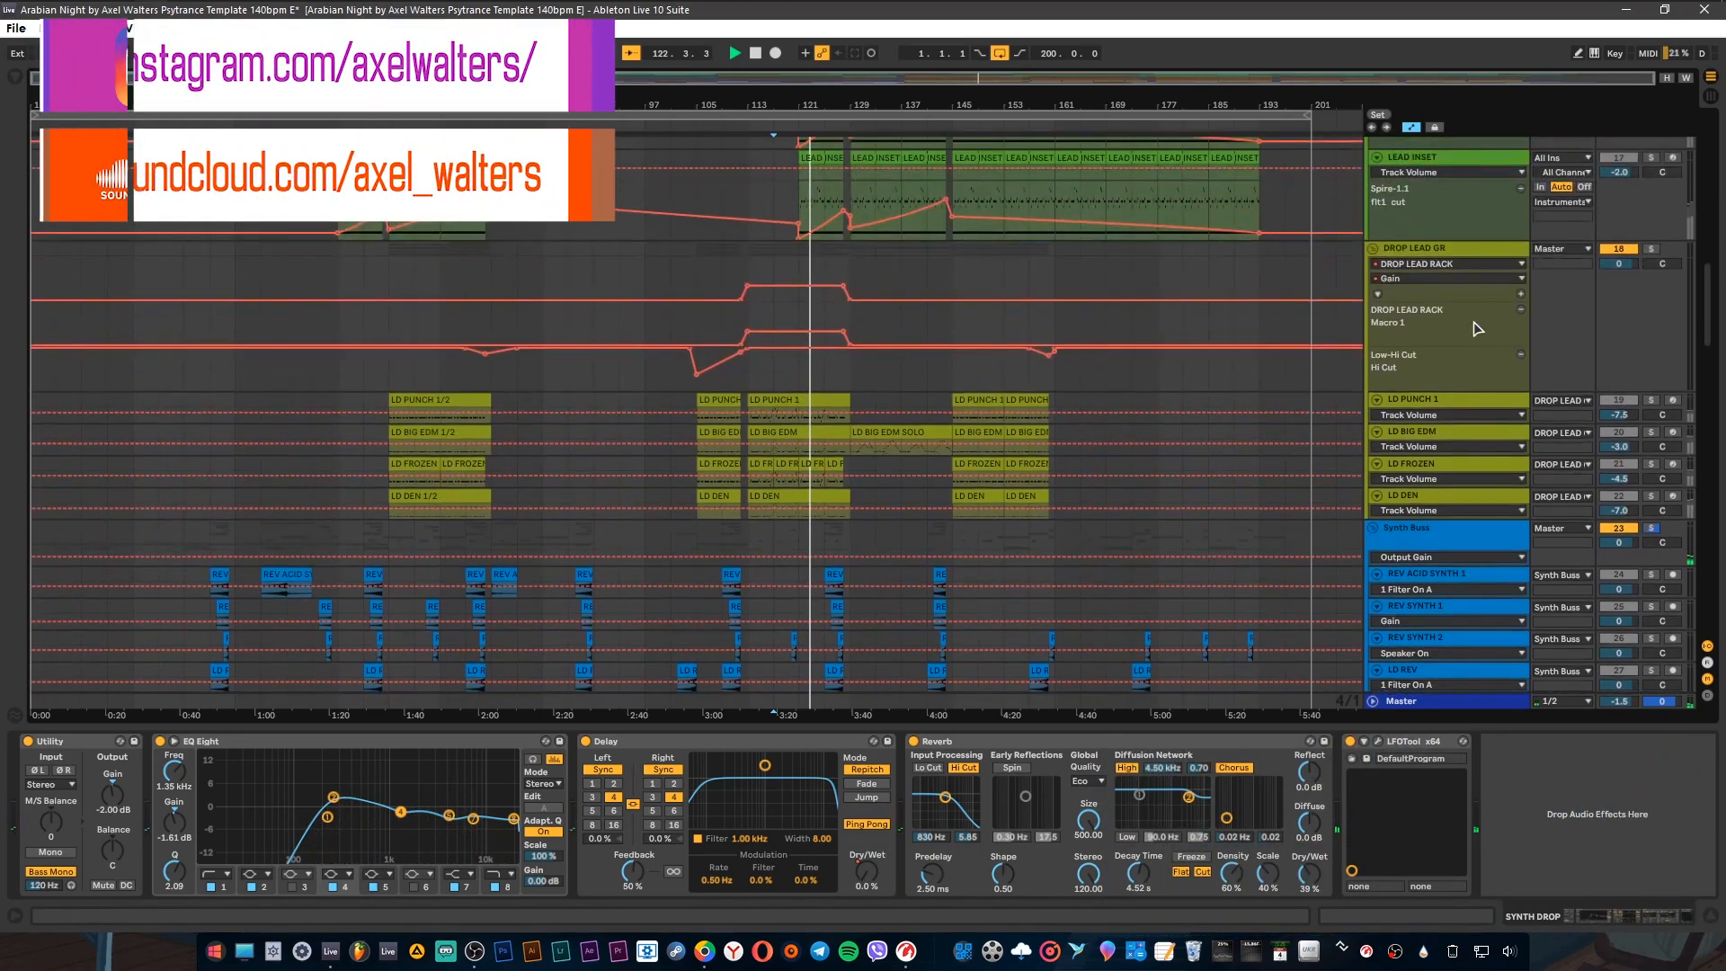
scroll(1477, 329, "up", 3)
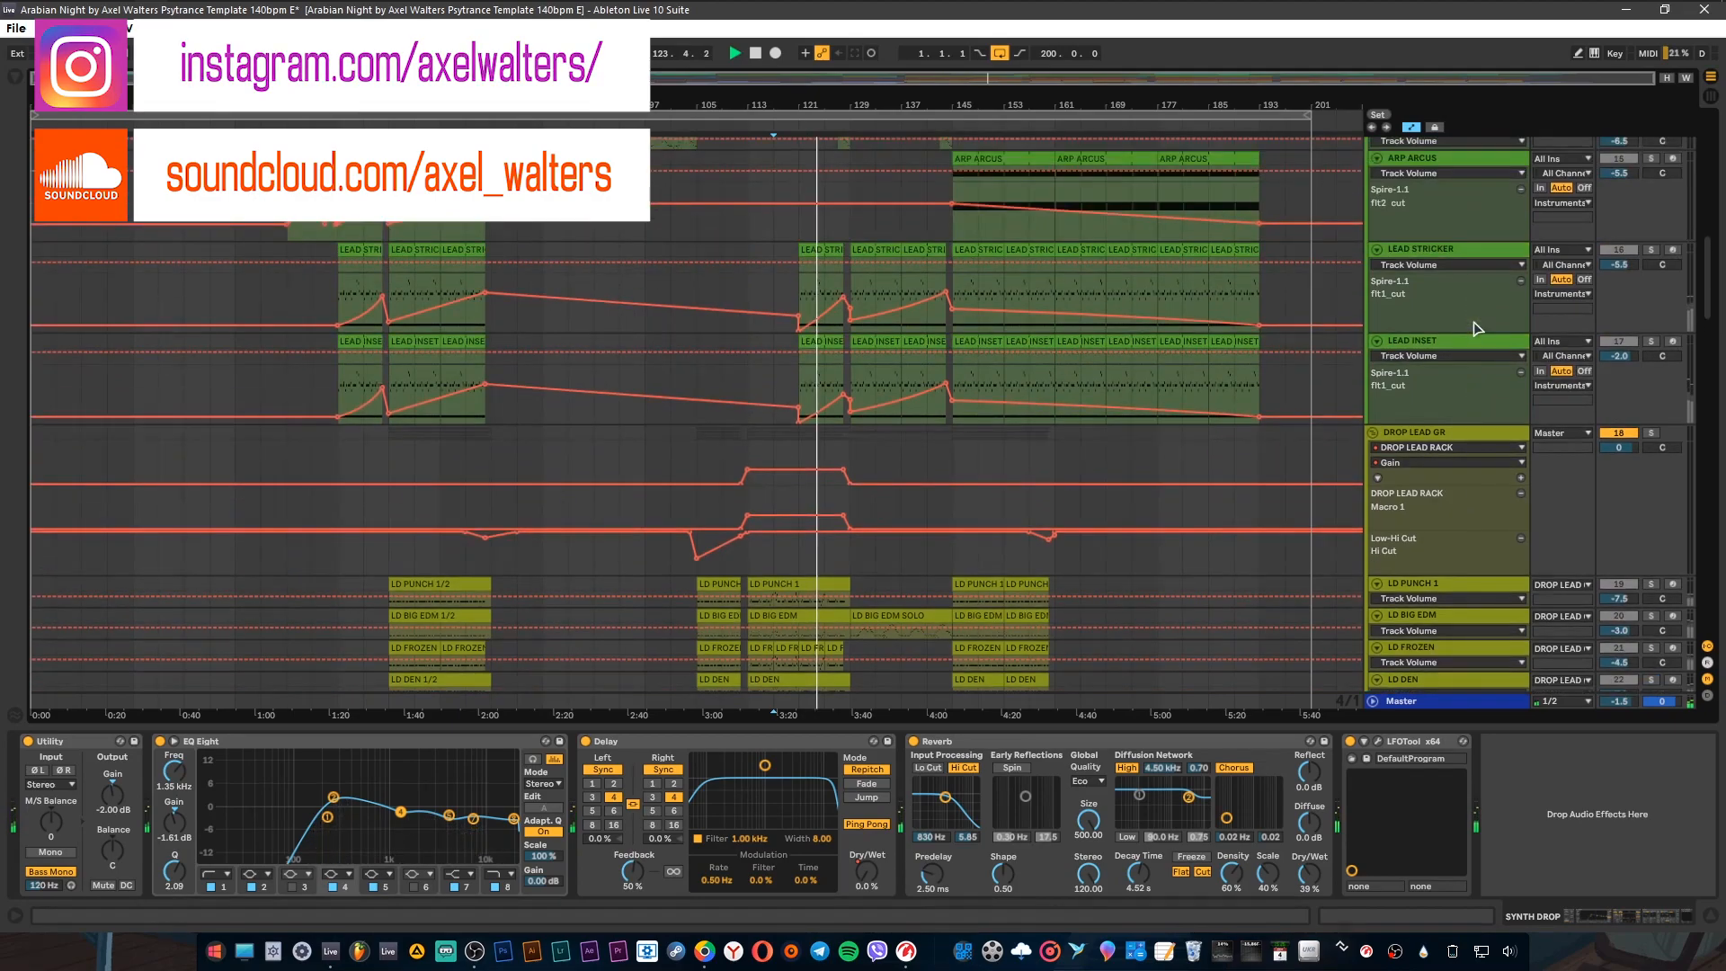
left_click(1653, 251)
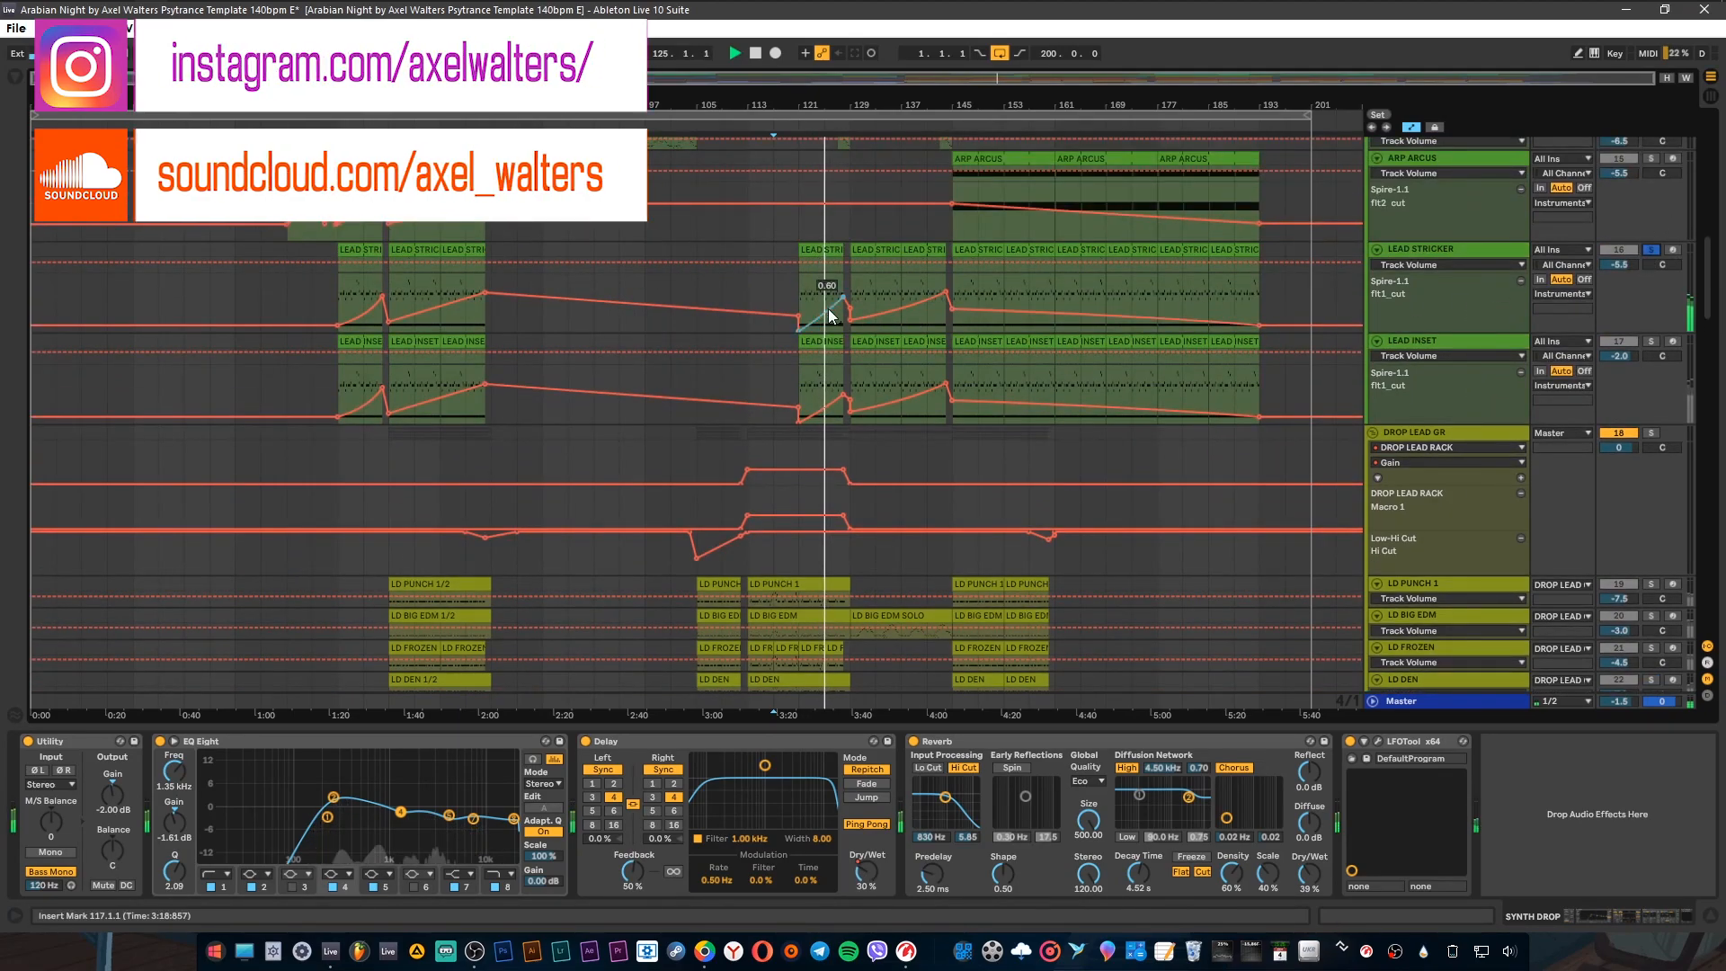
left_click(808, 292)
key("space")
key("space")
Step: Review the LEAD STRICKER device chain and its Spire synth window, close the window, and solo LEAD INSET
left_click(1439, 255)
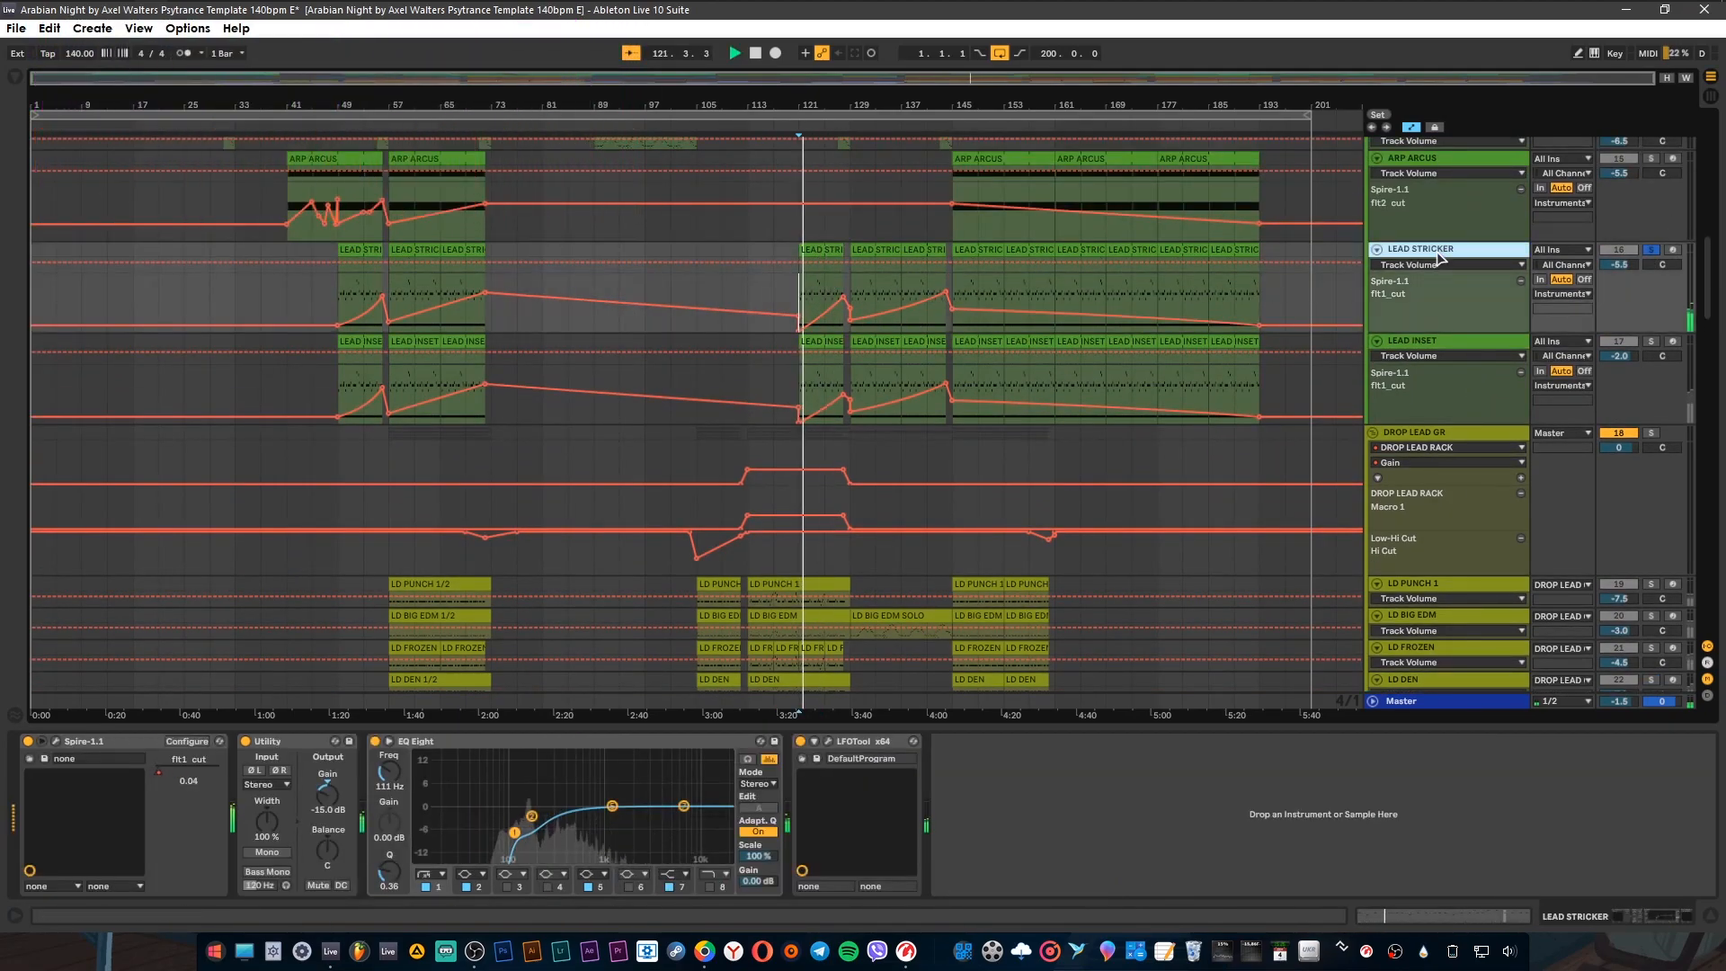
left_click(56, 741)
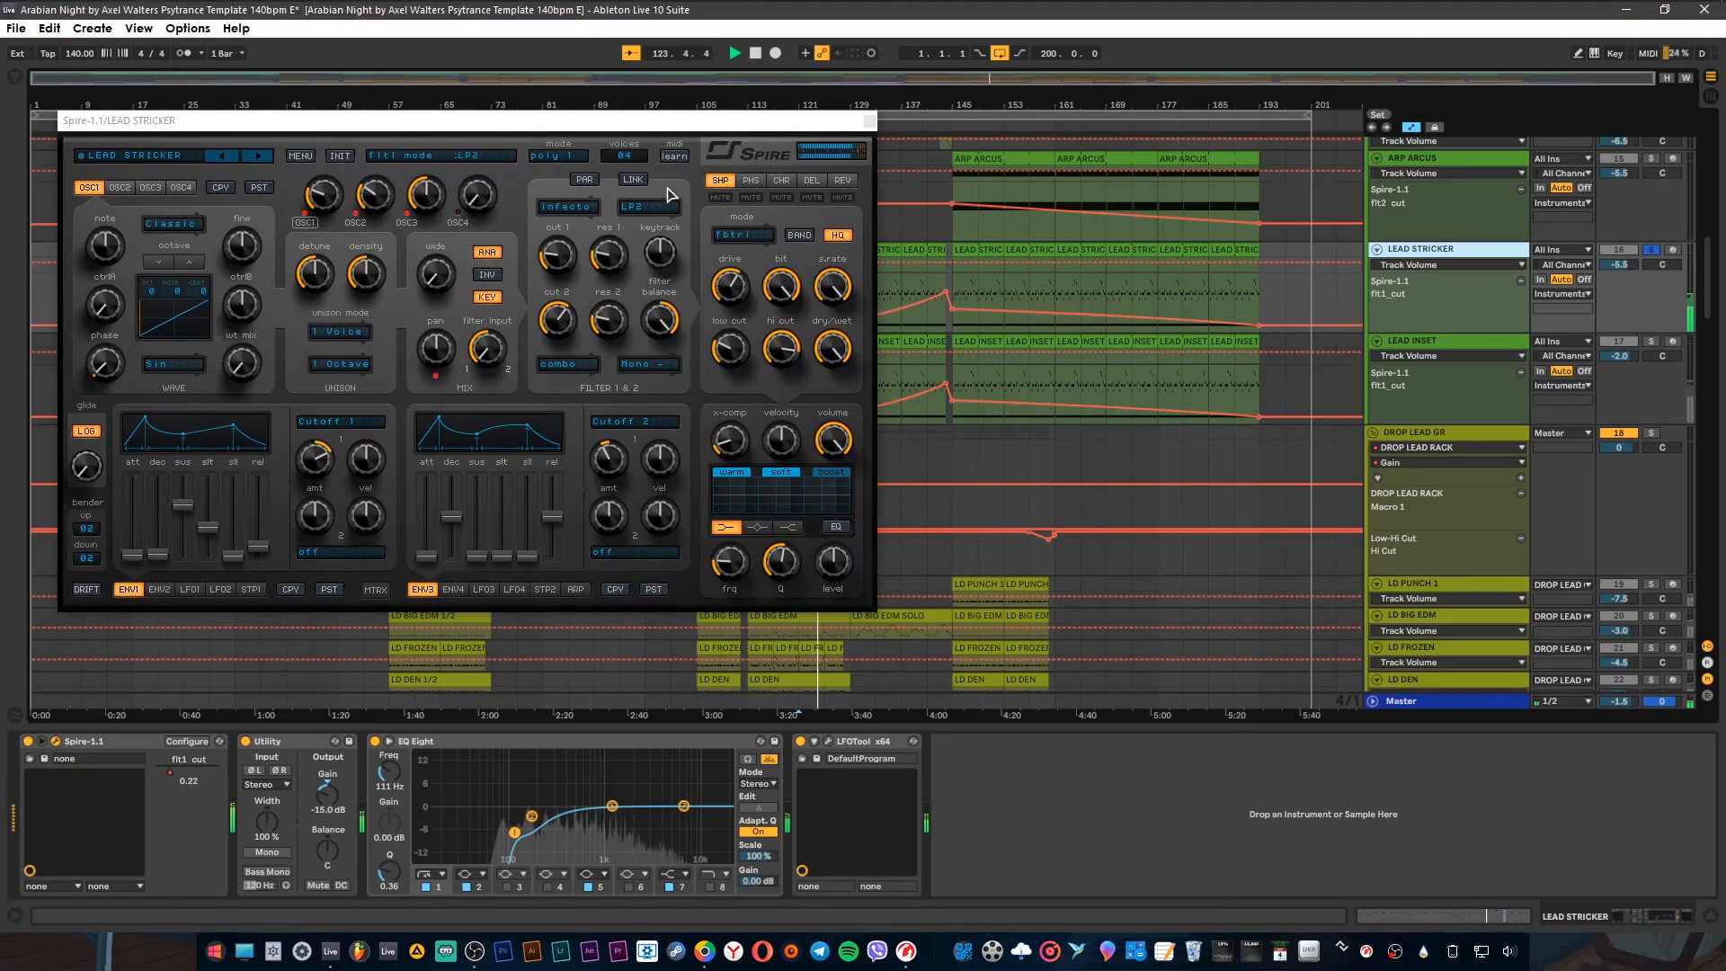
left_click(863, 119)
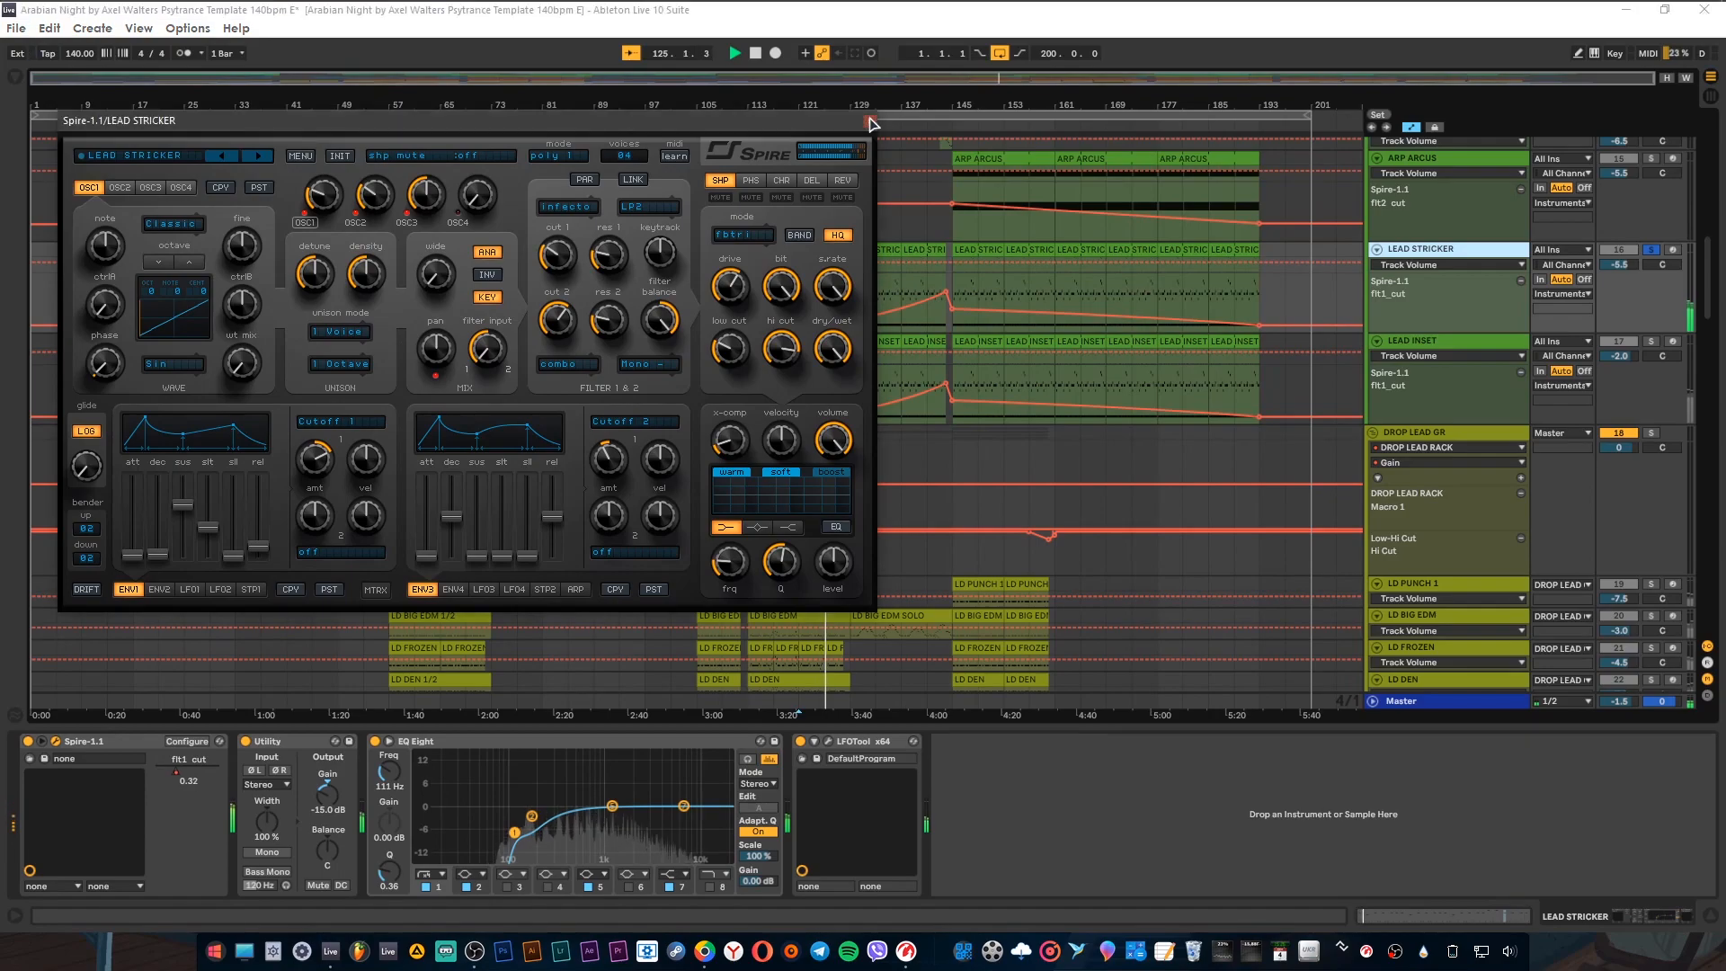
left_click(1651, 342)
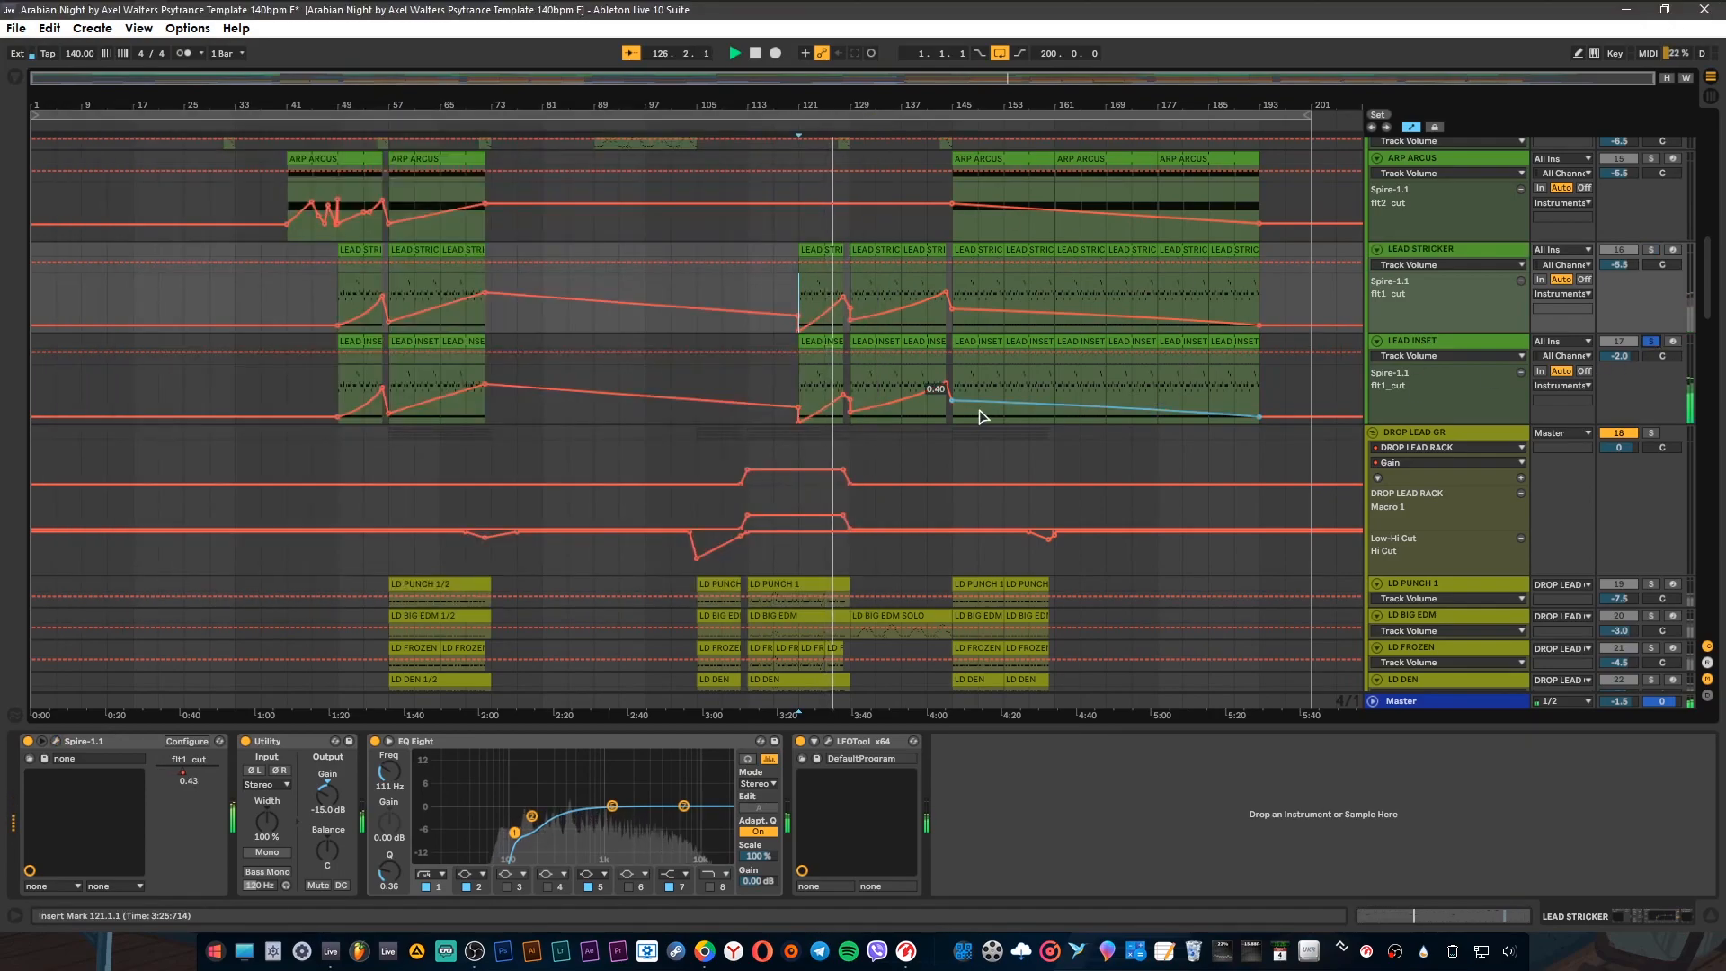
Step: Show the ARABIAN FLUTE device chain among the live instruments and solo the track
scroll(1453, 400, "up", 5)
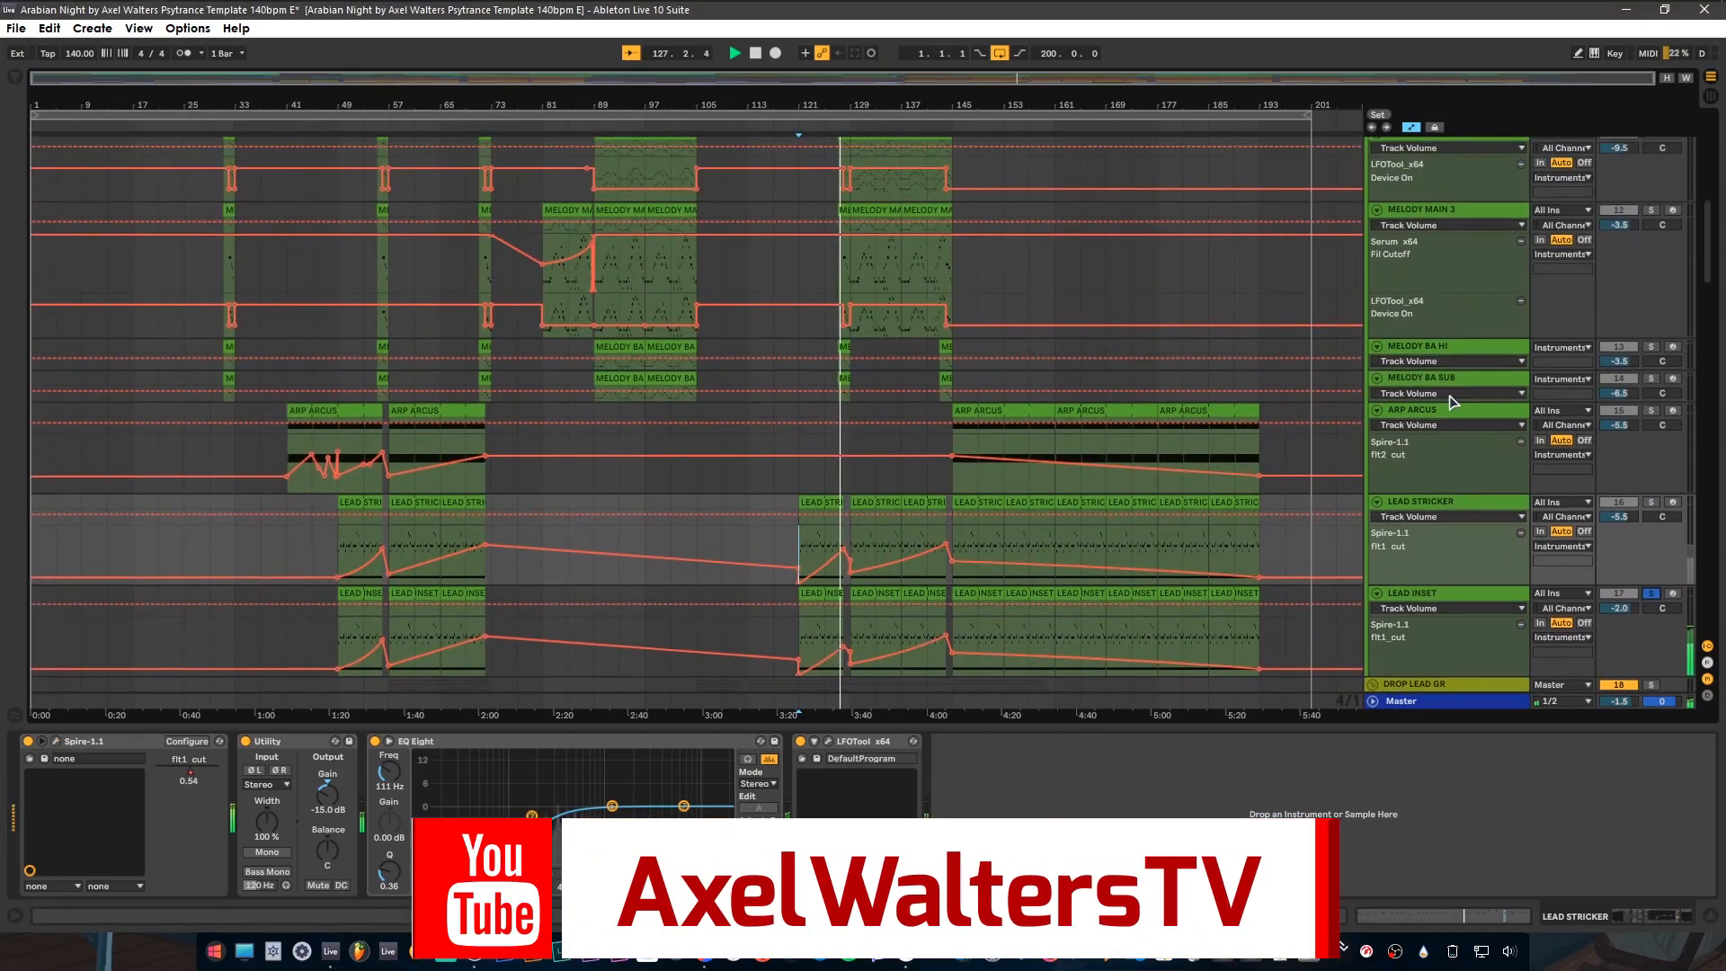
scroll(1452, 400, "up", 3)
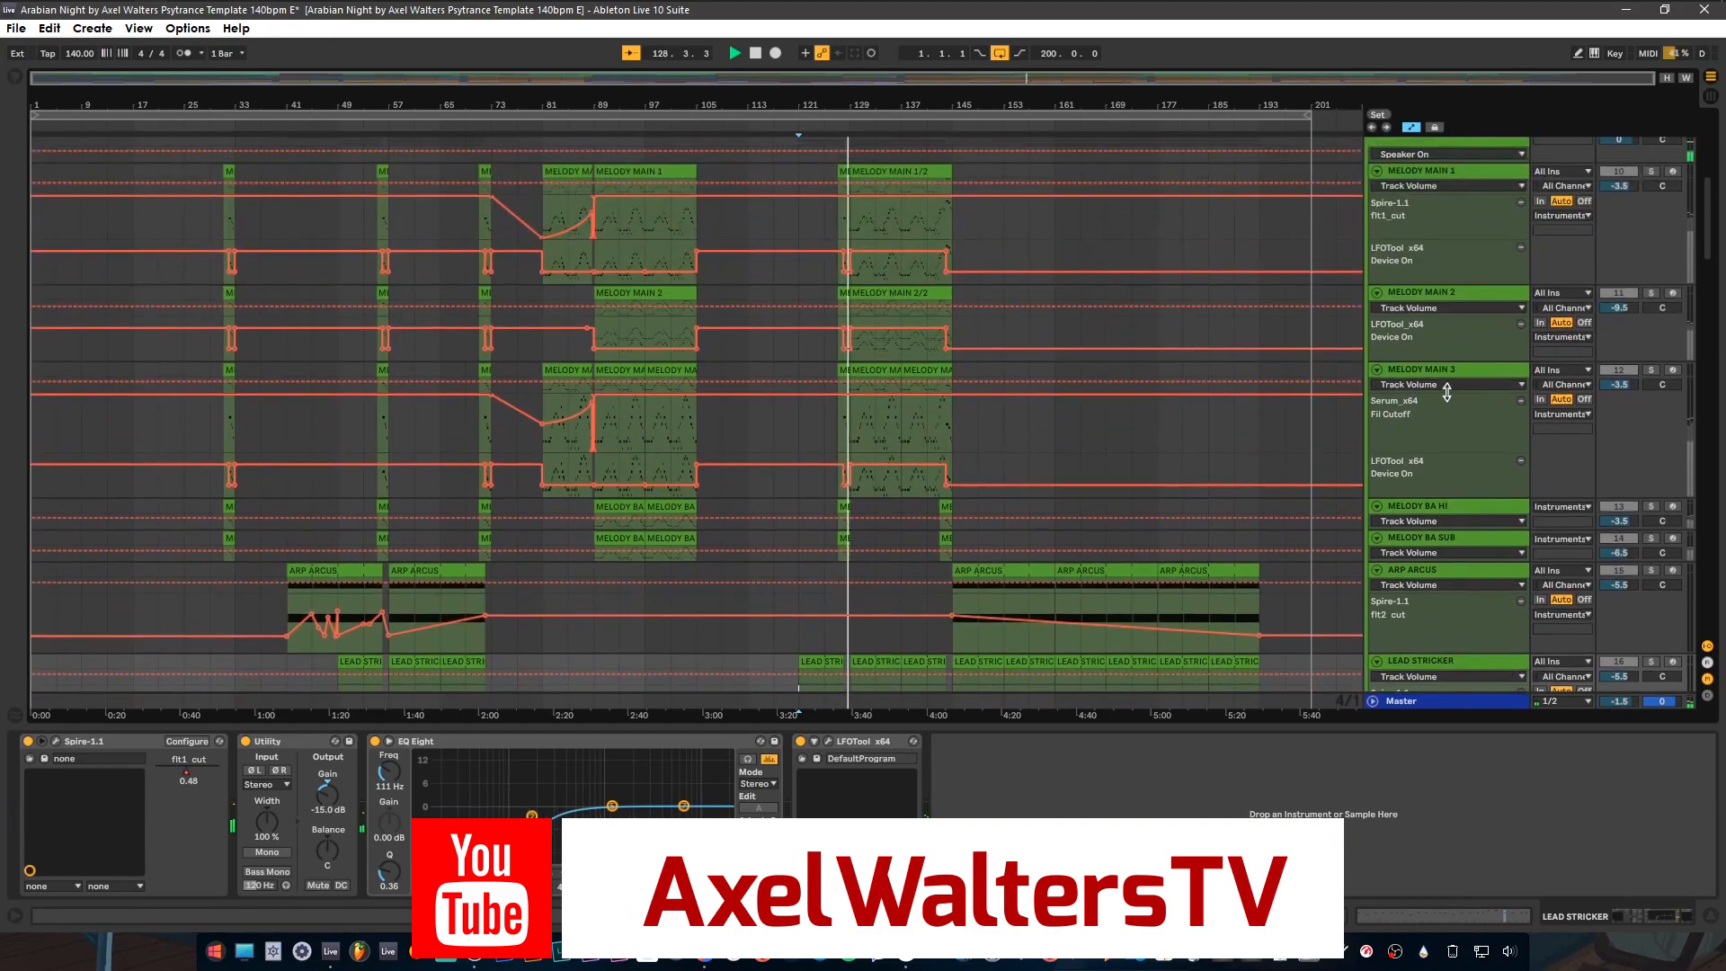
scroll(1436, 374, "up", 4)
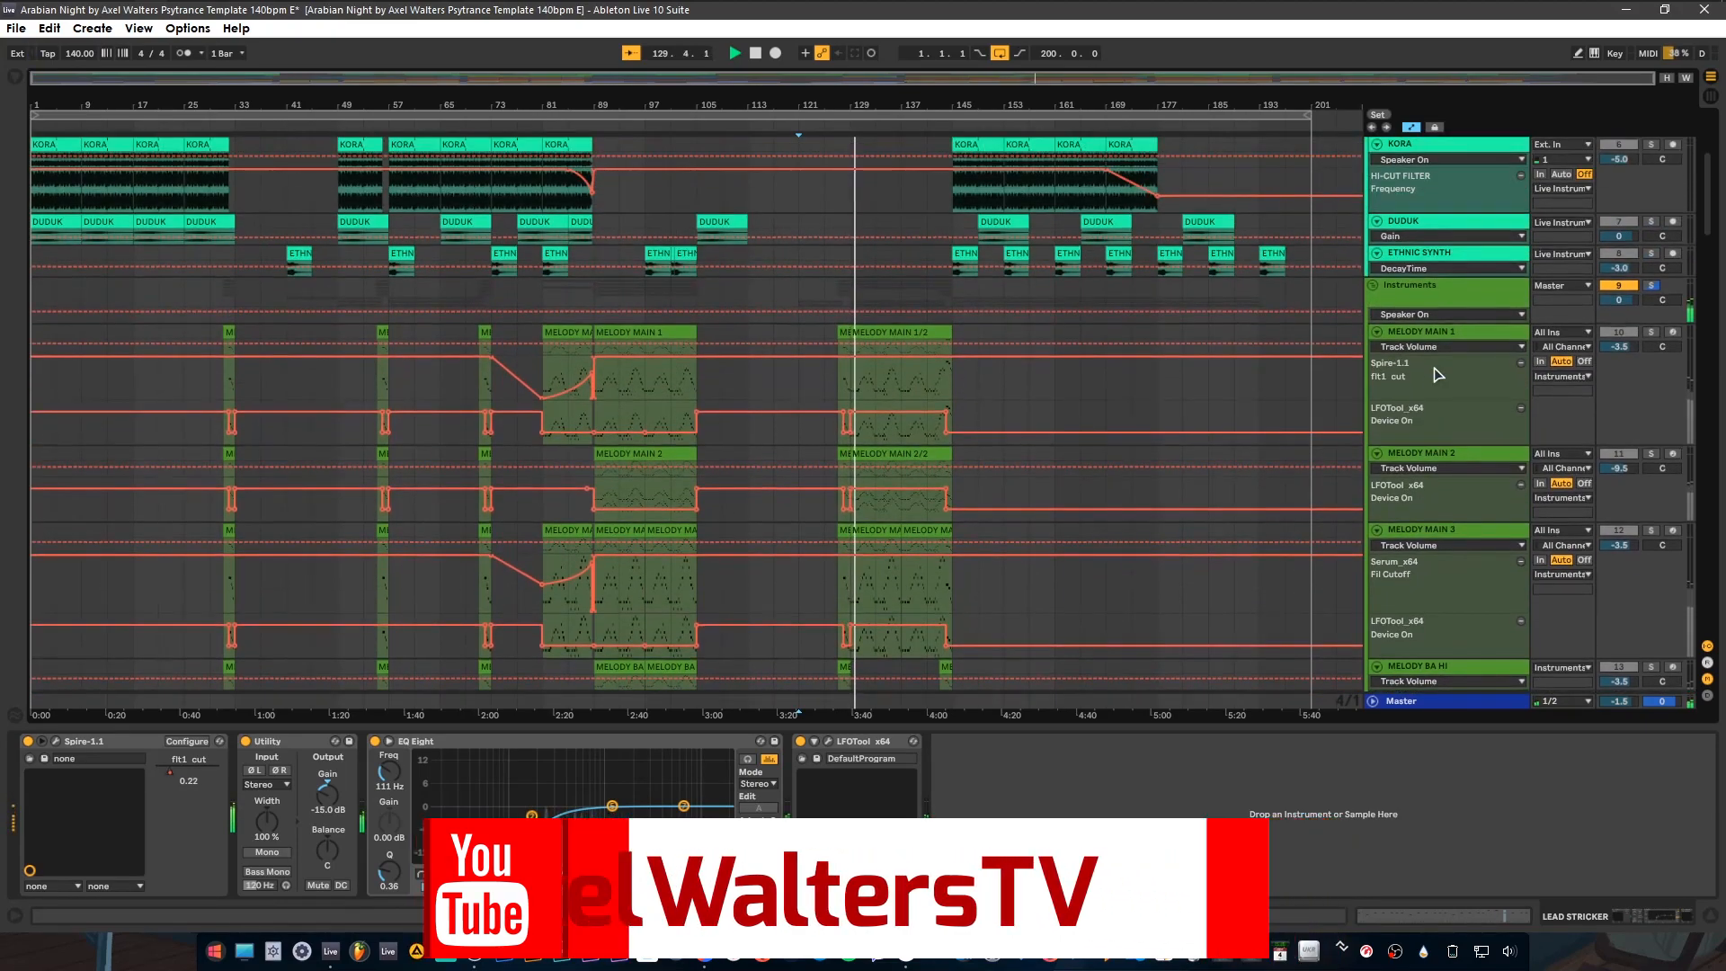
scroll(1439, 374, "up", 5)
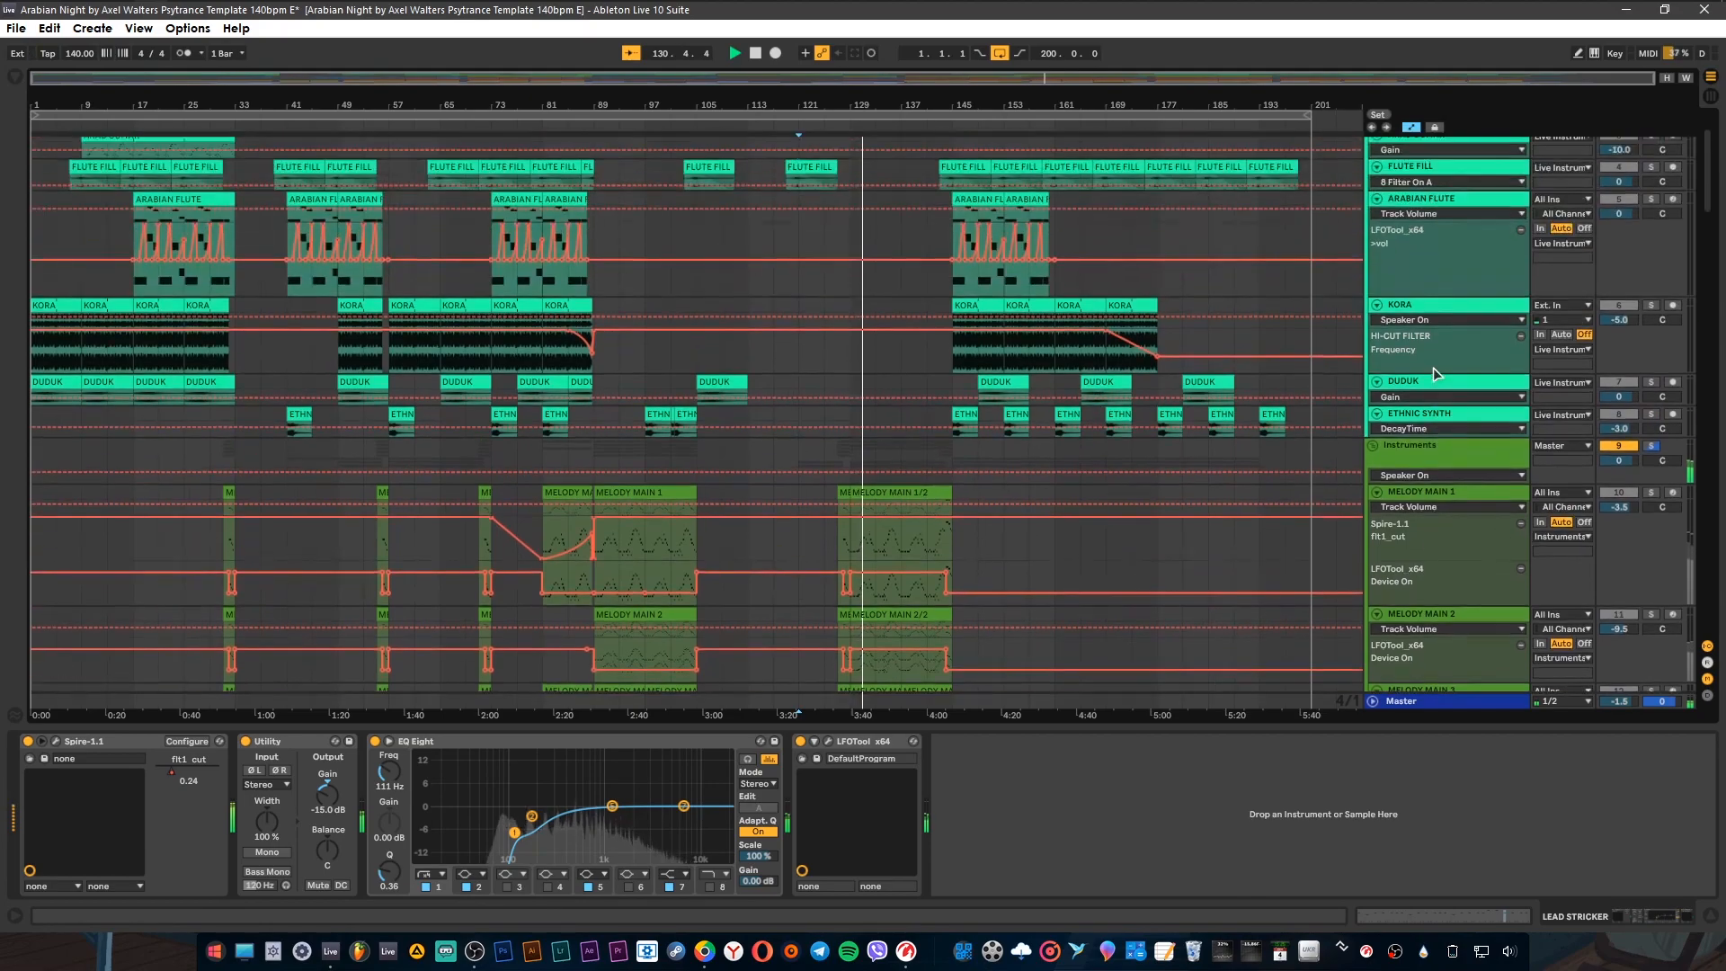
left_click(1441, 253)
left_click(1651, 245)
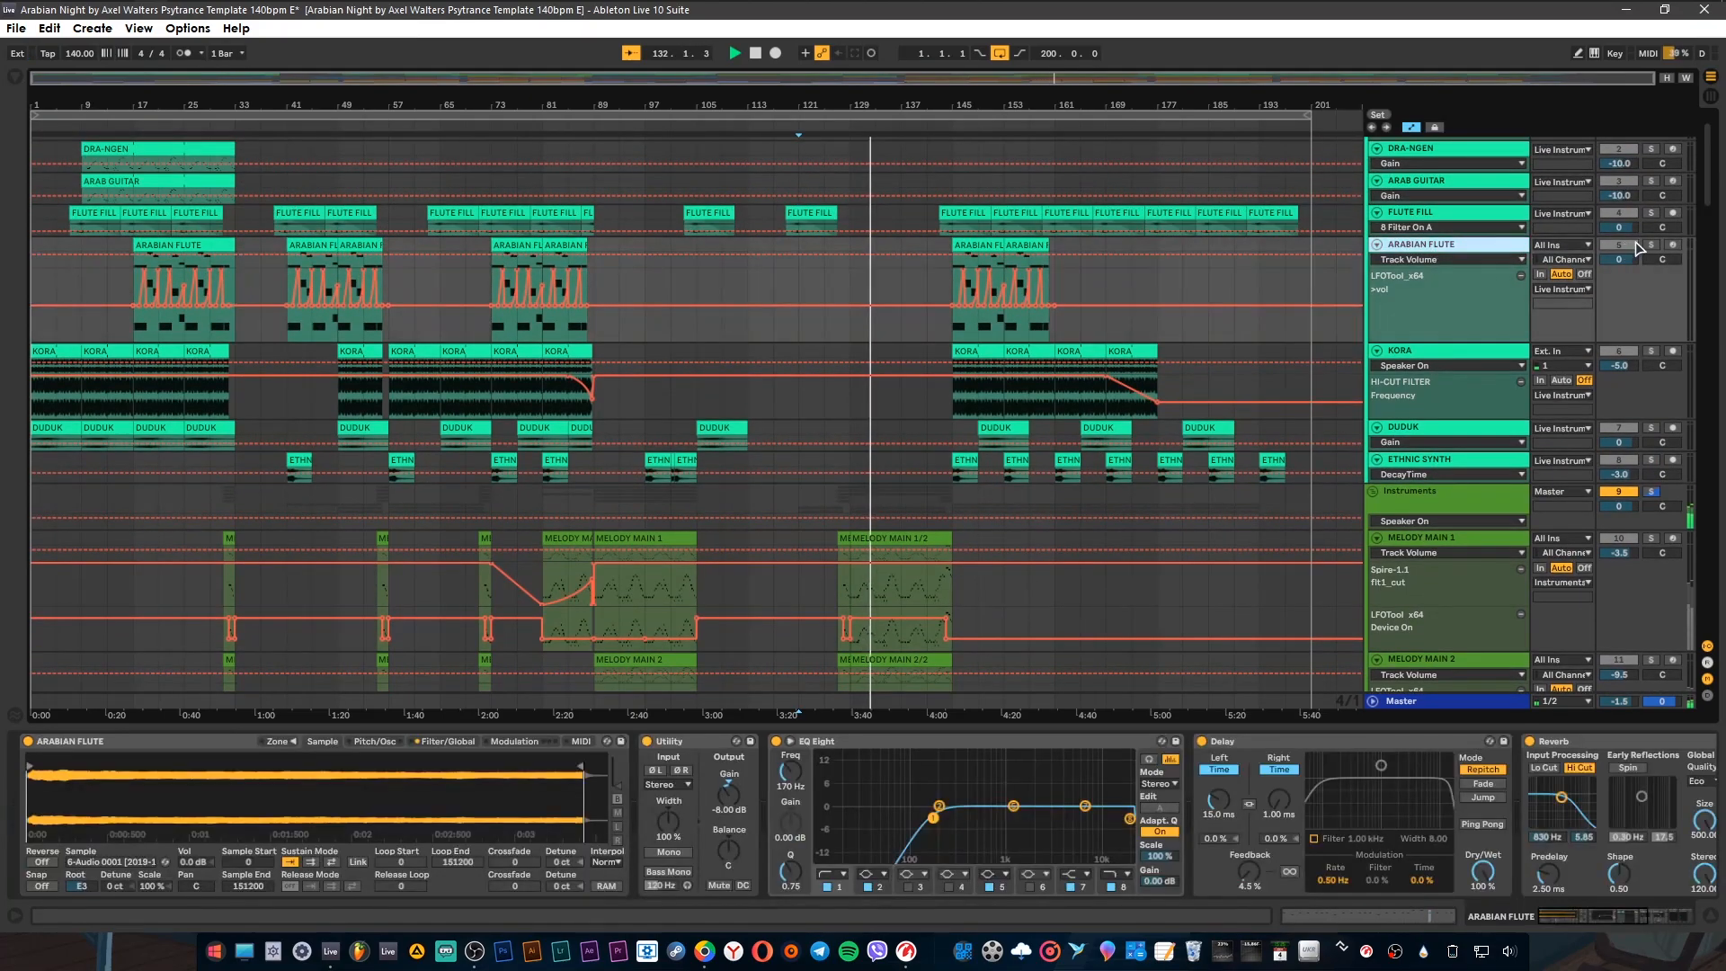
Step: Audition the soloed ARABIAN FLUTE track from bar 145, show the end of its device chain, and view its LFOTool window before closing it
key("space")
key("space")
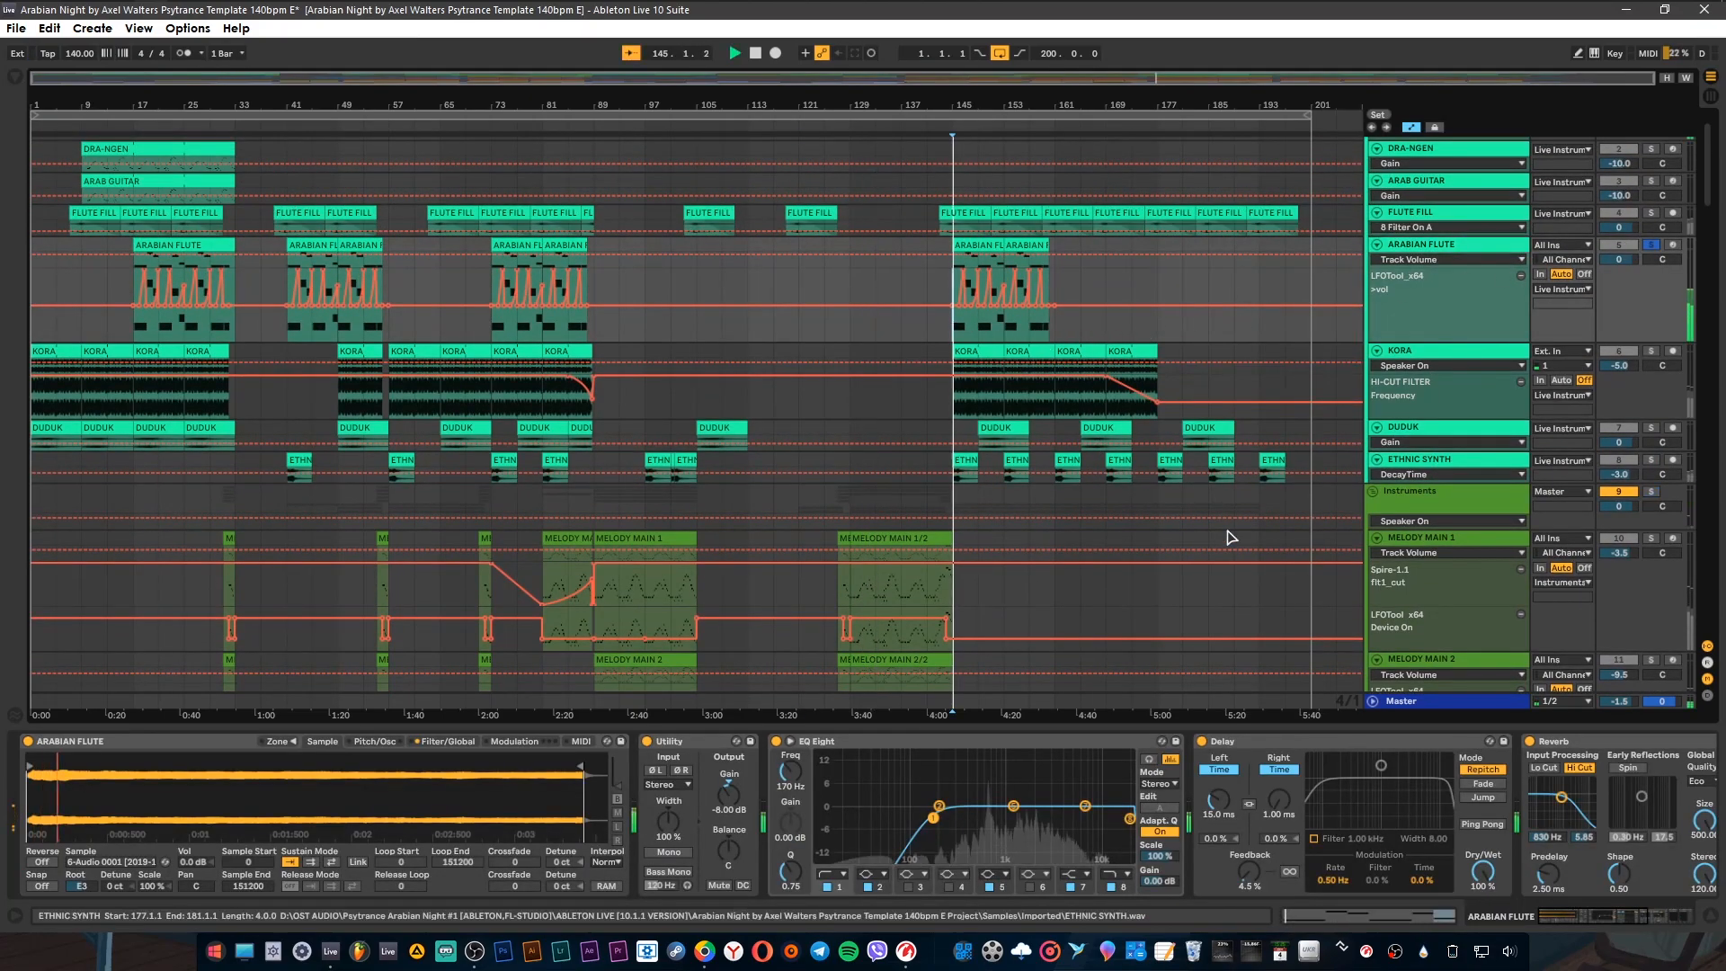
left_click_drag(1589, 916, 1642, 918)
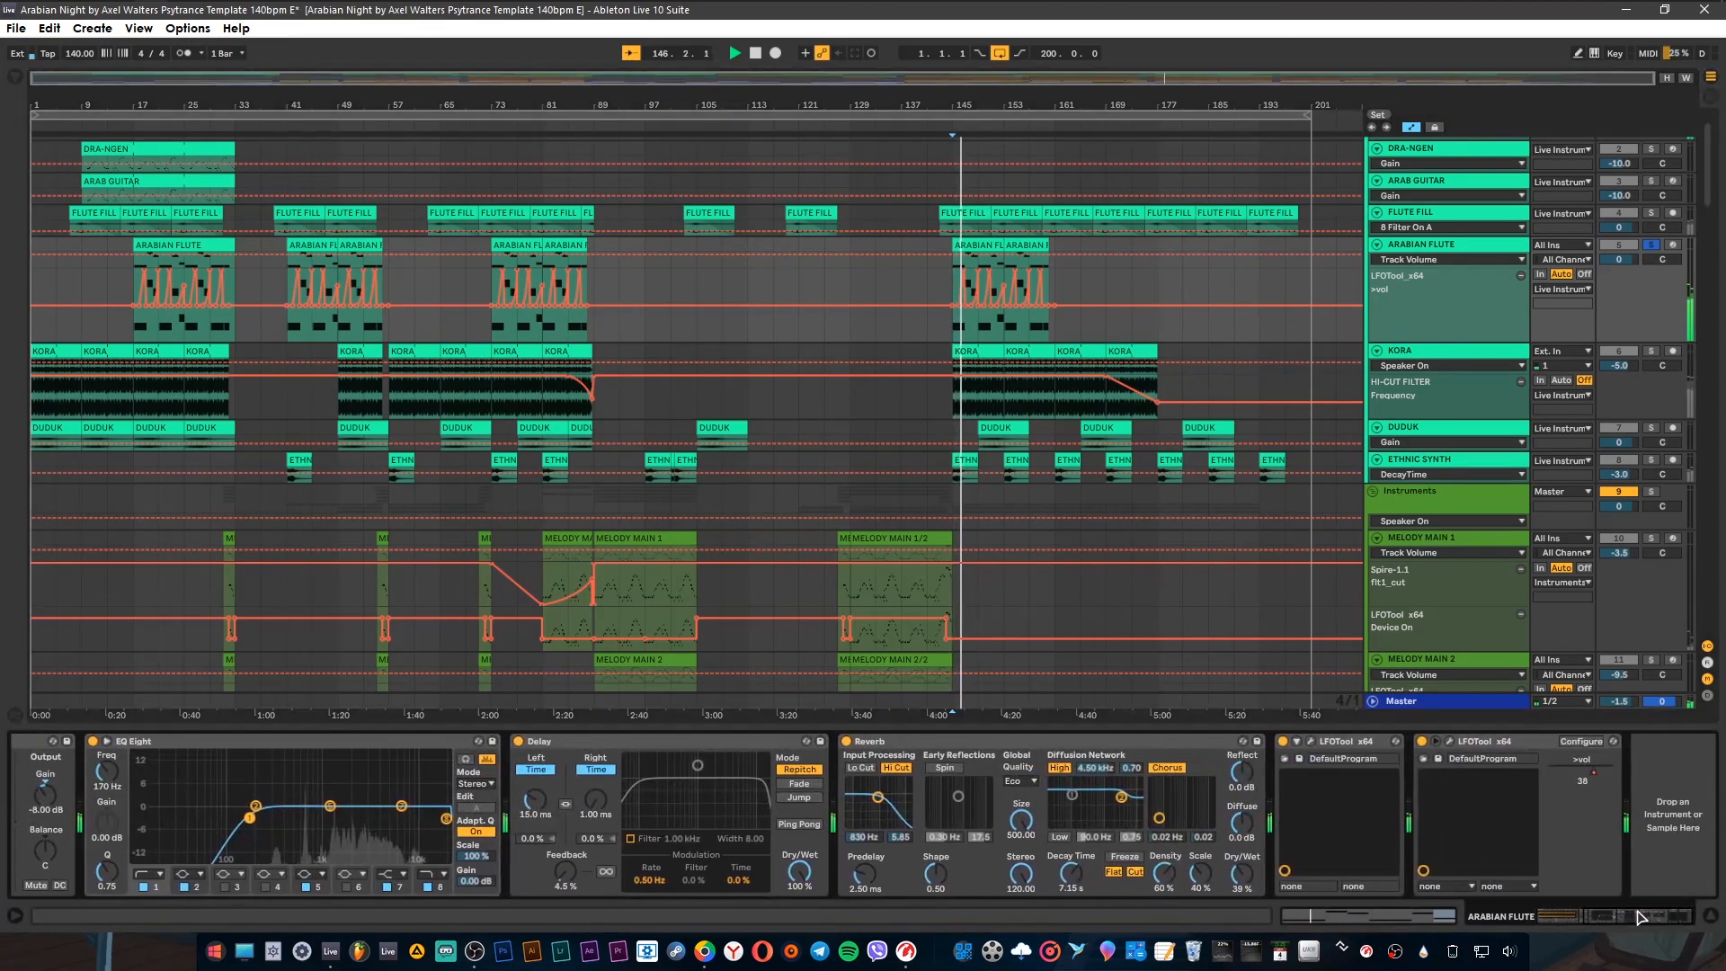
left_click(1450, 742)
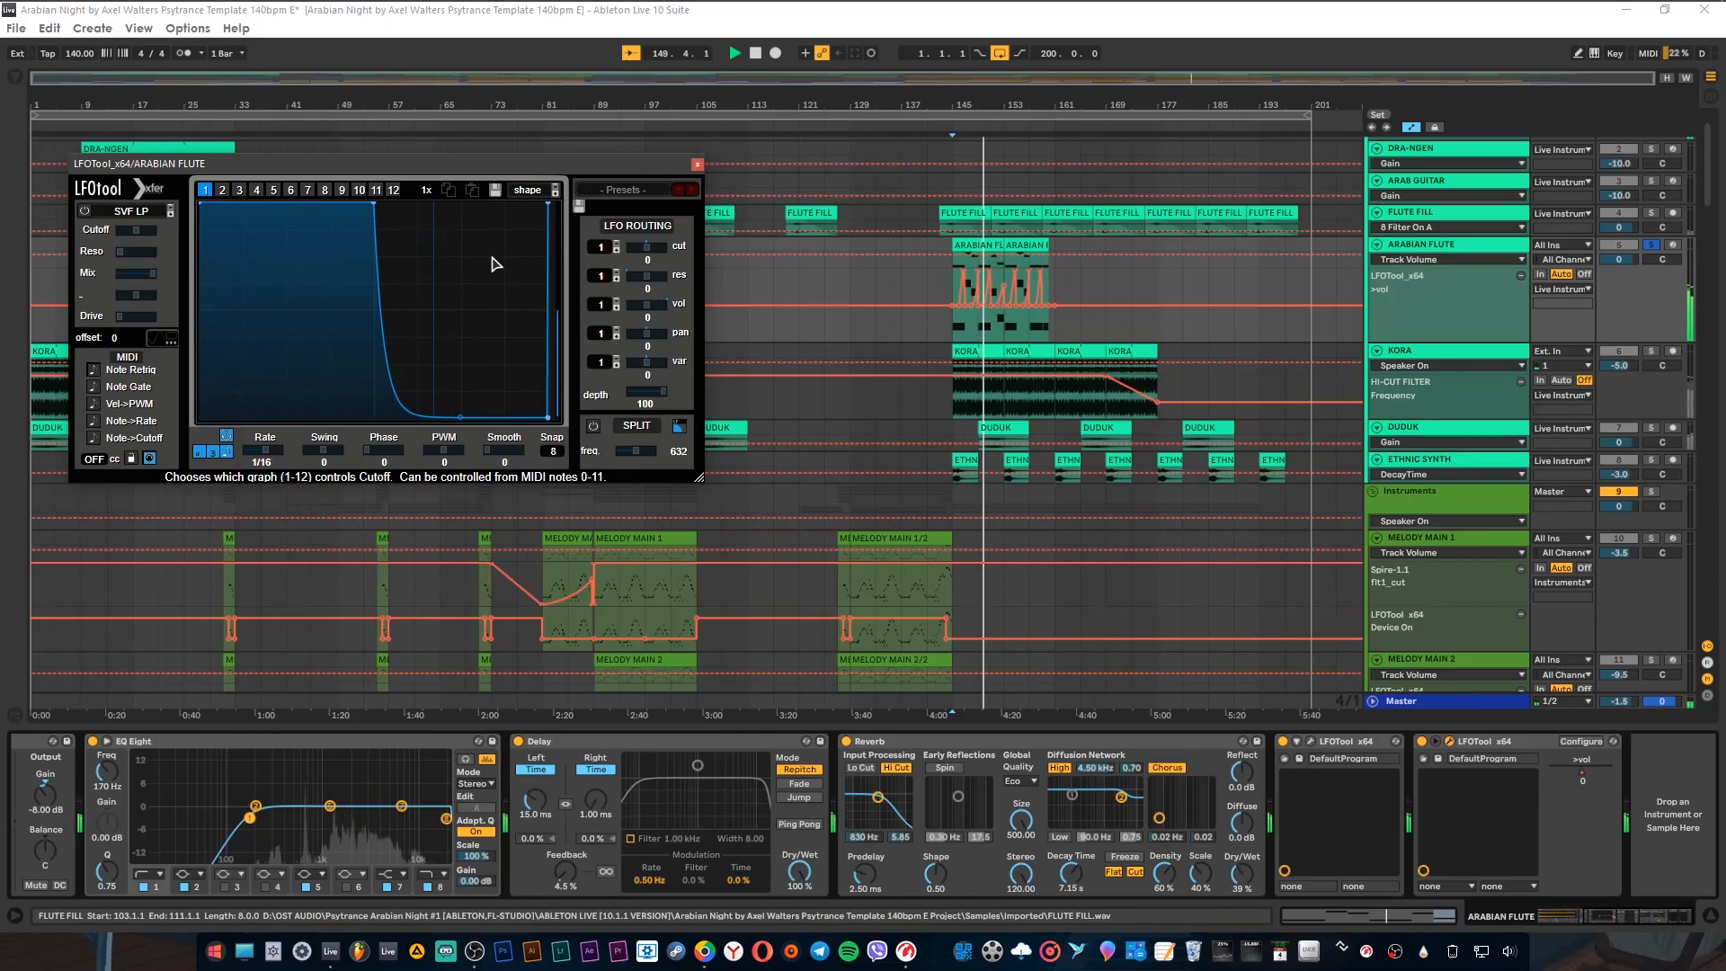
left_click(697, 164)
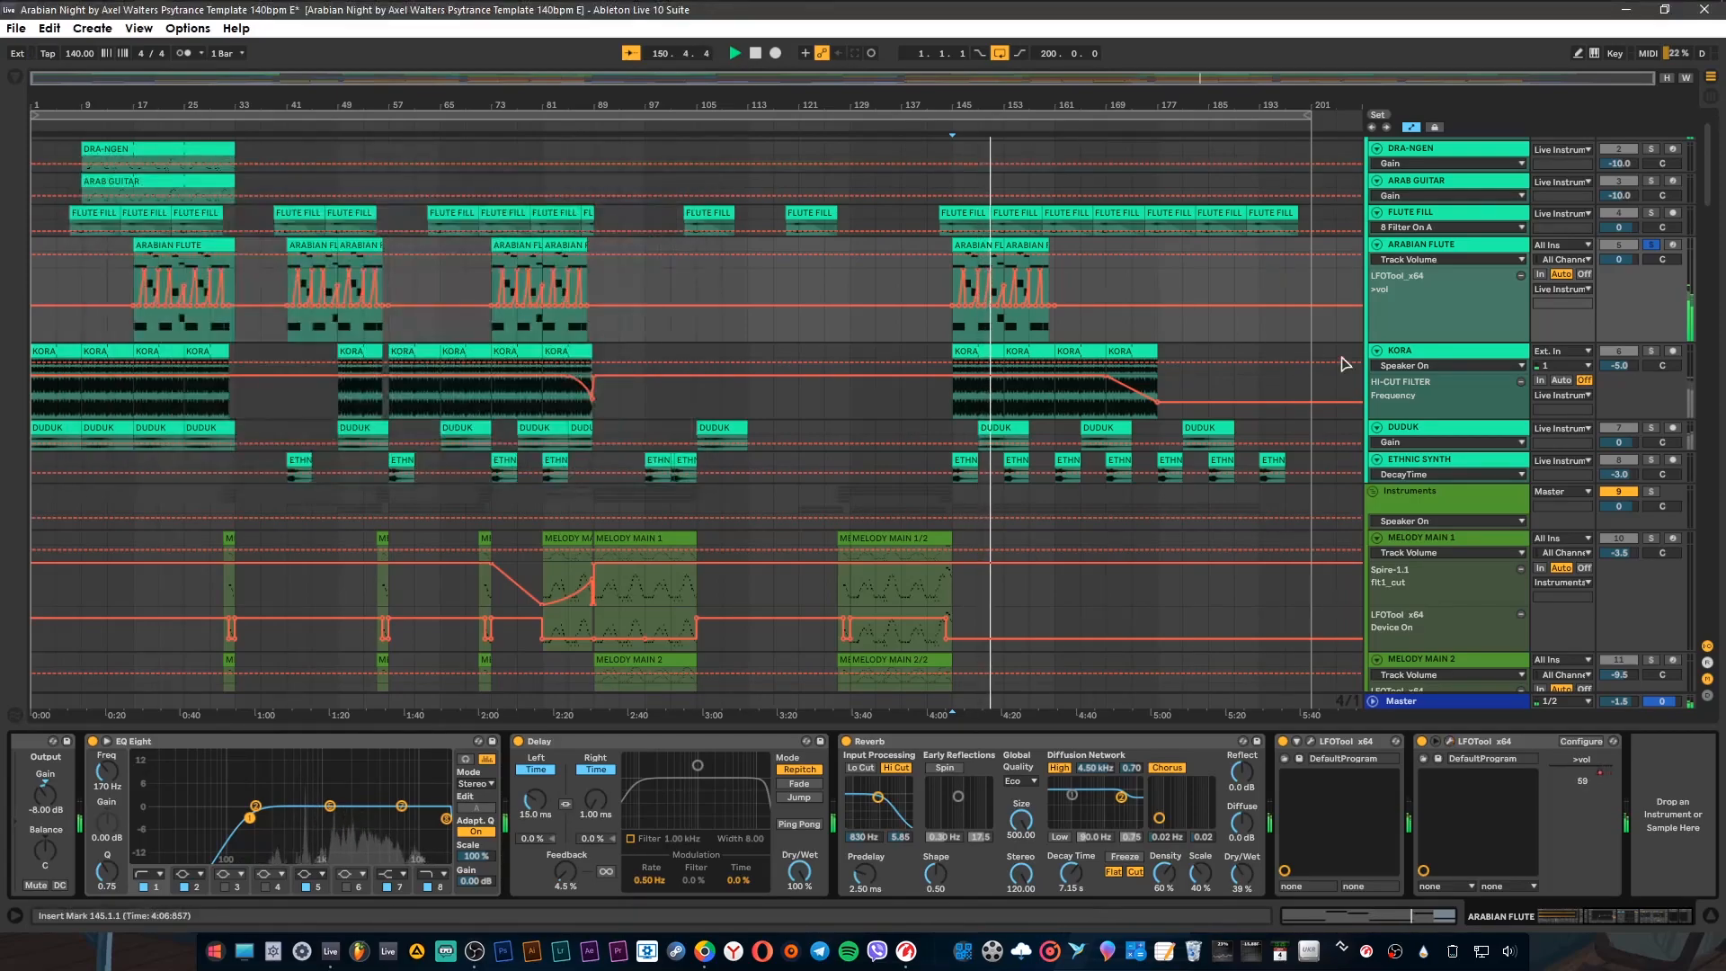
Step: Hide the device view, restart playback from bar 145 without the flute solo, and hide the automation lanes
scroll(1418, 349, "up", 1)
scroll(1418, 353, "down", 1)
scroll(1418, 352, "down", 2)
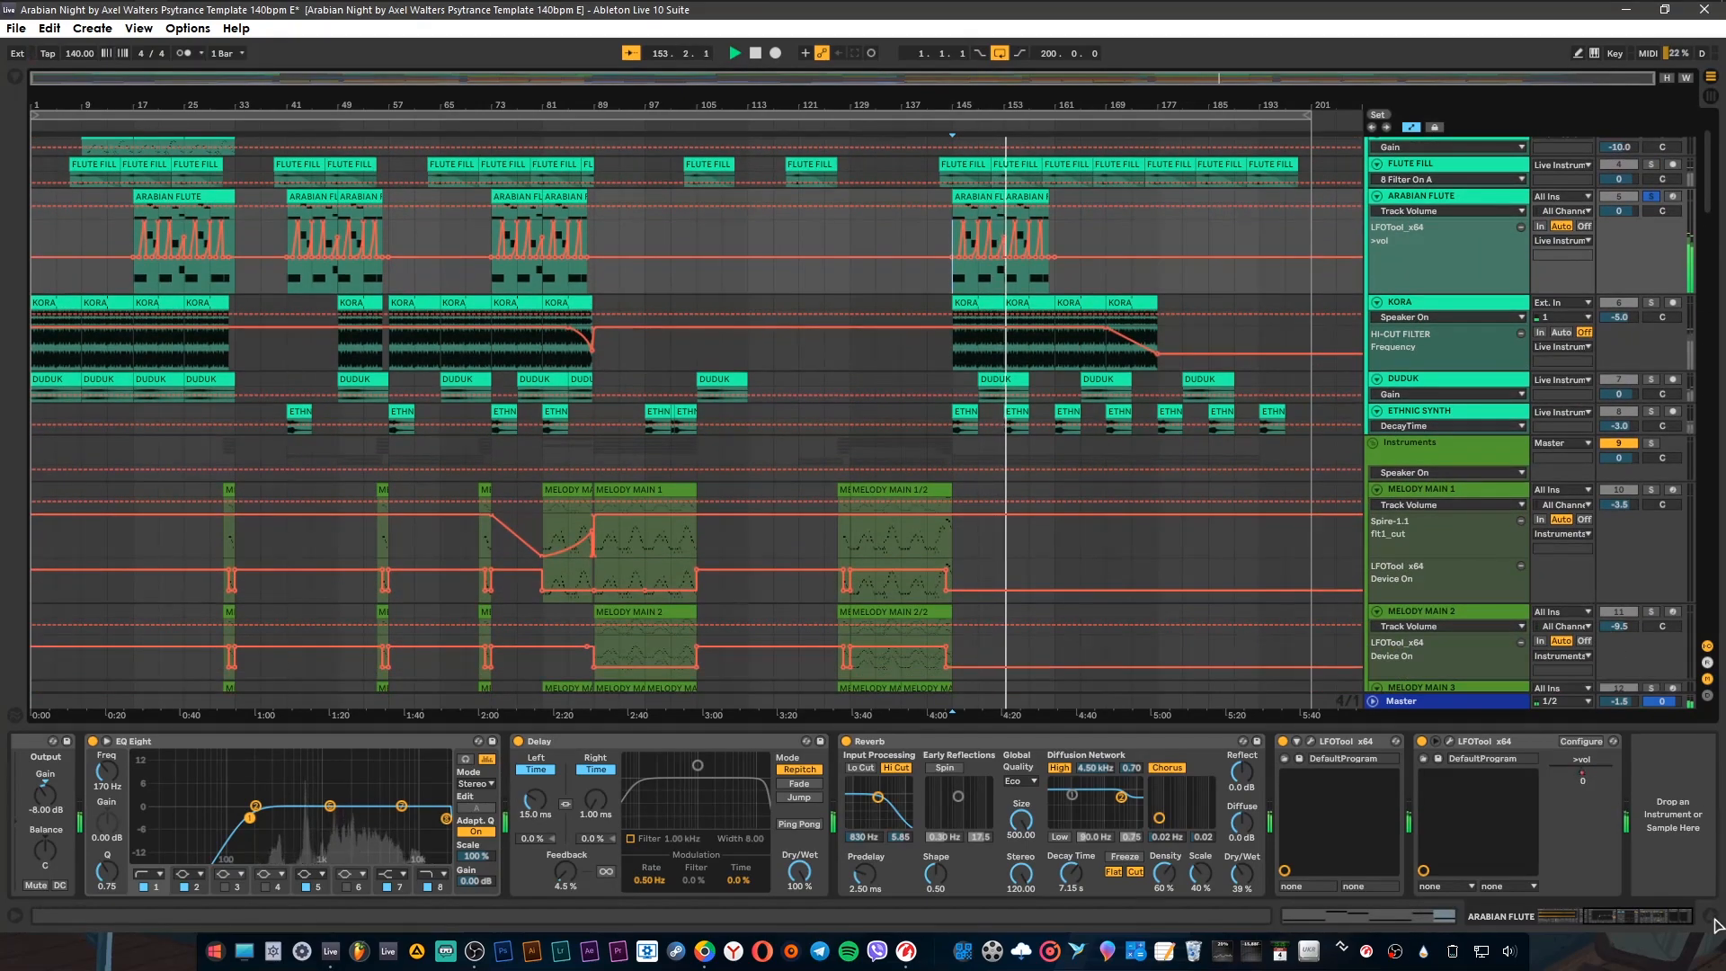
left_click(1713, 918)
key("space")
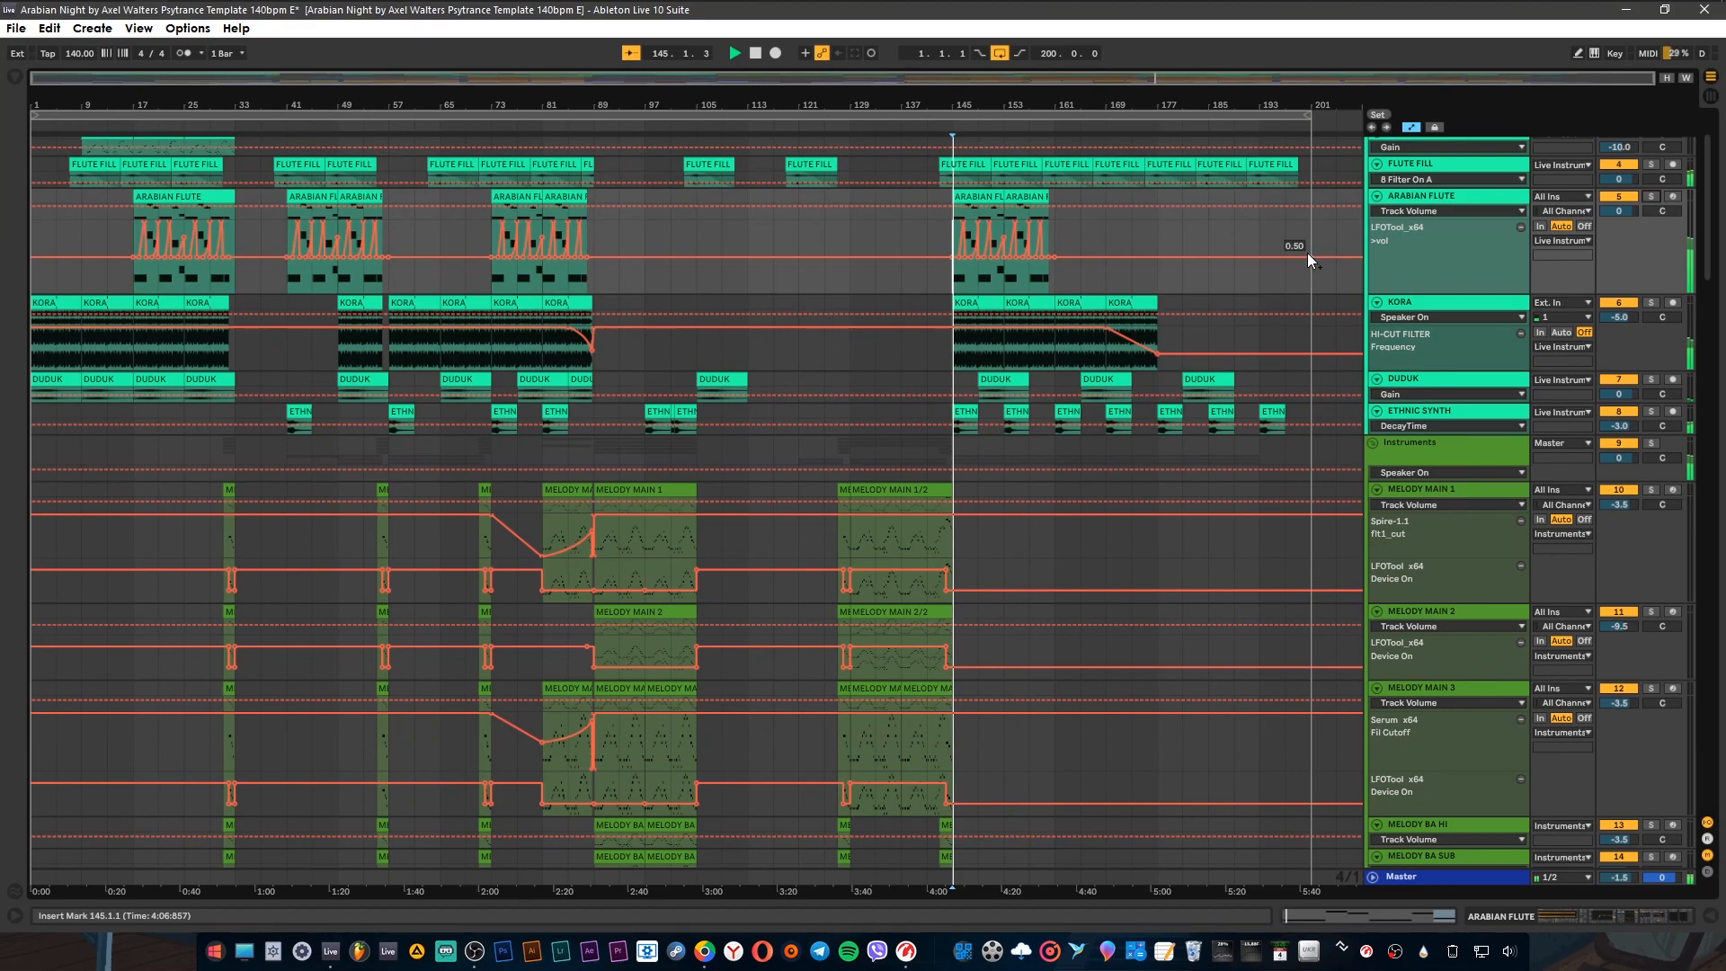
key("a")
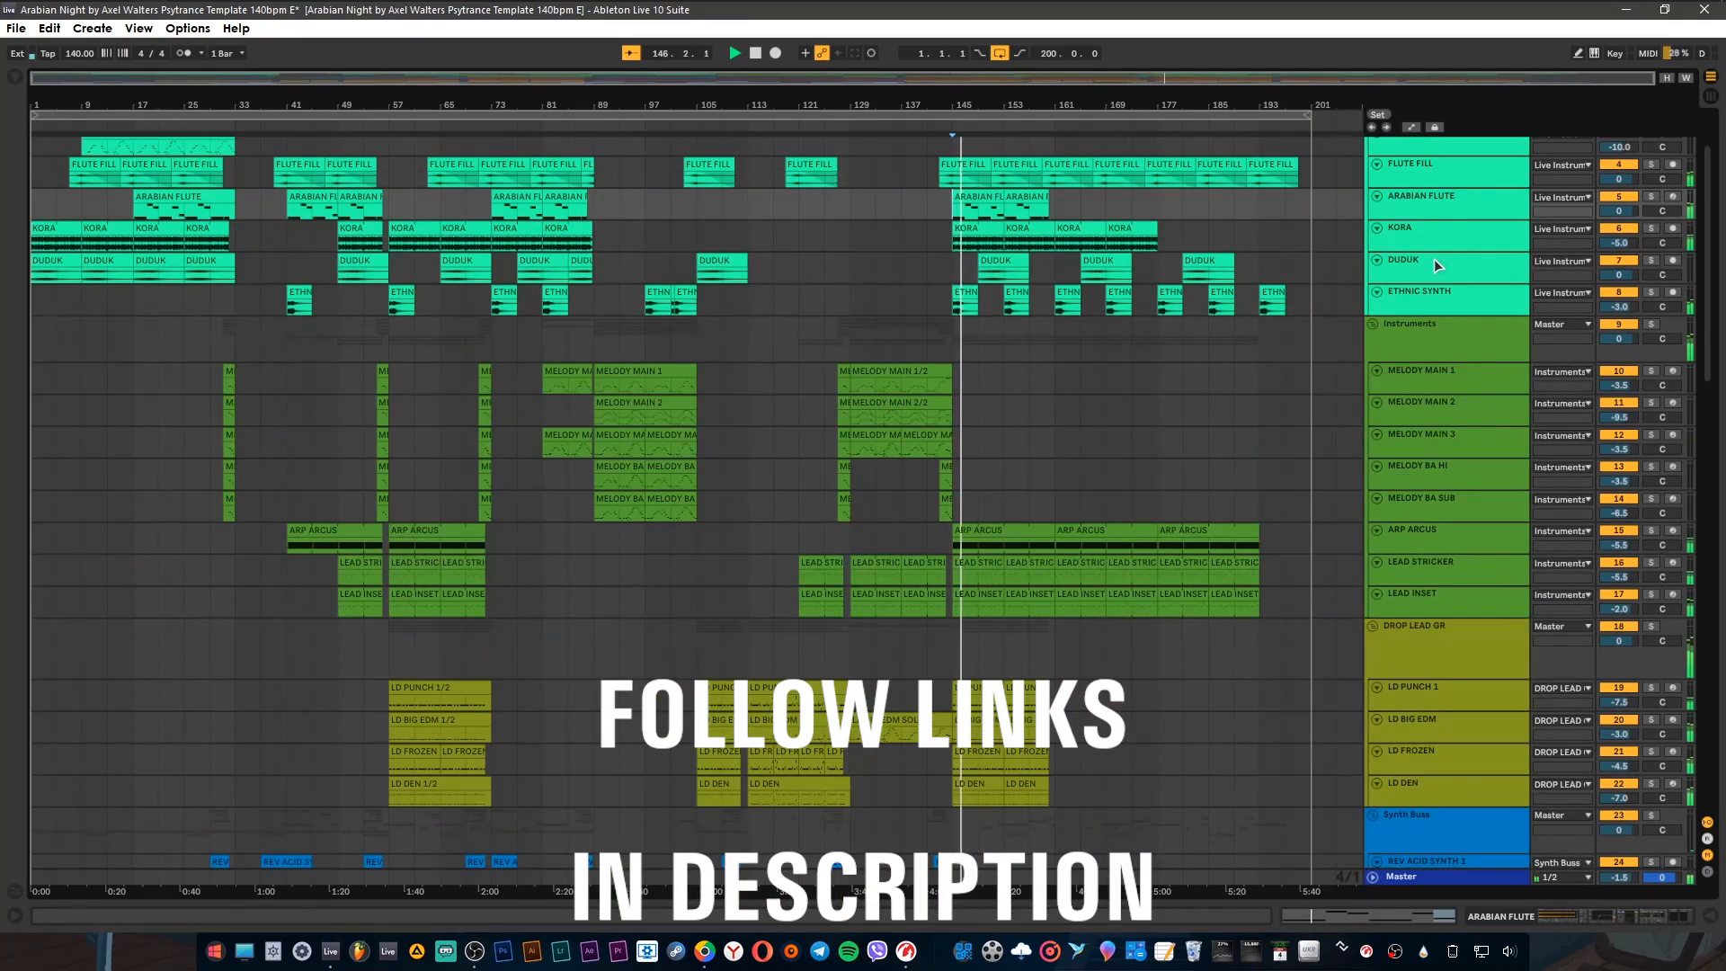
Step: Collapse the Instruments group's tracks from MELODY MAIN 1 through LEAD INSET
left_click(1433, 378)
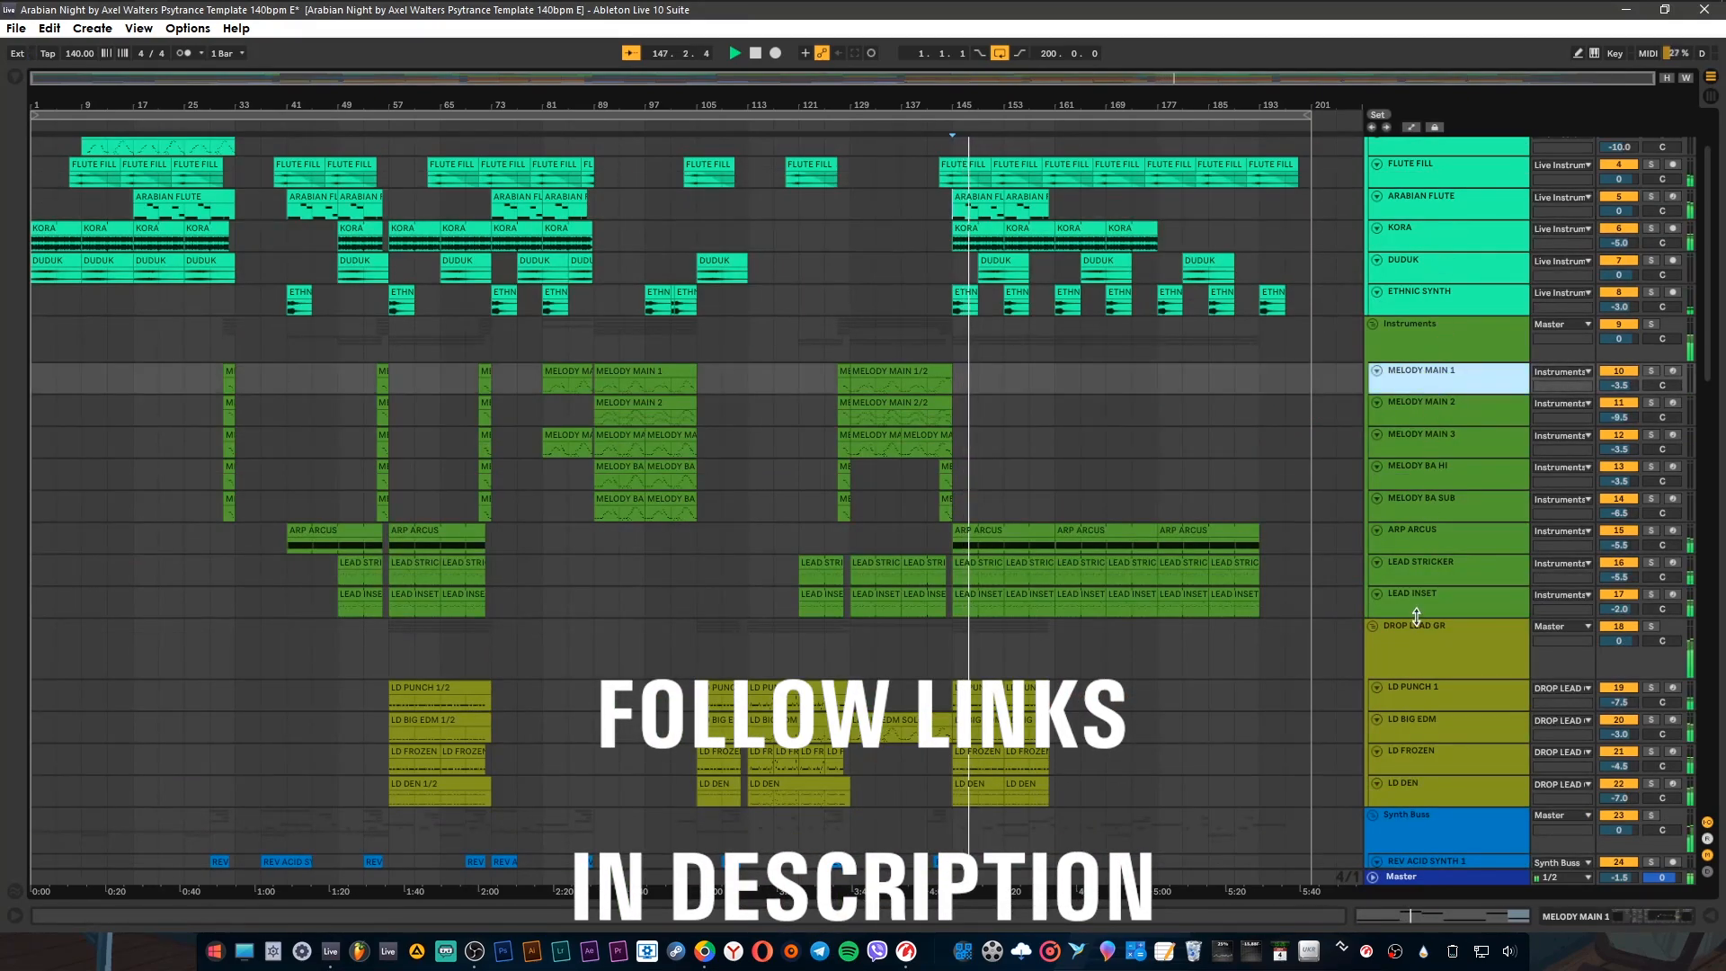
left_click(1379, 595)
left_click(1378, 595)
left_click(1413, 568)
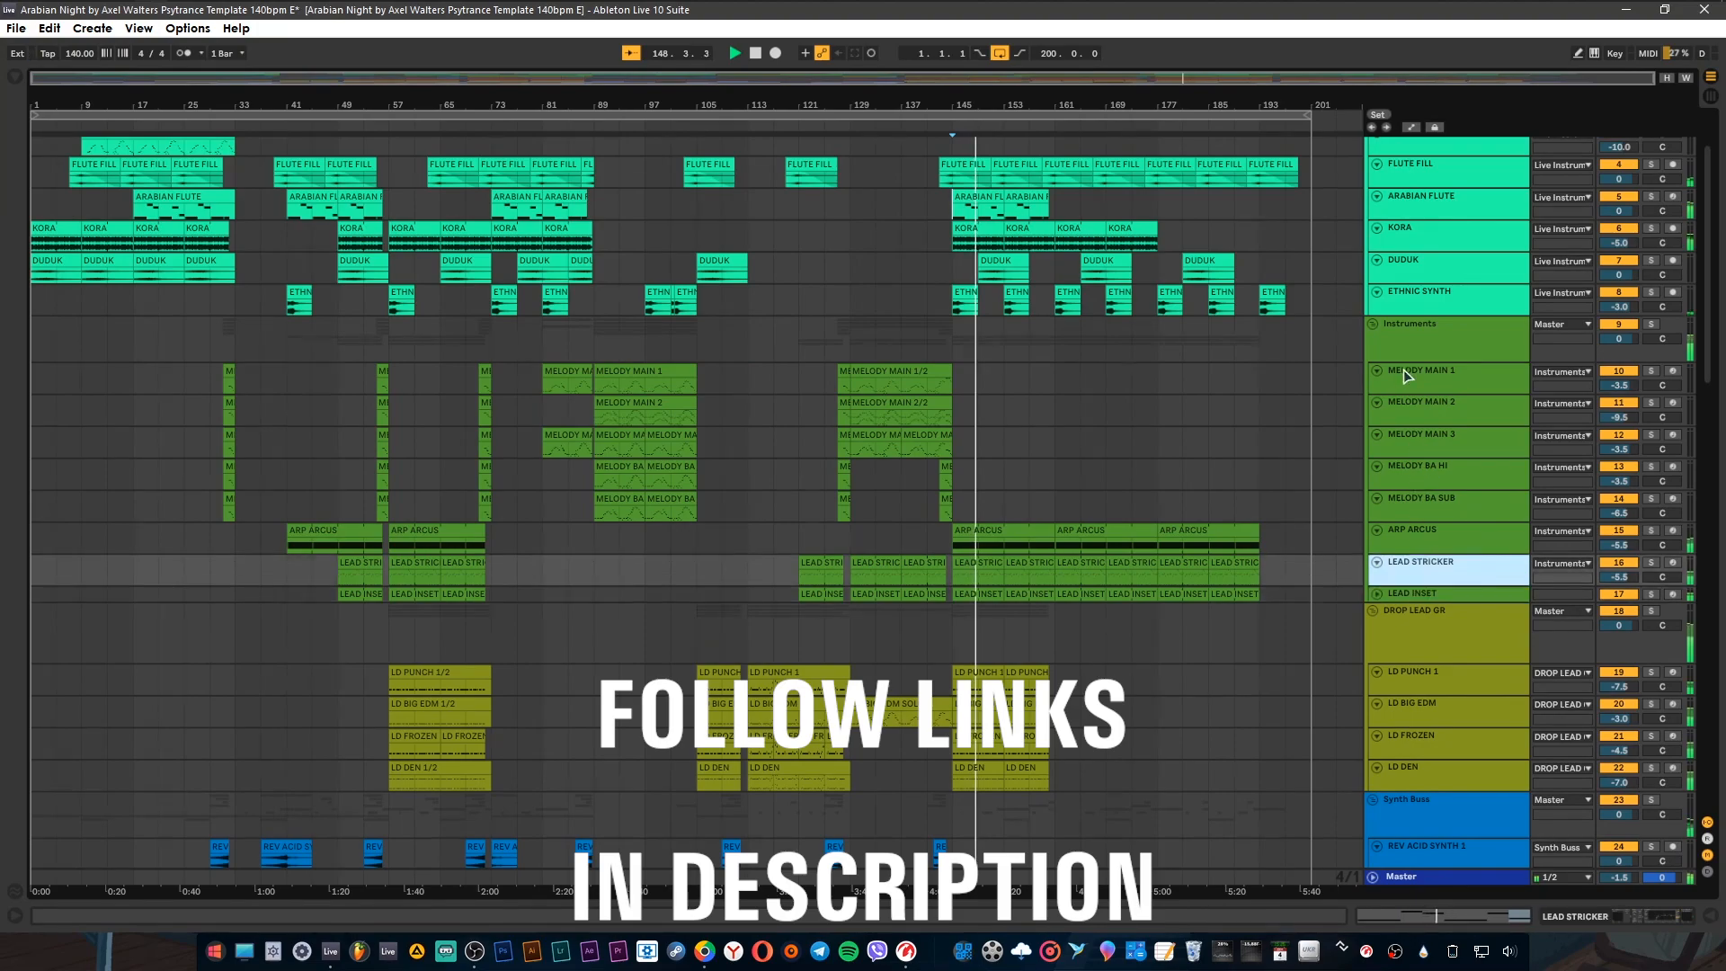
left_click(1405, 370, "shift")
left_click(1378, 371)
Step: Collapse the Live Instruments tracks from DRA-NGEN through ETHNIC SYNTH together
scroll(1404, 332, "up", 2)
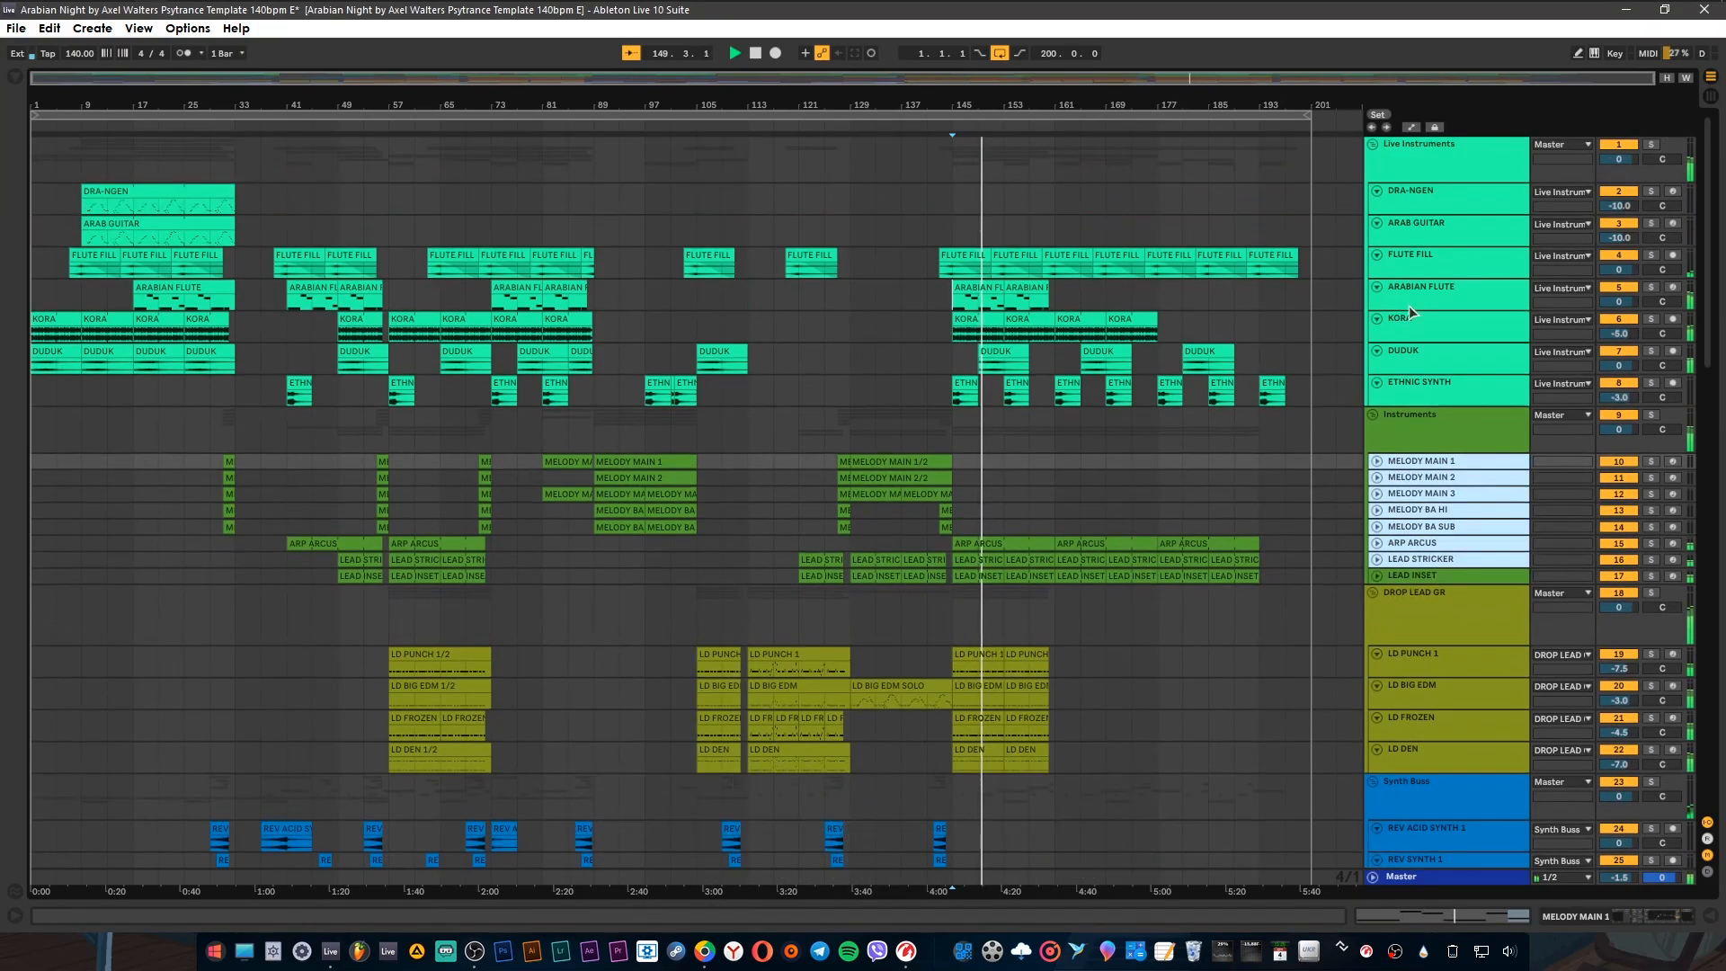
left_click(1417, 212)
left_click(1403, 383, "shift")
left_click(1377, 383)
Step: Collapse the DROP LEAD GR tracks from LD PUNCH 1 to LD DEN and the Synth Buss tracks from REV ACID SYNTH 1 to ZAP SHOT
scroll(1422, 465, "down", 2)
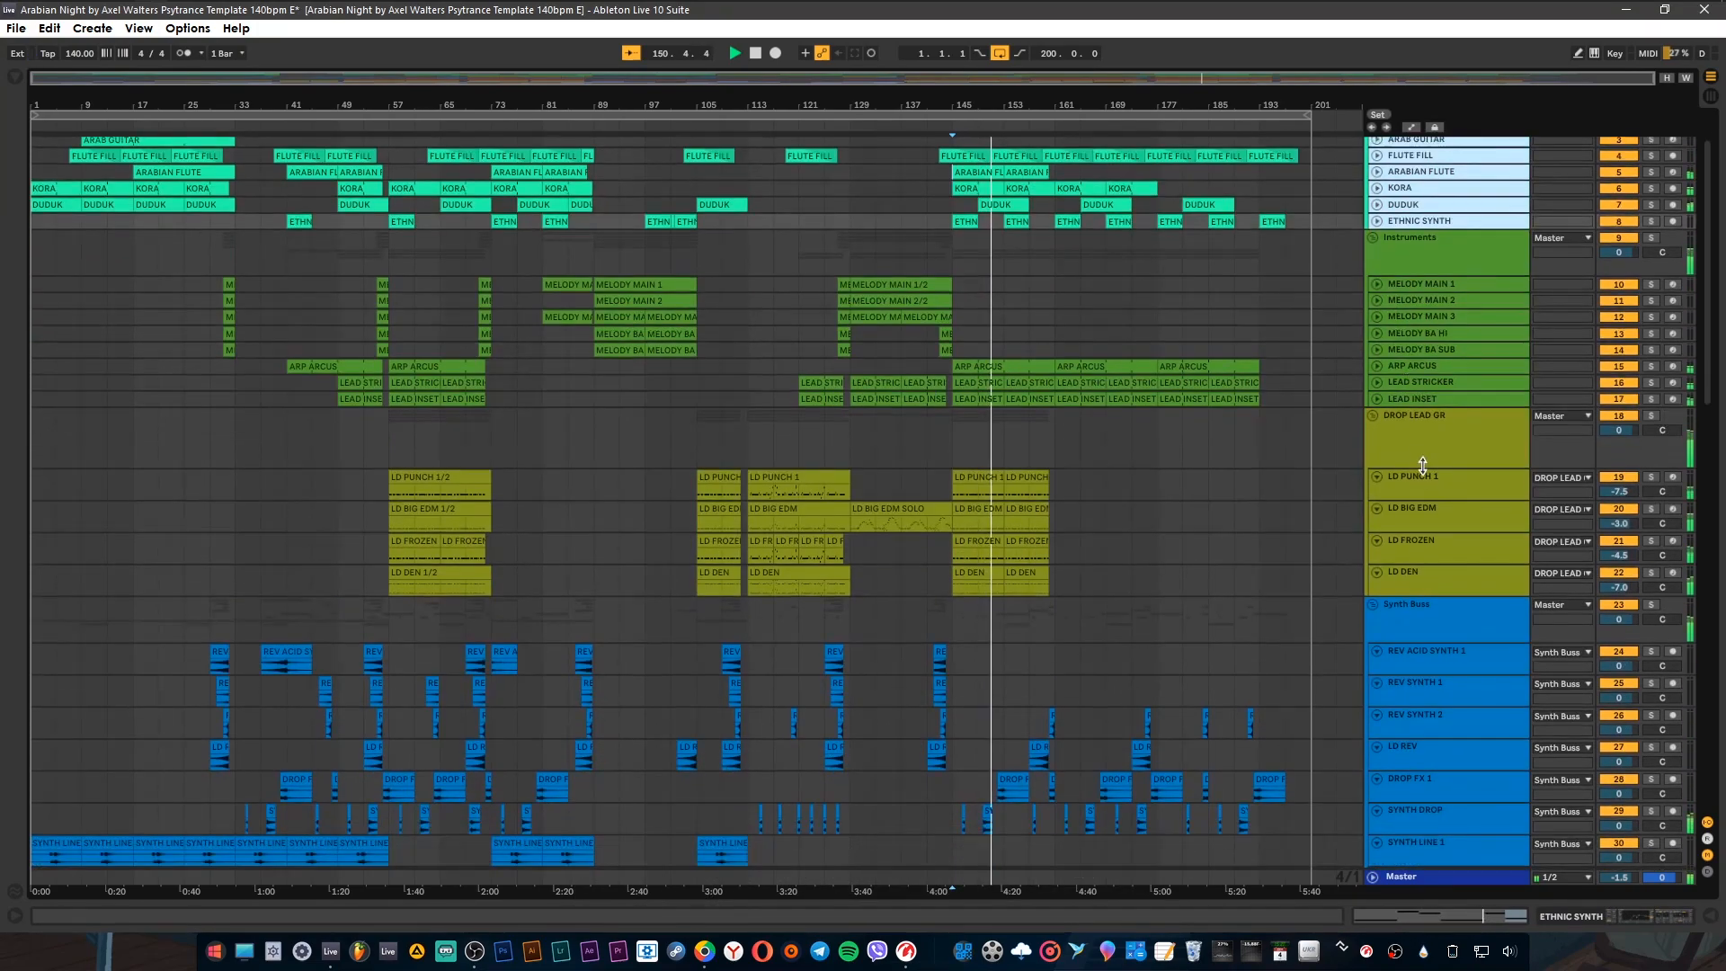
left_click(1425, 490)
left_click(1425, 556, "shift")
left_click(1376, 572)
scroll(1430, 530, "down", 2)
left_click(1428, 529)
left_click(1411, 746, "shift")
left_click(1376, 745)
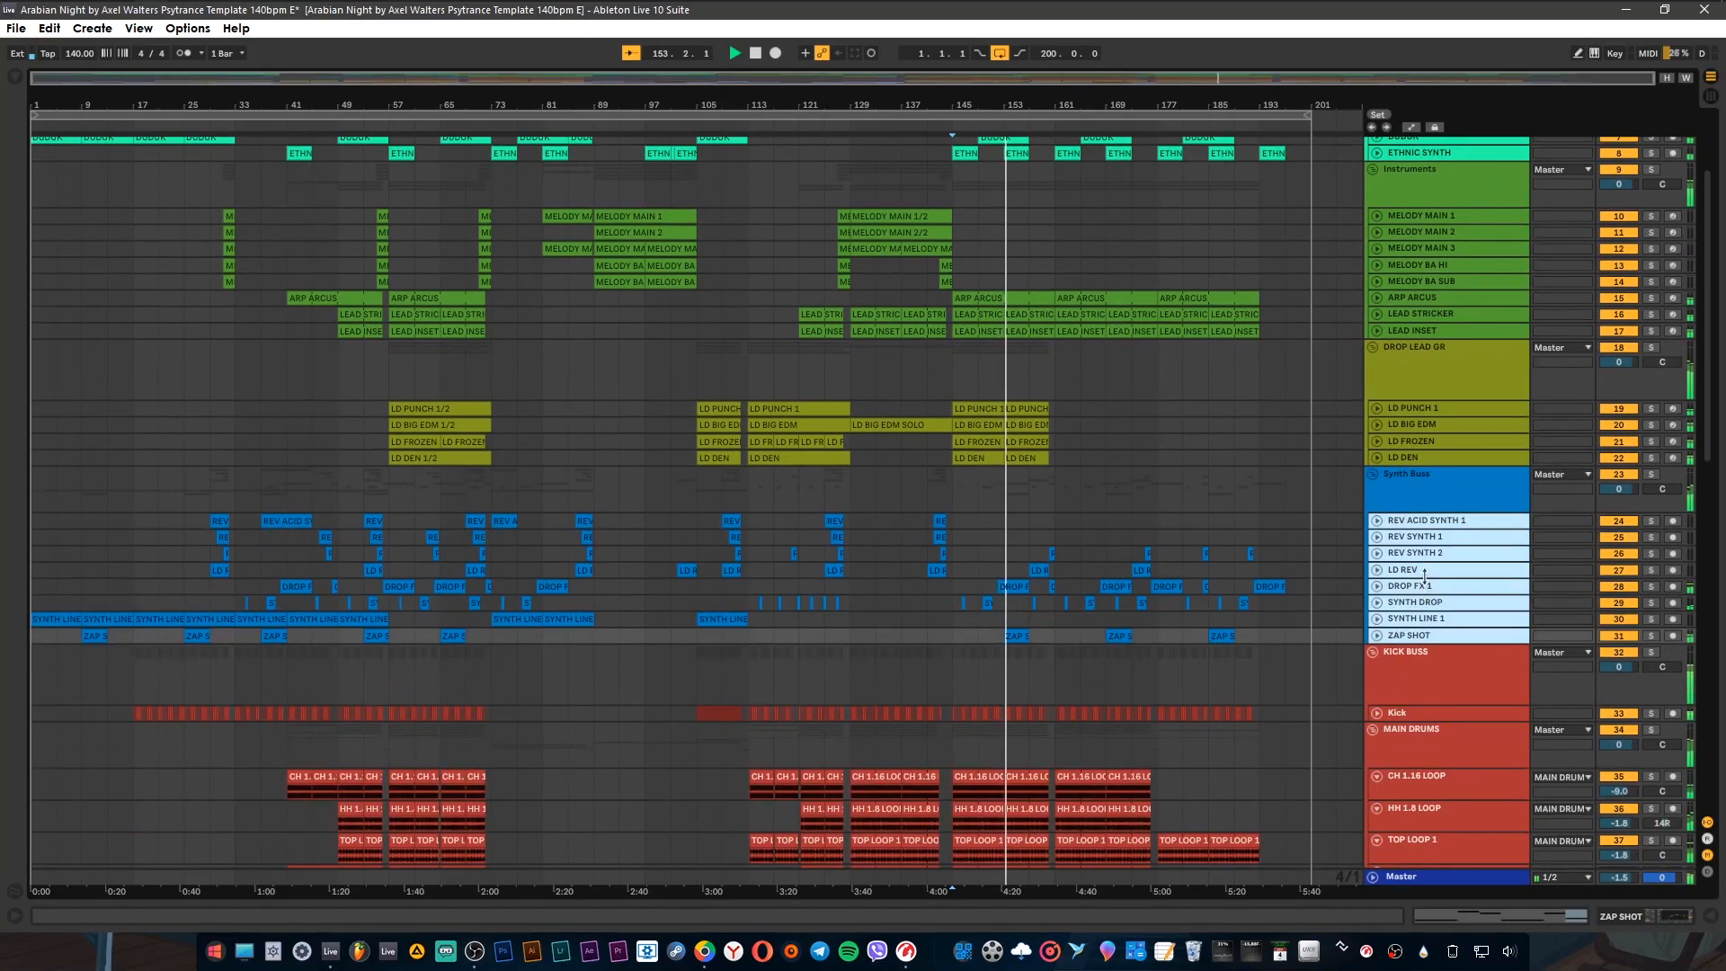
Step: Collapse the MAIN DRUMS tracks from CH 1.16 LOOP through DRUM FILL together
scroll(1427, 589, "down", 2)
scroll(1428, 612, "down", 2)
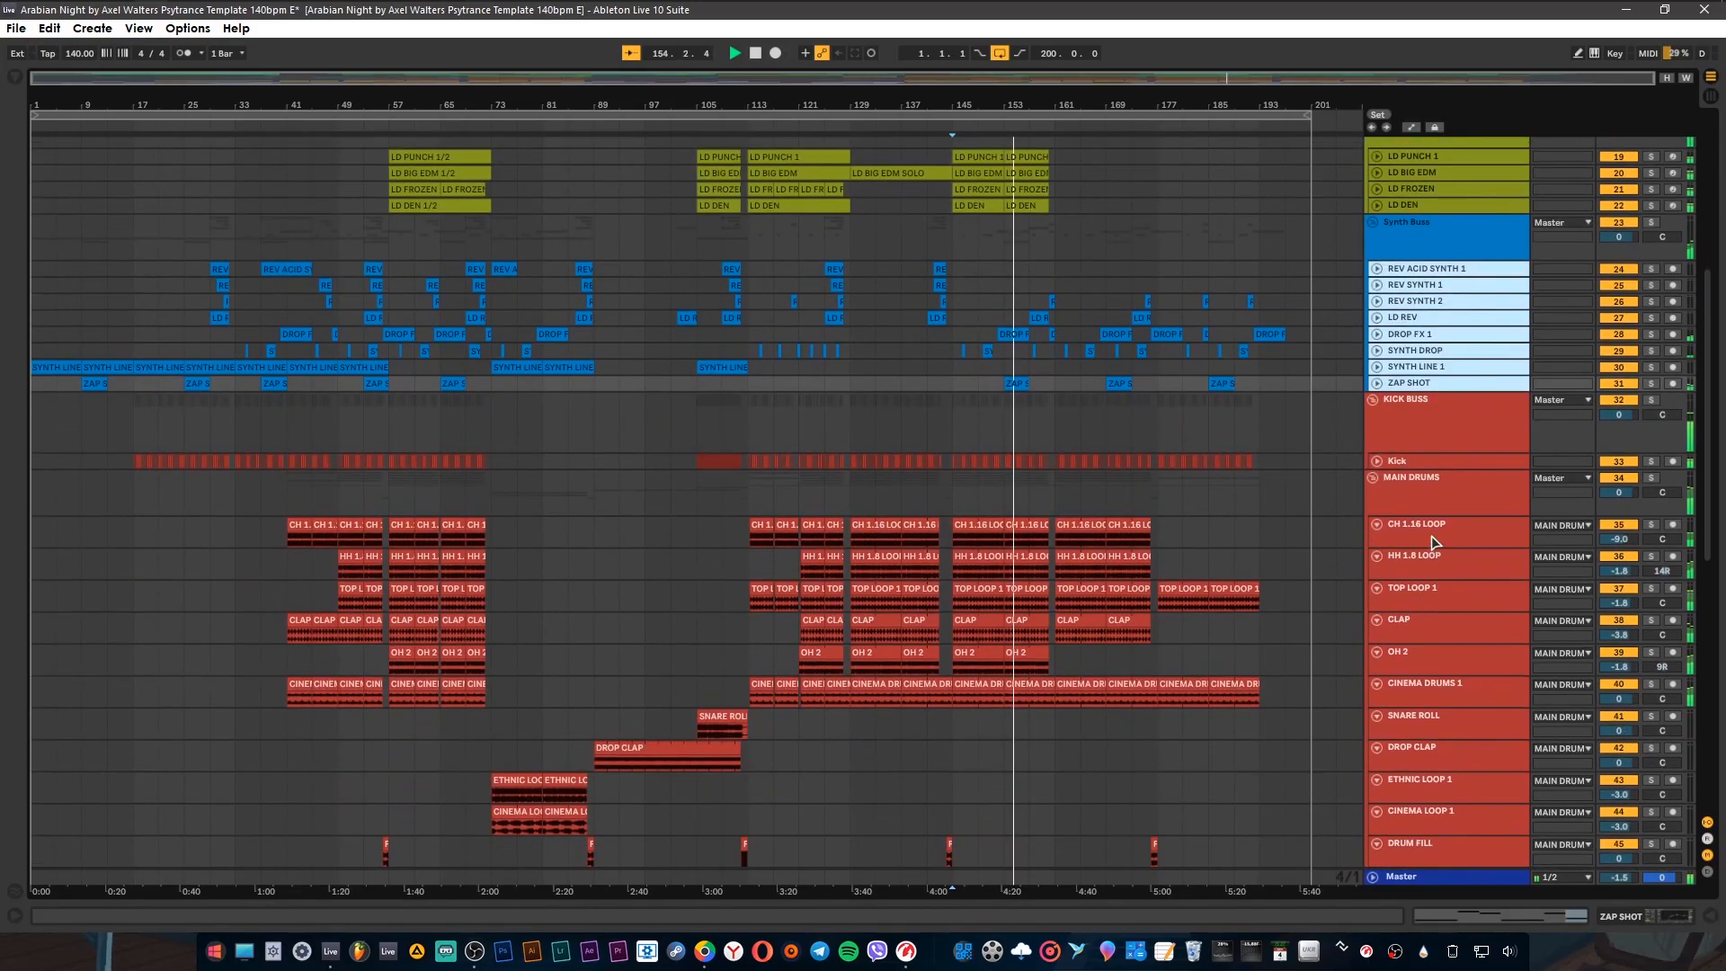
left_click(1433, 540)
scroll(1439, 593, "down", 3)
left_click(1428, 670, "shift")
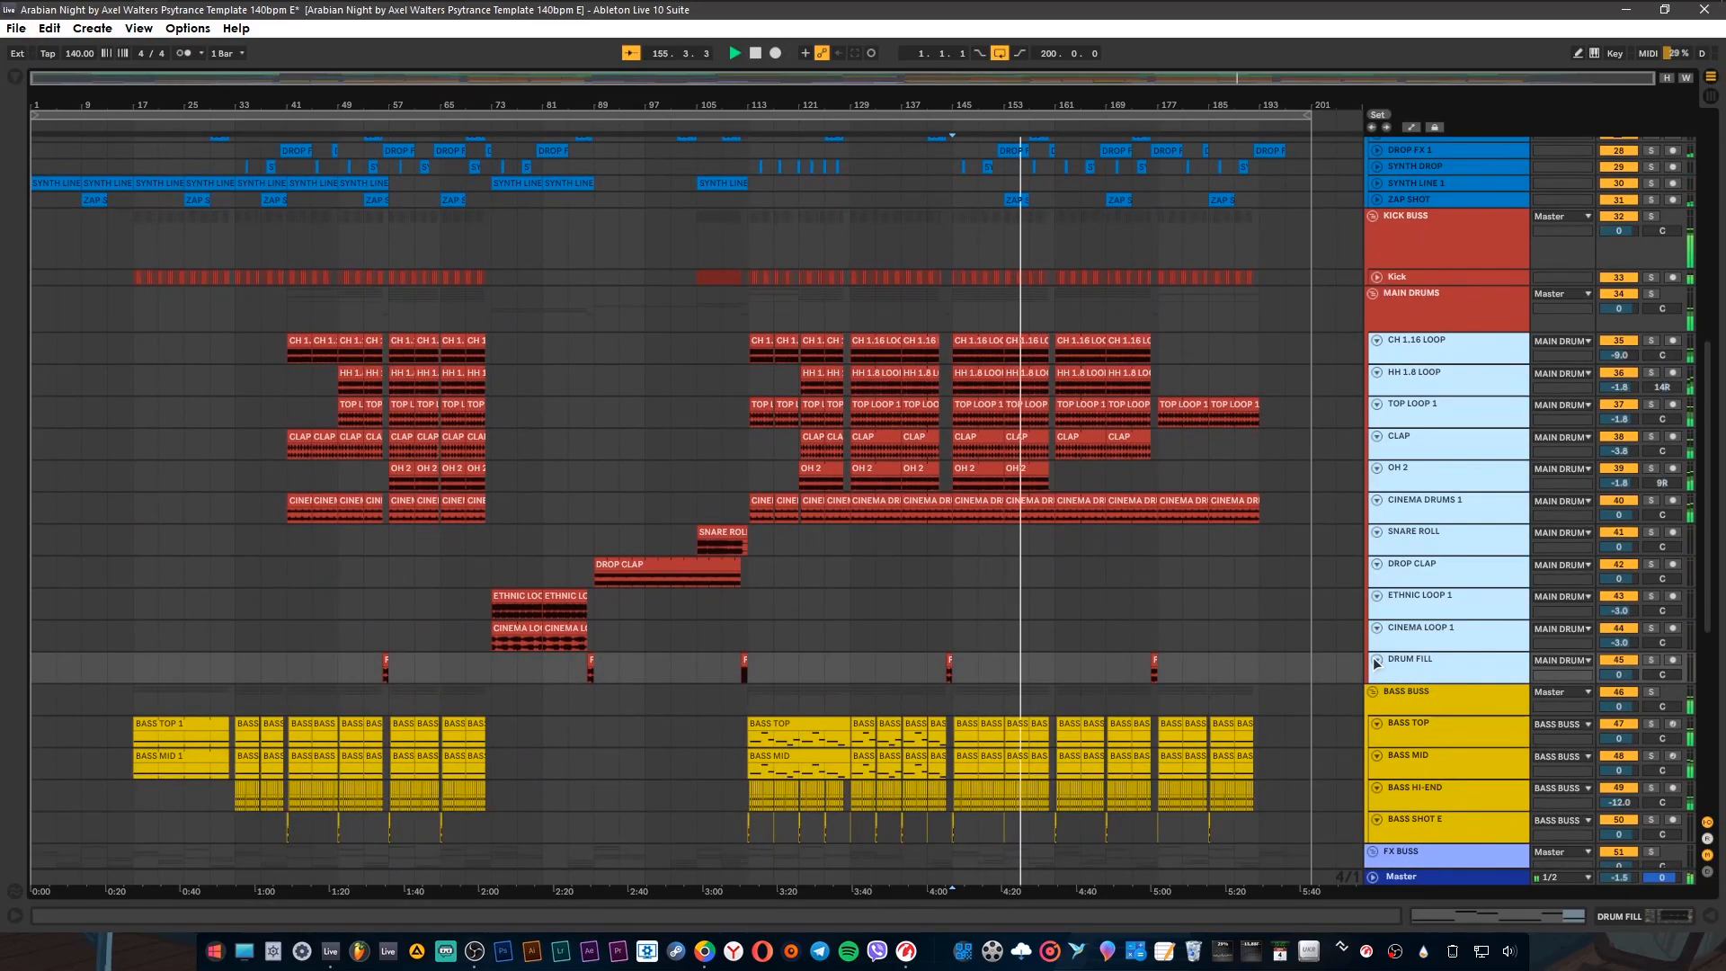
left_click(1377, 663)
Step: Collapse the BASS BUSS tracks from BASS TOP to BASS SHOT E and the FX BUSS tracks from FX CRASH 1 to FX UPLIFT 2
left_click(1431, 567)
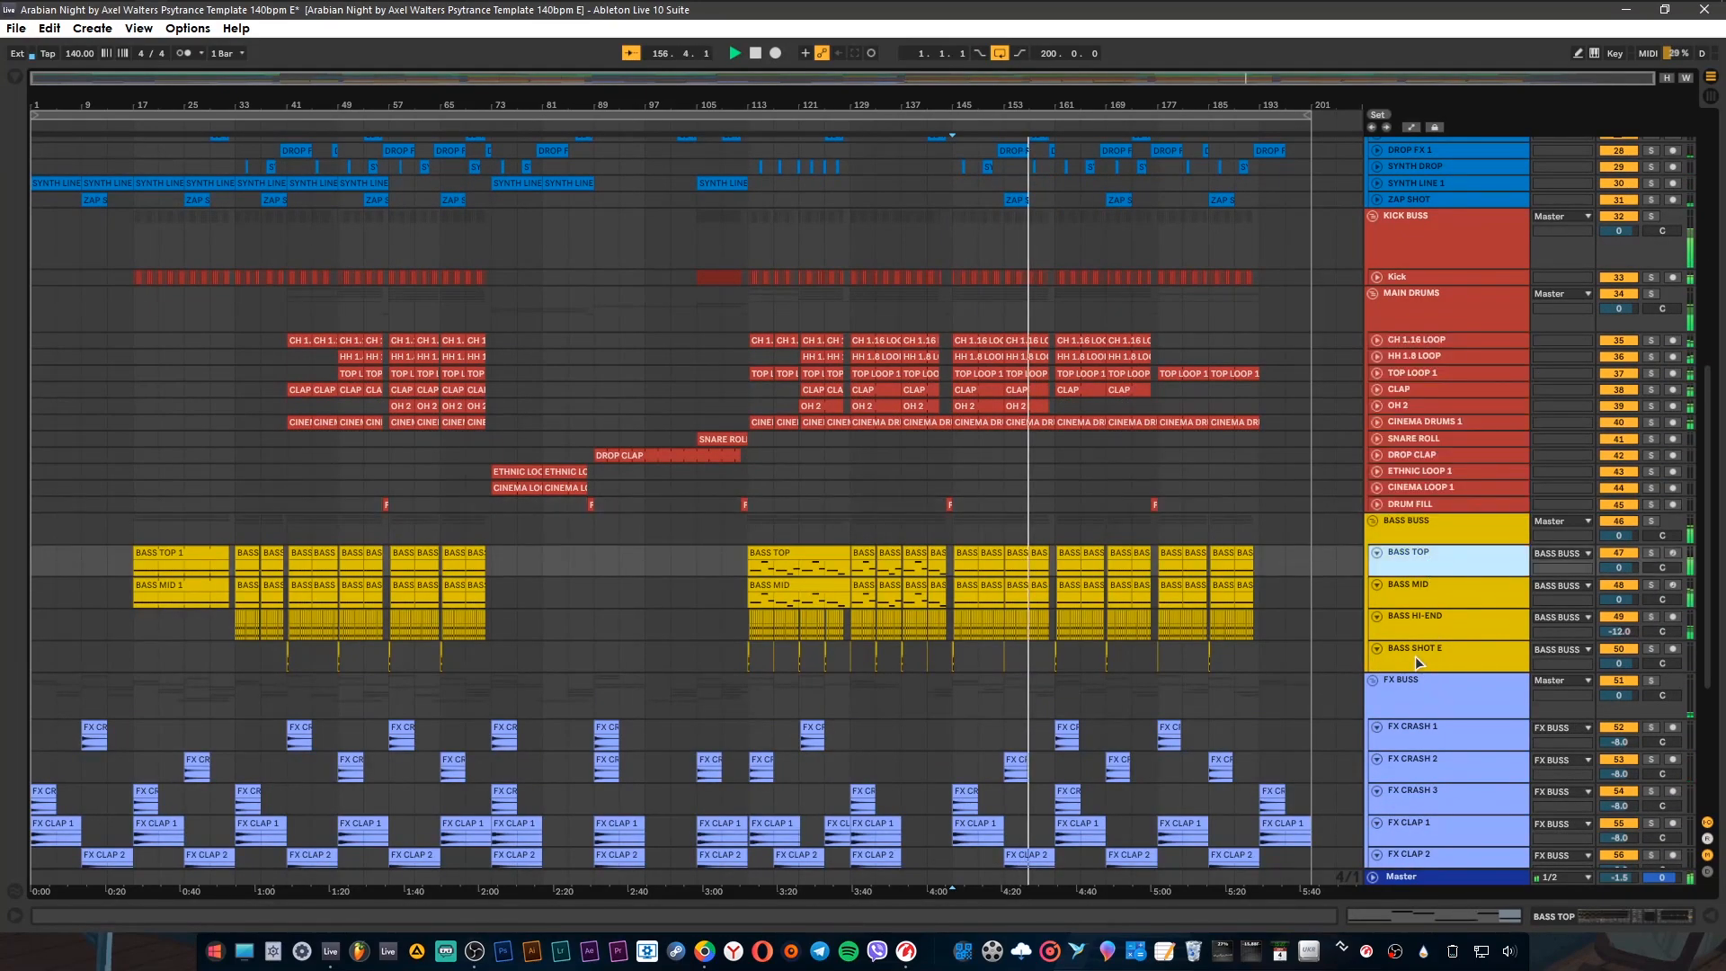
left_click(1416, 656, "shift")
left_click(1377, 648)
scroll(1434, 594, "down", 1)
left_click(1440, 565)
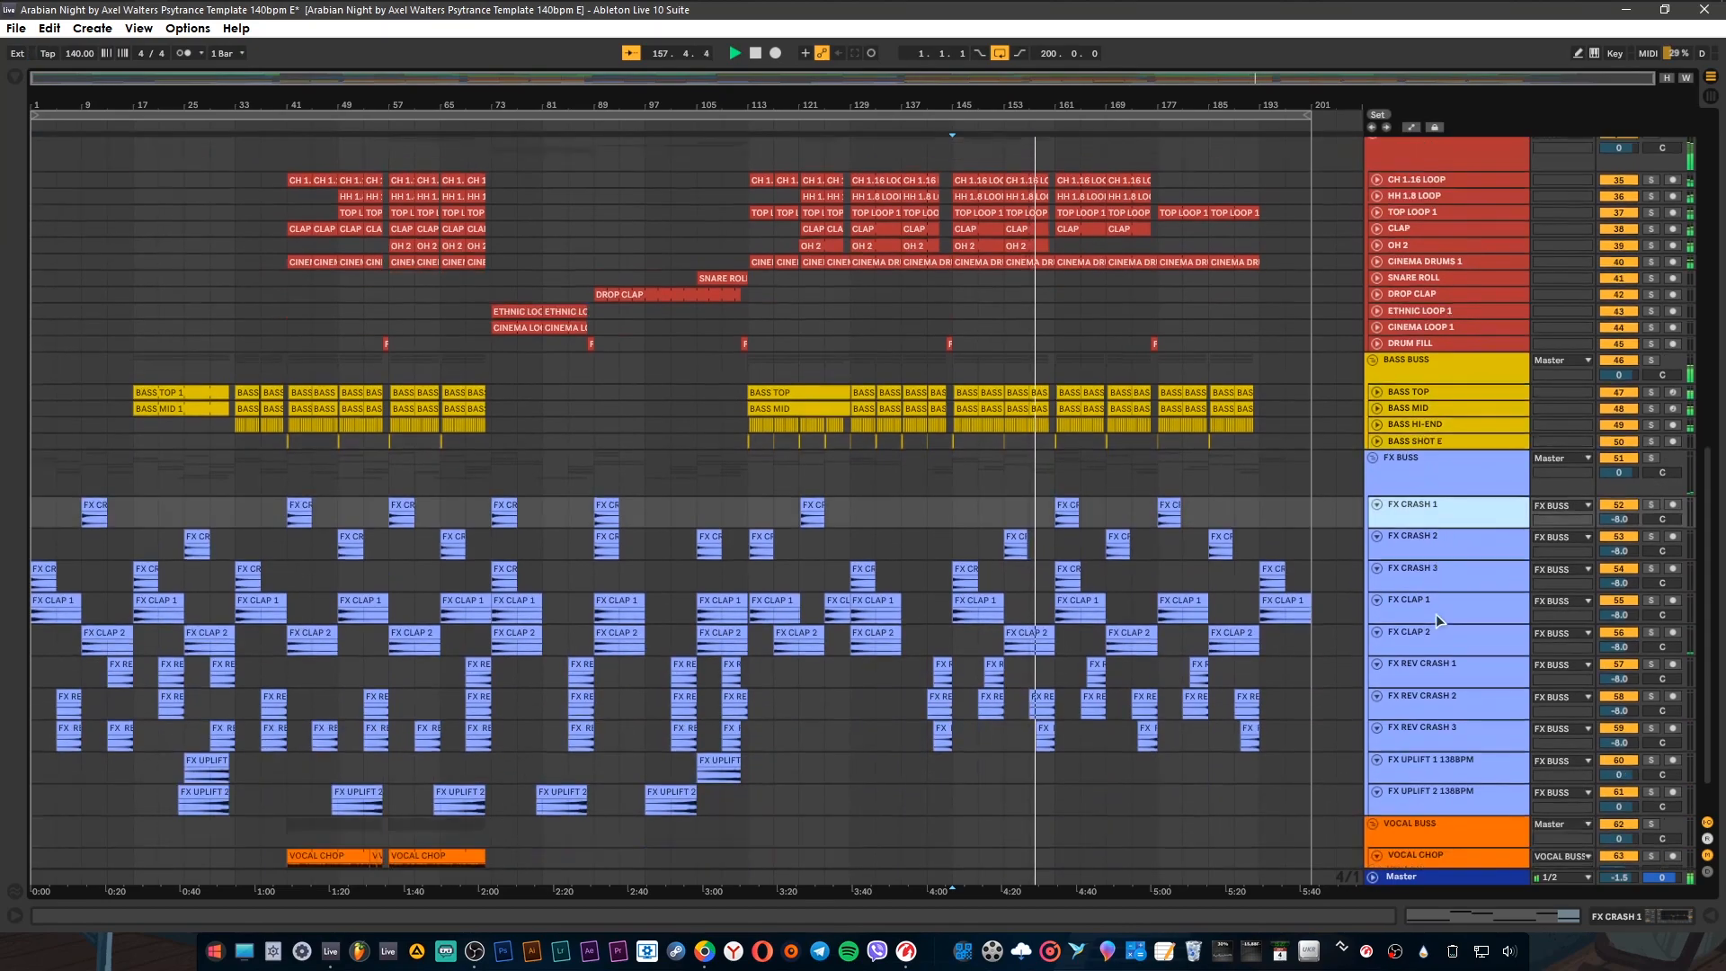
scroll(1437, 613, "down", 2)
left_click(1375, 746, "shift")
left_click(1376, 743)
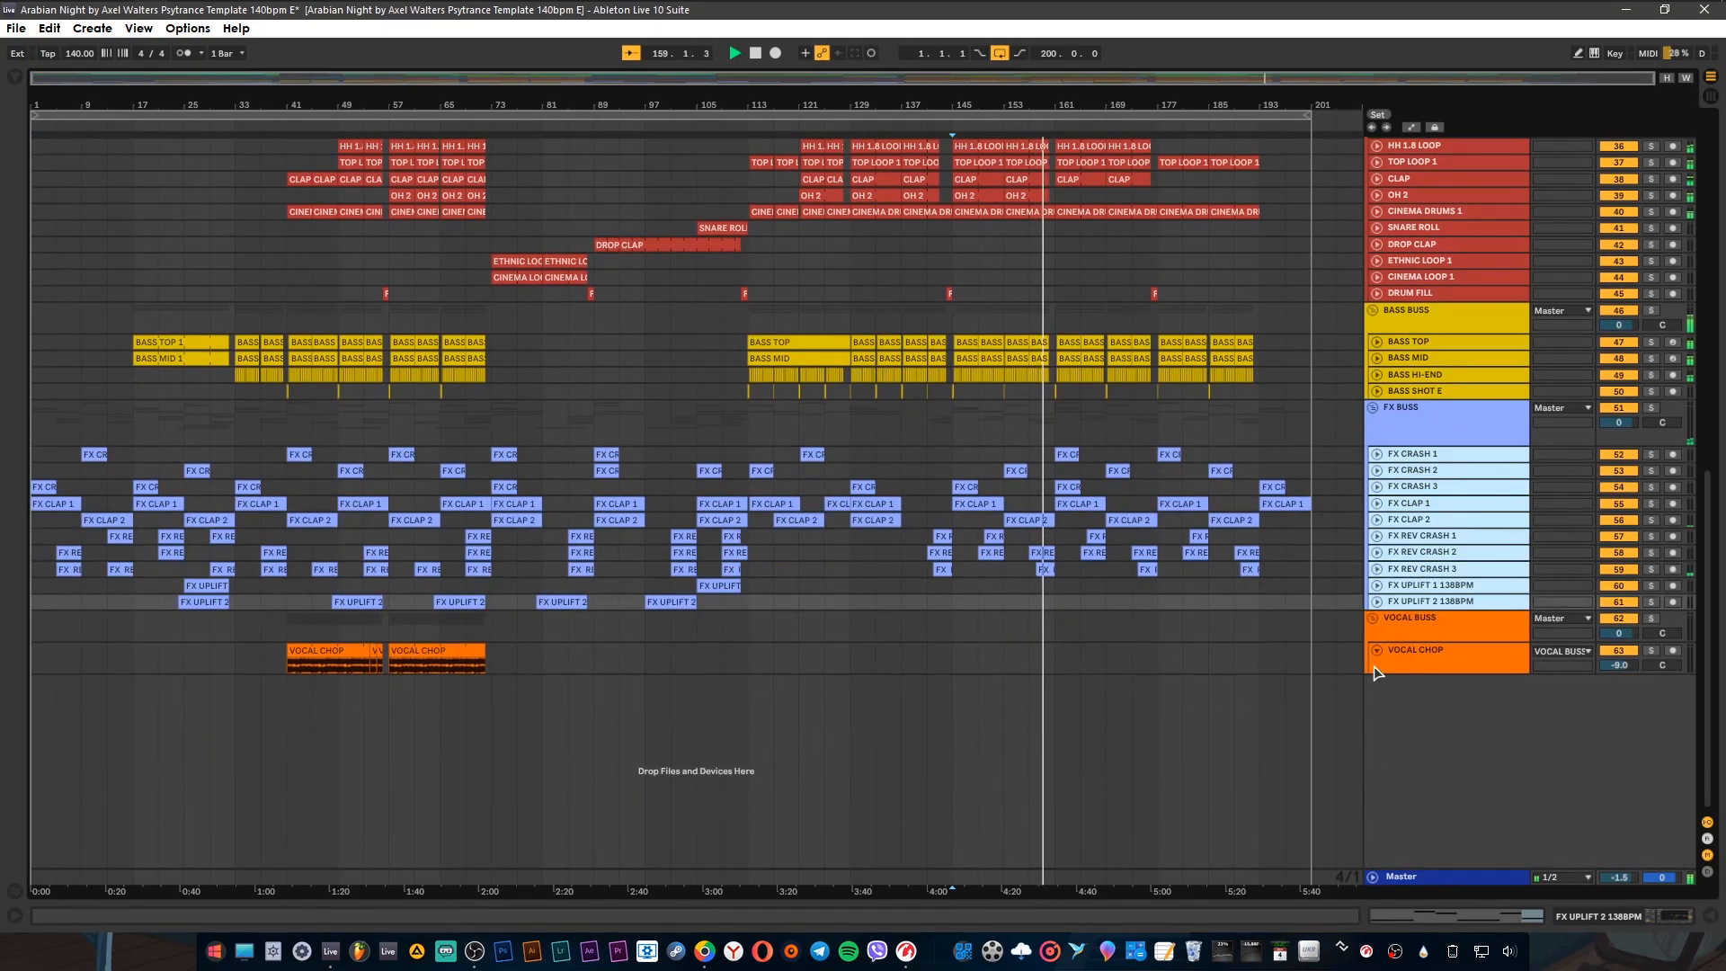
Step: Review the collapsed arrangement from the FX BUSS back up to the Live Instruments group, focusing on the timeline near bar 169
scroll(1295, 441, "up", 6)
scroll(1399, 435, "up", 6)
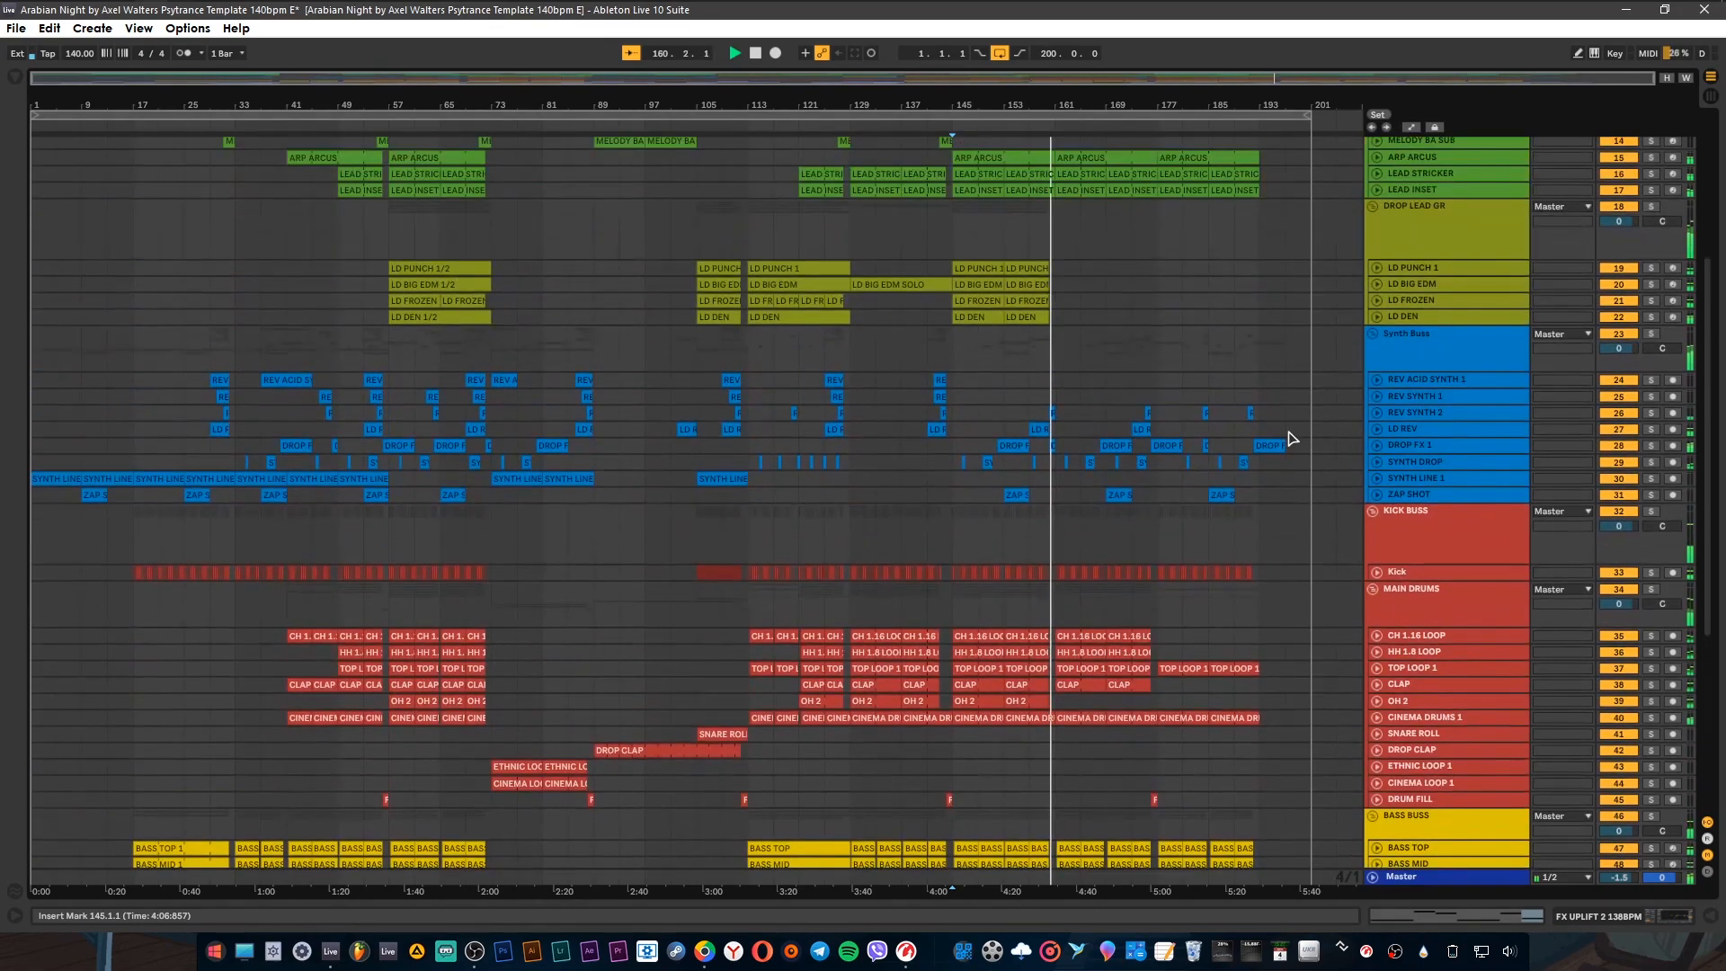
left_click(1105, 106)
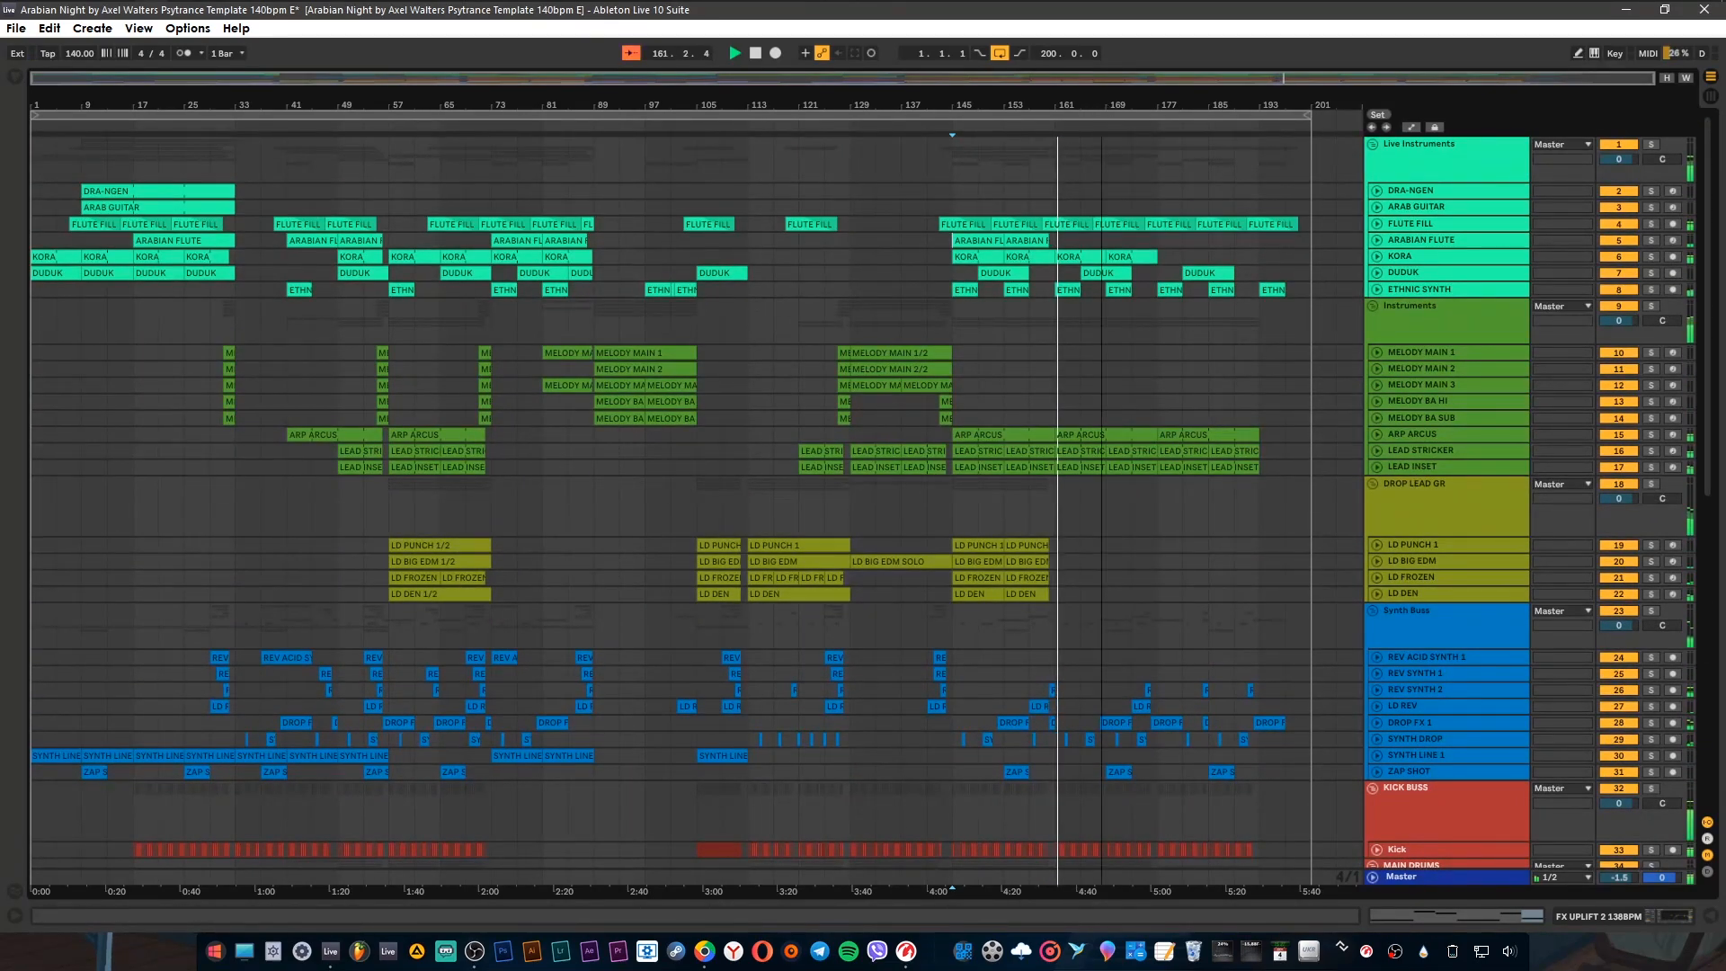